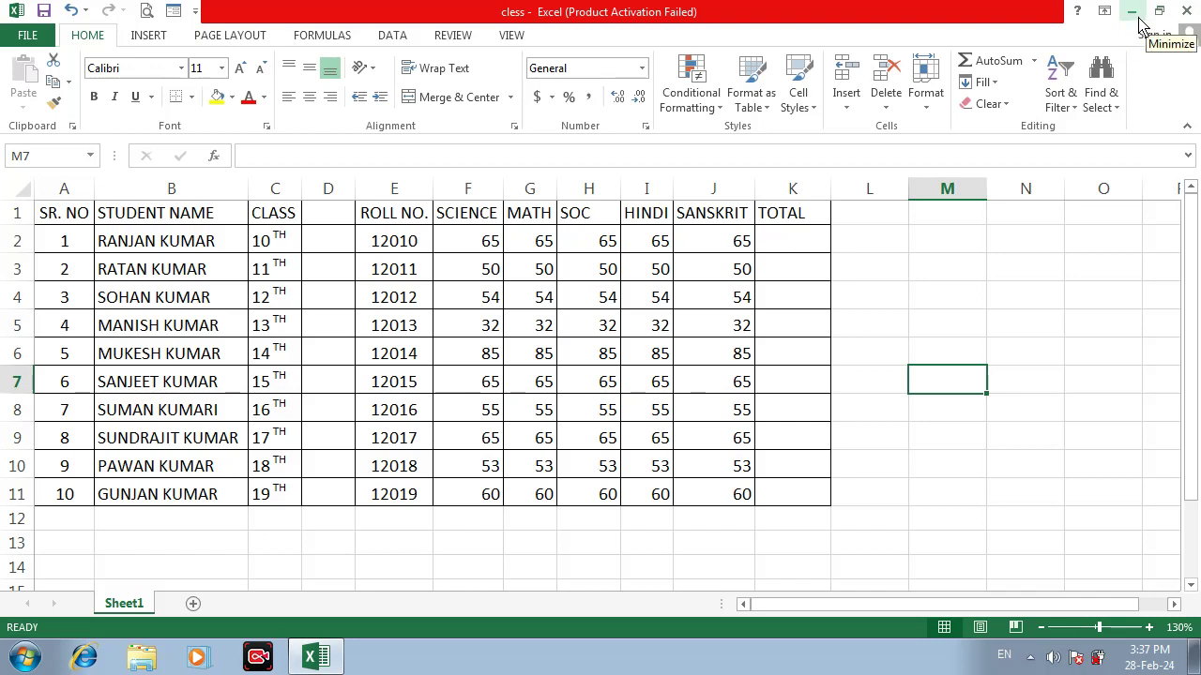
{"action": "double_click", "coordinate": [586, 28]}
{"action": "left_click_drag", "start_coordinate": [741, 20], "coordinate": [717, 35]}
{"action": "left_click", "coordinate": [997, 35]}
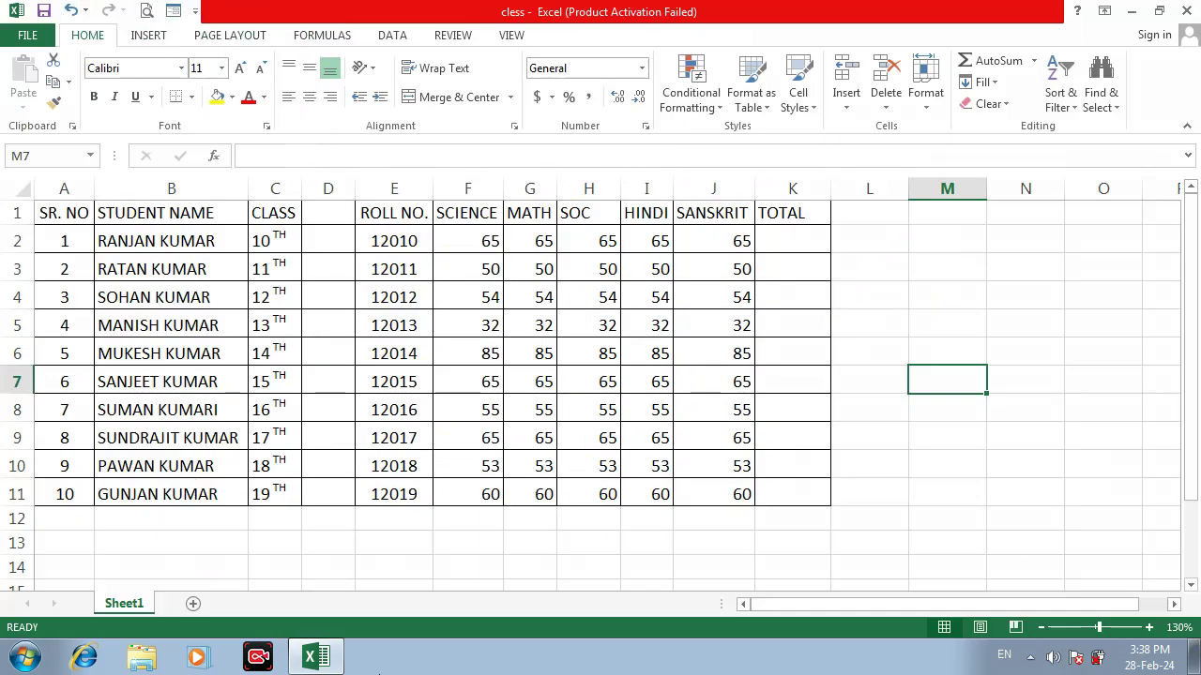
{"action": "left_click", "coordinate": [256, 656]}
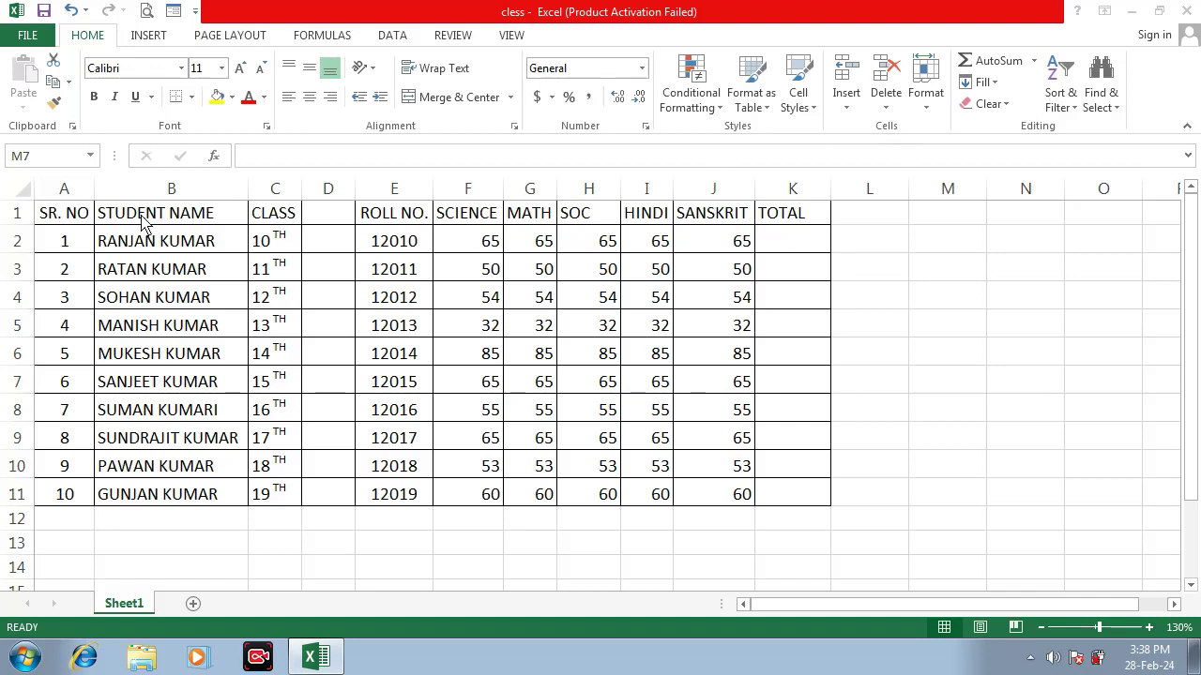
{"action": "left_click", "coordinate": [323, 645]}
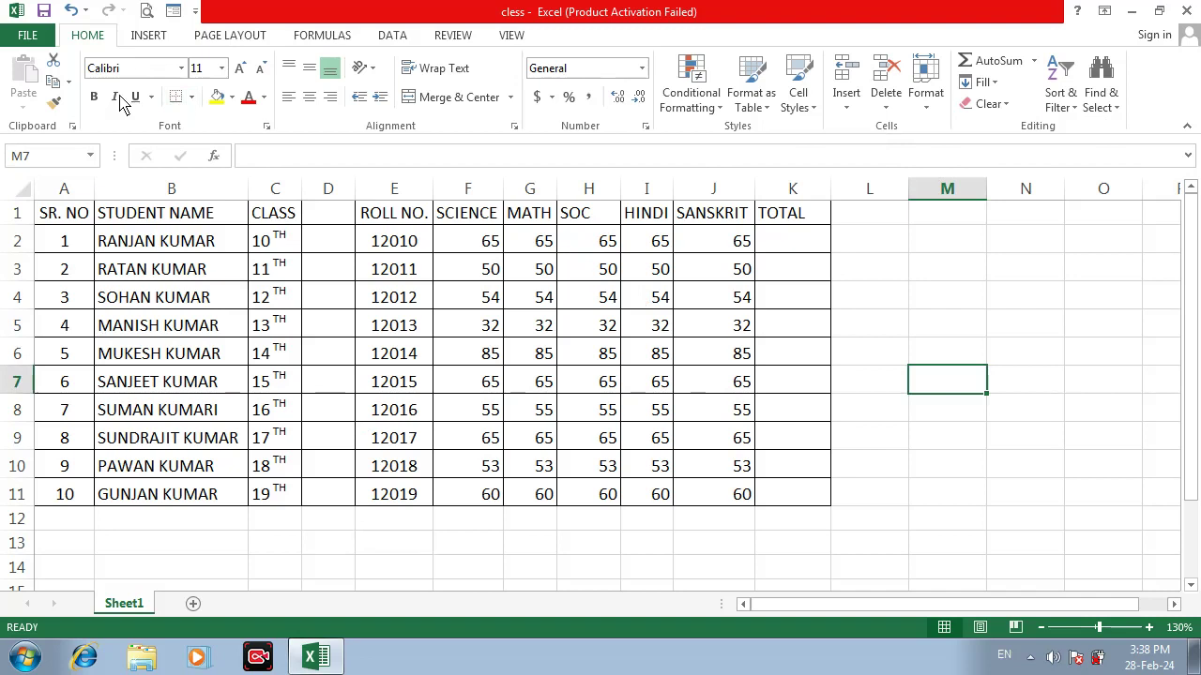
{"action": "left_click", "coordinate": [39, 40]}
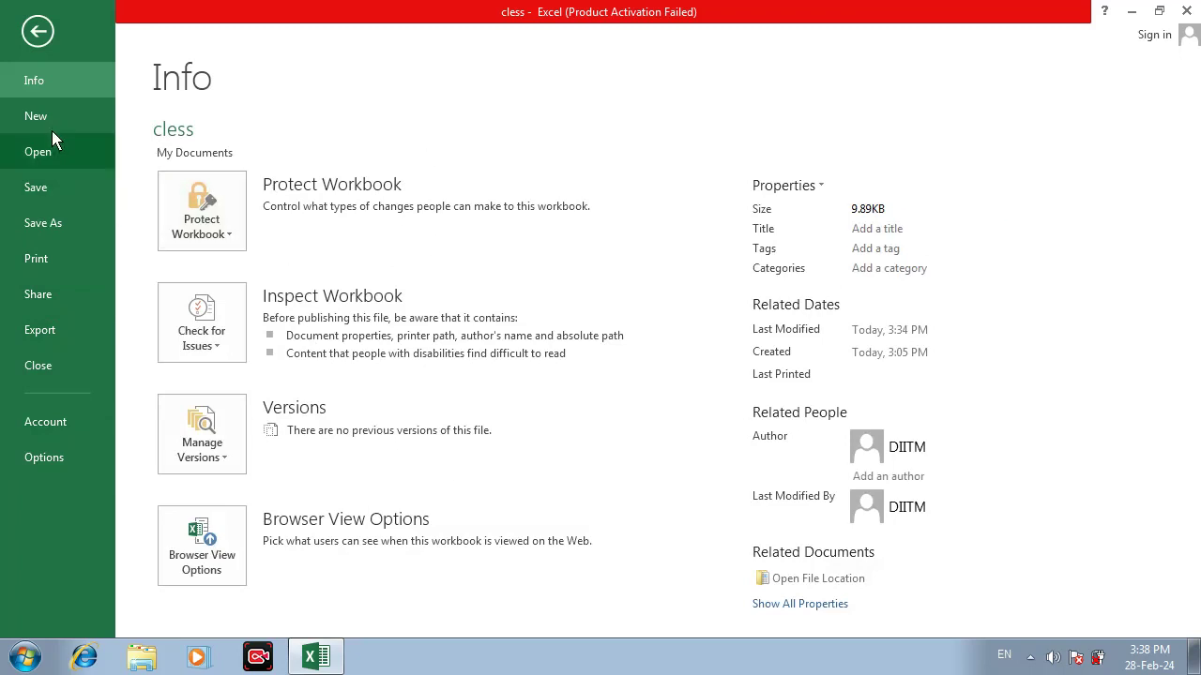
{"action": "left_click", "coordinate": [40, 155]}
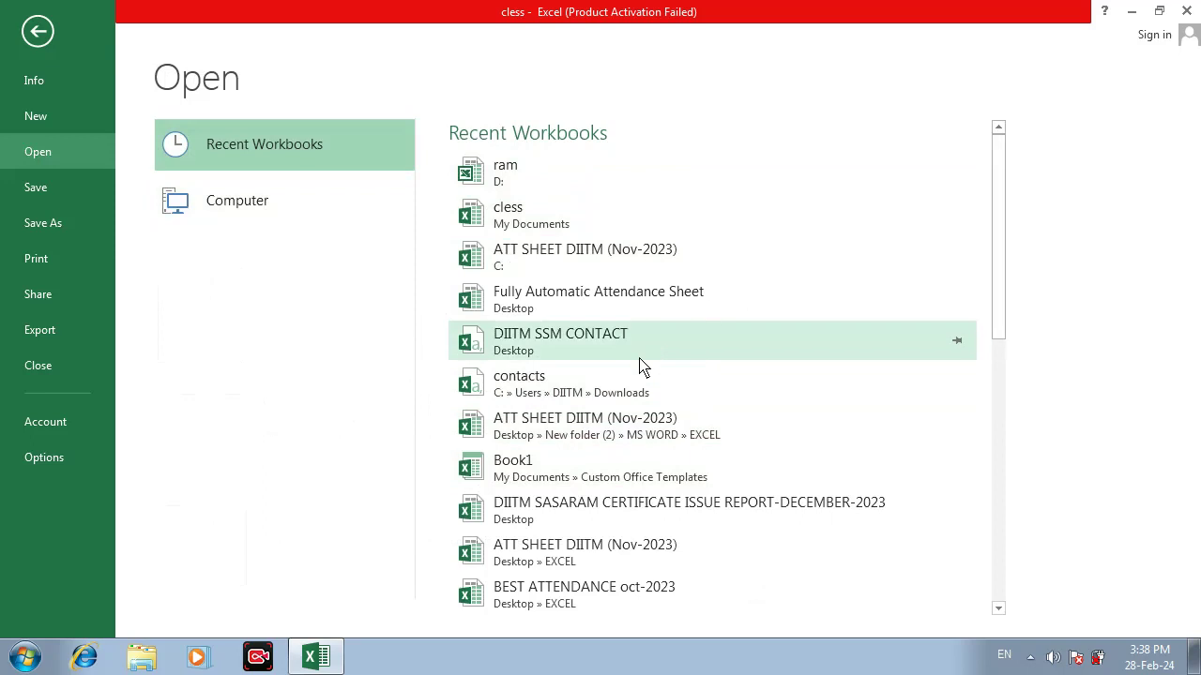
{"action": "left_click", "coordinate": [39, 32]}
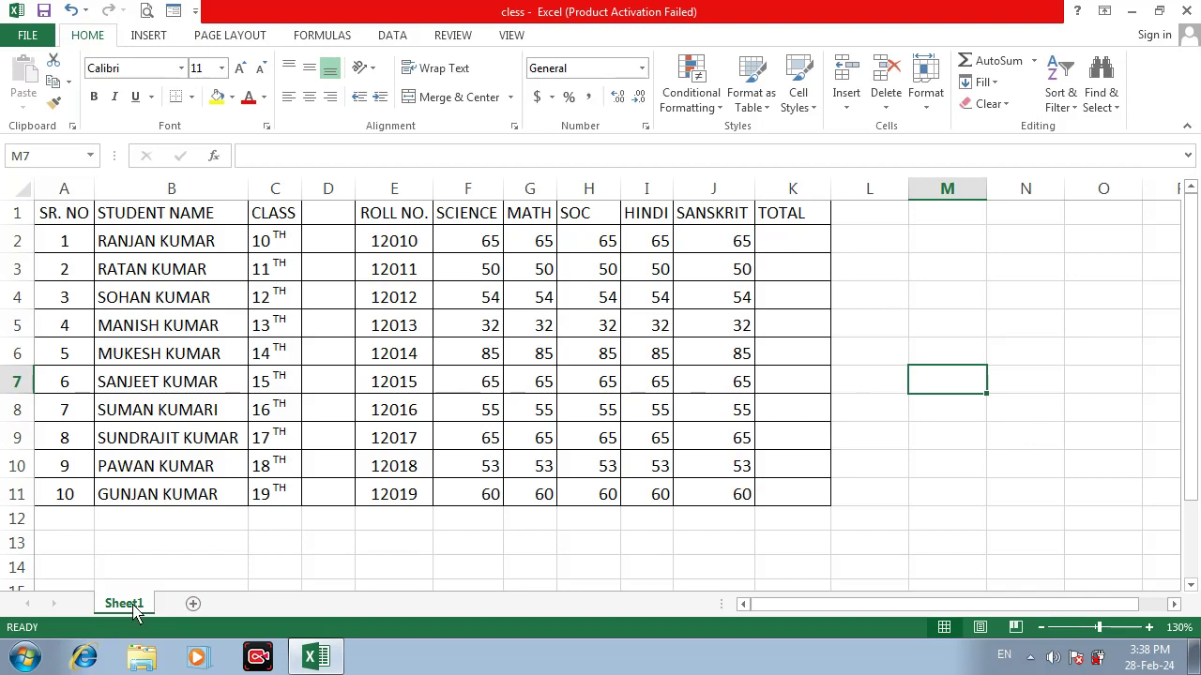
Add three new worksheets to the workbook and switch to Sheet2
{"action": "left_click", "coordinate": [193, 605]}
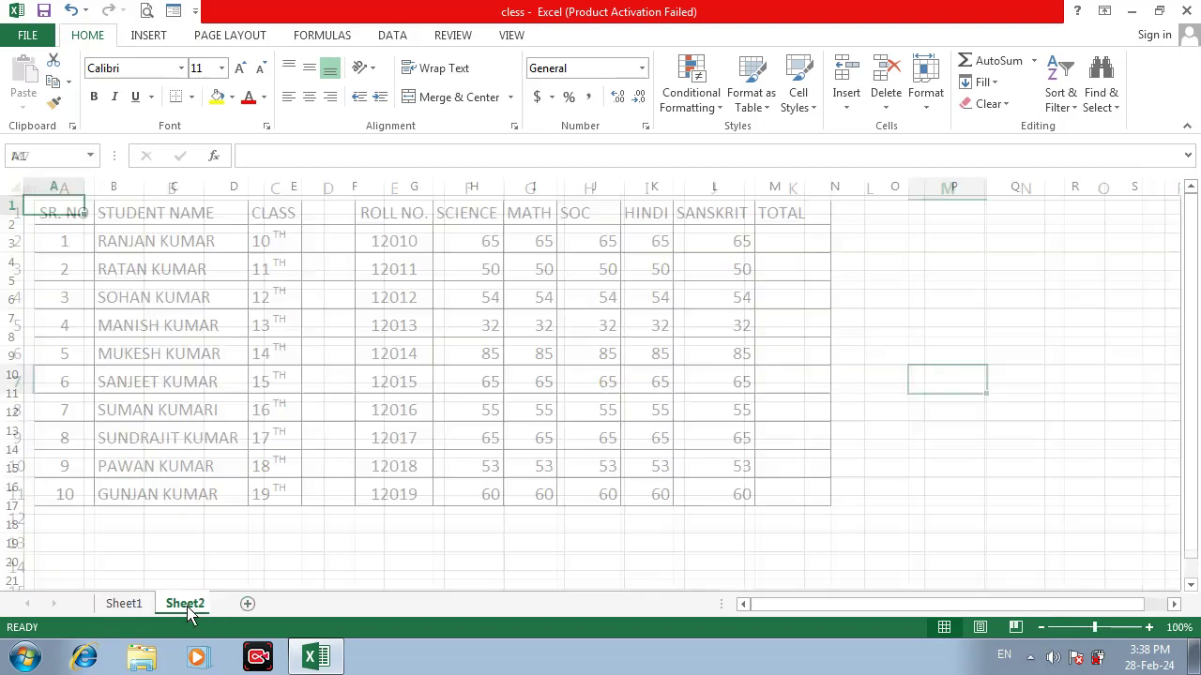
{"action": "left_click", "coordinate": [252, 604]}
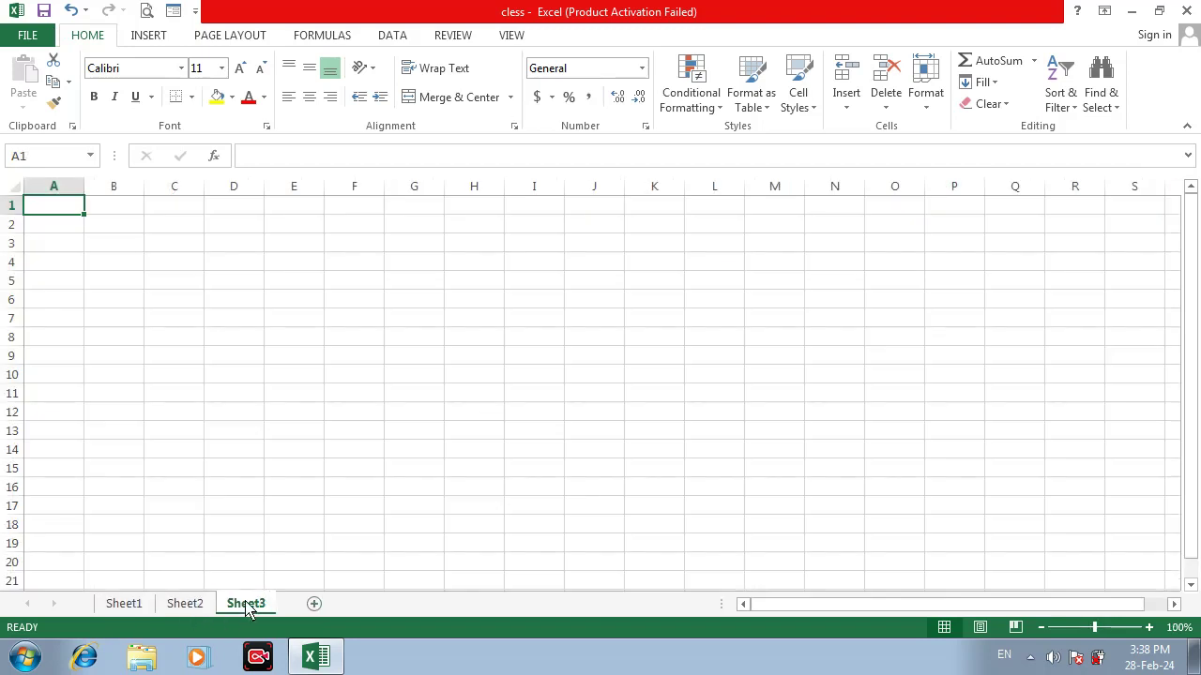
{"action": "left_click", "coordinate": [314, 605]}
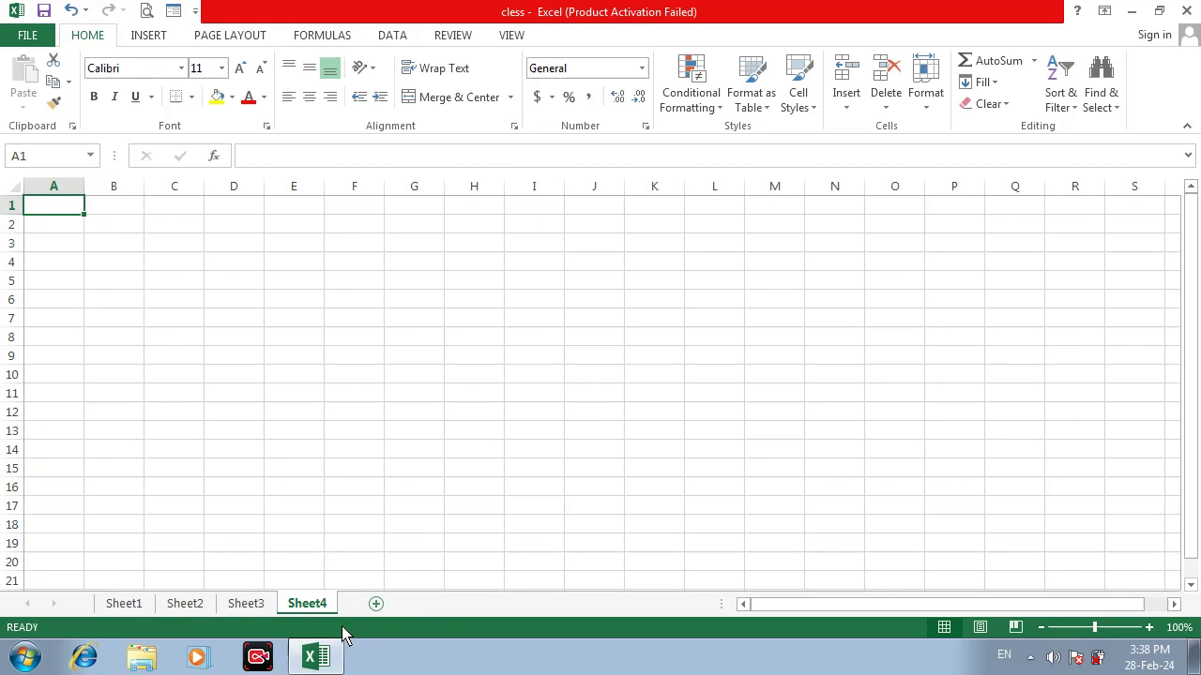
{"action": "left_click", "coordinate": [185, 605]}
{"action": "left_click", "coordinate": [291, 325]}
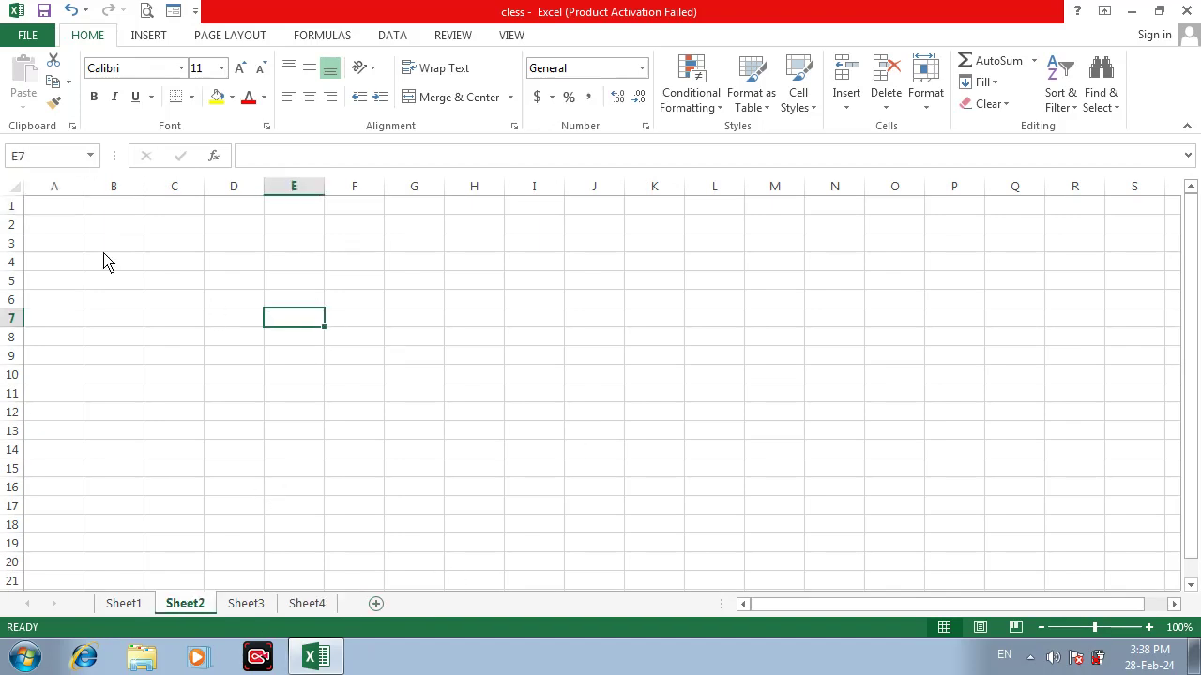
{"action": "left_click", "coordinate": [70, 211]}
{"action": "left_click", "coordinate": [412, 335]}
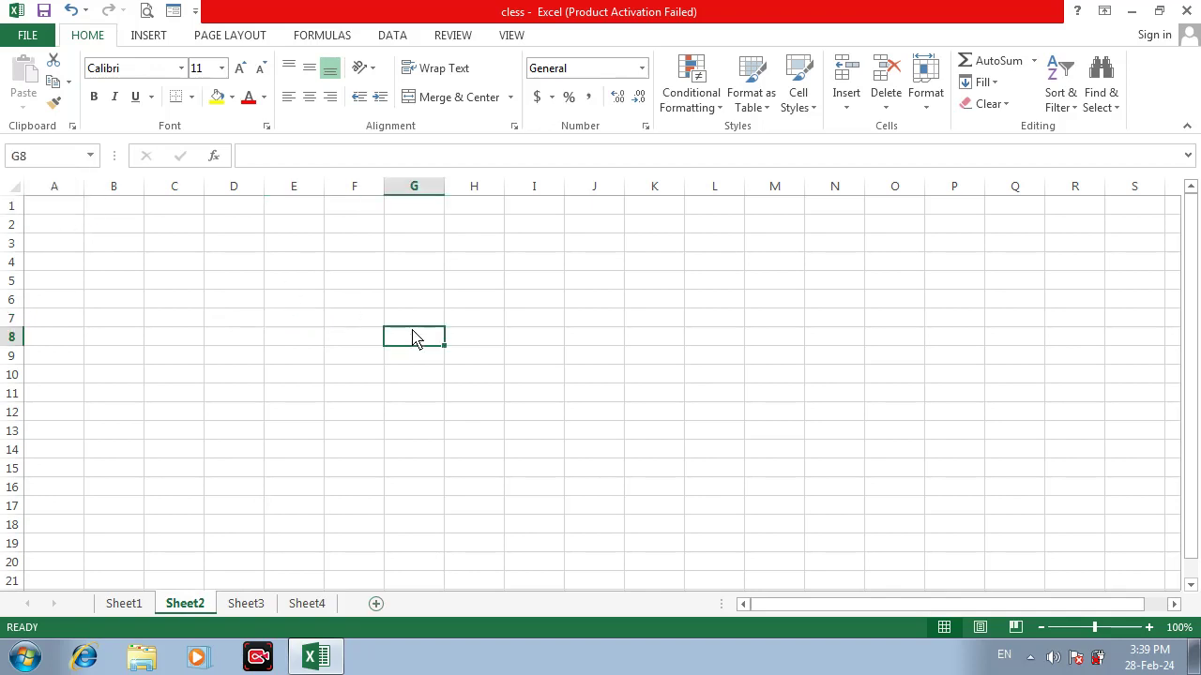
{"action": "left_click_drag", "start_coordinate": [75, 212], "coordinate": [854, 219]}
{"action": "left_click", "coordinate": [413, 392]}
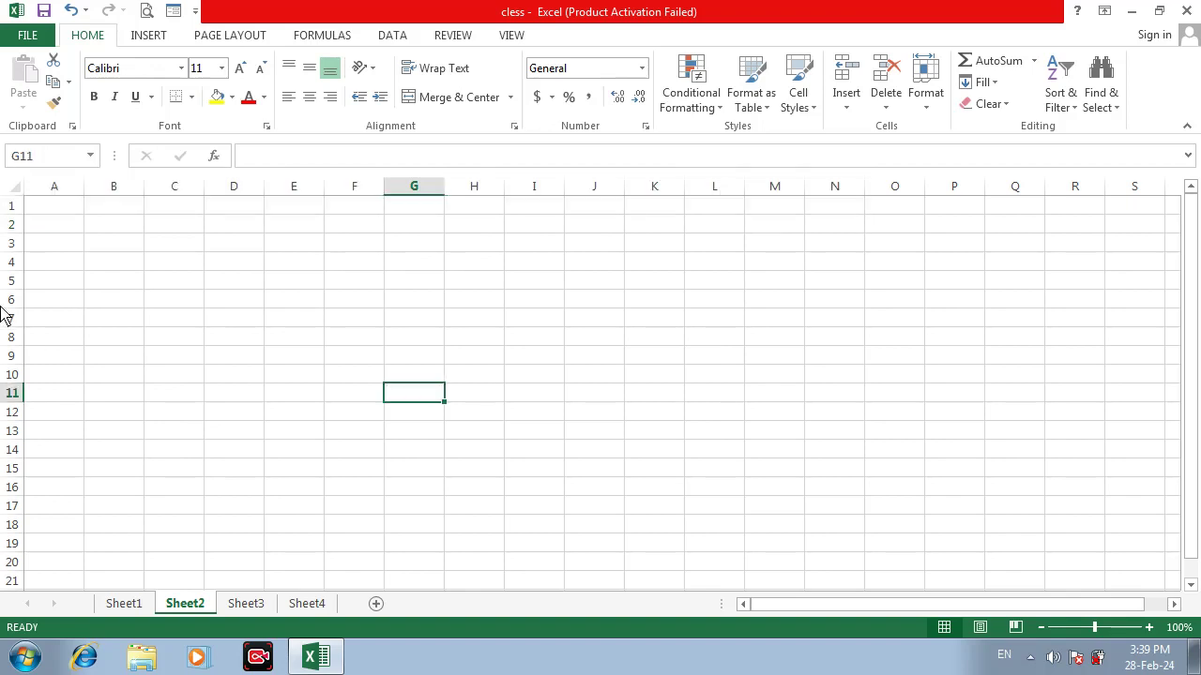
Jump along row 1 to the sheet's last column, return to A1, and go to the last column again
{"action": "left_click_drag", "start_coordinate": [71, 211], "coordinate": [777, 213]}
{"action": "key", "text": "ctrl+Right"}
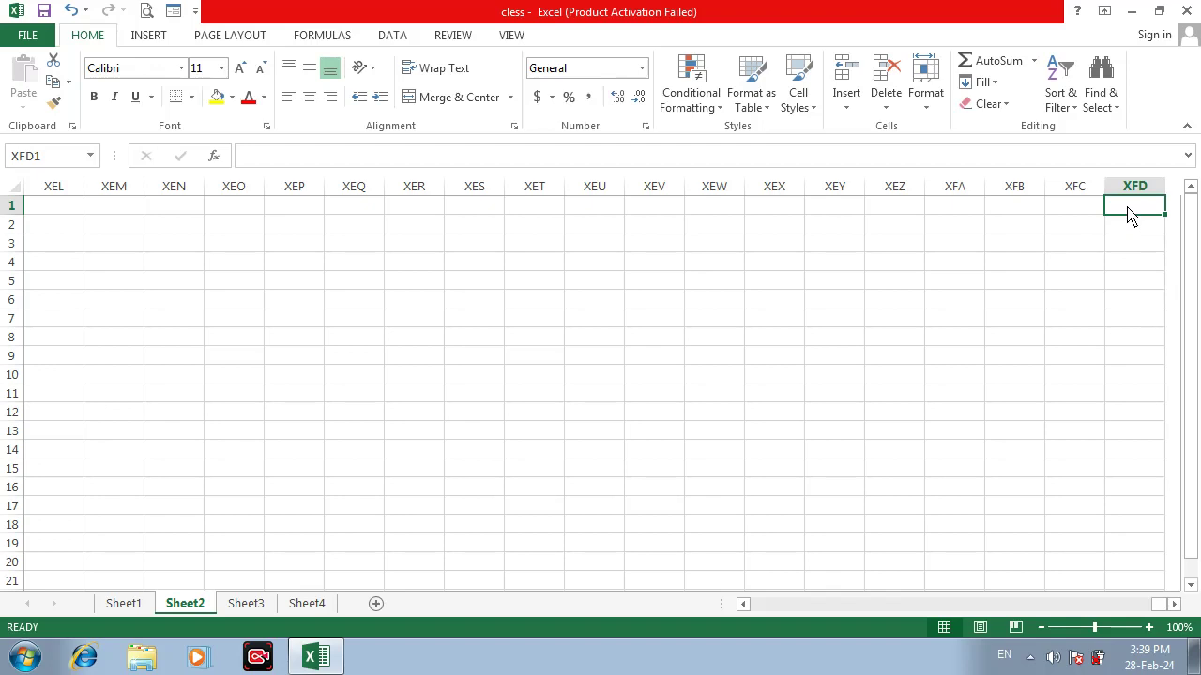
{"action": "key", "text": "ctrl+Home"}
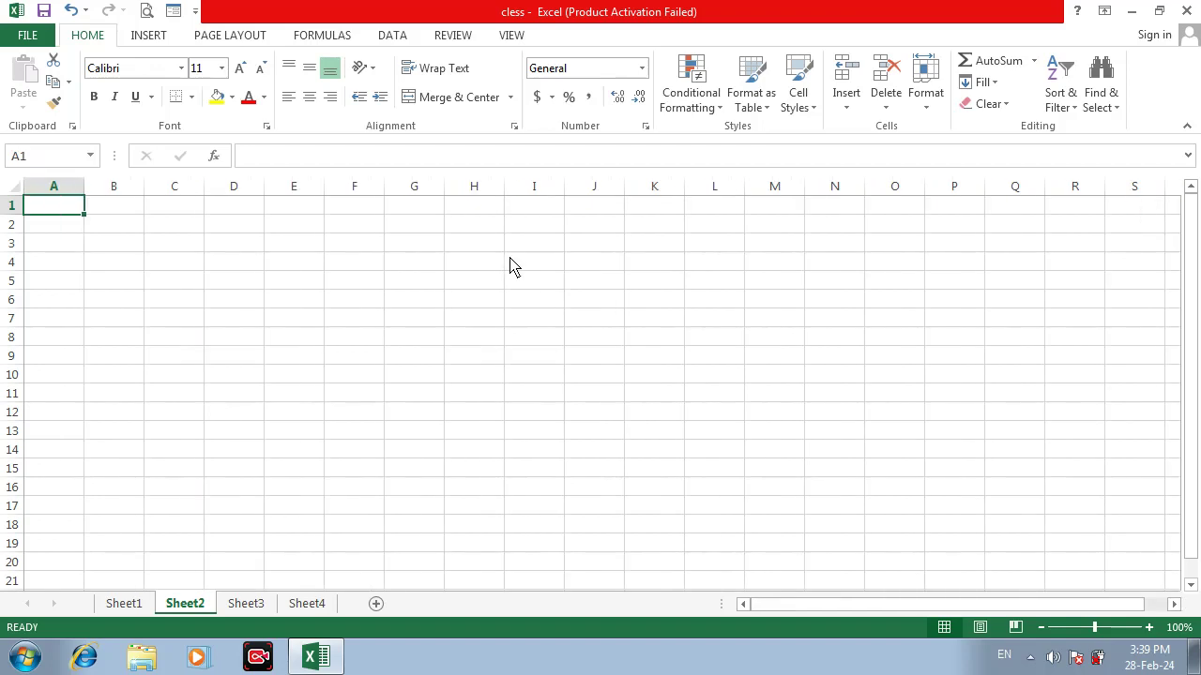
{"action": "key", "text": "ctrl+Right"}
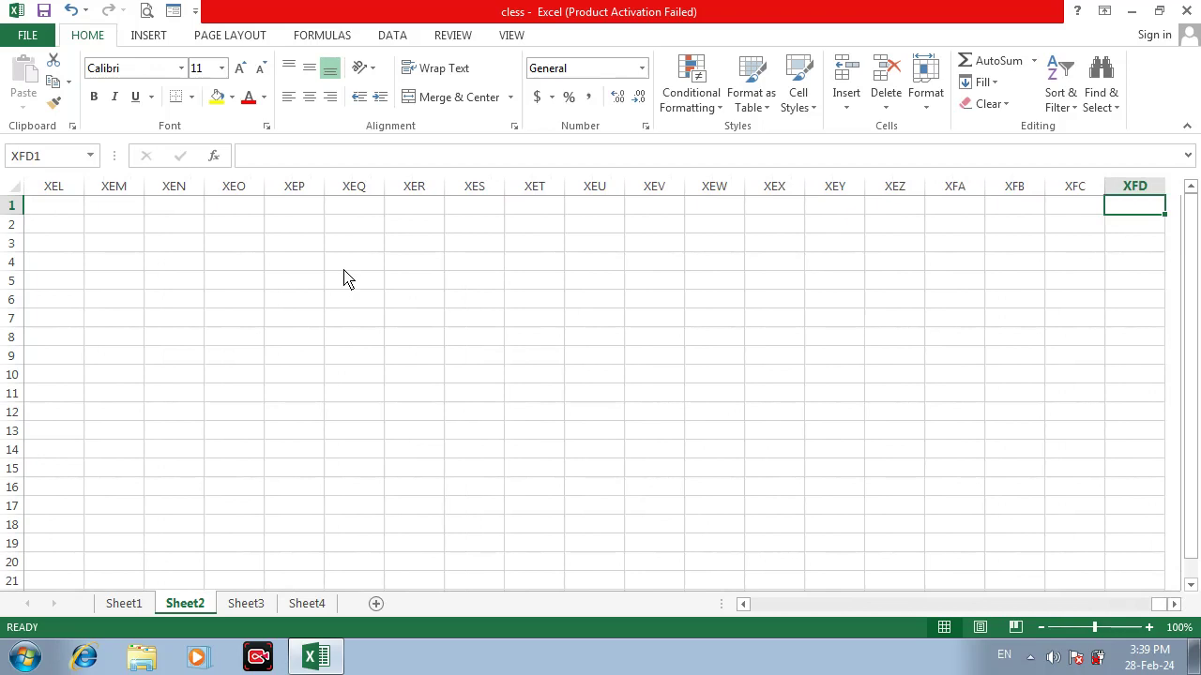
{"action": "left_click", "coordinate": [291, 280]}
{"action": "left_click", "coordinate": [50, 206]}
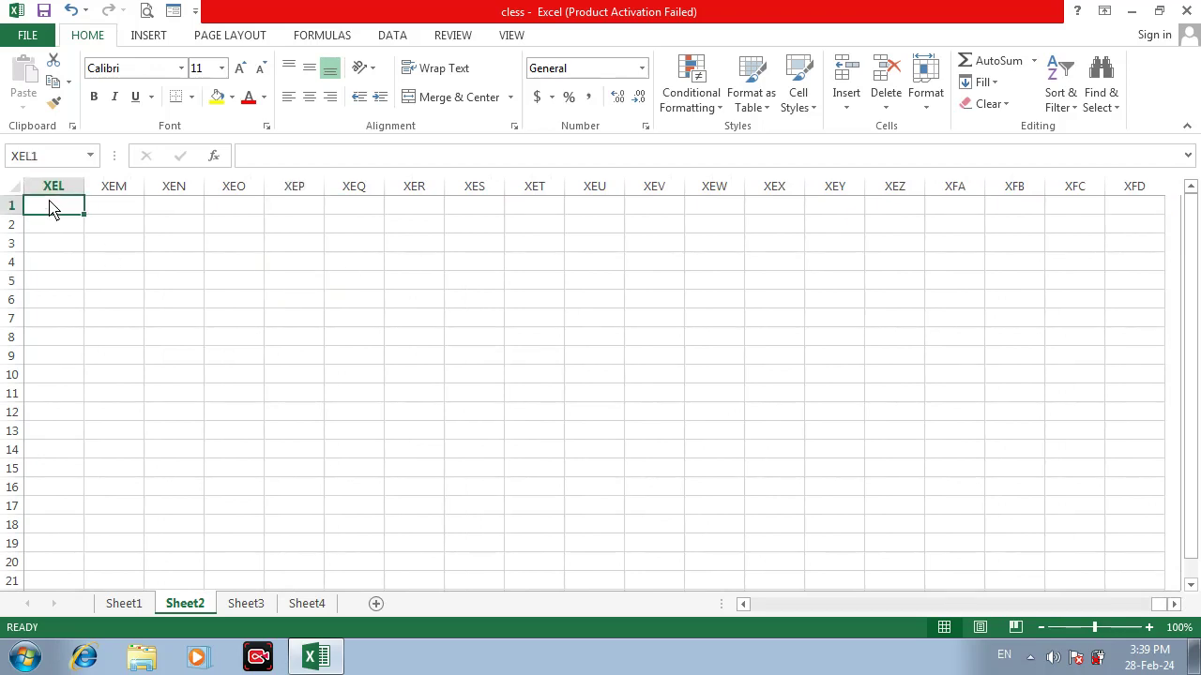
Jump between the first and last rows of column XEL, and return along row 1 to cell A1
{"action": "key", "text": "ctrl+Down"}
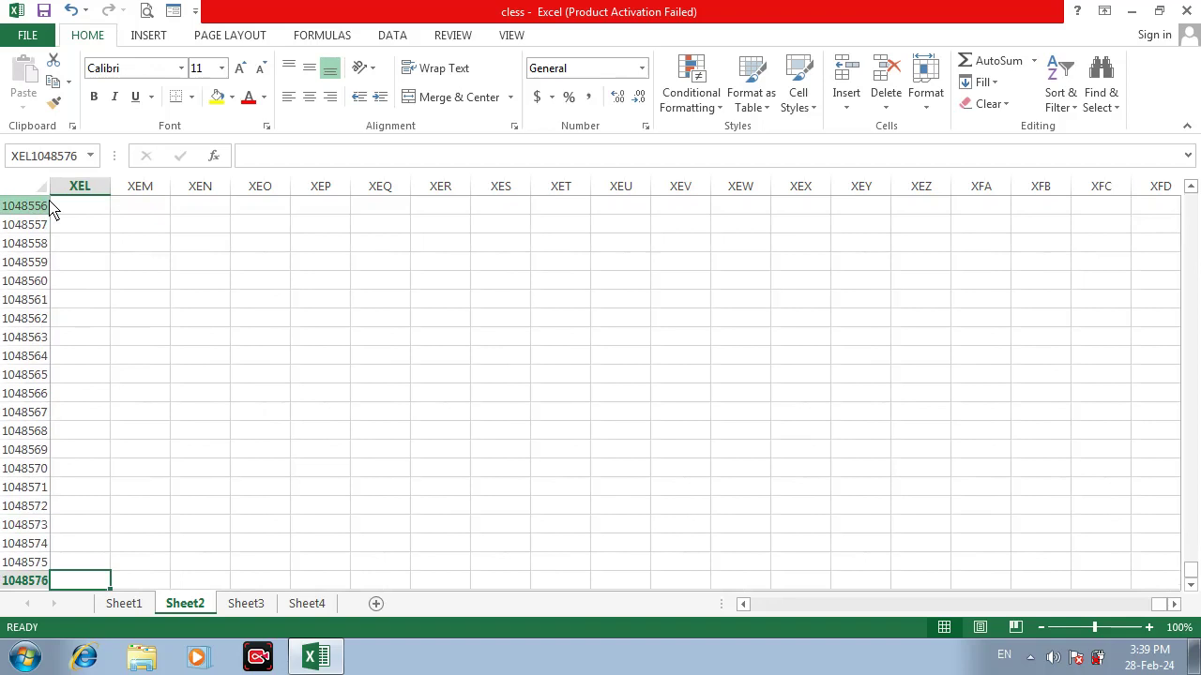
{"action": "key", "text": "ctrl+Up"}
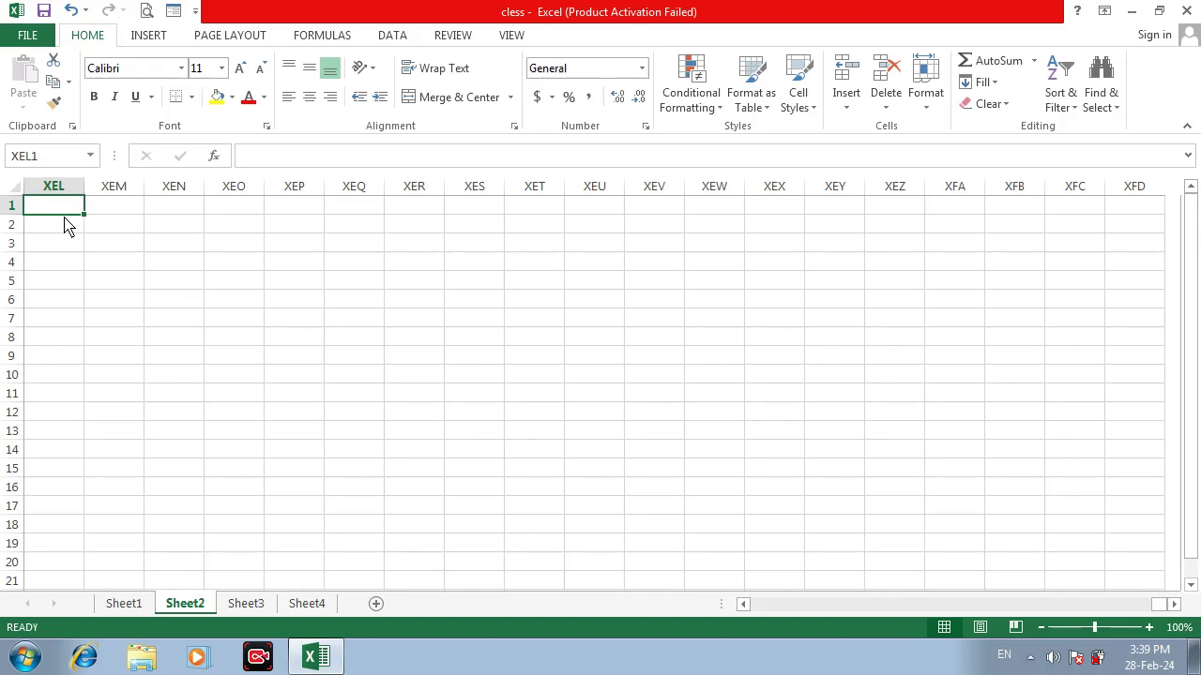
{"action": "key", "text": "ctrl+Down"}
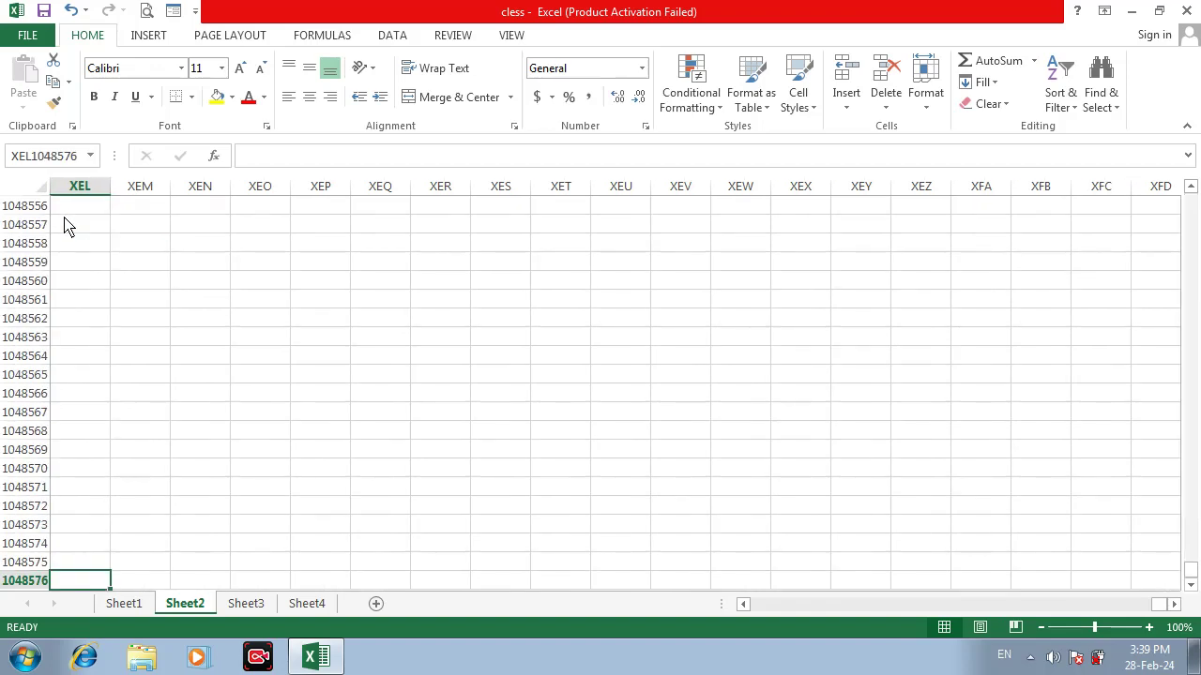
{"action": "key", "text": "ctrl+Up"}
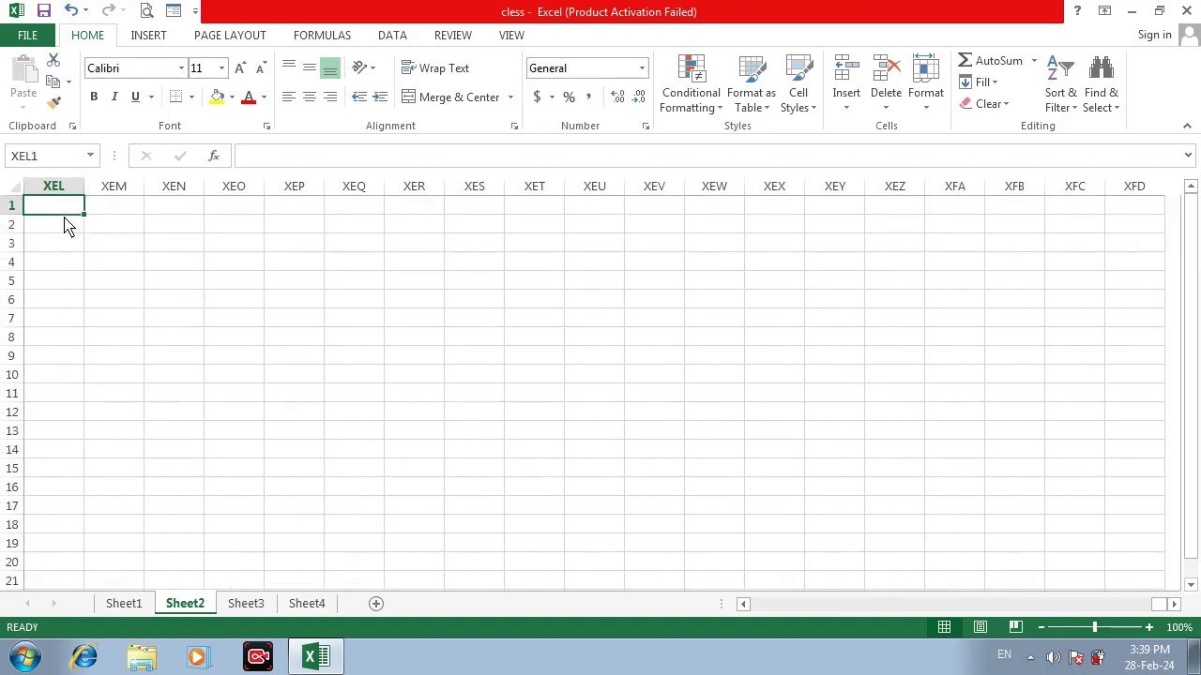
{"action": "key", "text": "ctrl+Right"}
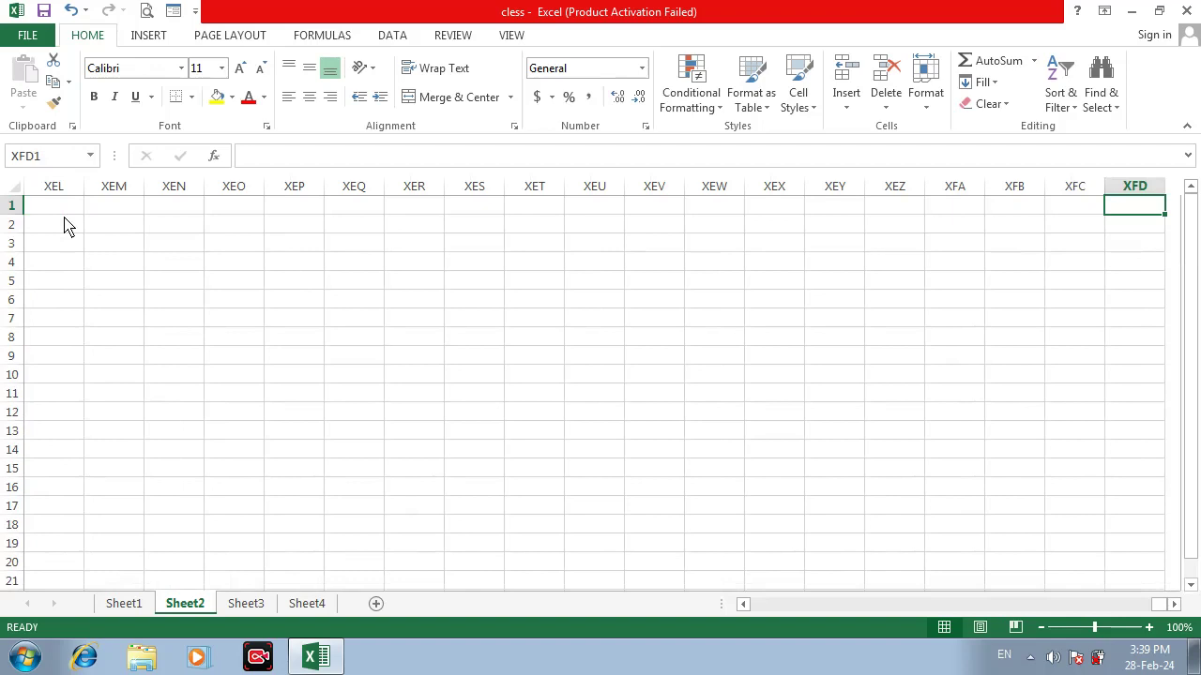
{"action": "key", "text": "ctrl+Left"}
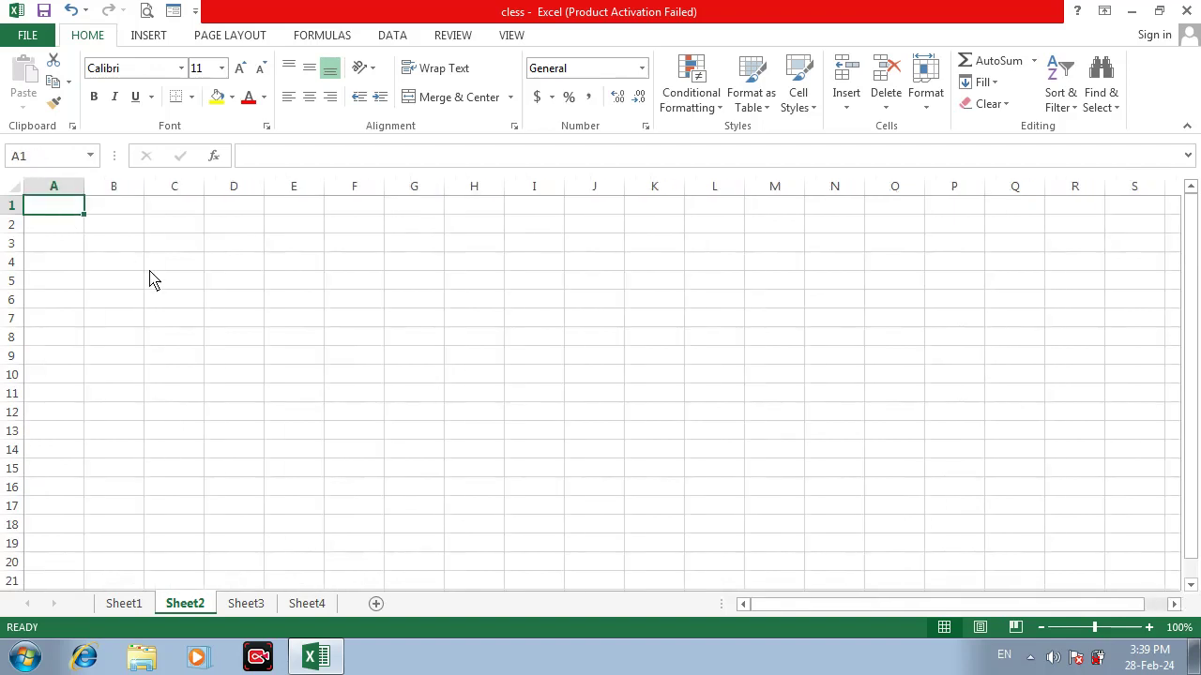
Enter 1 in A1 and 2 in A2 on Sheet2, and fill the number series down to A18
{"action": "left_click", "coordinate": [150, 281]}
{"action": "left_click", "coordinate": [67, 214]}
{"action": "type", "text": "1"}
{"action": "key", "text": "Return"}
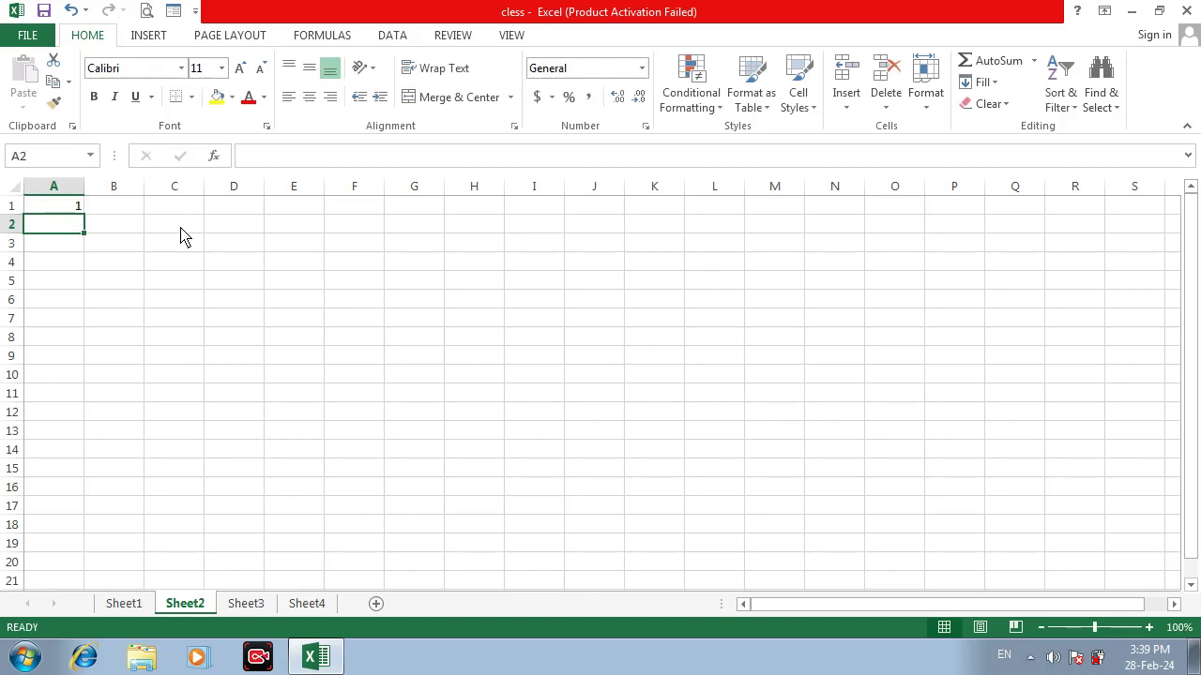
{"action": "type", "text": "3"}
{"action": "key", "text": "Return"}
{"action": "key", "text": "Up"}
{"action": "type", "text": "3"}
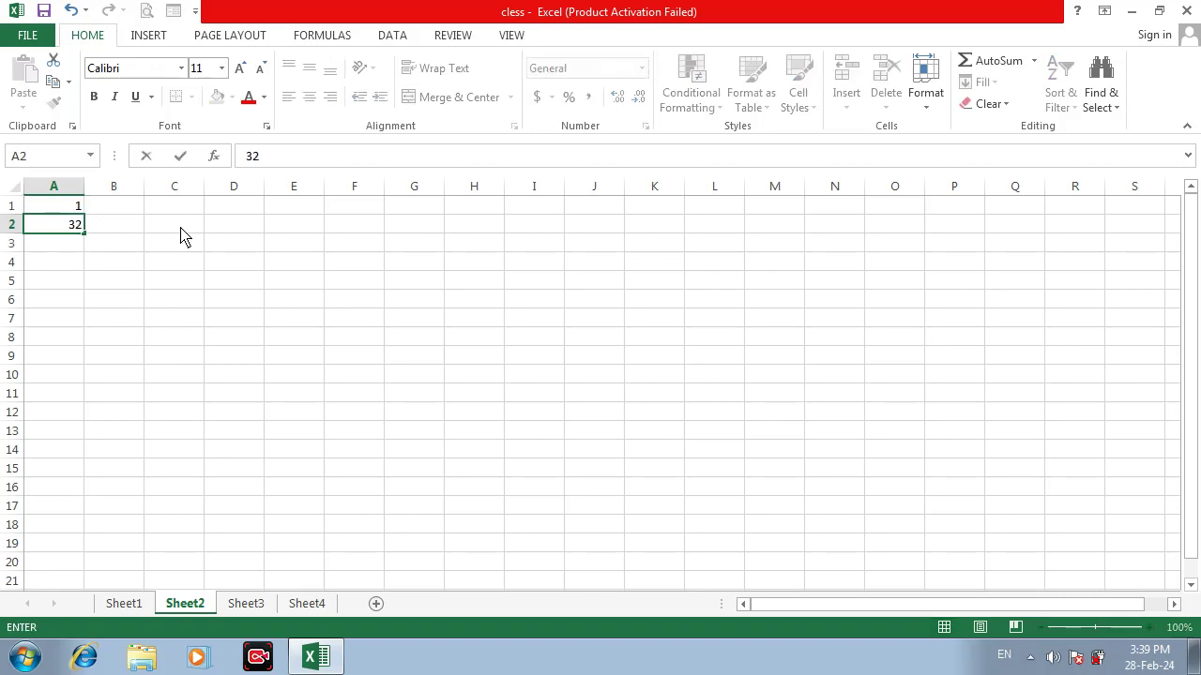
{"action": "type", "text": "2"}
{"action": "key", "text": "Return"}
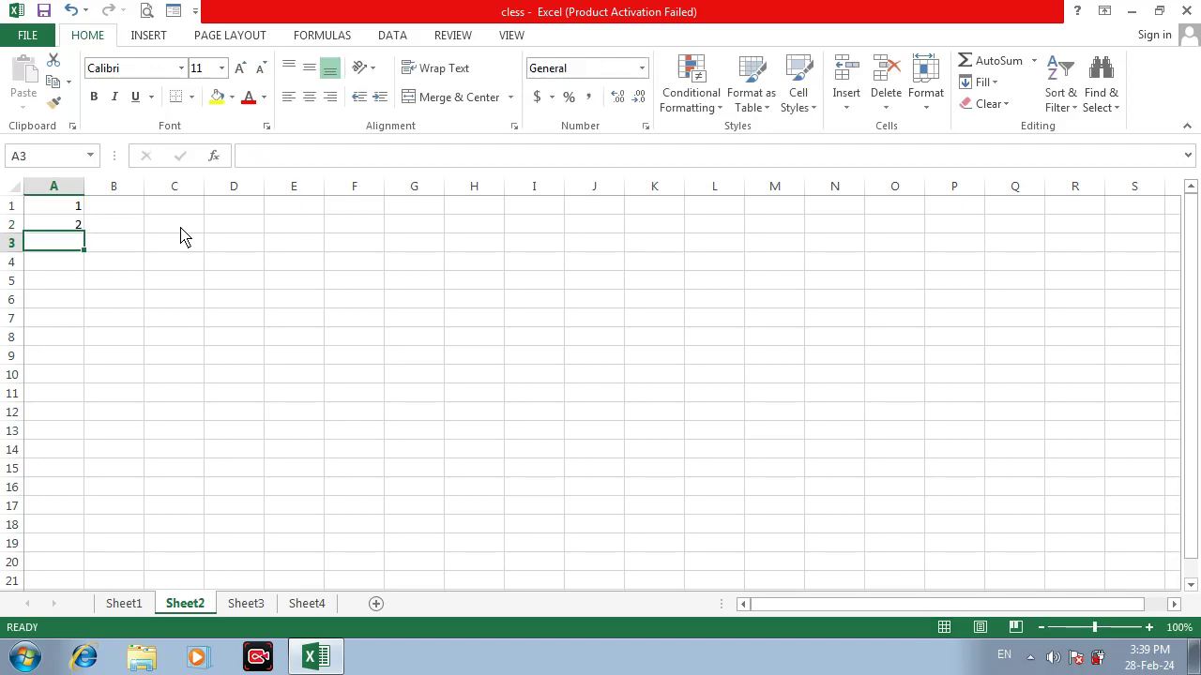
{"action": "left_click_drag", "start_coordinate": [62, 207], "coordinate": [91, 544]}
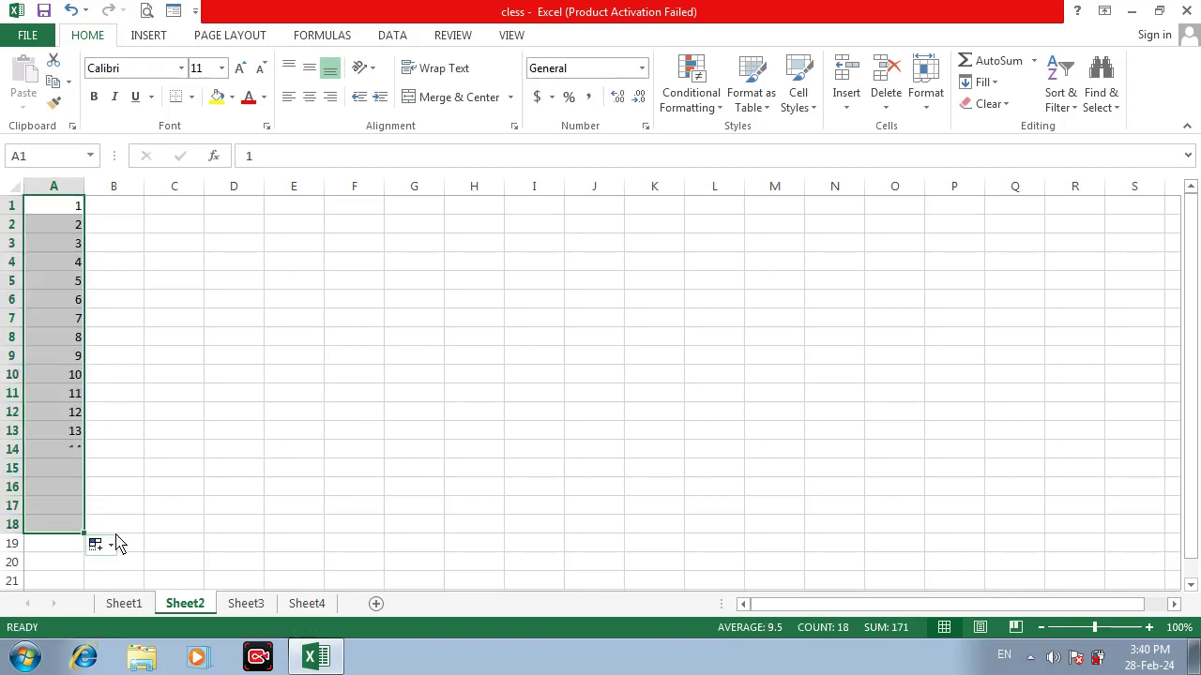
{"action": "left_click", "coordinate": [188, 417]}
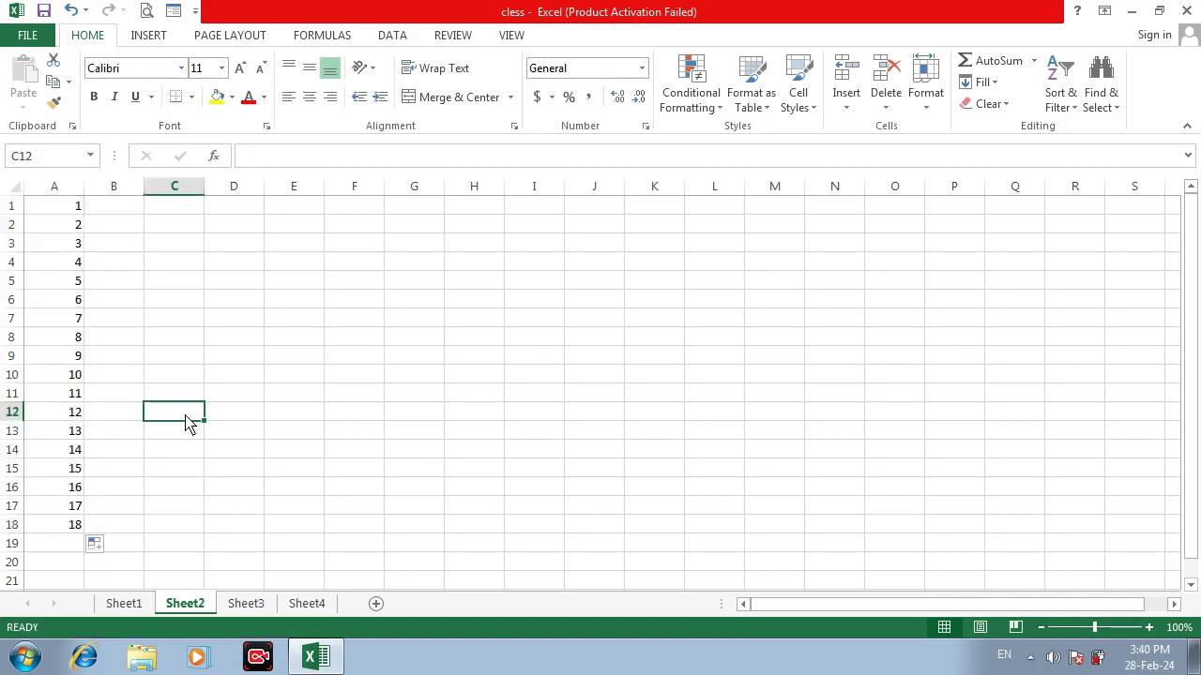
Center the contents of column A horizontally
{"action": "left_click", "coordinate": [67, 191]}
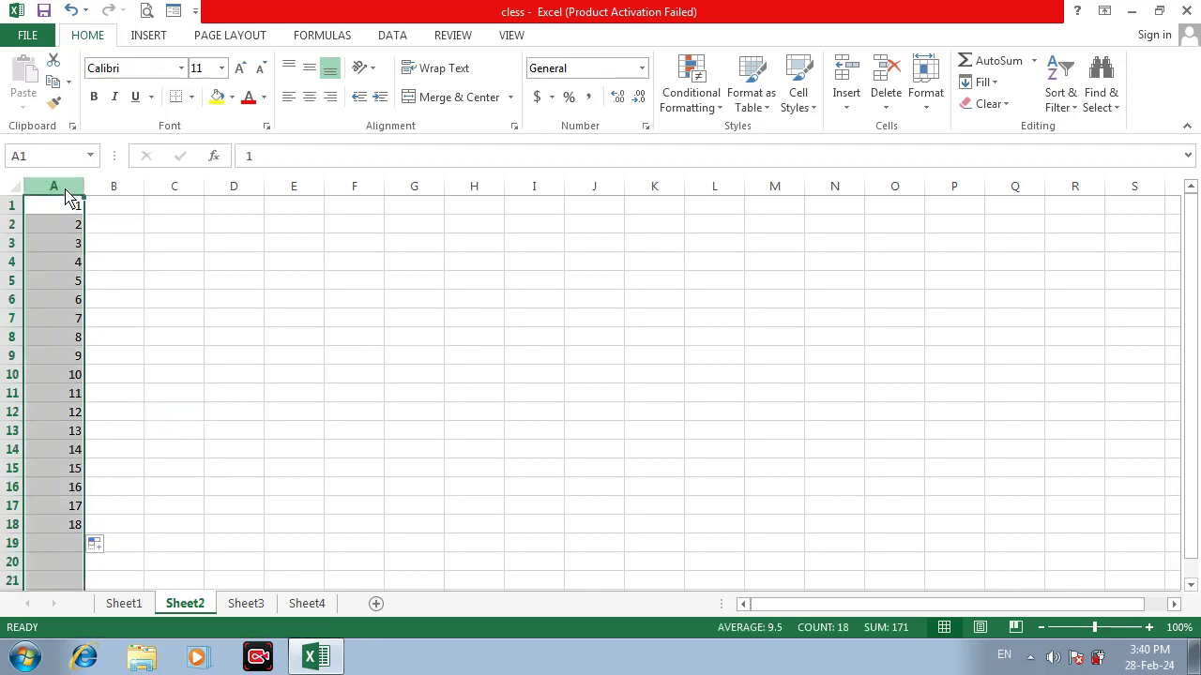
{"action": "left_click", "coordinate": [309, 98]}
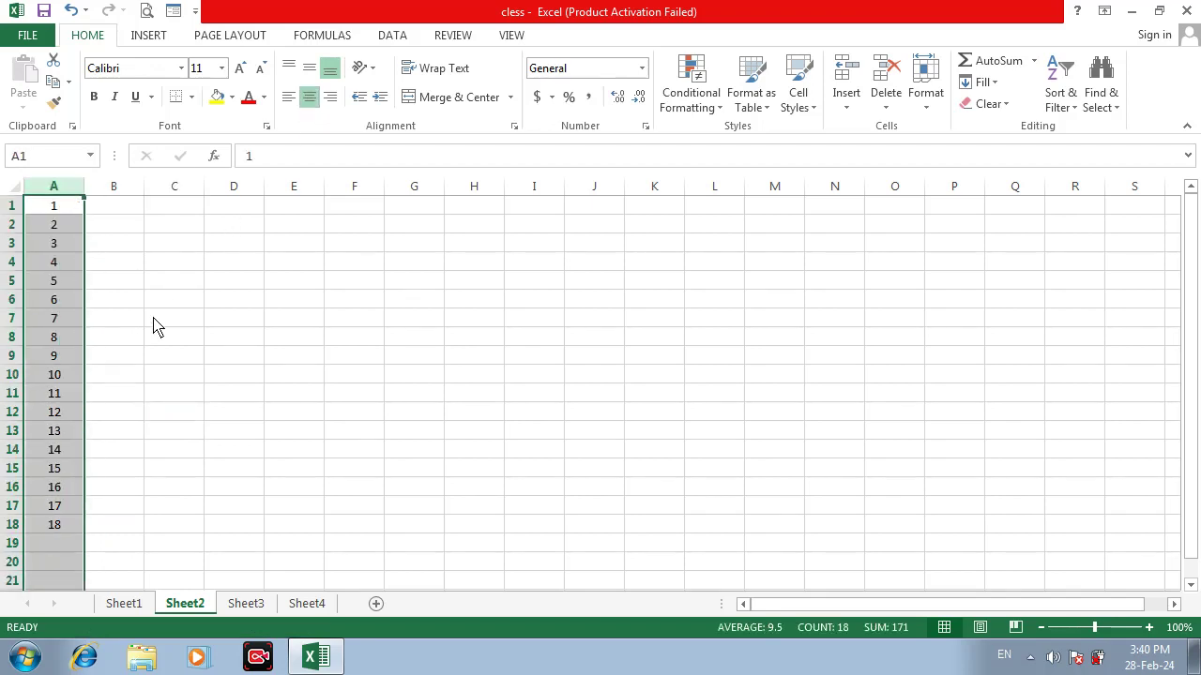
{"action": "left_click", "coordinate": [195, 322]}
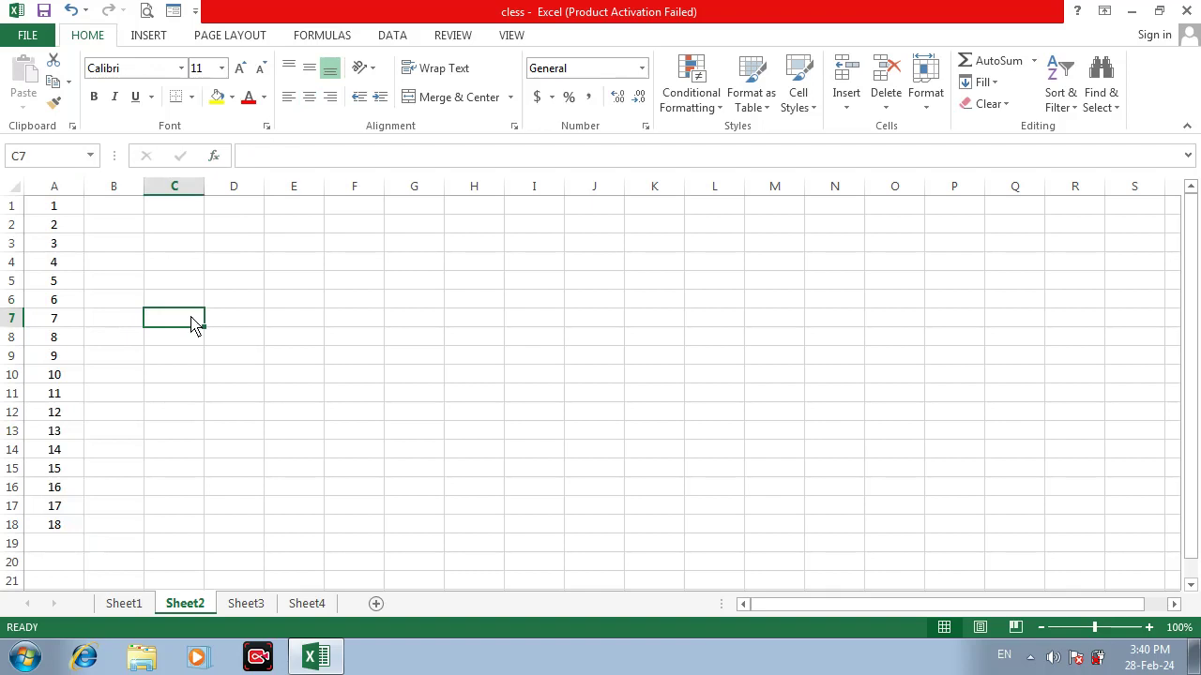
{"action": "left_click", "coordinate": [47, 212]}
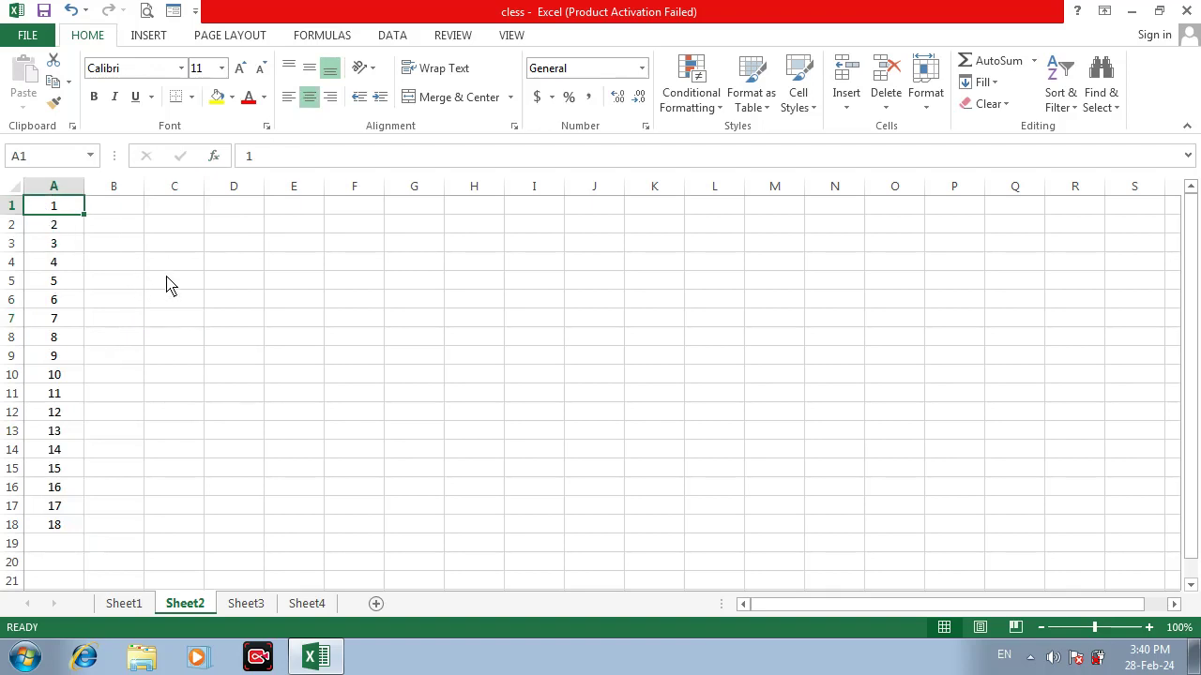
Enter 2 in B1 and 4 in B2, and fill the even-number series down to B18
{"action": "left_click", "coordinate": [153, 242]}
{"action": "left_click", "coordinate": [132, 208]}
{"action": "type", "text": "2"}
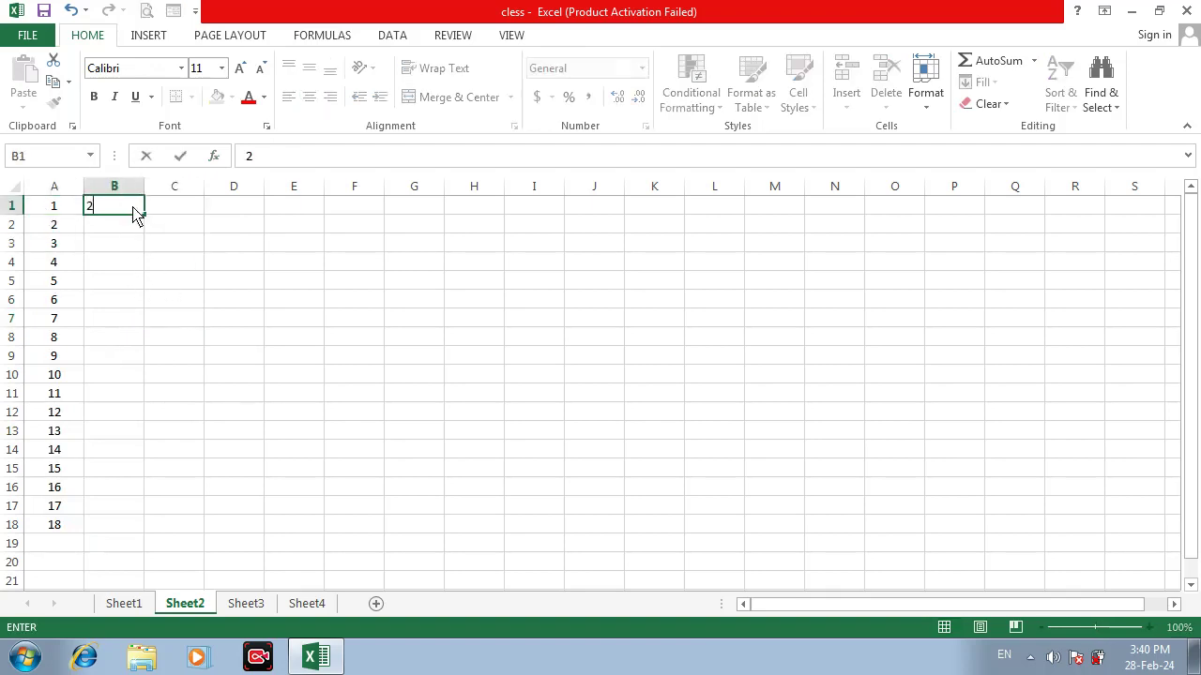
{"action": "key", "text": "Return"}
{"action": "key", "text": "Return"}
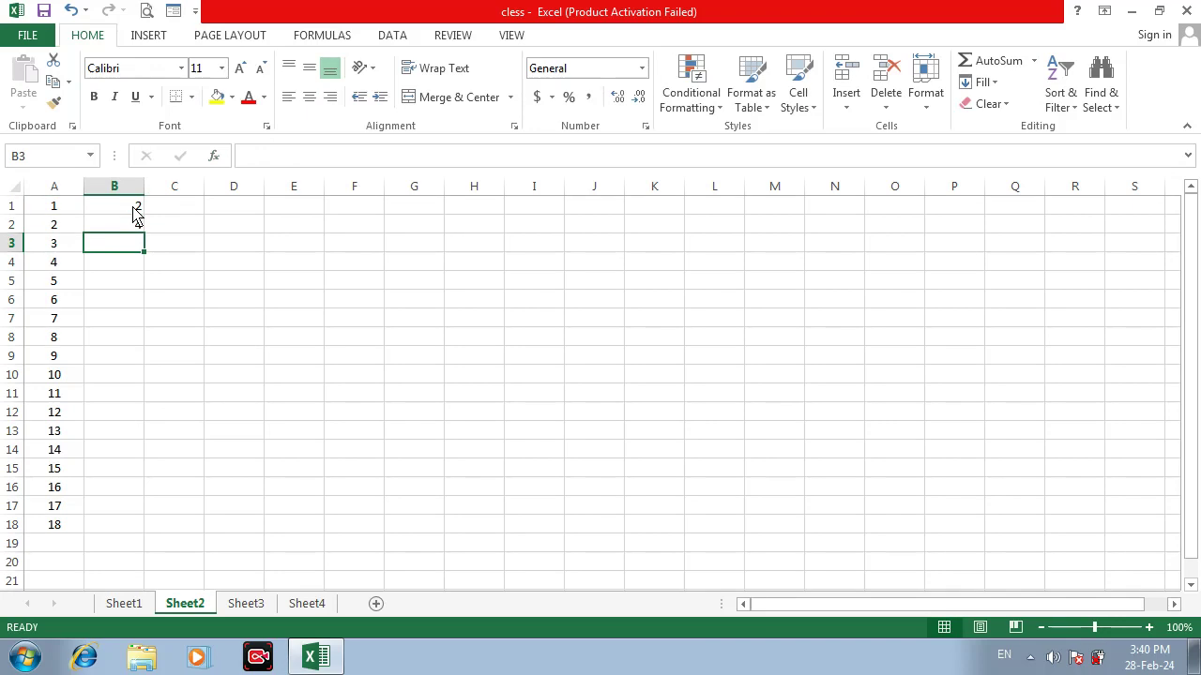
{"action": "left_click_drag", "start_coordinate": [132, 214], "coordinate": [152, 541]}
{"action": "left_click", "coordinate": [300, 491]}
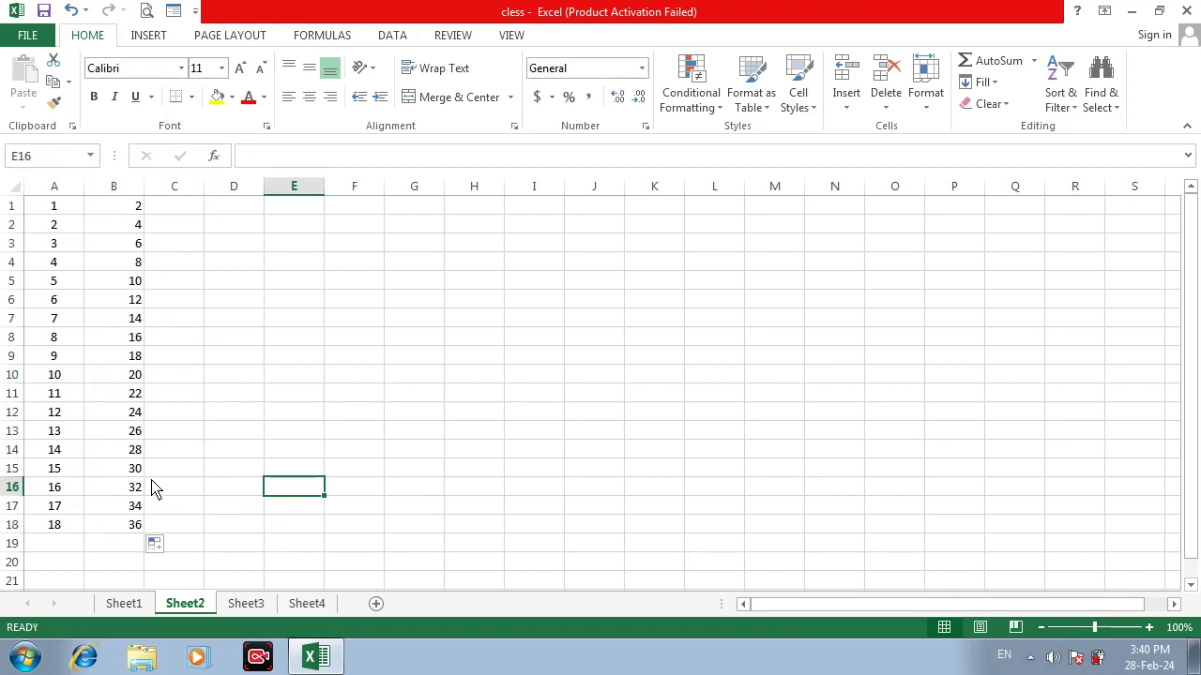
Clear the values in cells B11 to B18
{"action": "left_click_drag", "start_coordinate": [137, 397], "coordinate": [139, 542]}
{"action": "key", "text": "Delete"}
{"action": "left_click", "coordinate": [276, 343]}
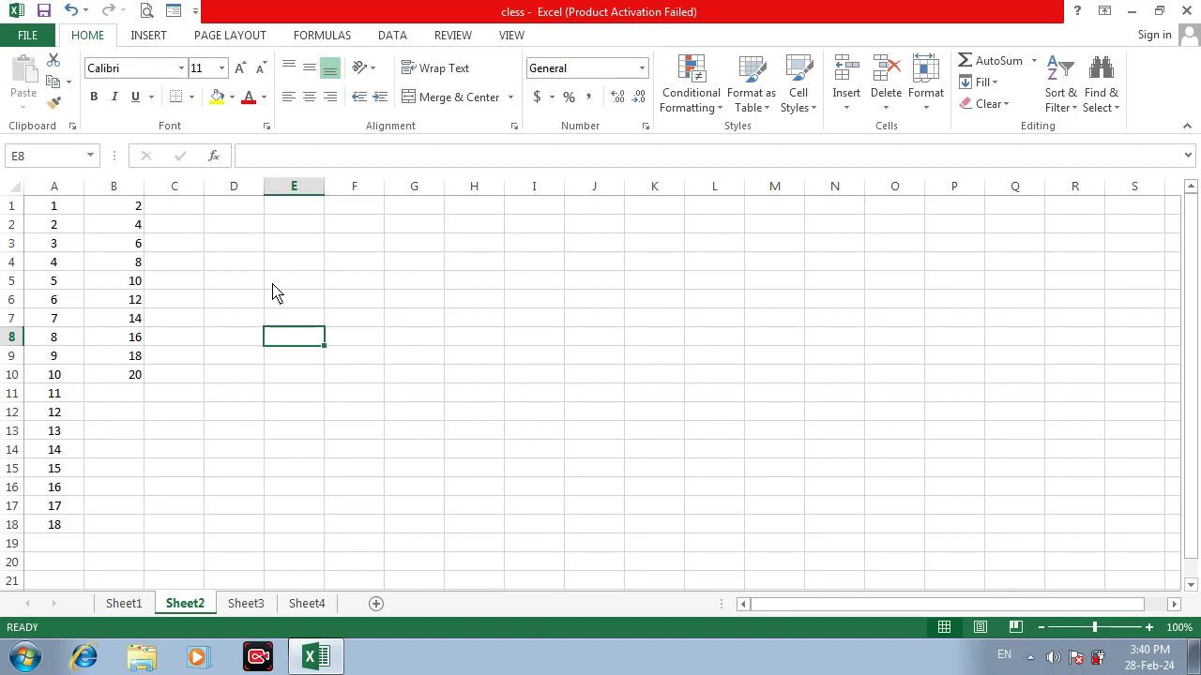
Extend the number series in column A from A18 down to A32
{"action": "left_click", "coordinate": [58, 529]}
{"action": "scroll", "coordinate": [103, 380], "scroll_direction": "down", "scroll_amount": 2}
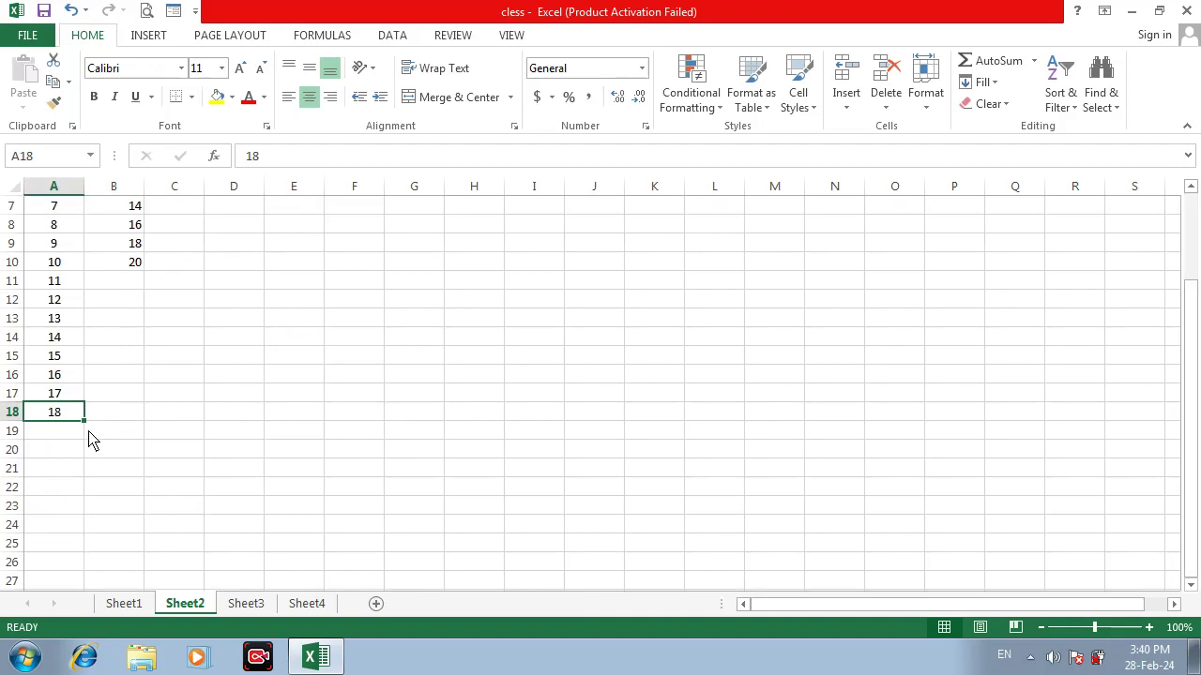
{"action": "left_click_drag", "start_coordinate": [84, 424], "coordinate": [86, 567]}
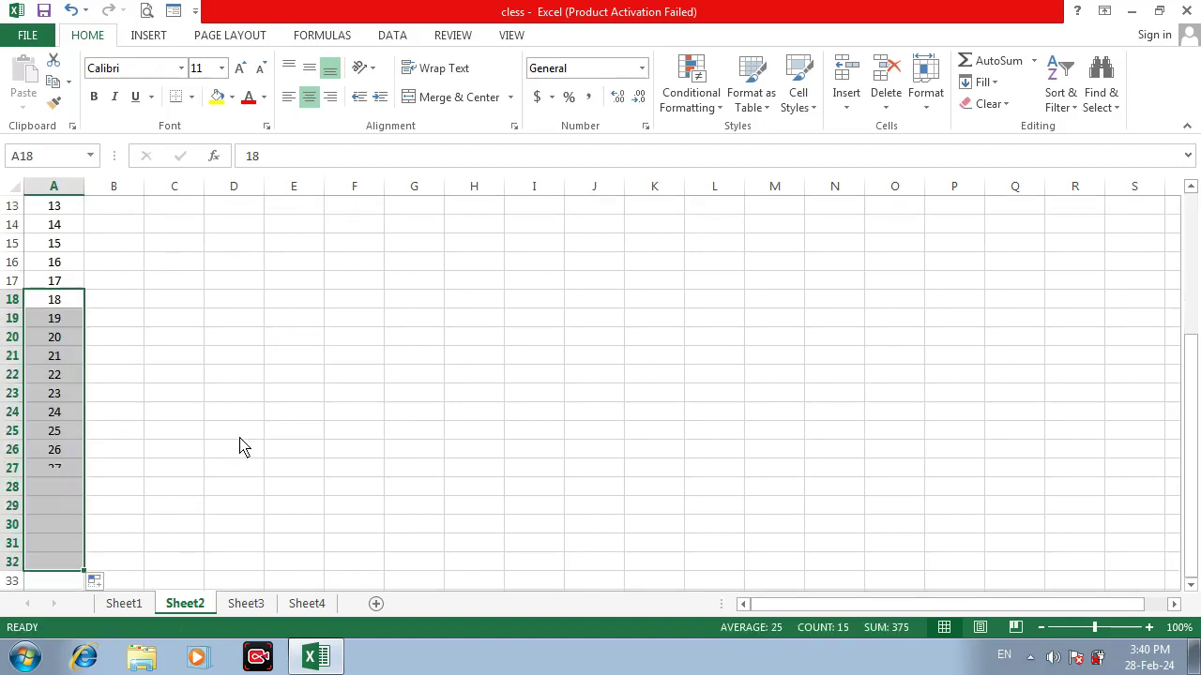
{"action": "left_click", "coordinate": [249, 437]}
{"action": "scroll", "coordinate": [244, 451], "scroll_direction": "down", "scroll_amount": 5}
{"action": "scroll", "coordinate": [235, 442], "scroll_direction": "up", "scroll_amount": 9}
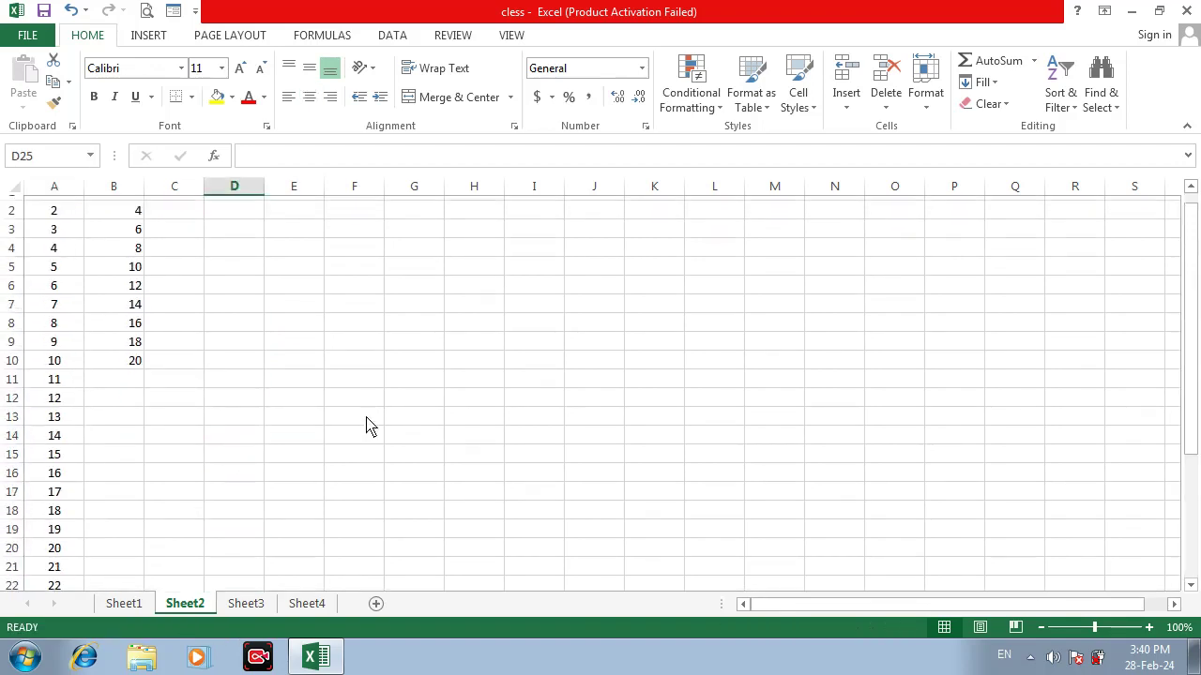
Enter 79 in D1 and fill it down to D20 as a series increasing by one
{"action": "left_click", "coordinate": [235, 209]}
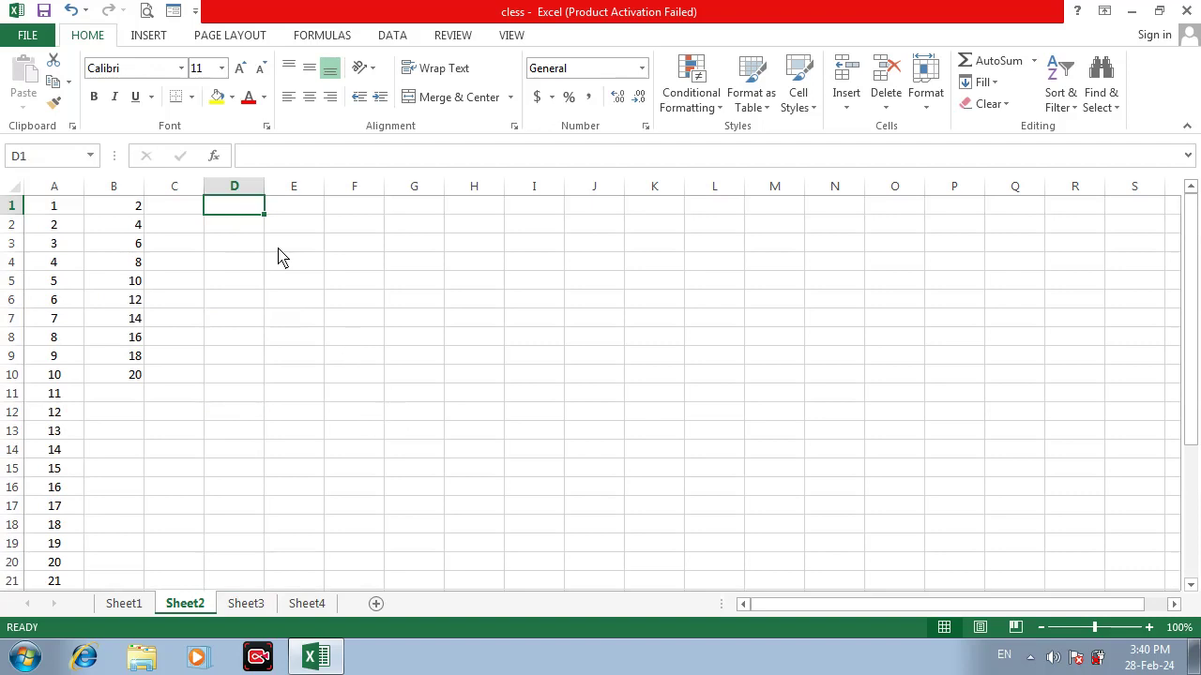
{"action": "type", "text": "79"}
{"action": "key", "text": "Return"}
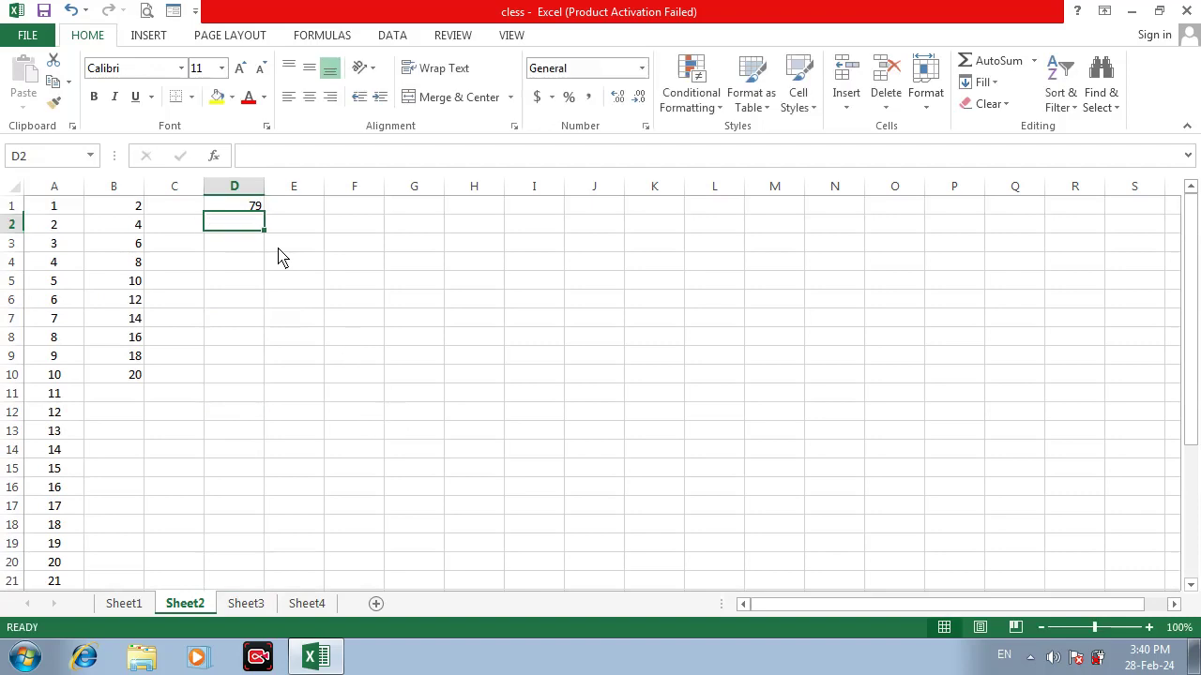
{"action": "left_click", "coordinate": [253, 207]}
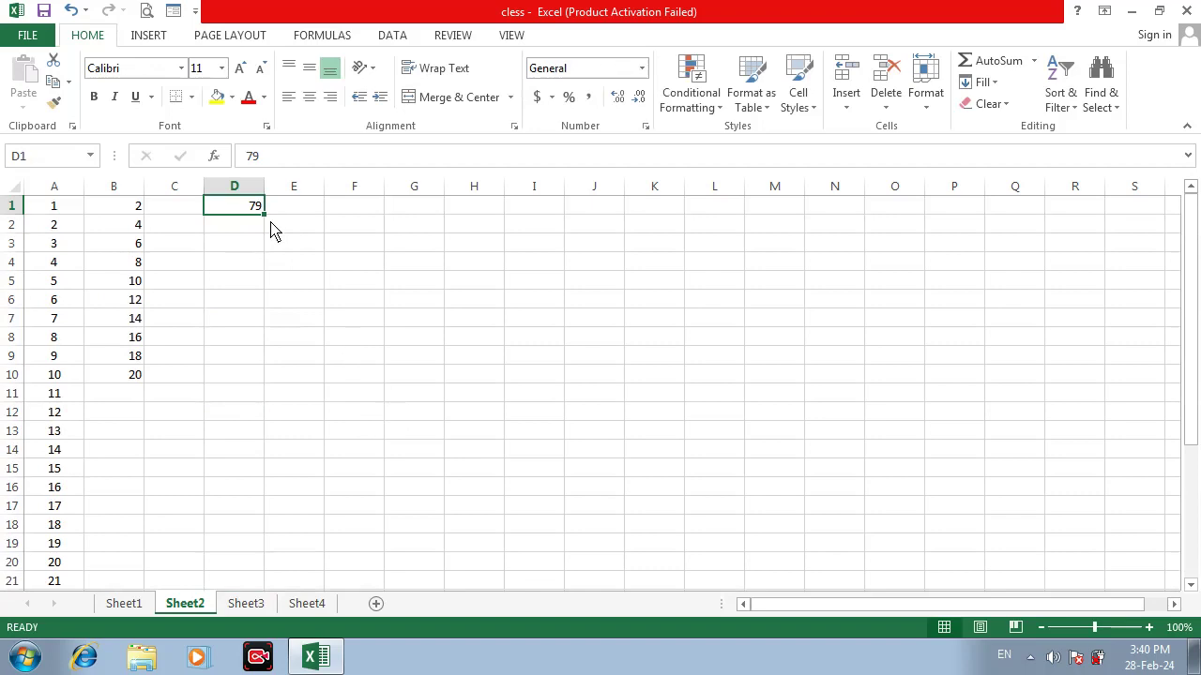
{"action": "left_click_drag", "start_coordinate": [265, 216], "coordinate": [268, 574]}
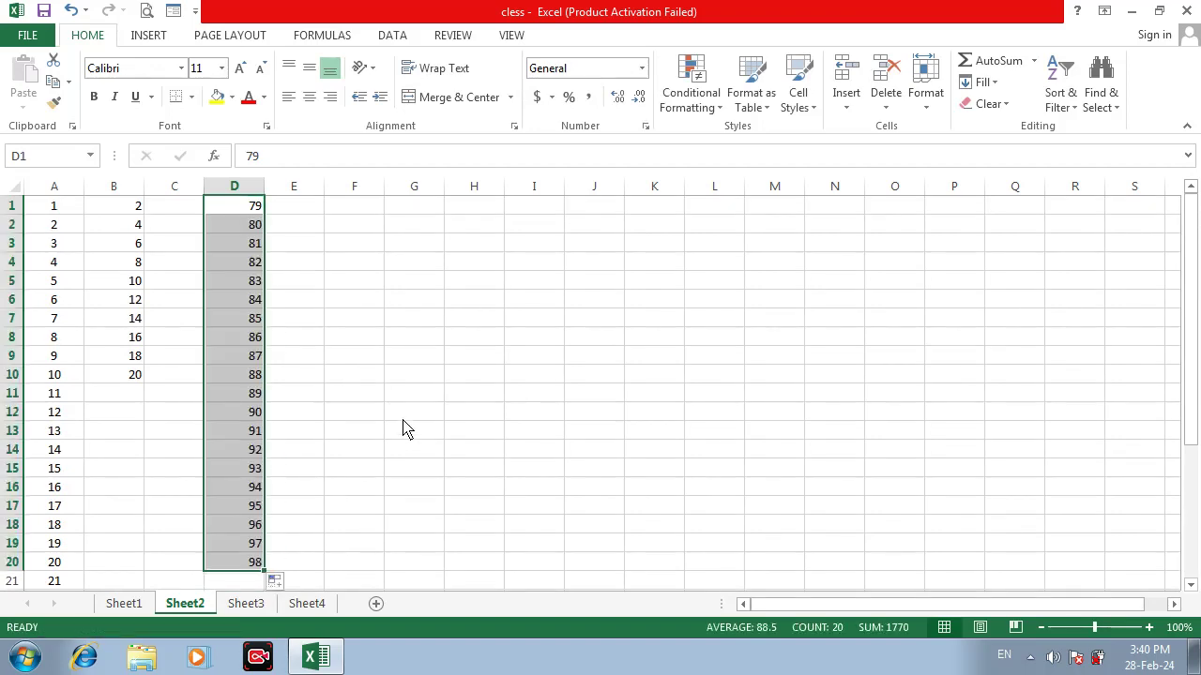
{"action": "left_click", "coordinate": [392, 419]}
Enter 79 in E1 and copy the same value down to E19
{"action": "left_click", "coordinate": [311, 227]}
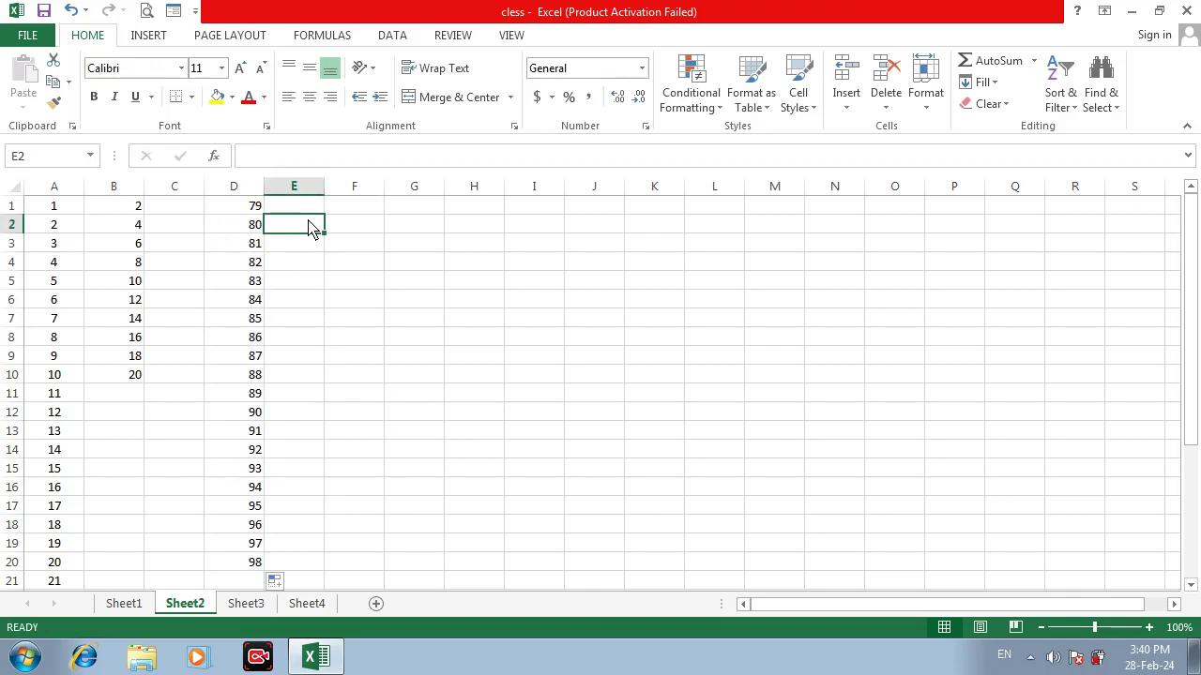
{"action": "left_click", "coordinate": [304, 213]}
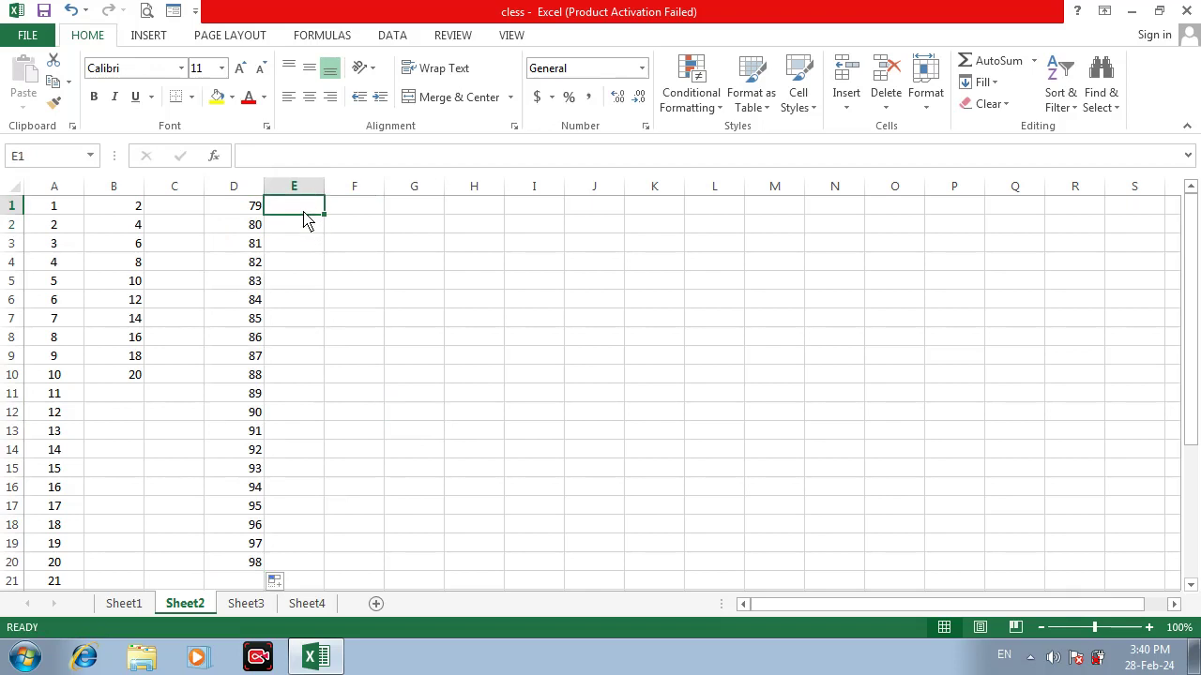
{"action": "key", "text": "ctrl+Home"}
{"action": "left_click", "coordinate": [303, 220]}
{"action": "type", "text": "79"}
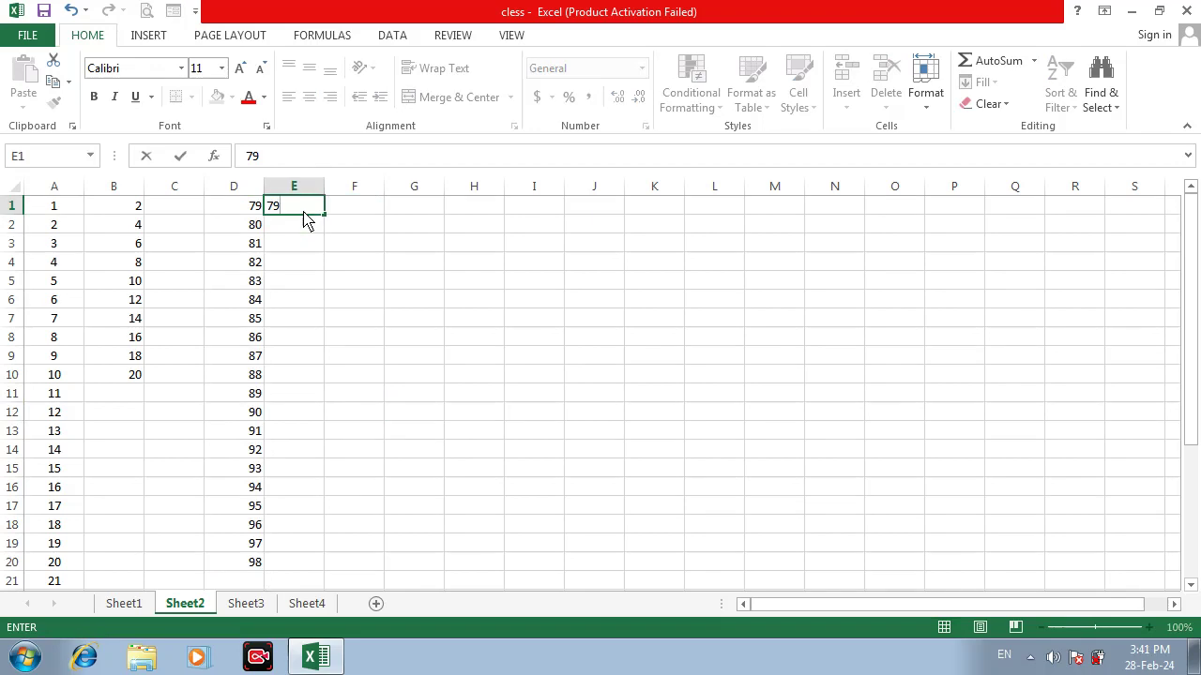
{"action": "left_click", "coordinate": [343, 247]}
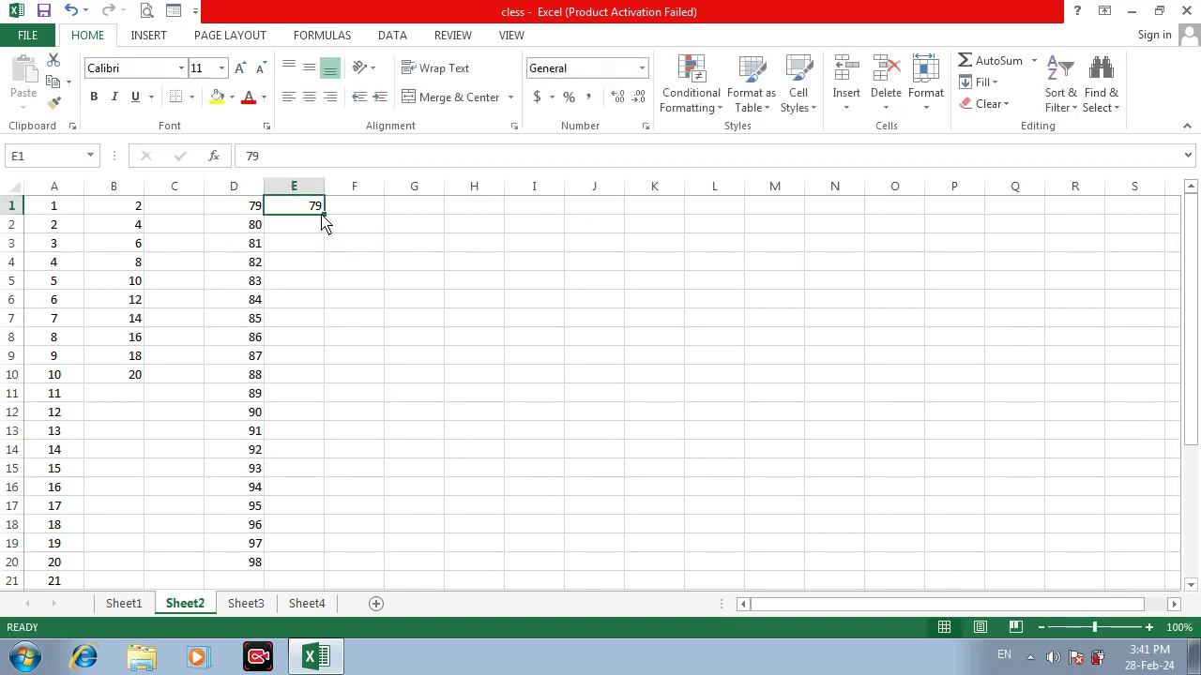
{"action": "left_click_drag", "start_coordinate": [325, 222], "coordinate": [339, 546]}
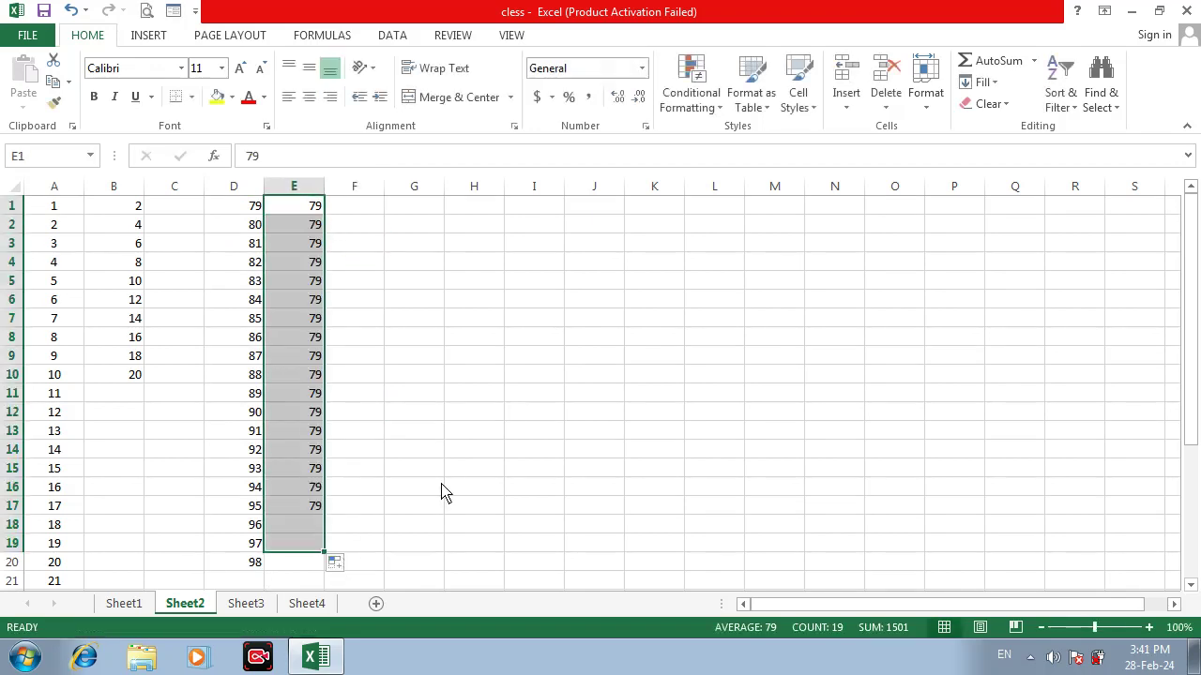
{"action": "left_click", "coordinate": [413, 468]}
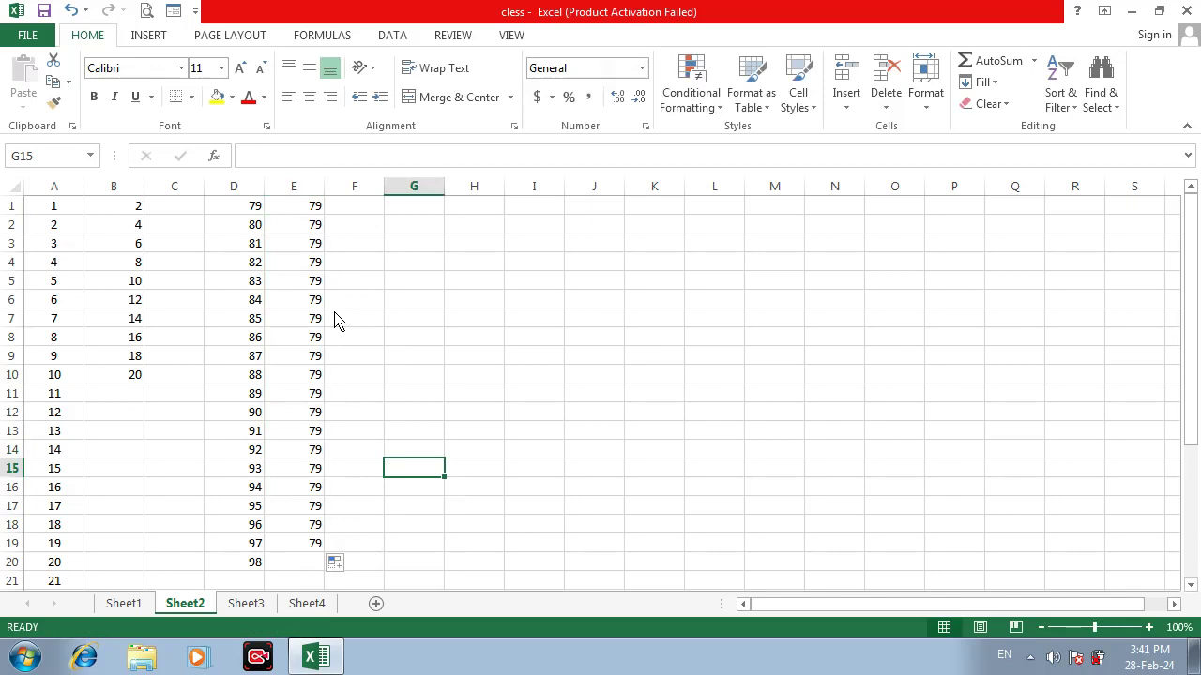
{"action": "left_click", "coordinate": [441, 340]}
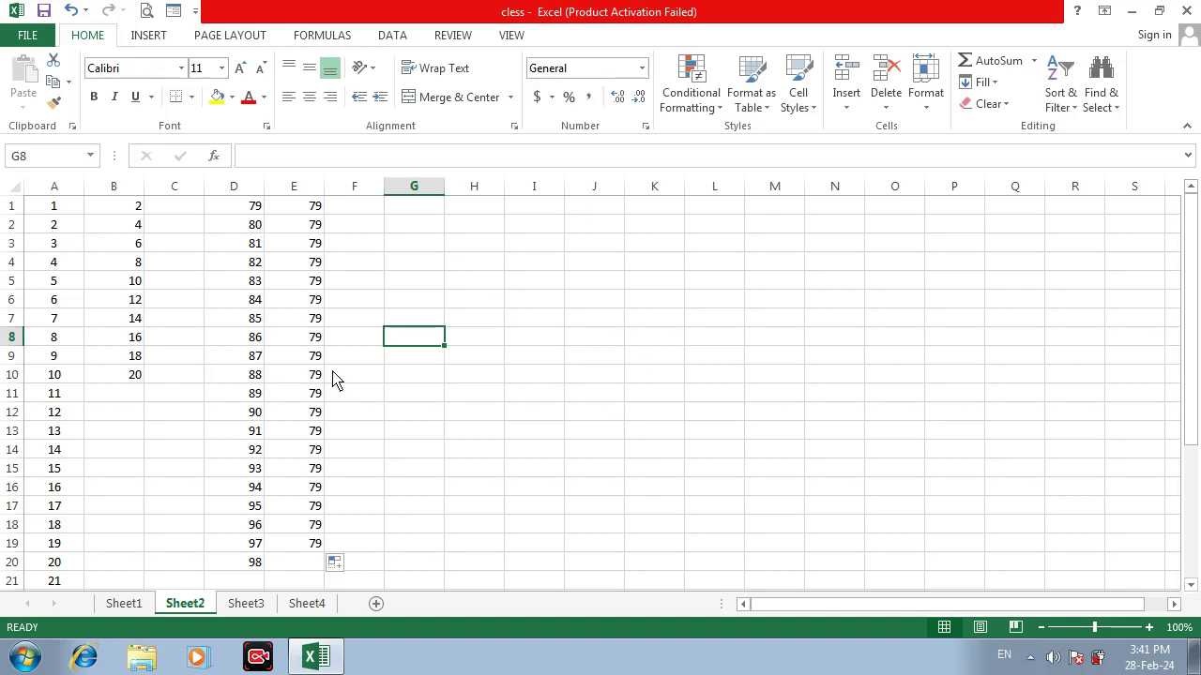
Look over the serial number column of the student table on Sheet1 and return to Sheet2
{"action": "left_click", "coordinate": [147, 605]}
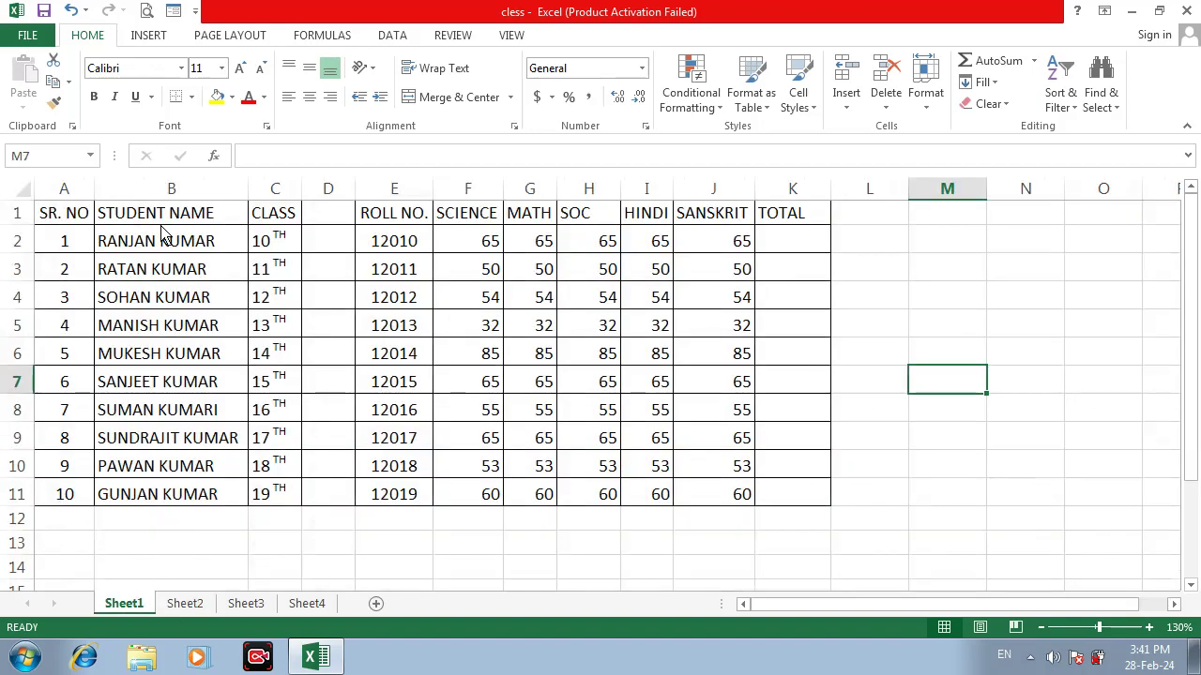
{"action": "left_click", "coordinate": [65, 223]}
{"action": "left_click", "coordinate": [73, 303]}
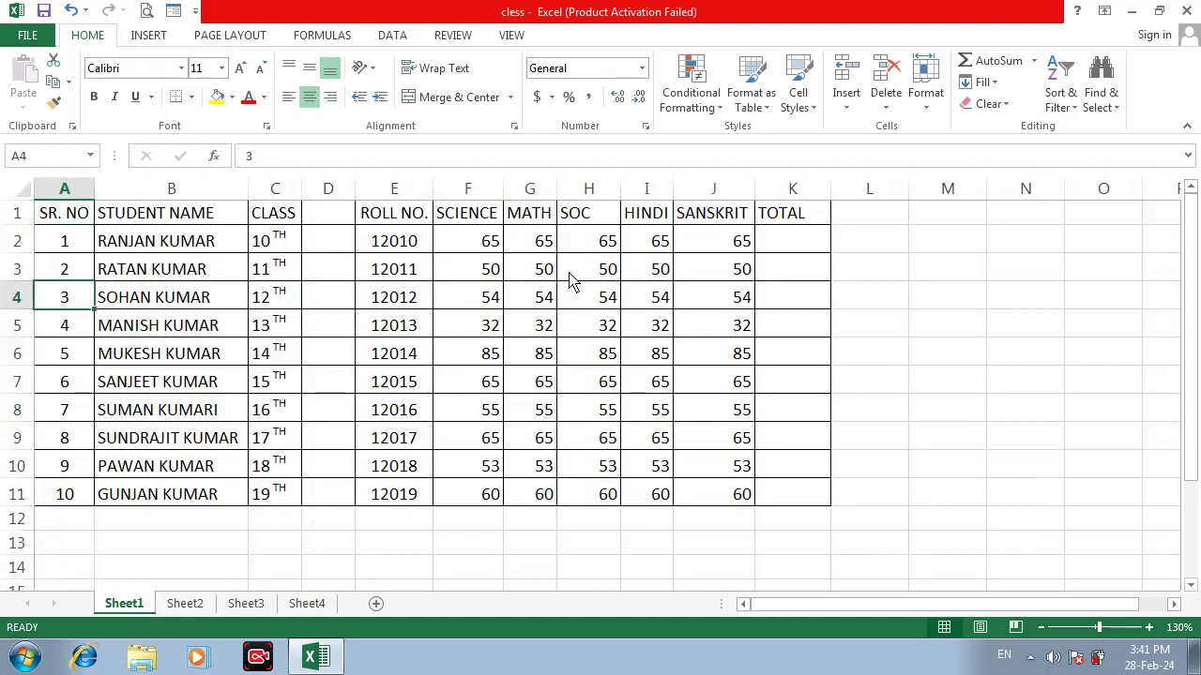
{"action": "left_click", "coordinate": [196, 605]}
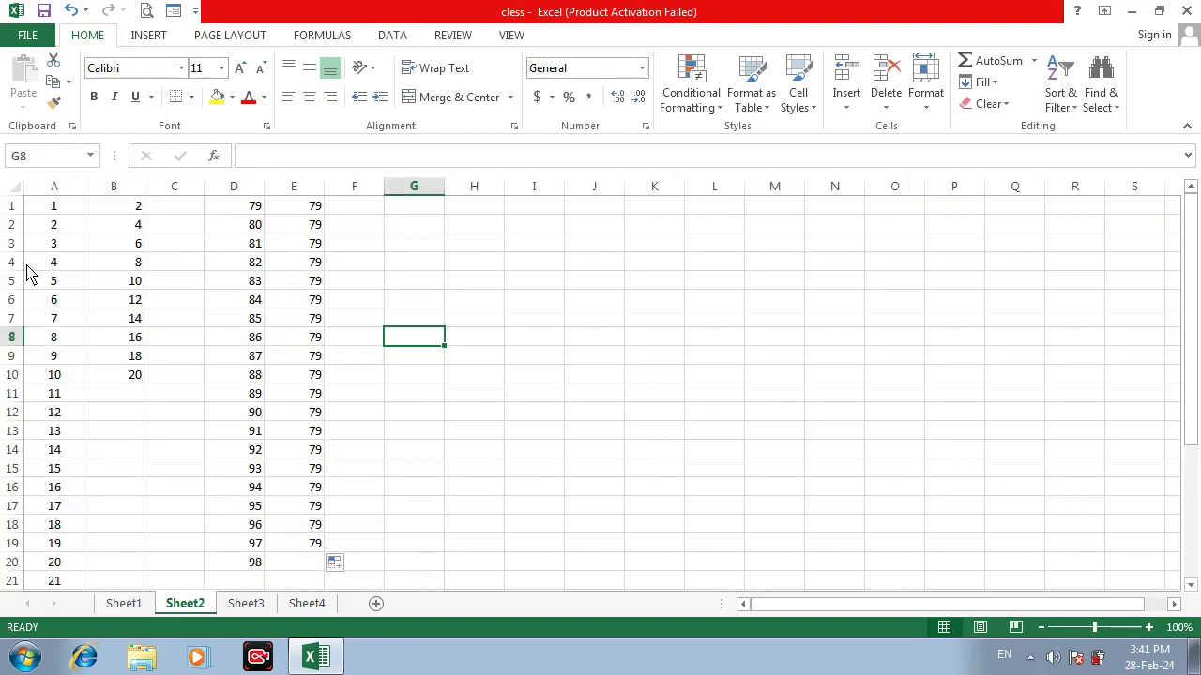
Check the print preview of Sheet2 and return to the worksheet
{"action": "left_click", "coordinate": [31, 39]}
{"action": "left_click", "coordinate": [45, 261]}
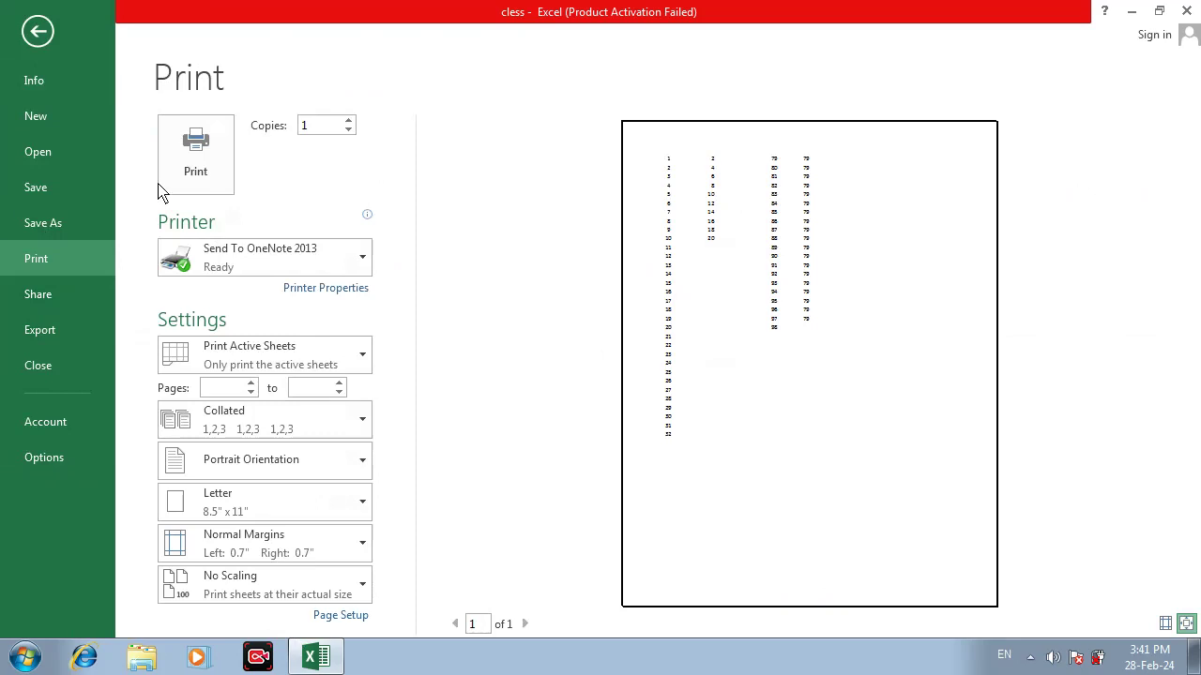
{"action": "left_click", "coordinate": [37, 31]}
{"action": "left_click", "coordinate": [345, 374]}
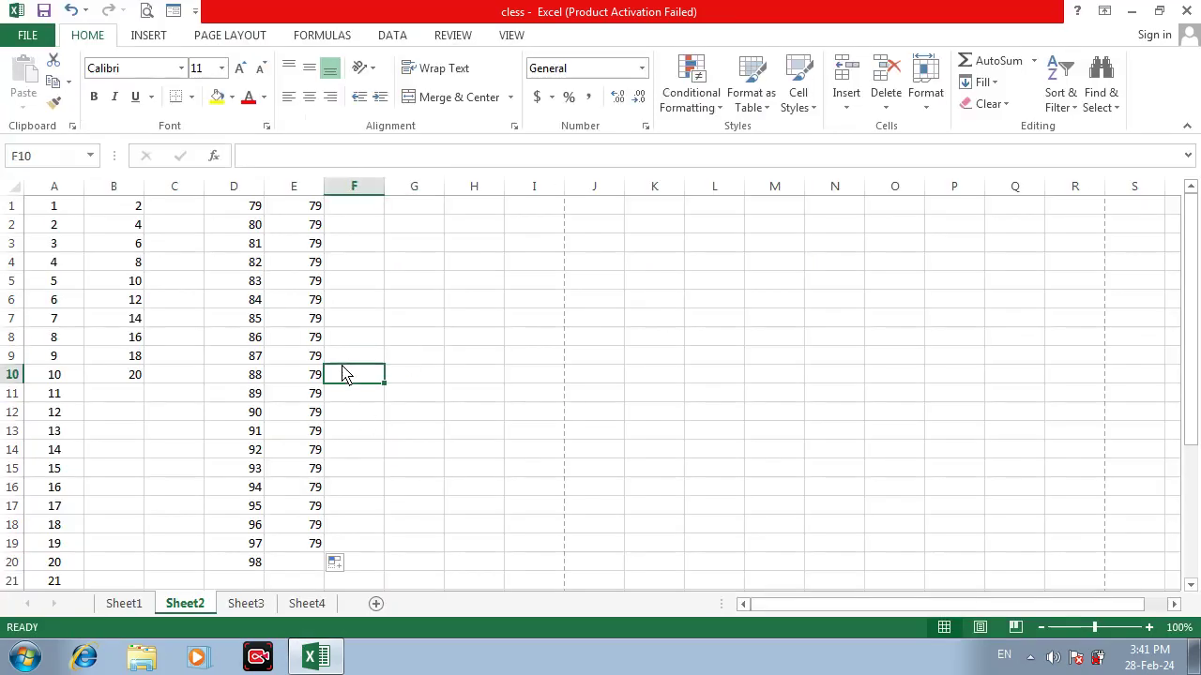
Apply all borders to the range A1:H28 on Sheet2
{"action": "left_click_drag", "start_coordinate": [42, 206], "coordinate": [434, 600]}
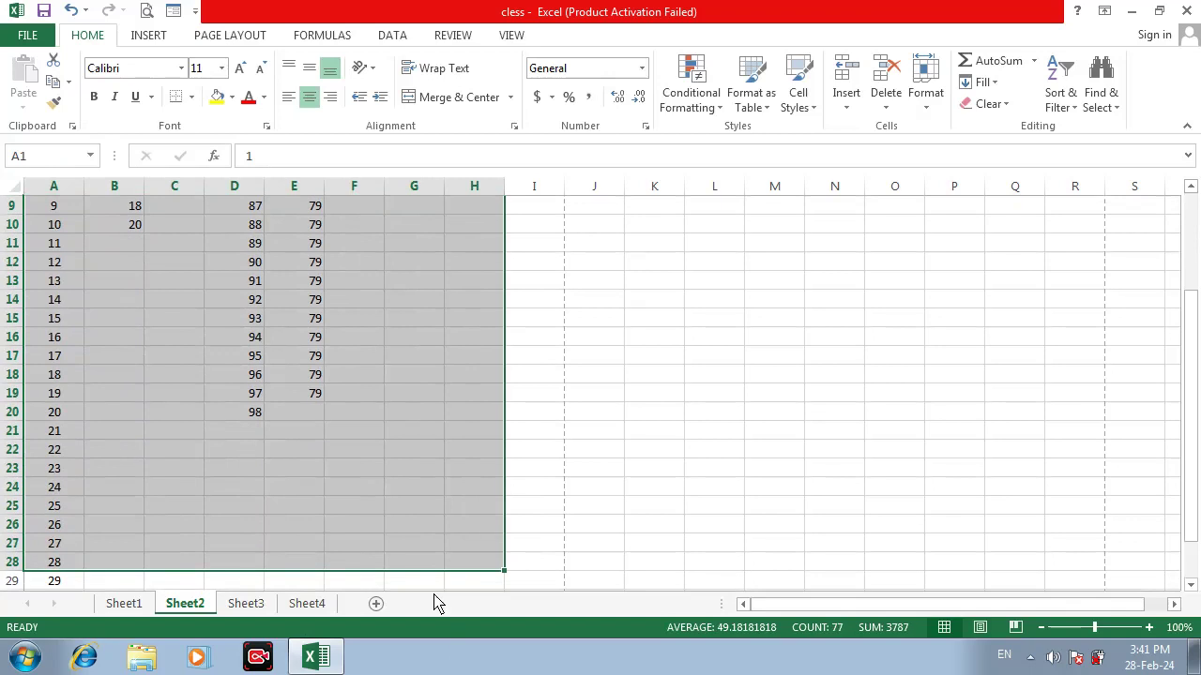
{"action": "left_click", "coordinate": [189, 105]}
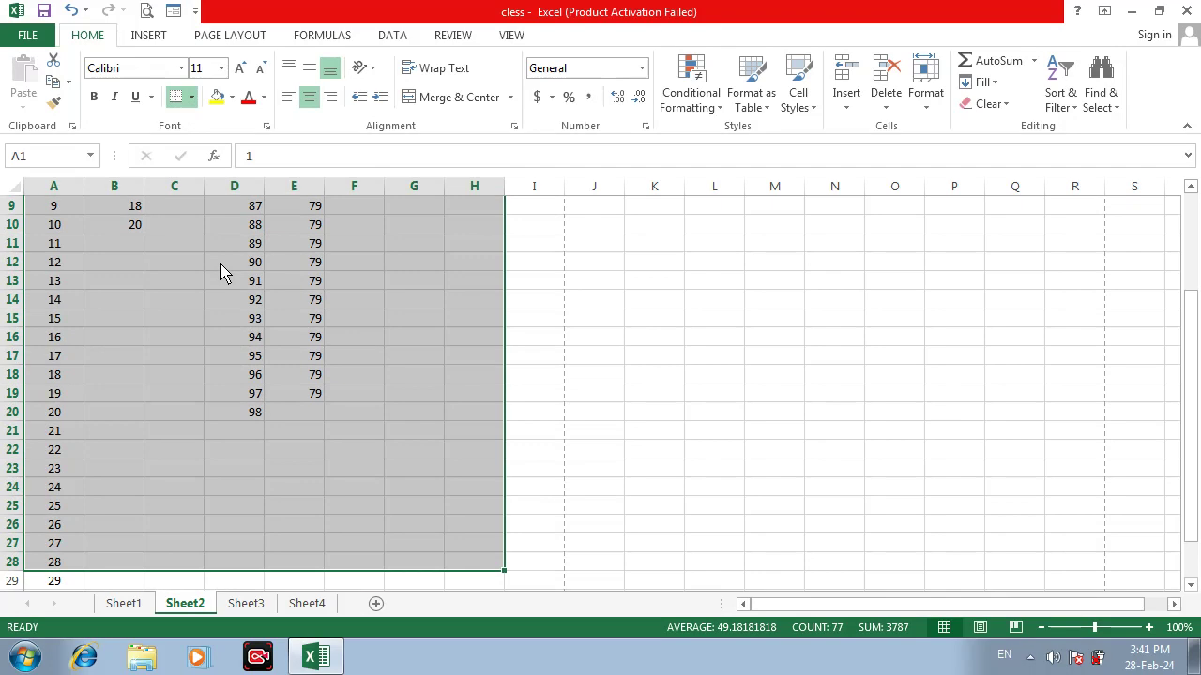
{"action": "scroll", "coordinate": [222, 268], "scroll_direction": "up", "scroll_amount": 3}
{"action": "left_click", "coordinate": [294, 280]}
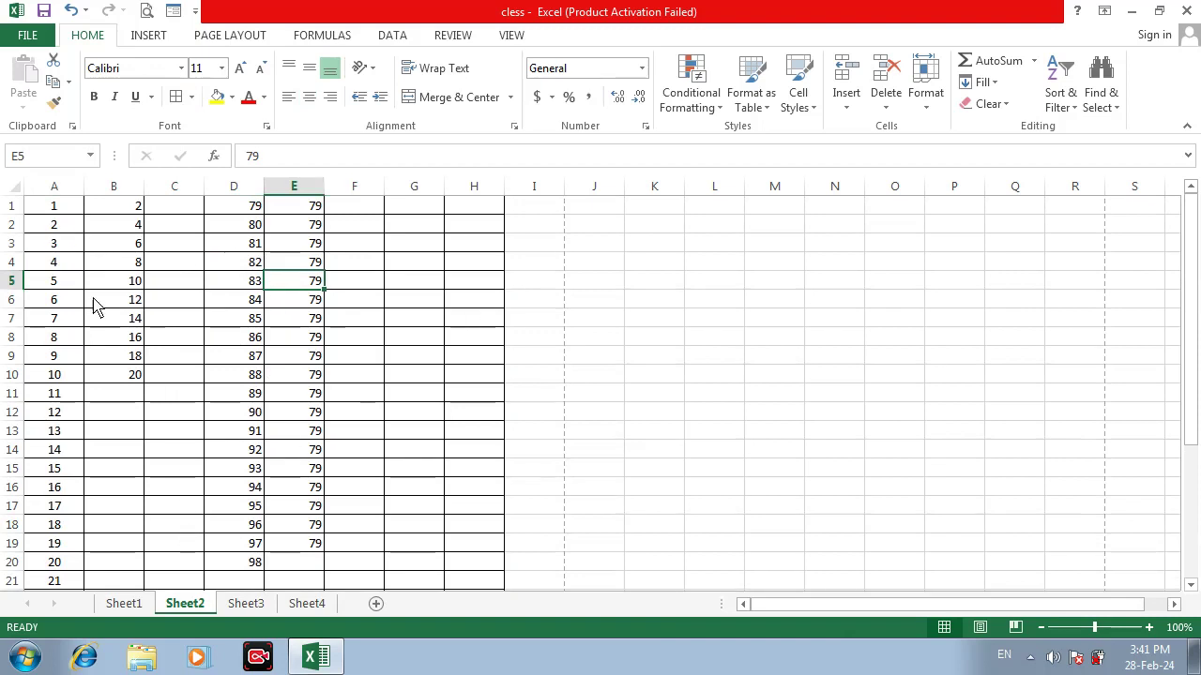
Apply all borders to the empty range A1:I16 on Sheet3
{"action": "left_click", "coordinate": [246, 605]}
{"action": "left_click_drag", "start_coordinate": [65, 207], "coordinate": [558, 488]}
{"action": "left_click", "coordinate": [180, 101]}
{"action": "left_click", "coordinate": [407, 324]}
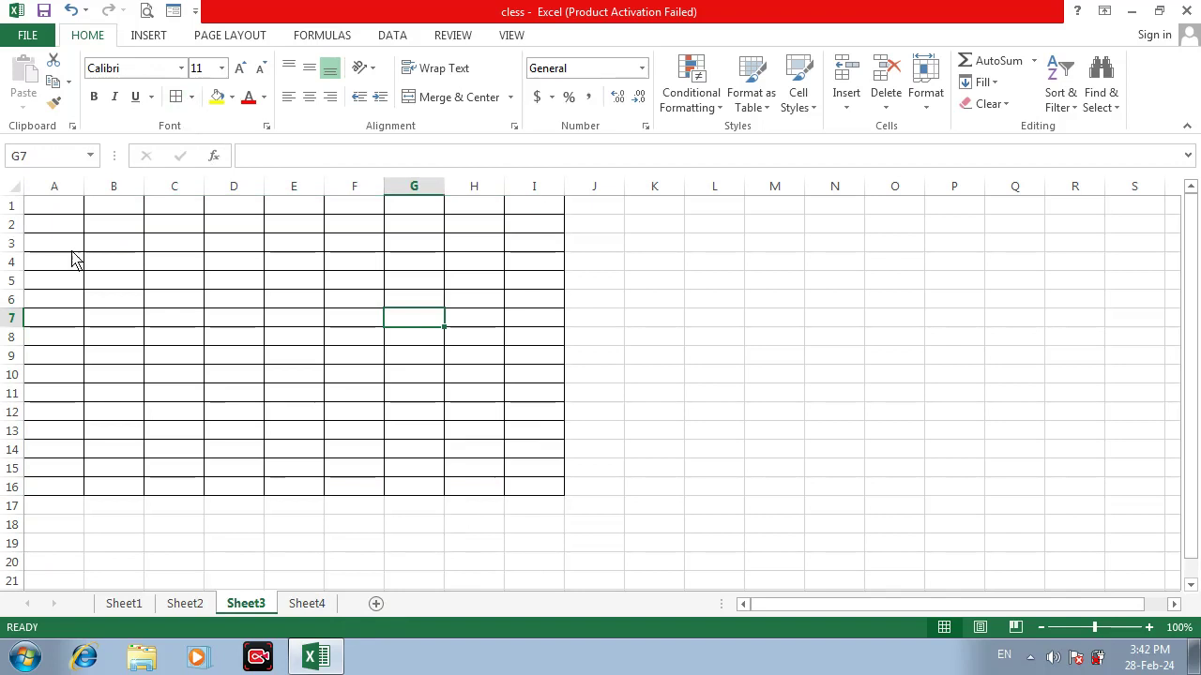
Examine the cell references of A1, H2 and F5 on Sheet3, and the formula bar for F5
{"action": "left_click", "coordinate": [60, 211]}
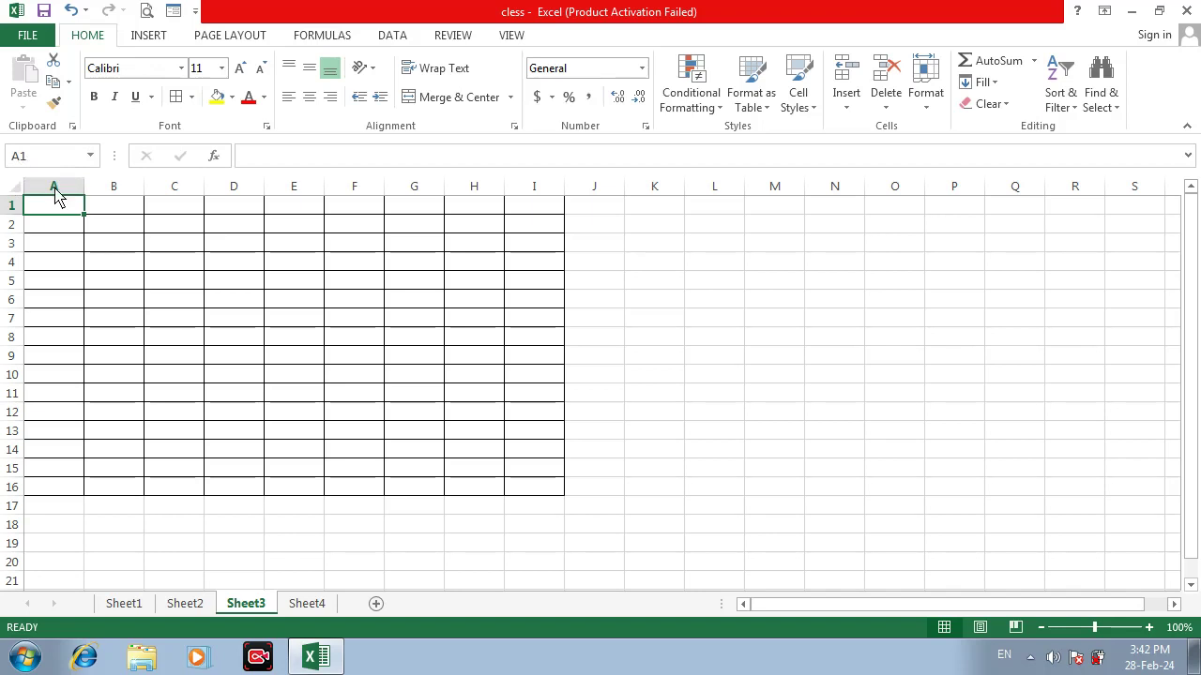
{"action": "left_click", "coordinate": [484, 228]}
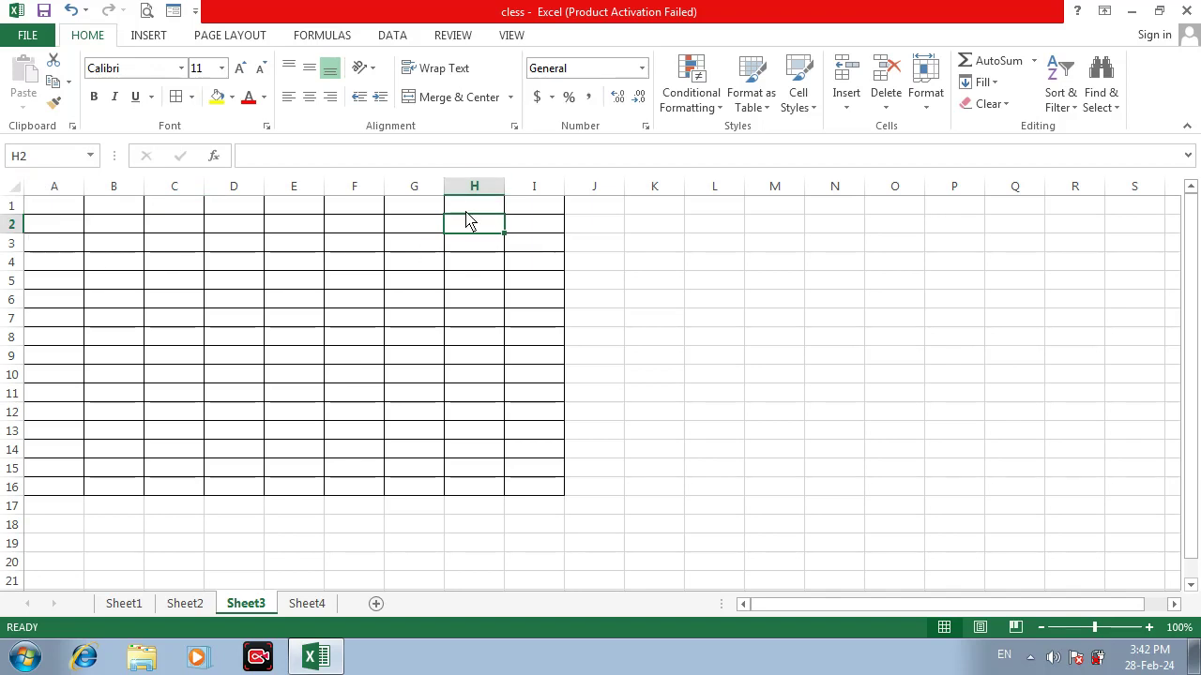
{"action": "left_click", "coordinate": [327, 277]}
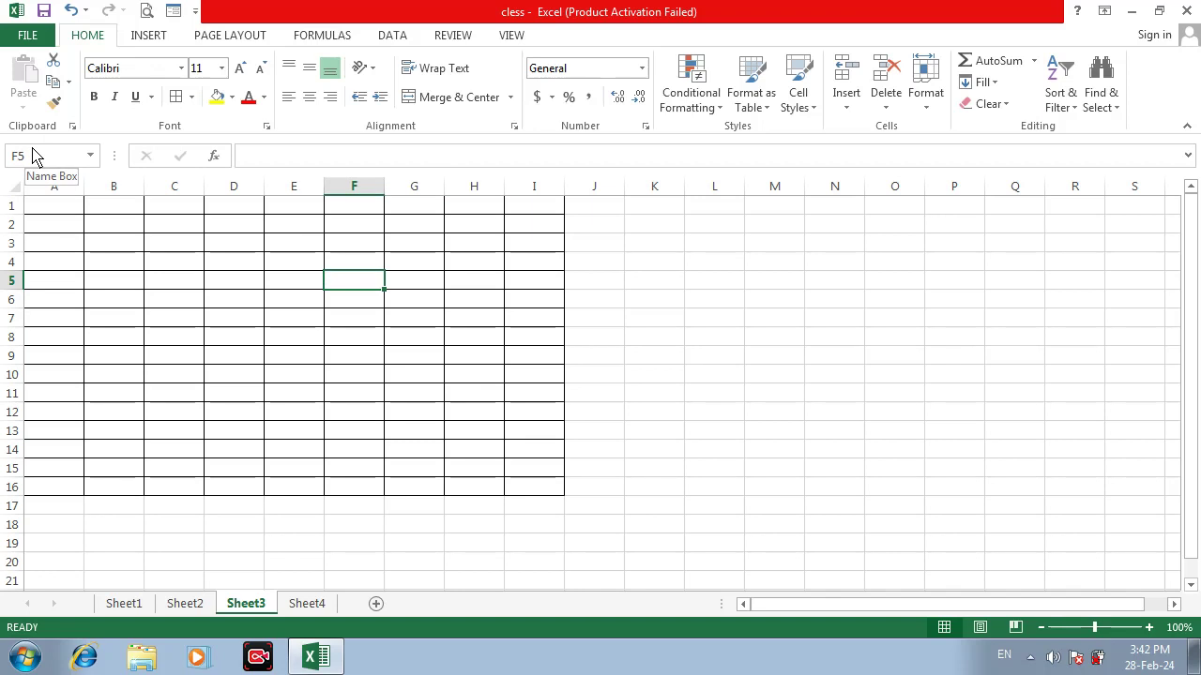
{"action": "left_click", "coordinate": [276, 161]}
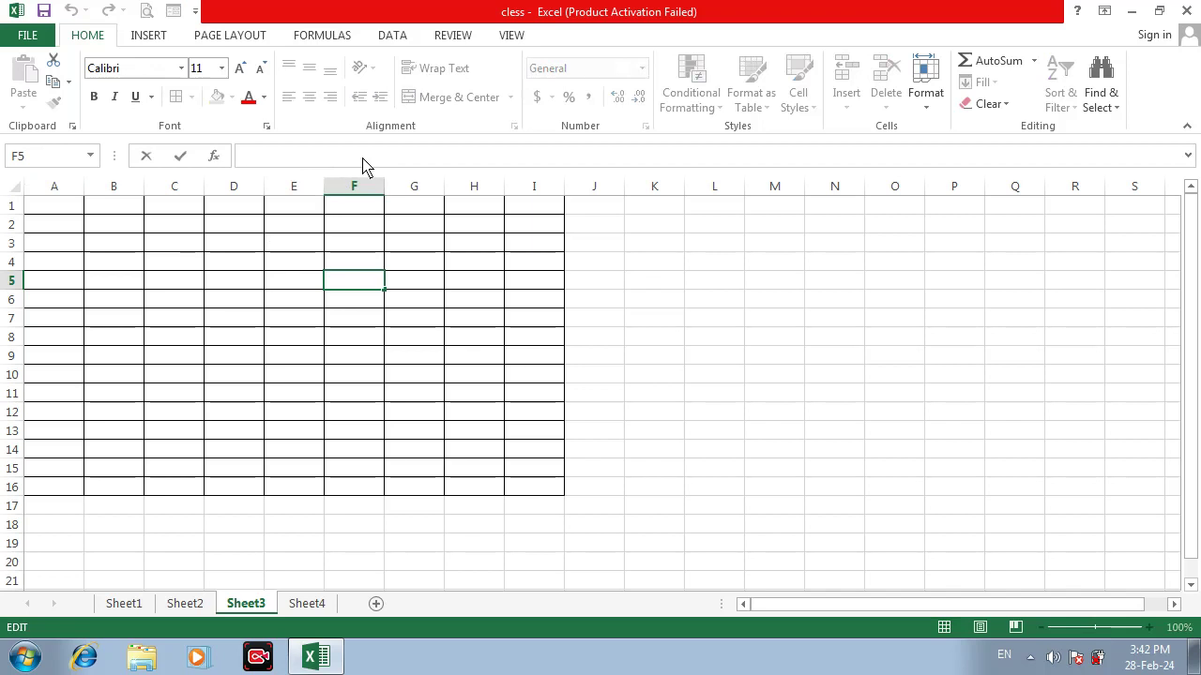
{"action": "left_click", "coordinate": [273, 393]}
Inspect the contents of cells B2, H2 and J2 in the student marks table on Sheet1
{"action": "left_click", "coordinate": [132, 608]}
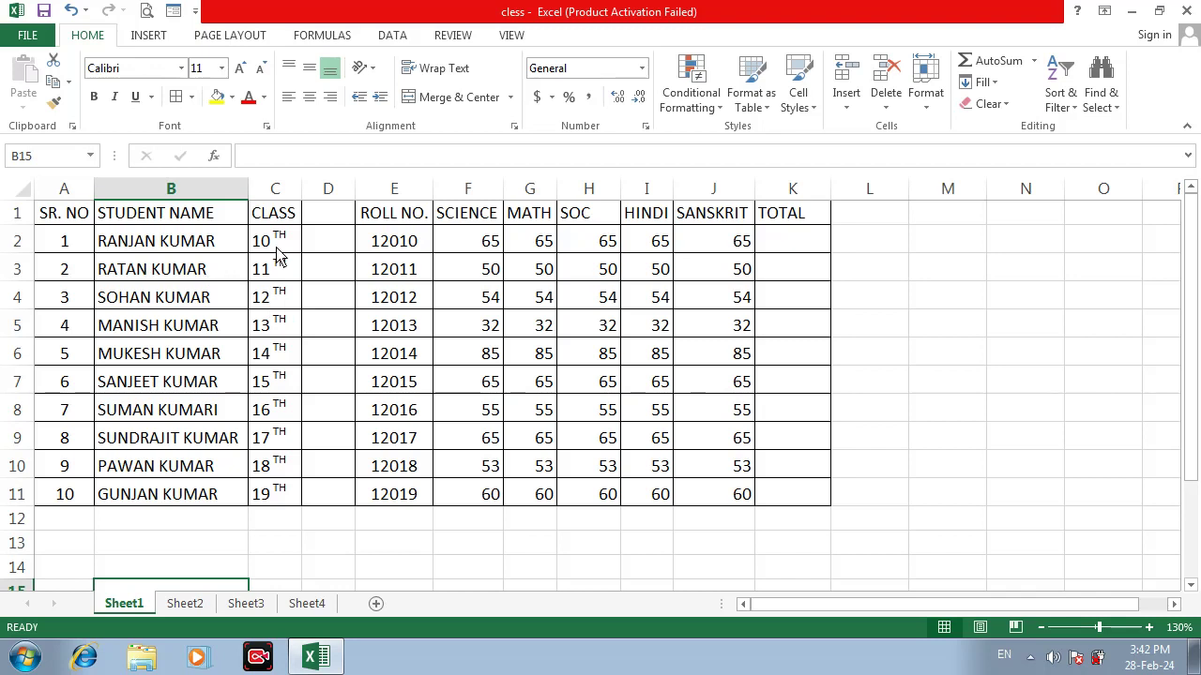
{"action": "left_click", "coordinate": [134, 249]}
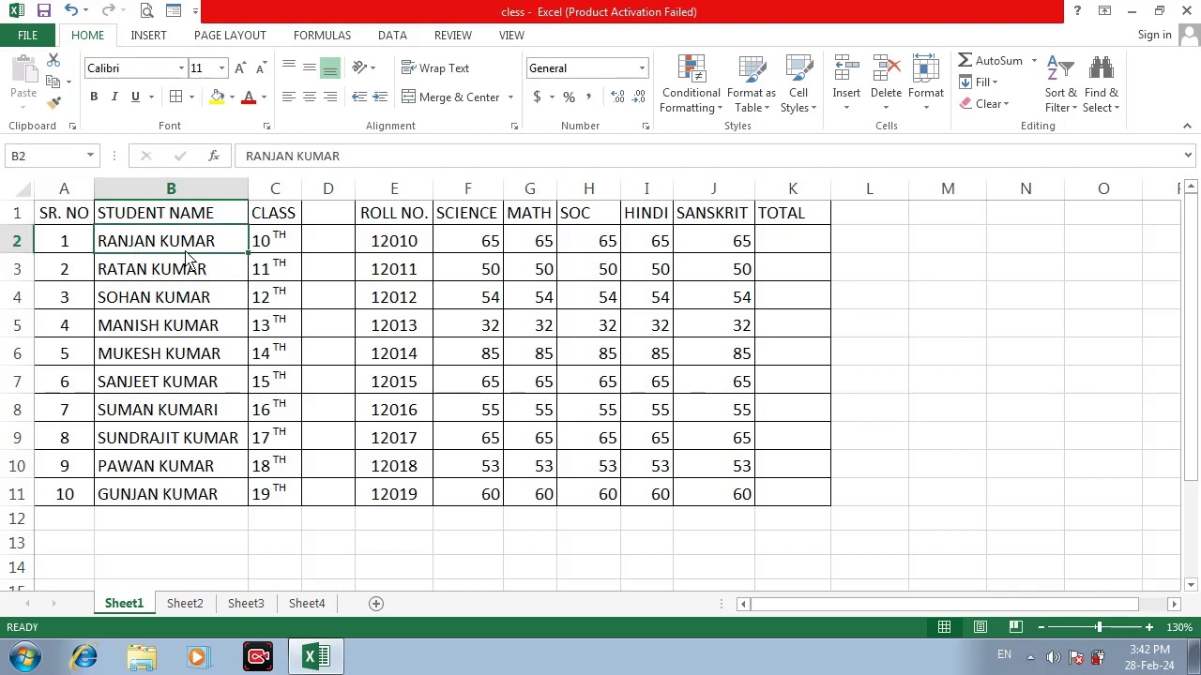
{"action": "left_click", "coordinate": [608, 246]}
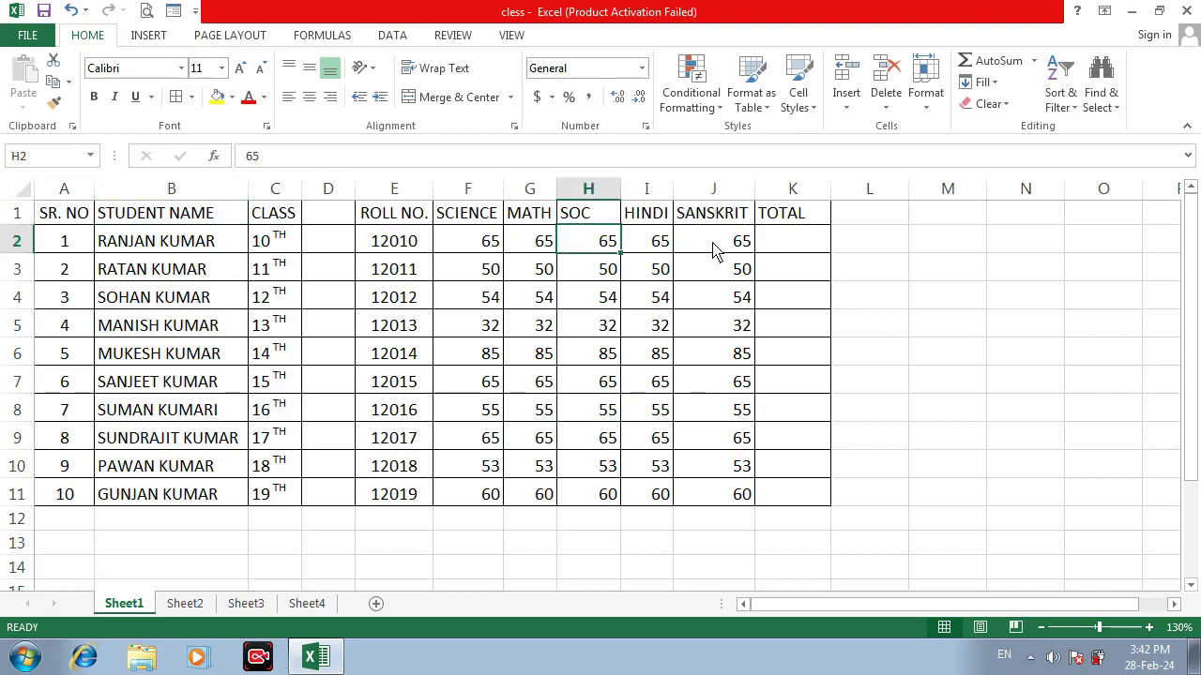
{"action": "left_click", "coordinate": [718, 248]}
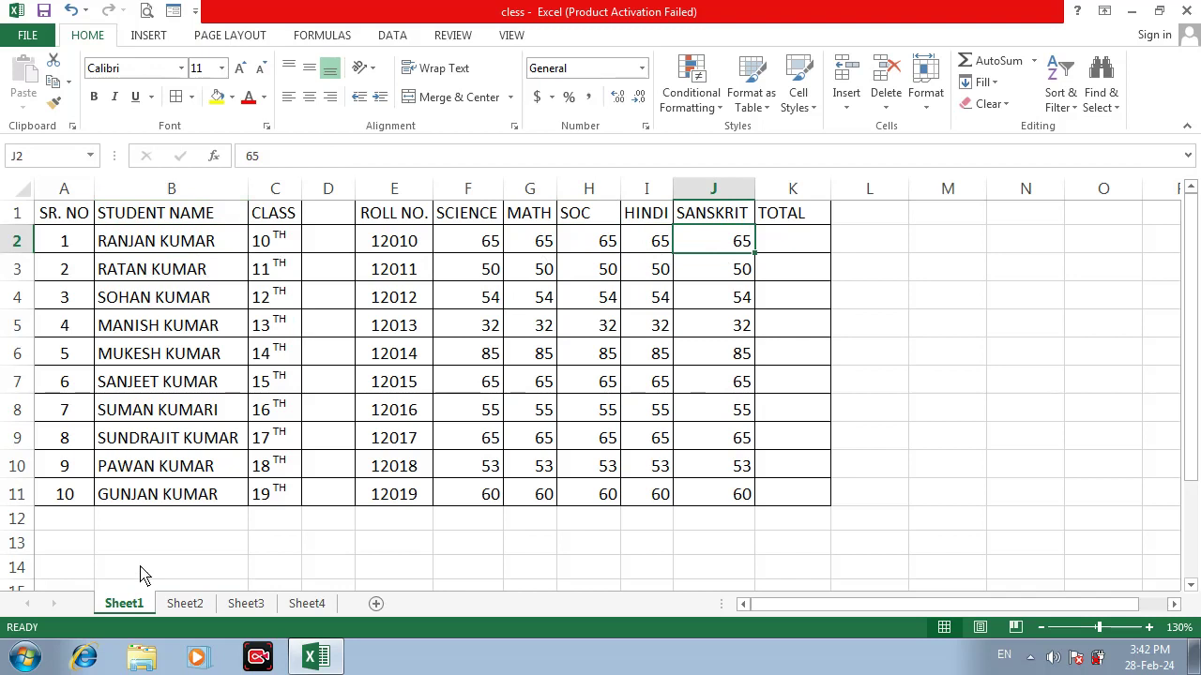
Enter the formula =F2+G2+I2+J2 in cell K2 under TOTAL, picking each mark cell of the first student
{"action": "left_click", "coordinate": [776, 253]}
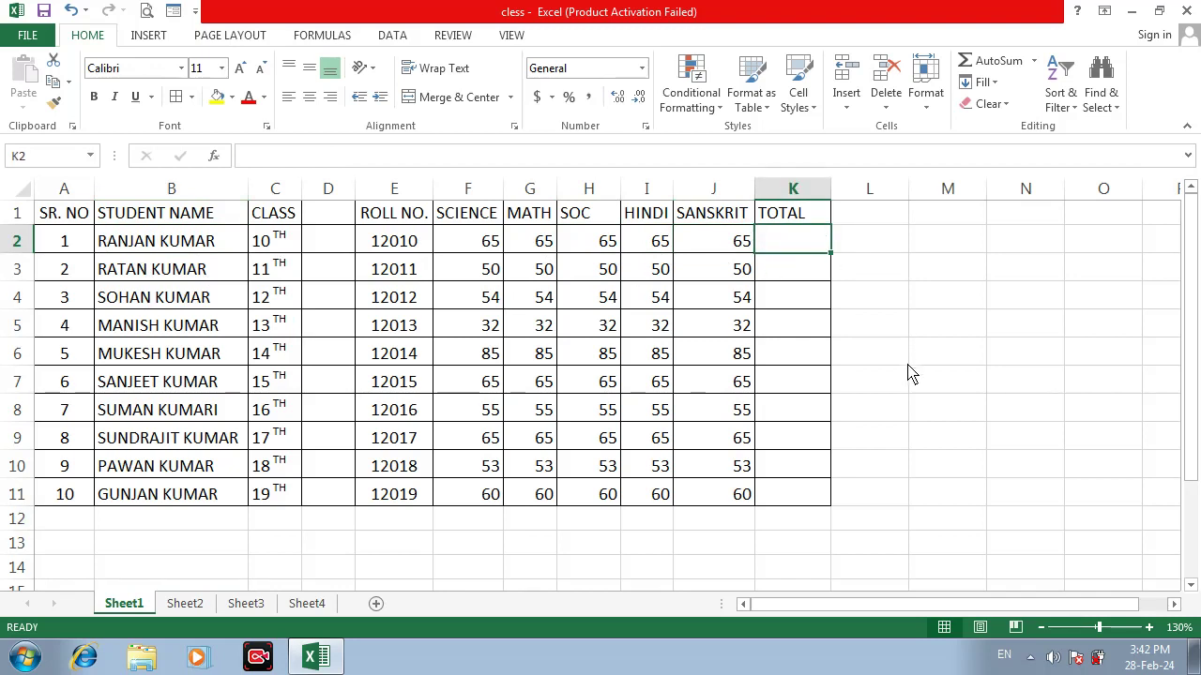
{"action": "type", "text": "="}
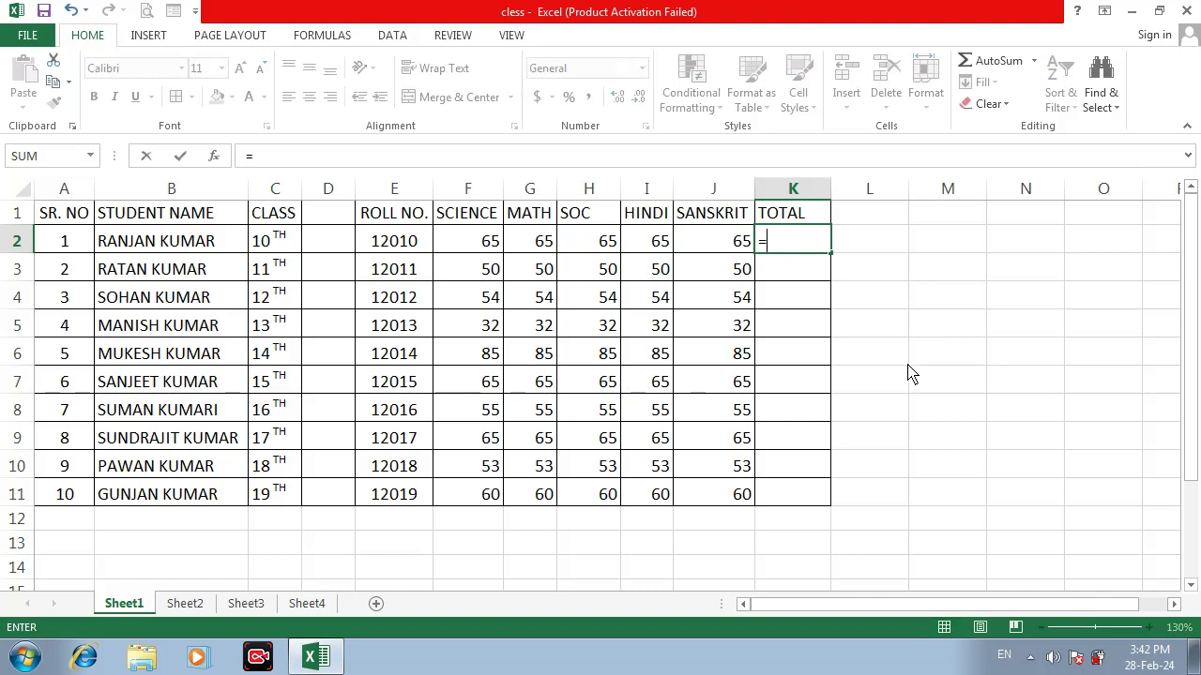
{"action": "left_click", "coordinate": [492, 250]}
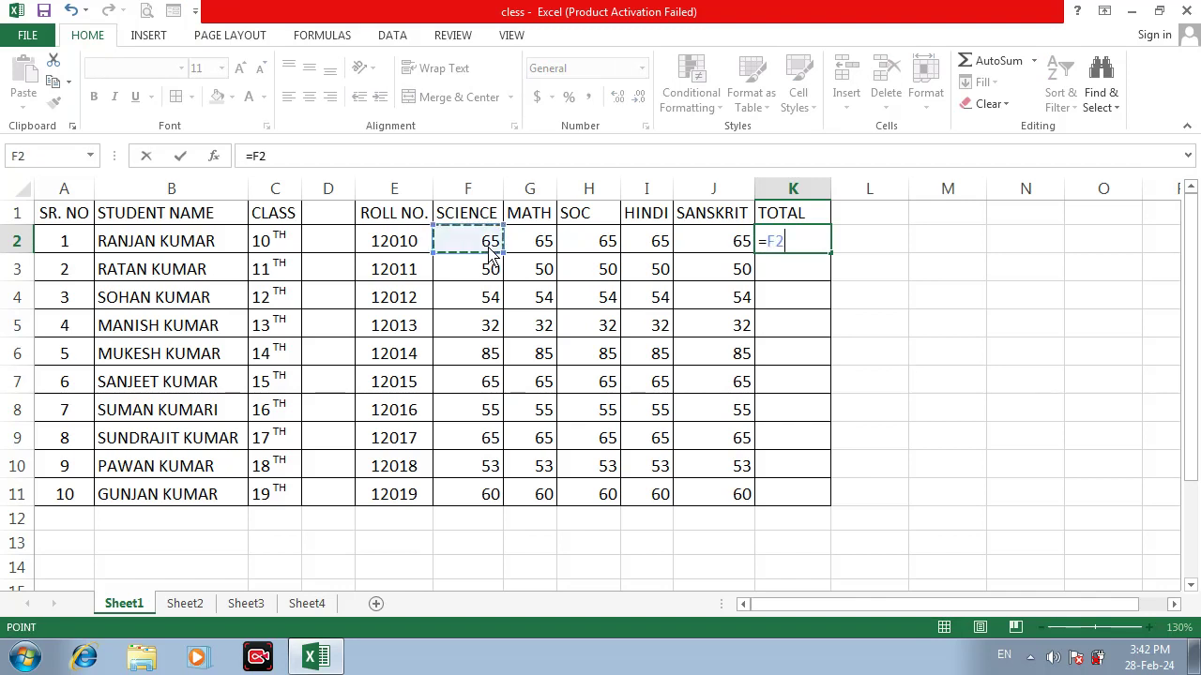
{"action": "type", "text": "+"}
{"action": "left_click", "coordinate": [537, 246]}
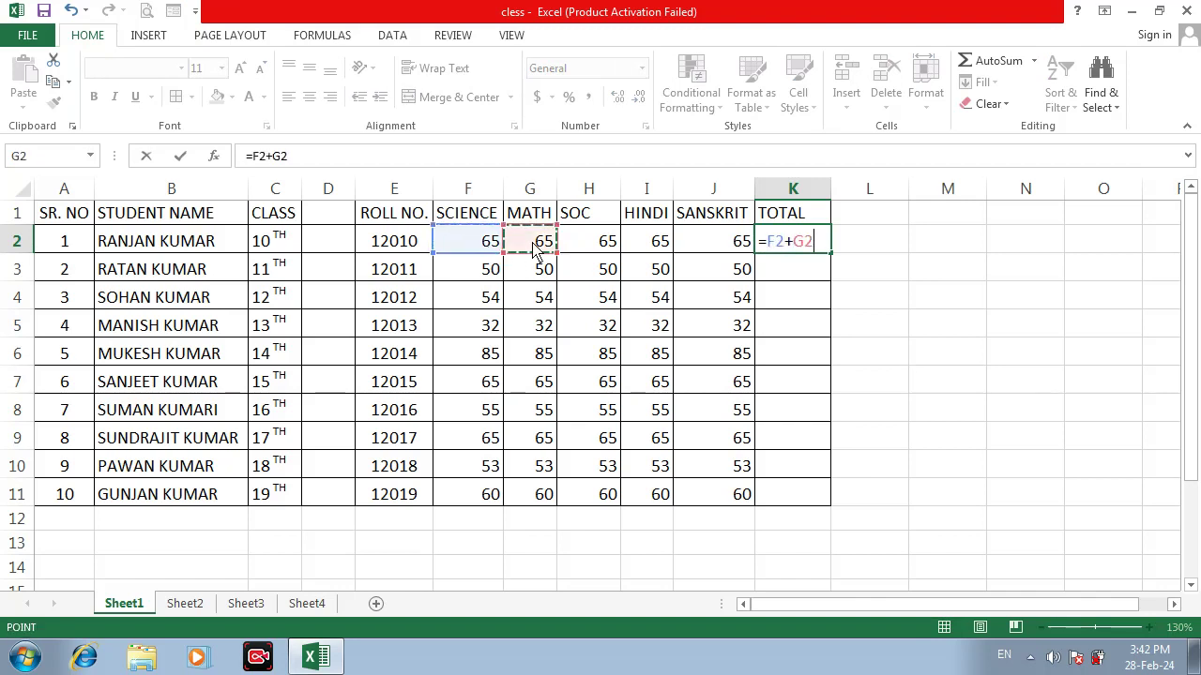
{"action": "type", "text": "+"}
{"action": "left_click", "coordinate": [605, 246]}
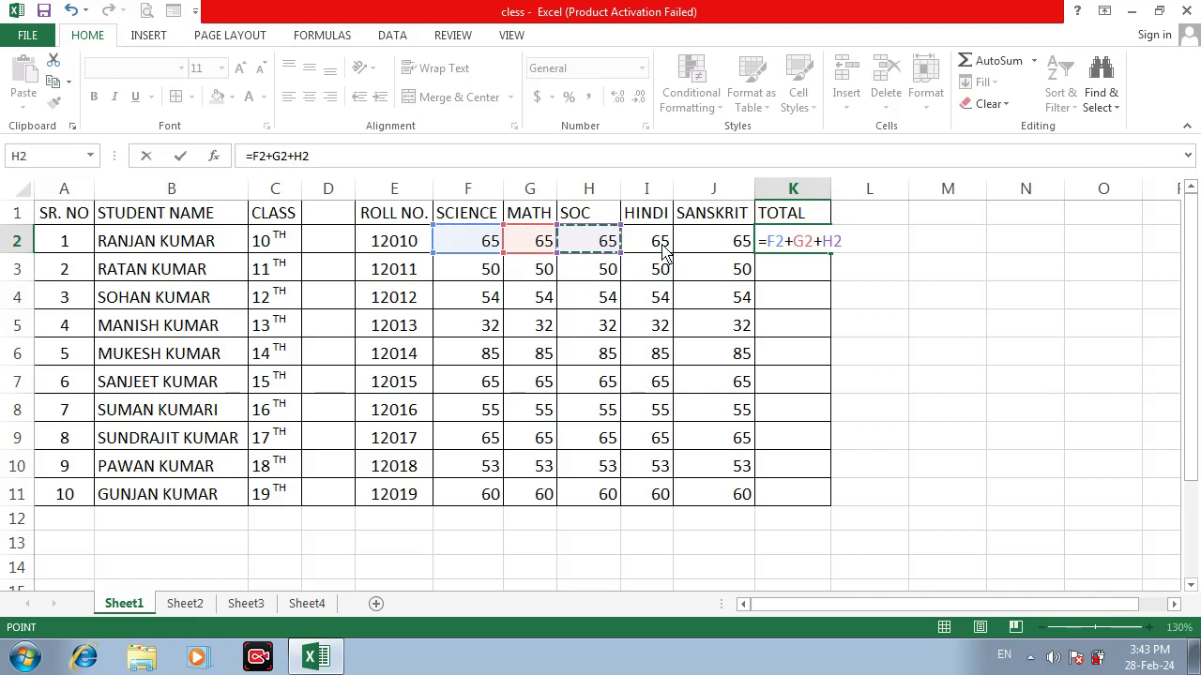
{"action": "left_click", "coordinate": [664, 246]}
{"action": "type", "text": "+"}
{"action": "left_click", "coordinate": [720, 254]}
{"action": "key", "text": "Return"}
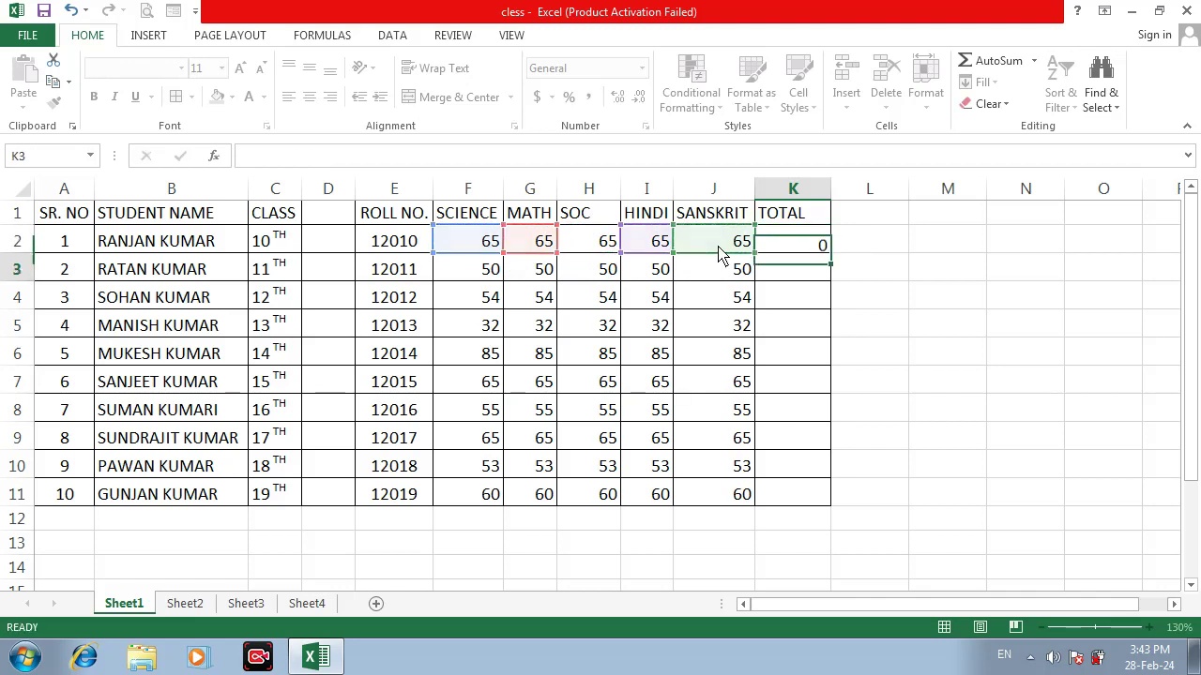
{"action": "left_click", "coordinate": [797, 242]}
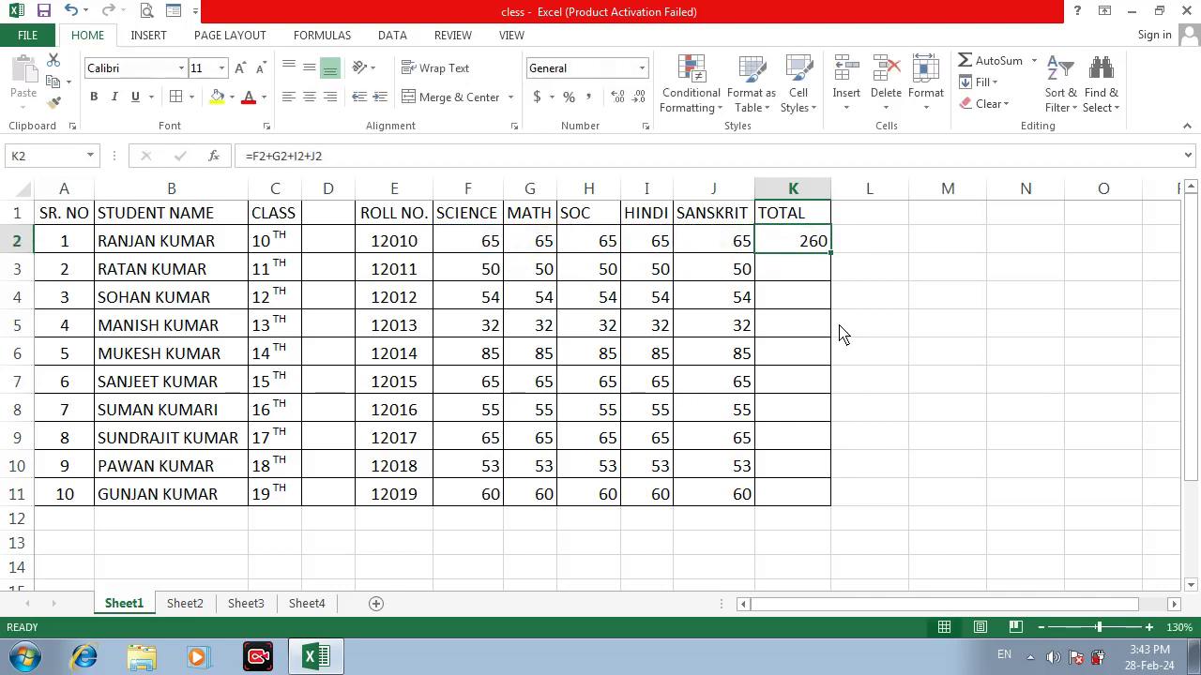
Enter the formula =SUM(F3:J3) in cell K3 to total the second student's marks
{"action": "left_click", "coordinate": [807, 274]}
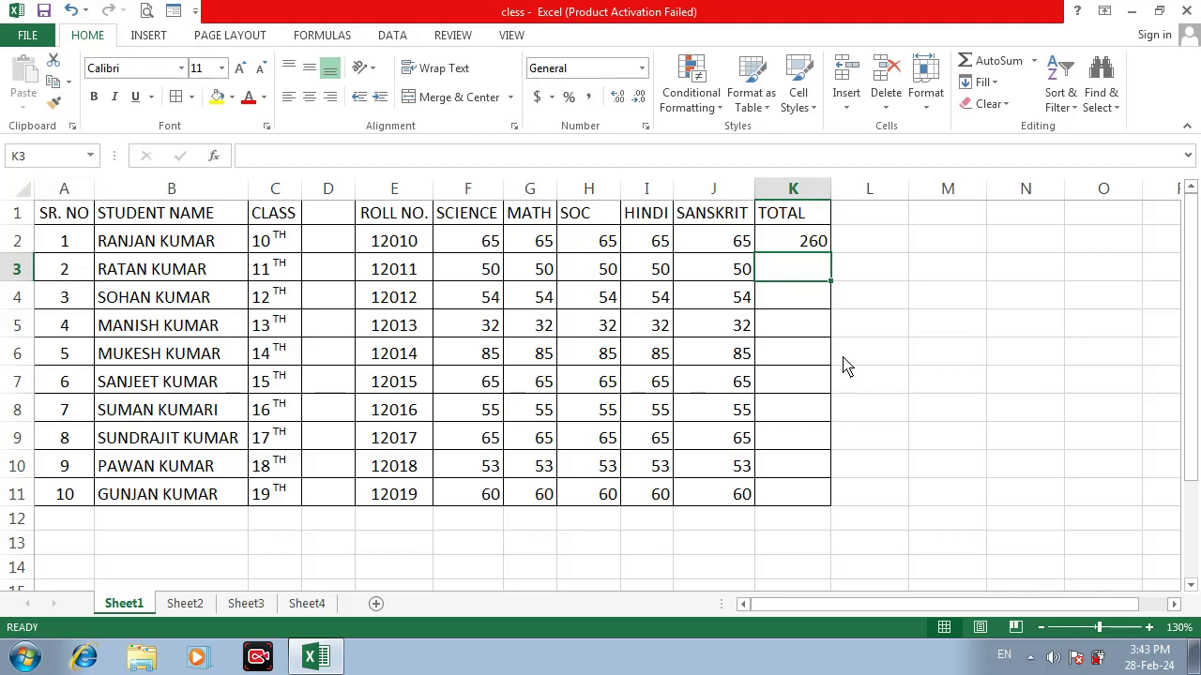
{"action": "type", "text": "="}
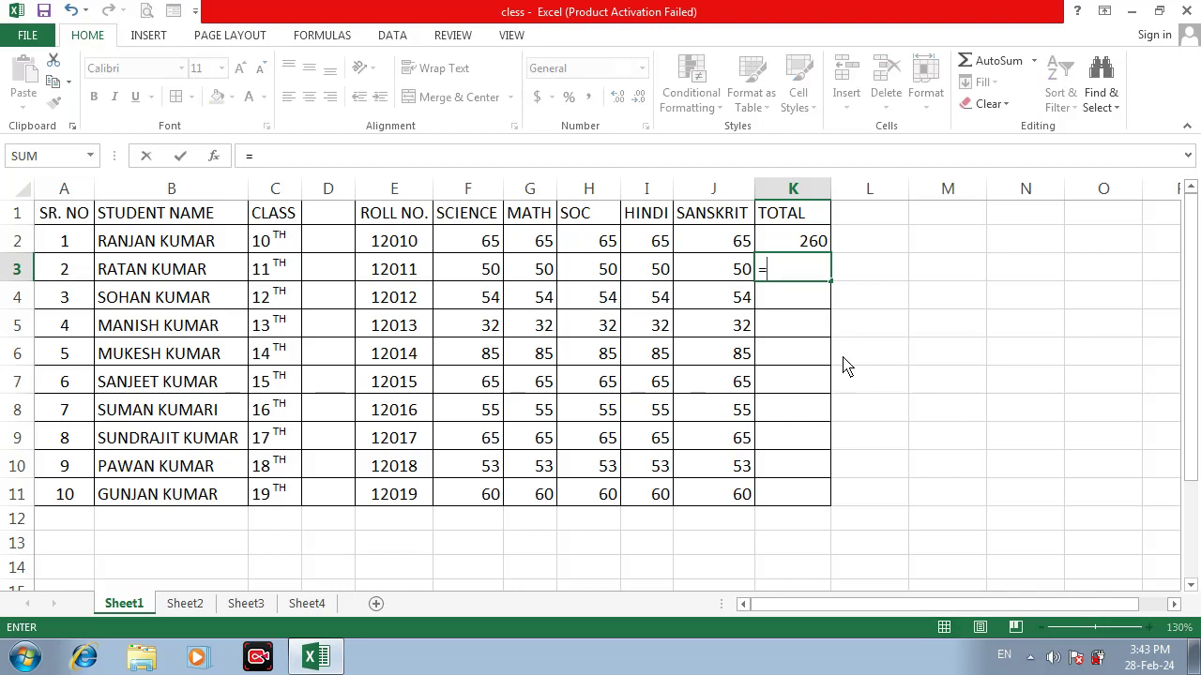
{"action": "type", "text": "su"}
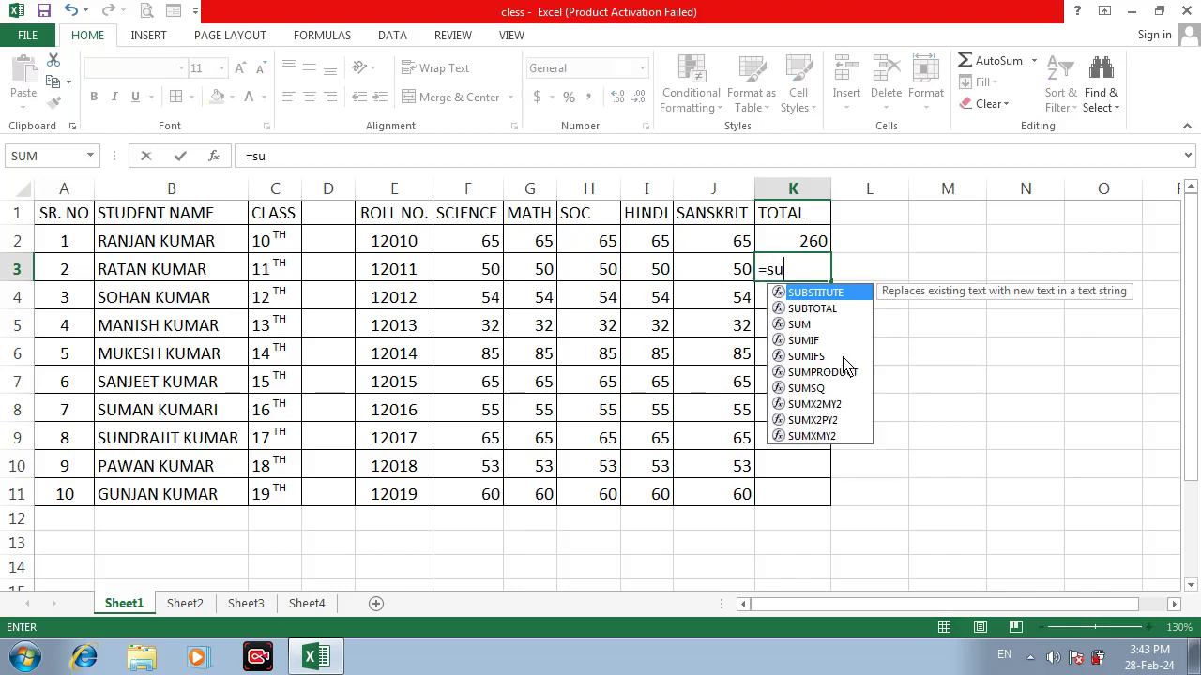
{"action": "type", "text": "m"}
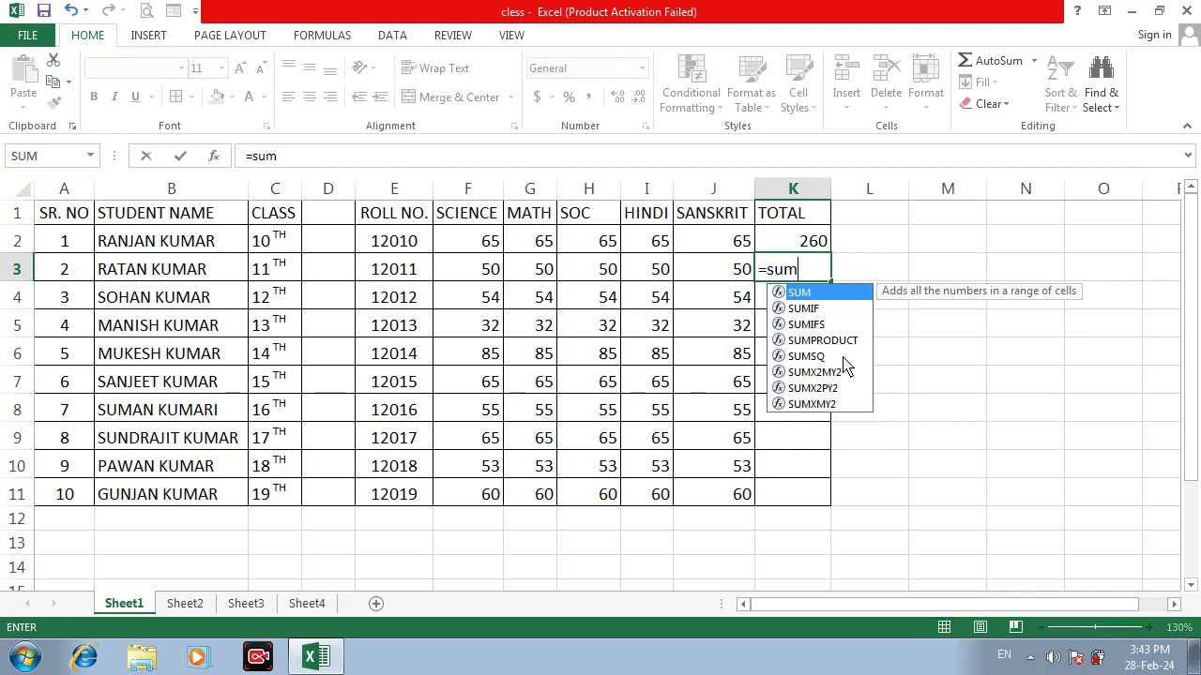
{"action": "key", "text": "Tab"}
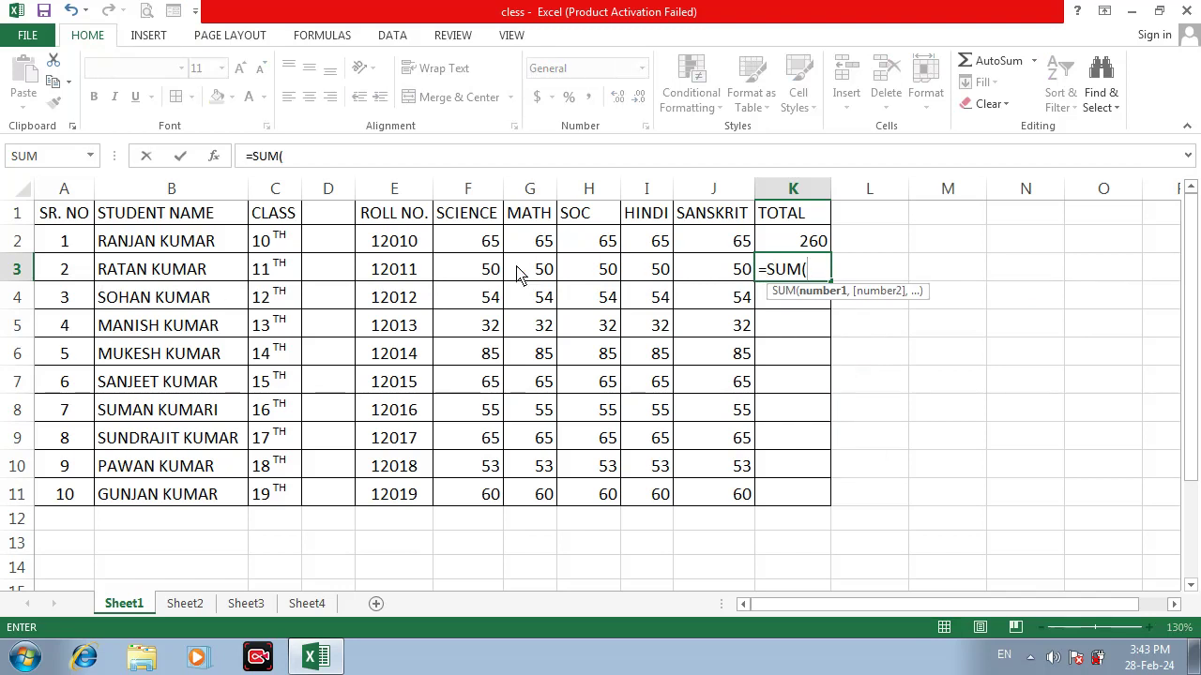
{"action": "left_click_drag", "start_coordinate": [490, 272], "coordinate": [718, 278]}
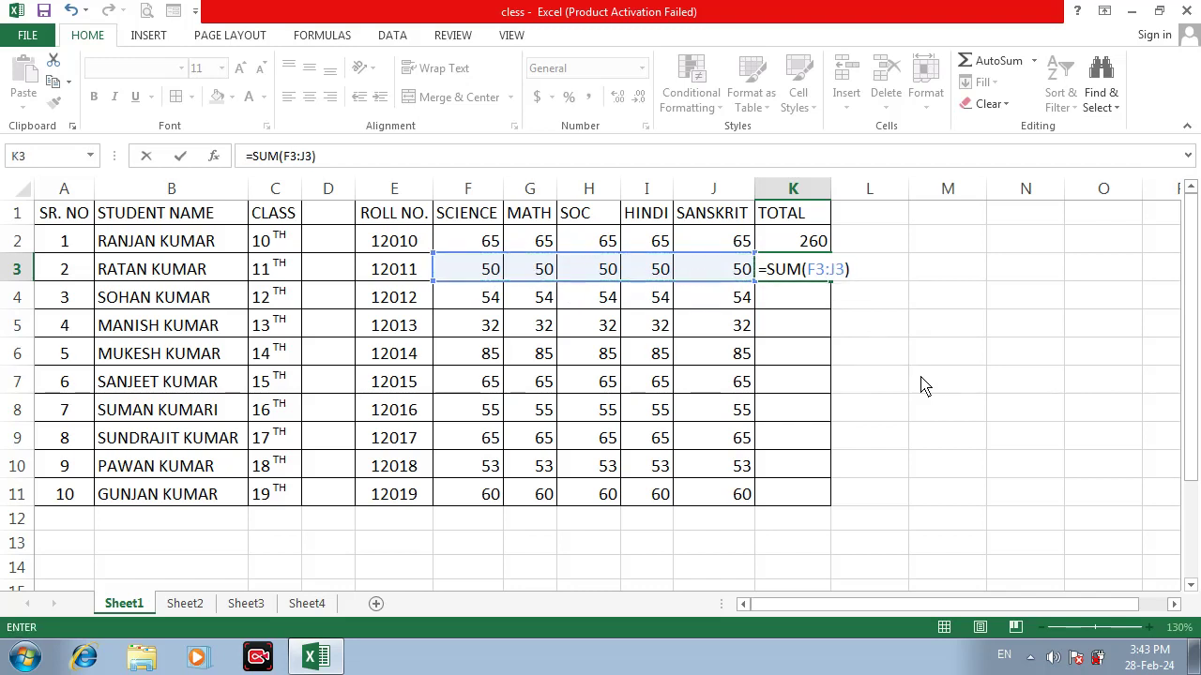
{"action": "key", "text": "Return"}
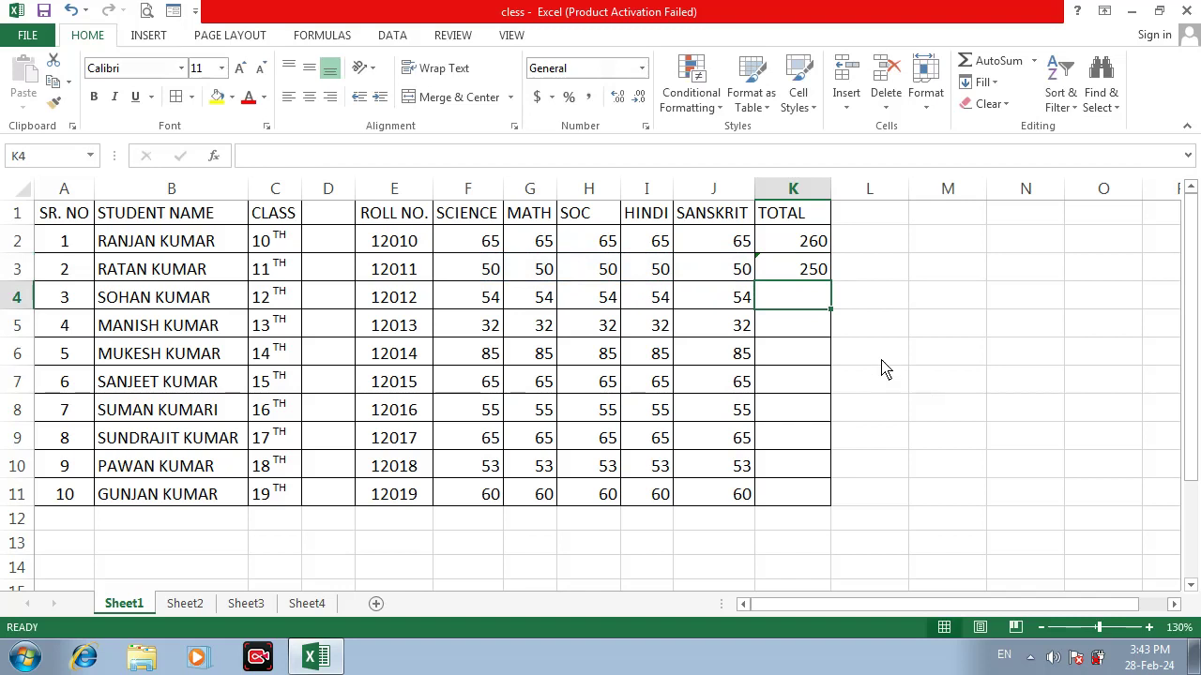
Compare the cell-by-cell addition formula in K2 with the SUM formula in K3
{"action": "left_click", "coordinate": [824, 276]}
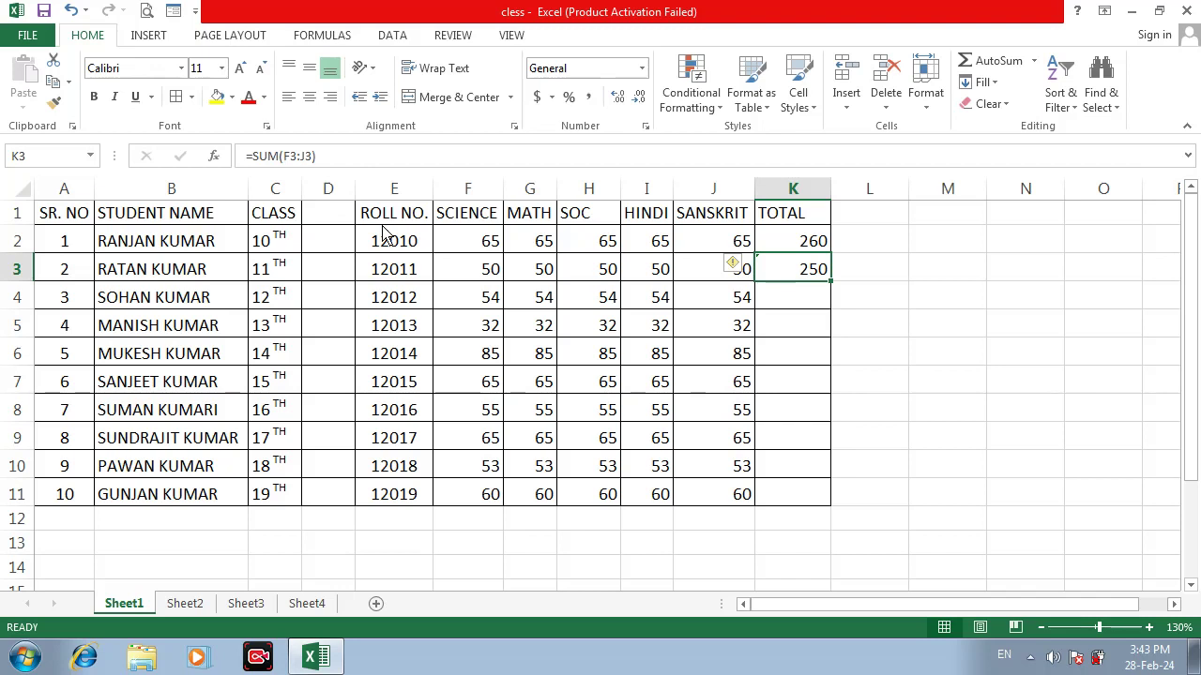
{"action": "left_click", "coordinate": [788, 249]}
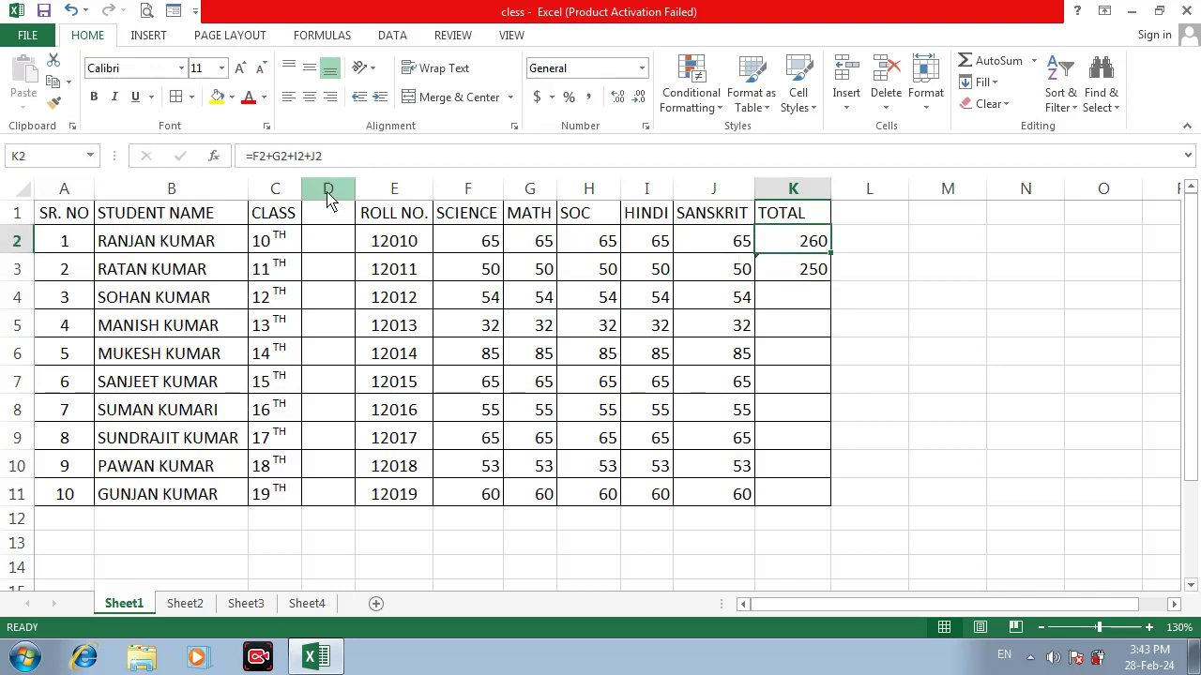
{"action": "left_click", "coordinate": [767, 328]}
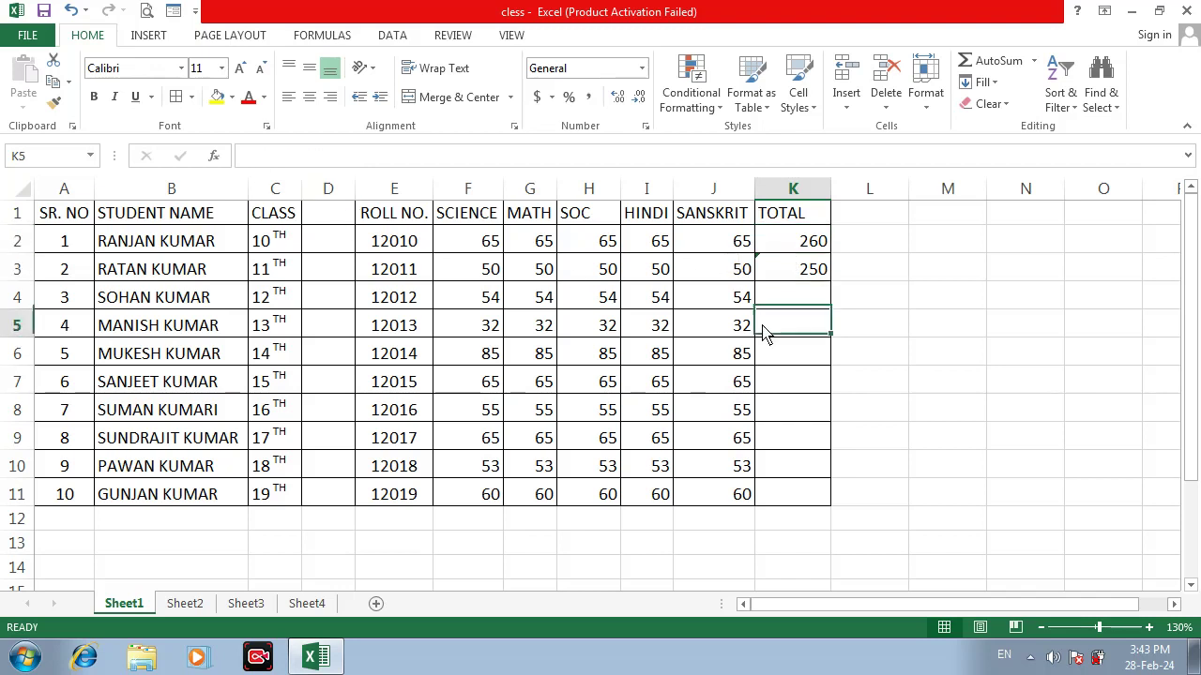
{"action": "left_click", "coordinate": [784, 252]}
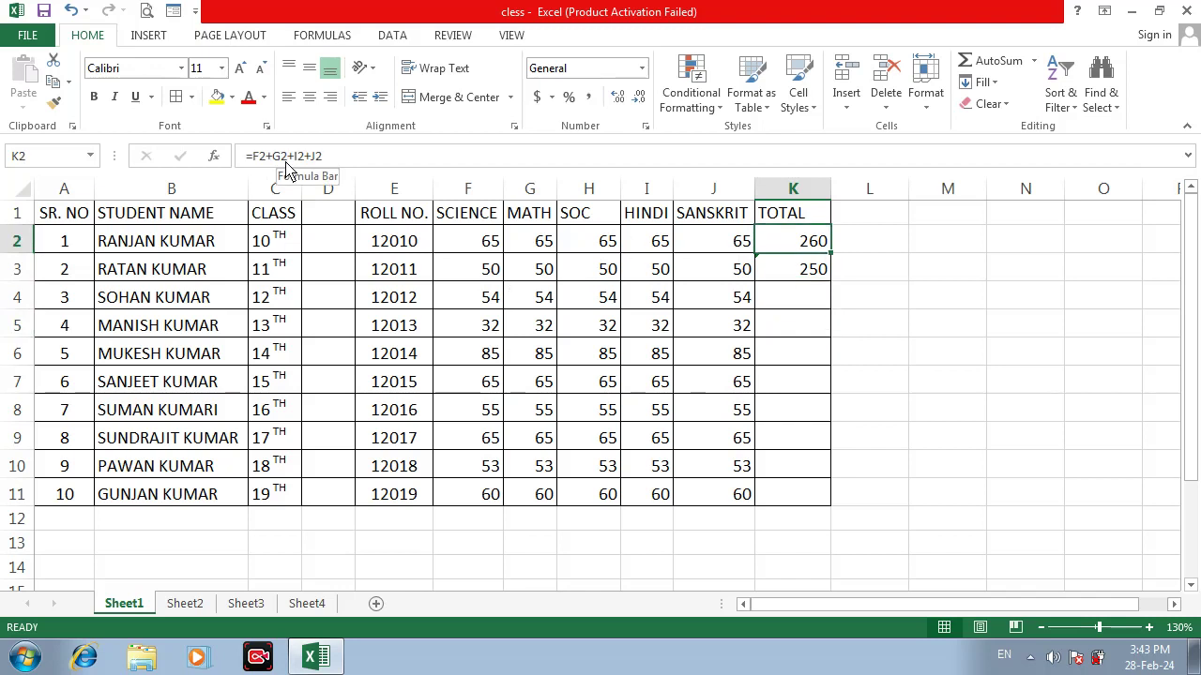
{"action": "left_click", "coordinate": [793, 272]}
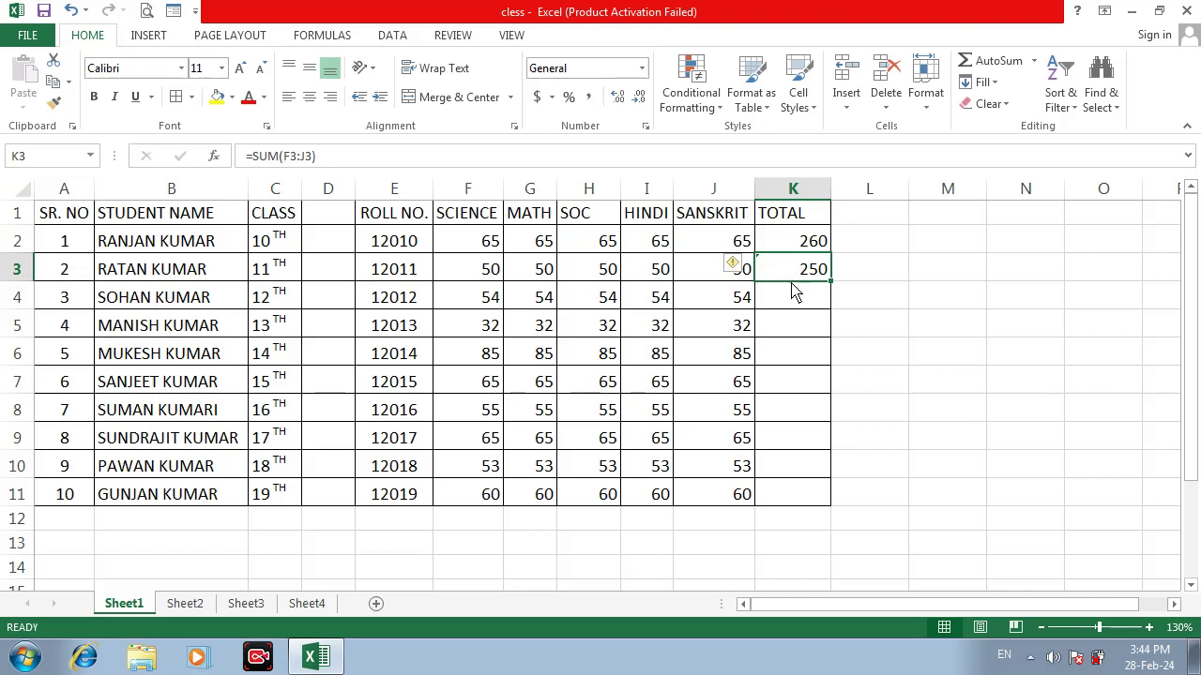
Fill the addition formula from K2 down through K11 to total every student's marks
{"action": "left_click", "coordinate": [795, 242]}
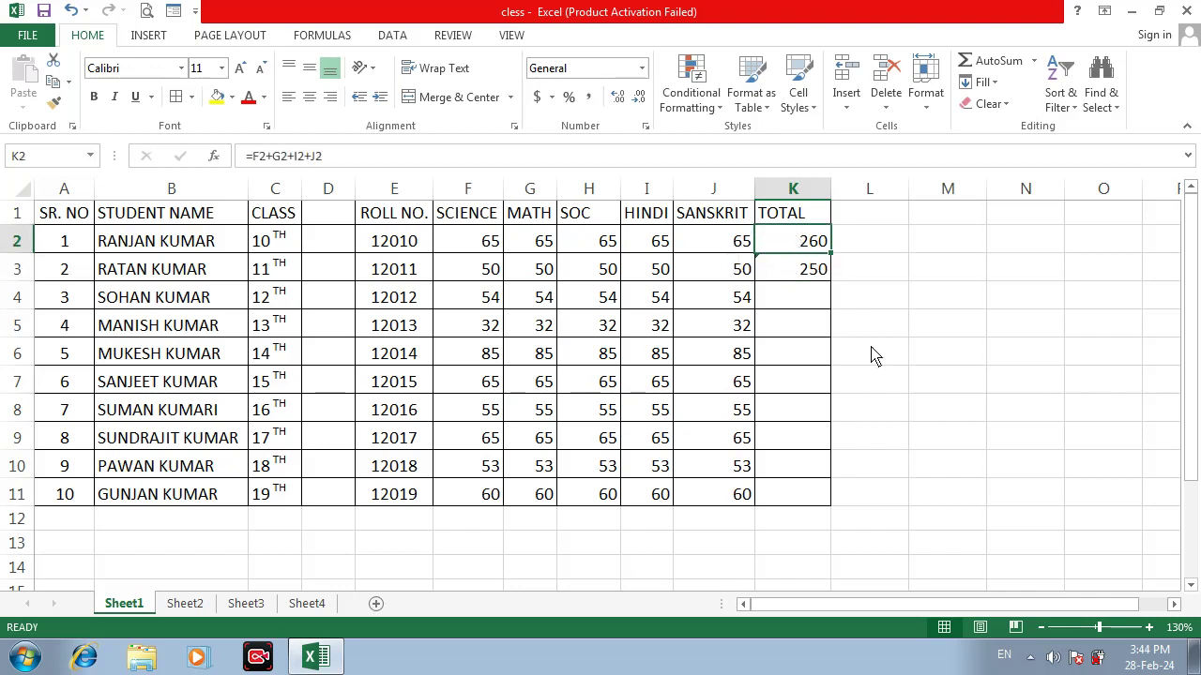
{"action": "key", "text": "shift+Down"}
{"action": "key", "text": "shift+Down"}
{"action": "key", "text": "shift+Down"}
{"action": "key", "text": "shift+Down"}
{"action": "key", "text": "shift+Down"}
{"action": "key", "text": "shift+Down"}
{"action": "key", "text": "shift+Down"}
{"action": "key", "text": "shift+Down"}
{"action": "key", "text": "shift+Down"}
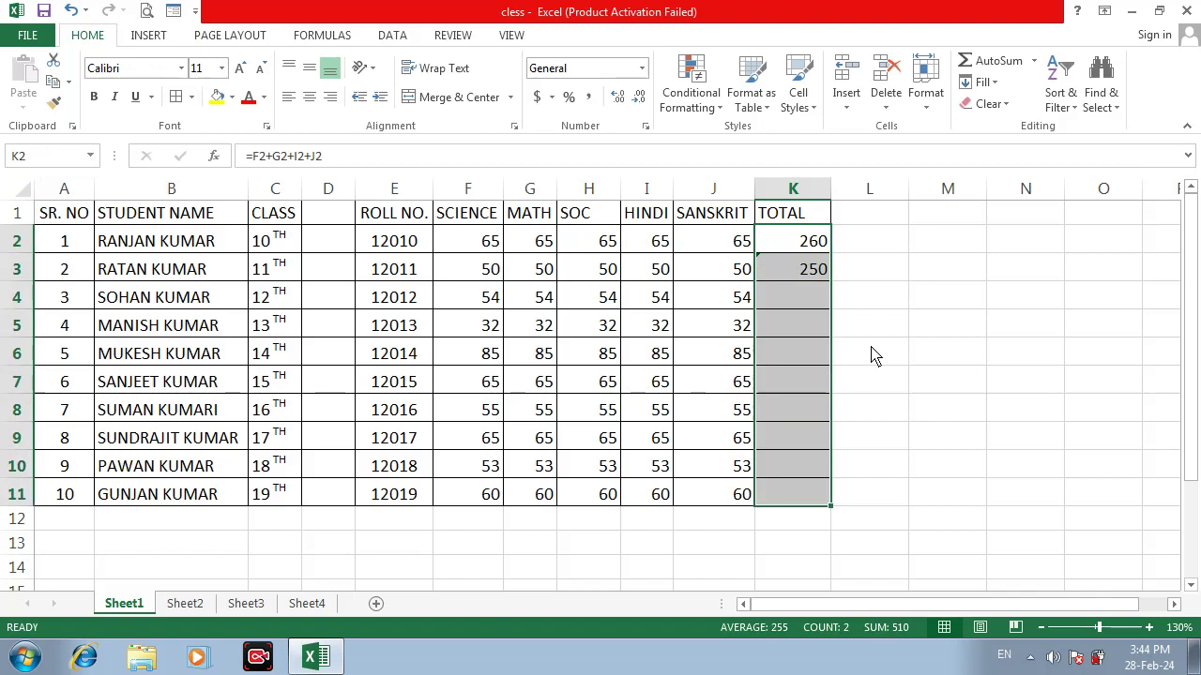
{"action": "key", "text": "ctrl+q"}
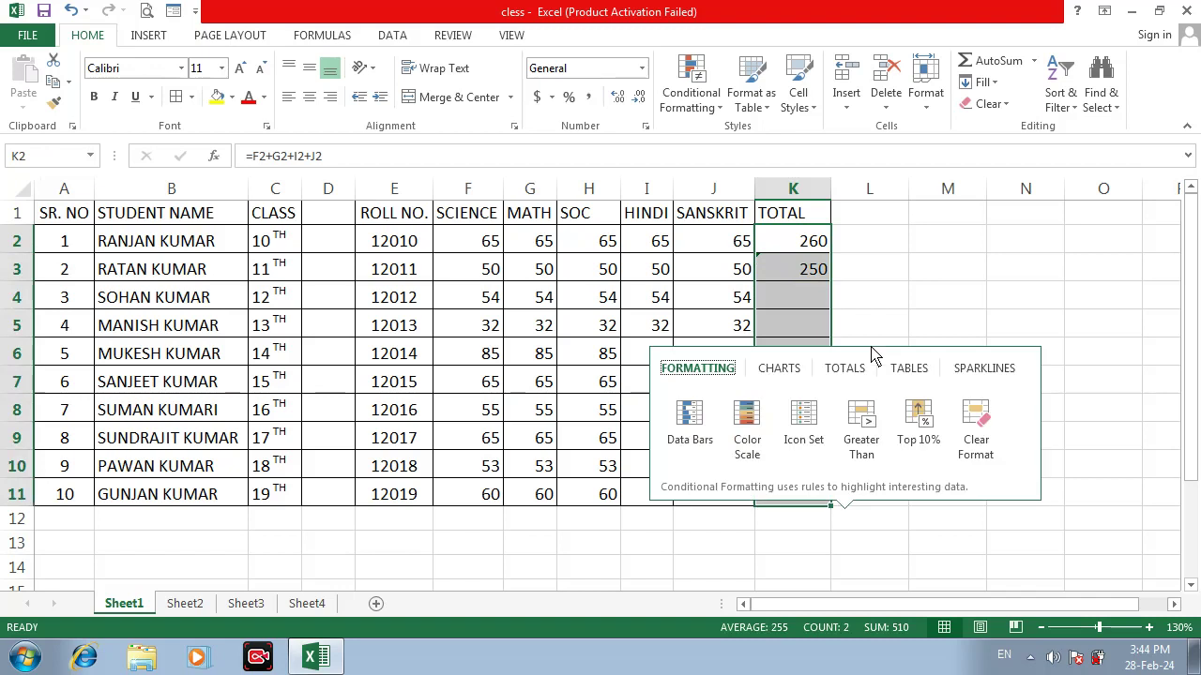
{"action": "key", "text": "Escape"}
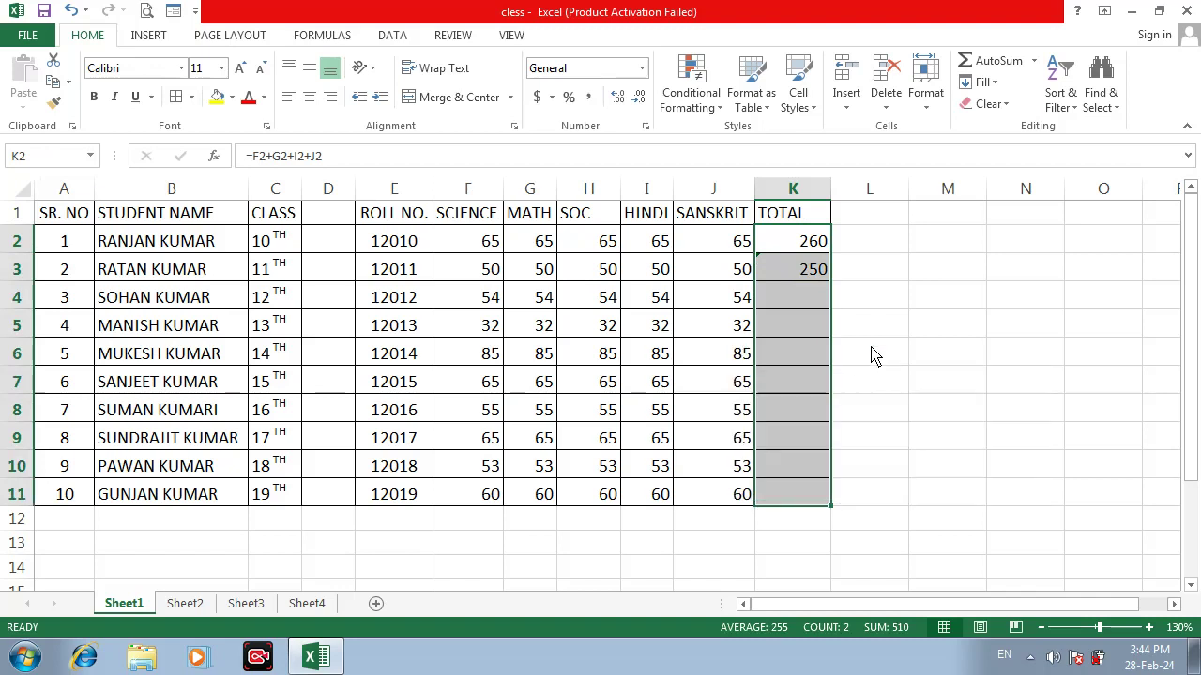
{"action": "key", "text": "ctrl+d"}
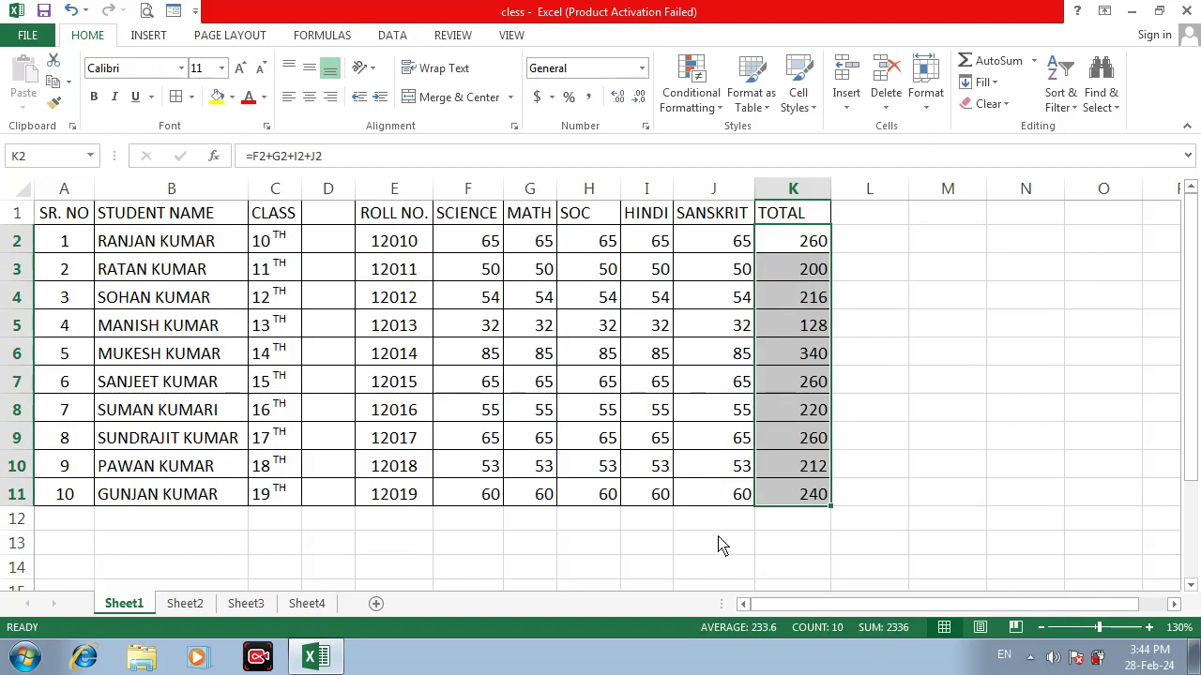
Delete the entire empty column D between CLASS and ROLL NO., and undo the deletion
{"action": "left_click", "coordinate": [603, 499]}
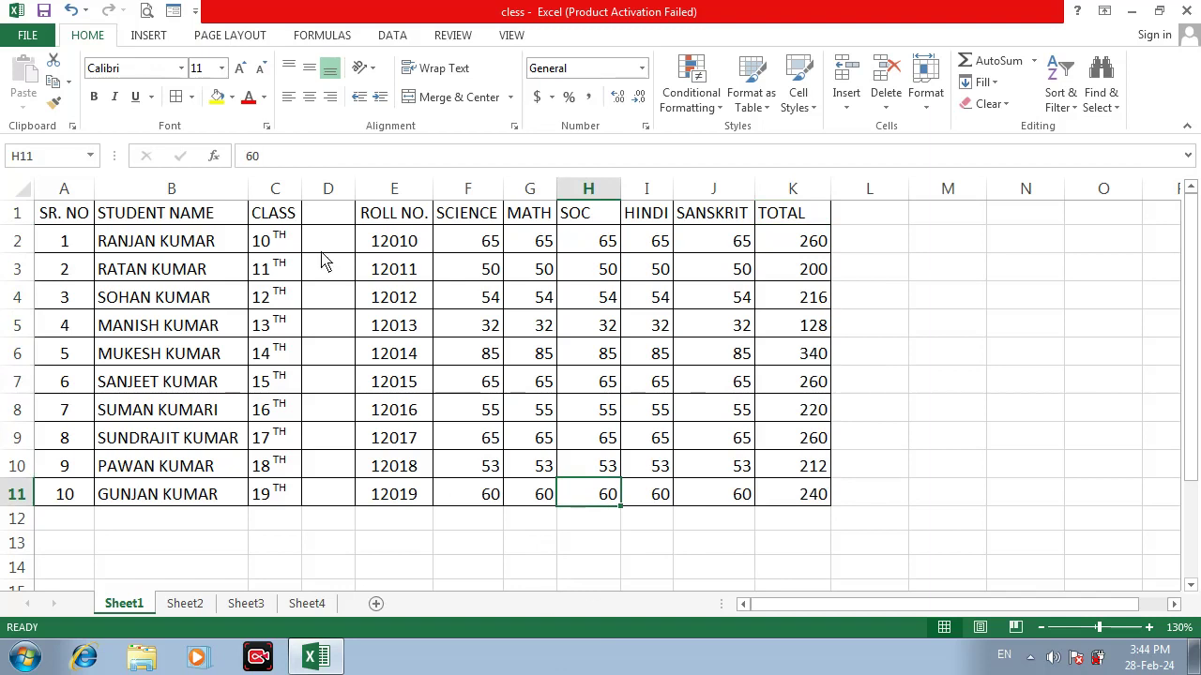
{"action": "left_click", "coordinate": [276, 218]}
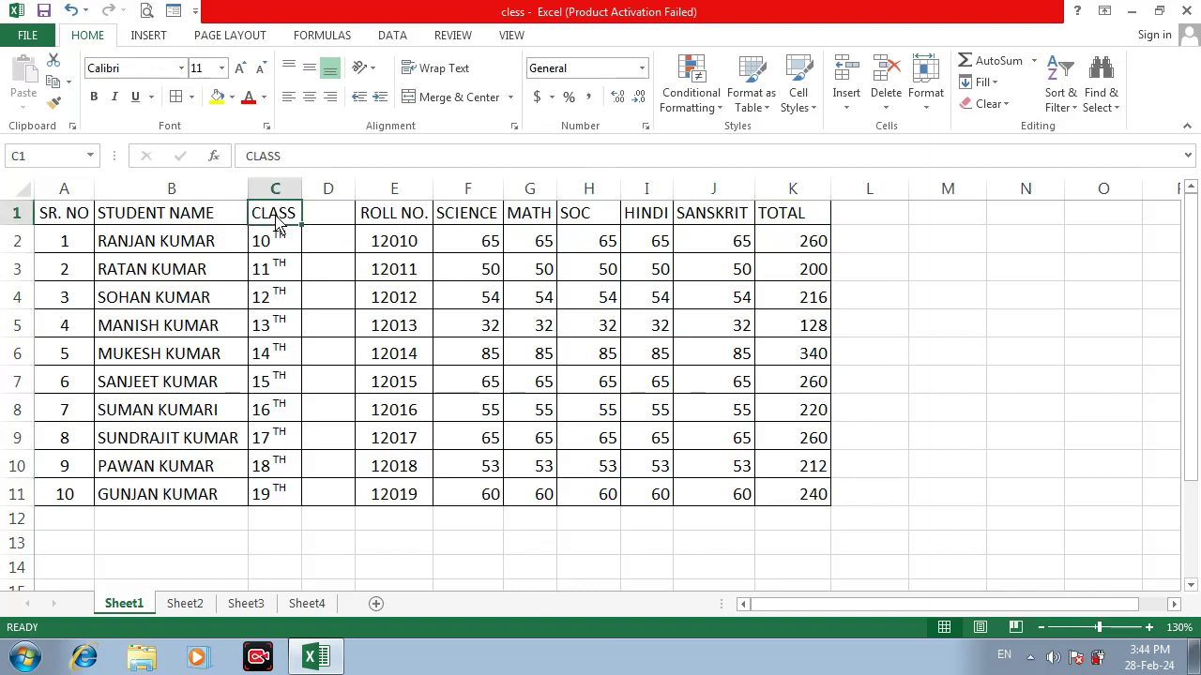
{"action": "left_click", "coordinate": [323, 216]}
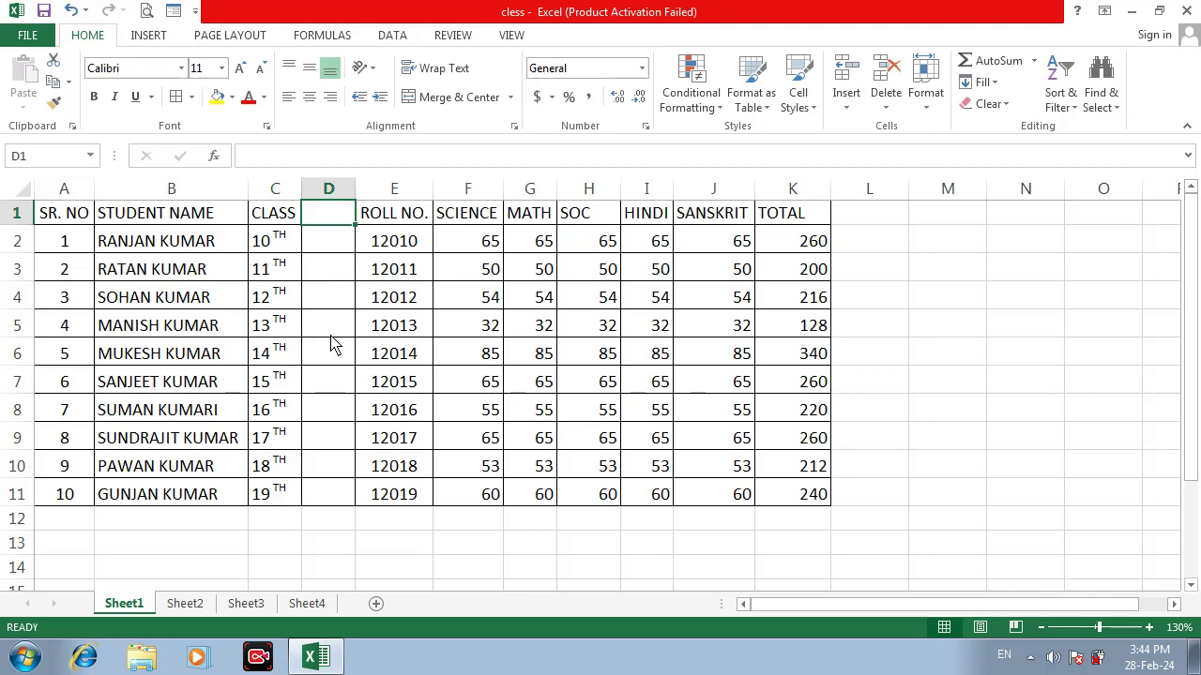
{"action": "left_click", "coordinate": [319, 265]}
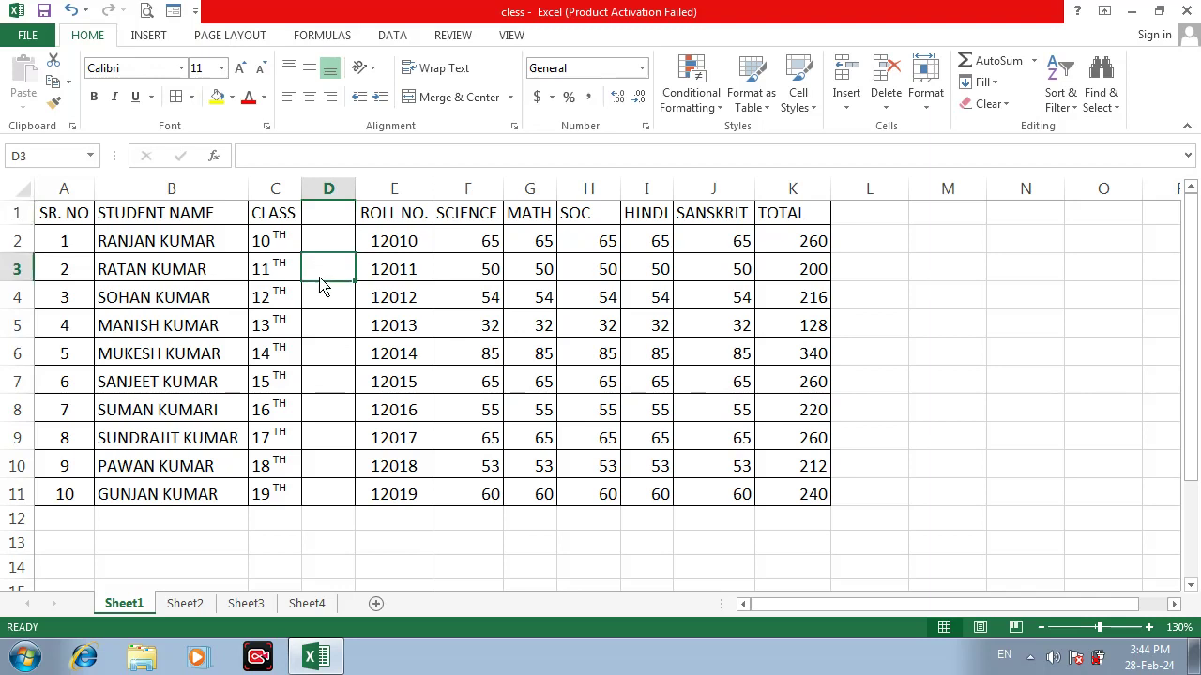
{"action": "right_click", "coordinate": [320, 281]}
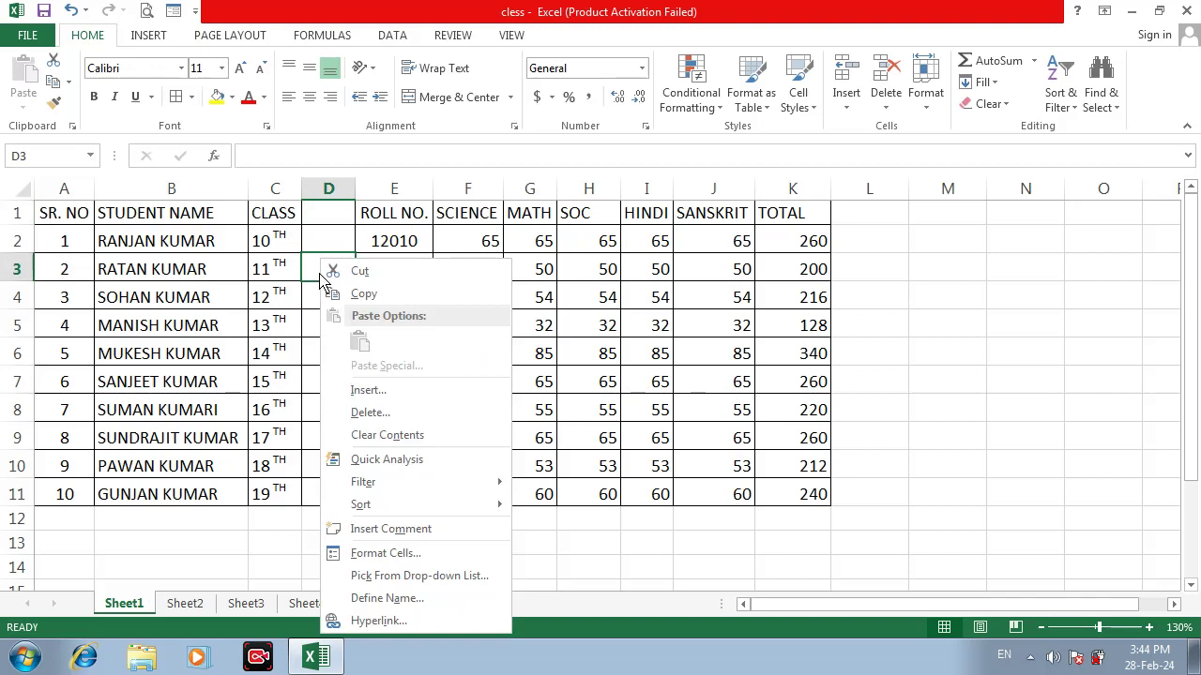
{"action": "left_click", "coordinate": [375, 412]}
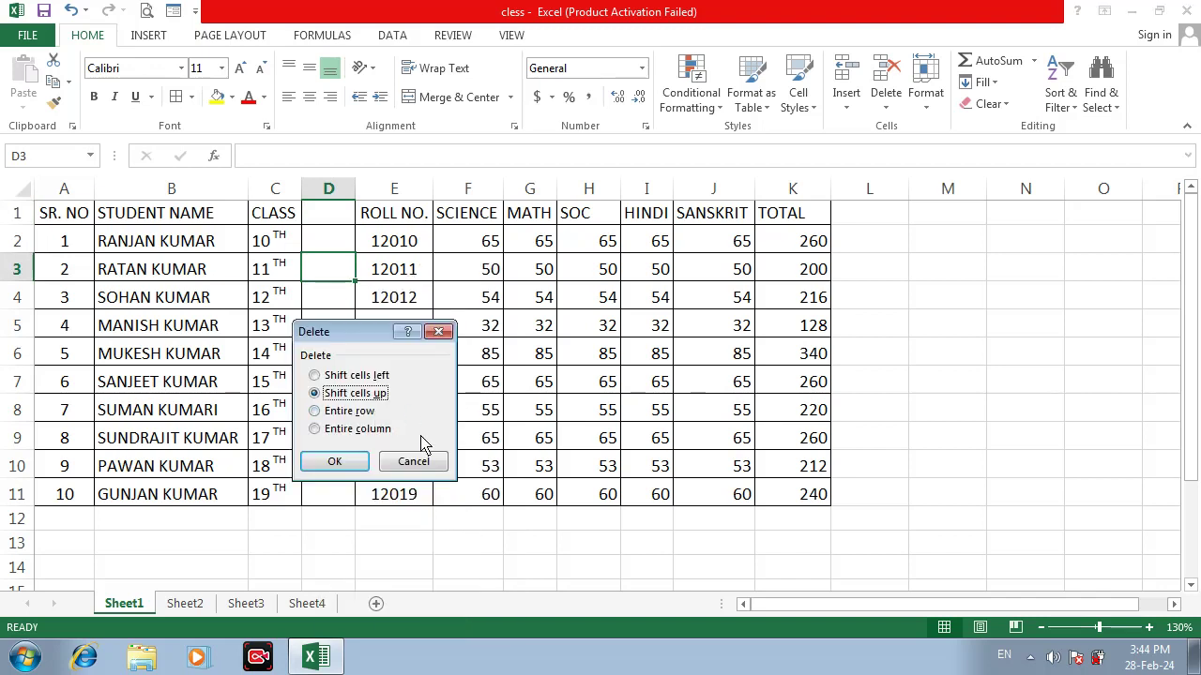
{"action": "left_click", "coordinate": [361, 429]}
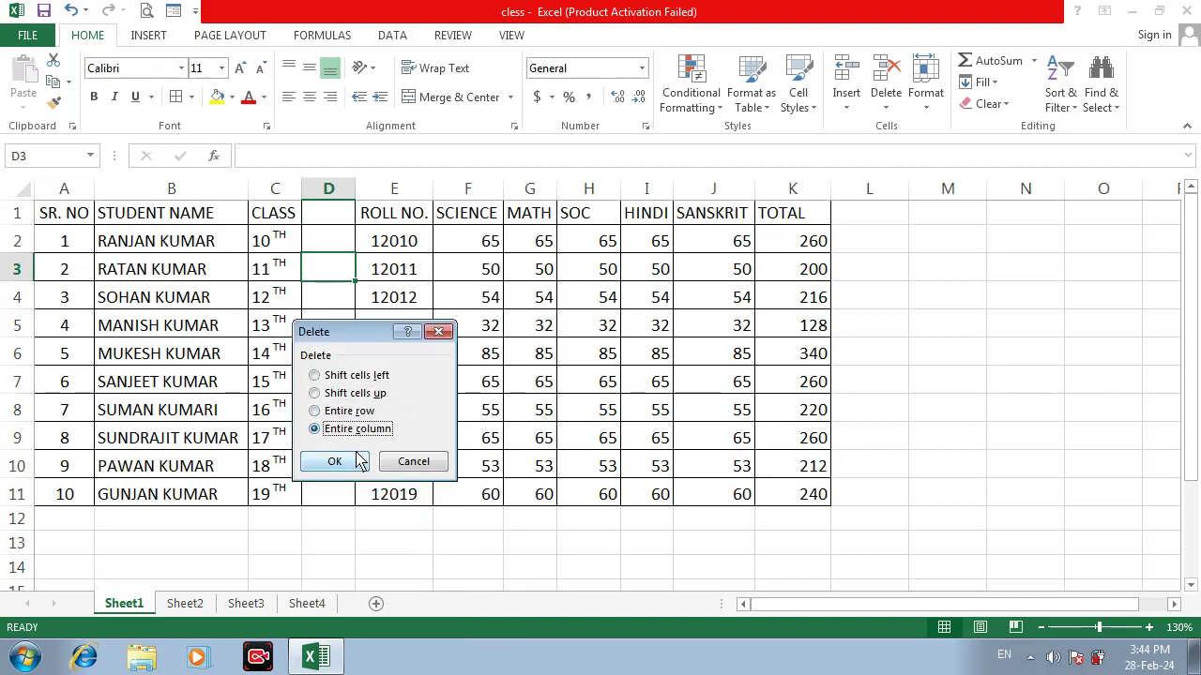
{"action": "left_click", "coordinate": [334, 461]}
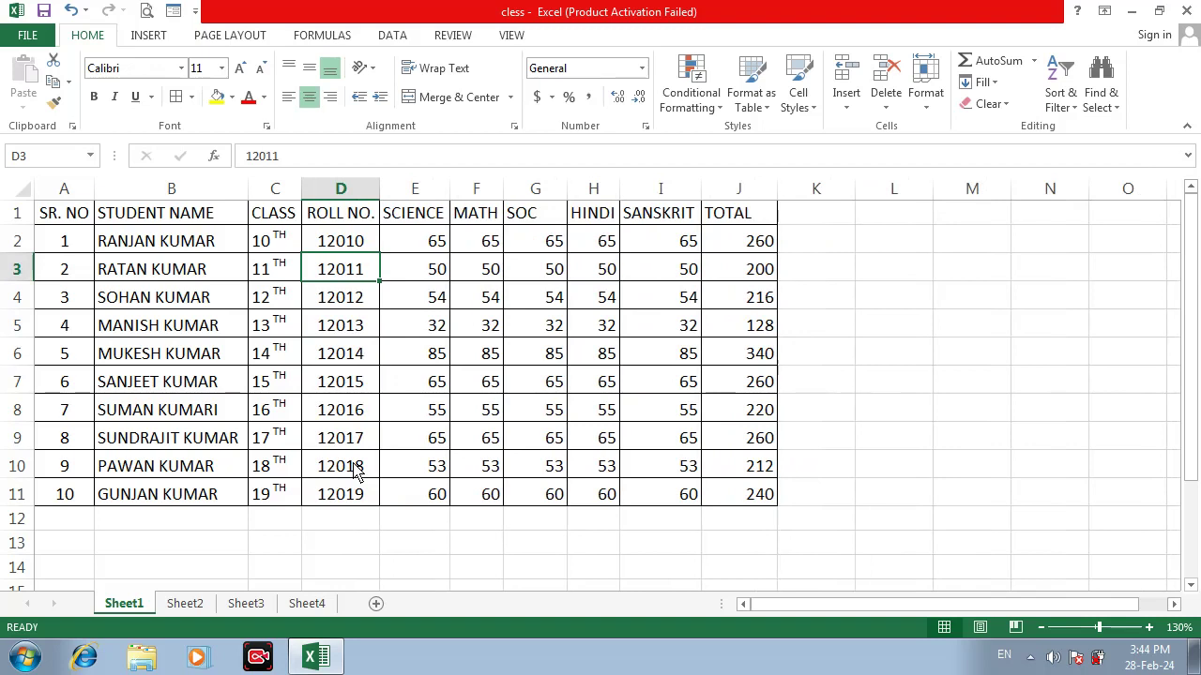
{"action": "key", "text": "ctrl+z"}
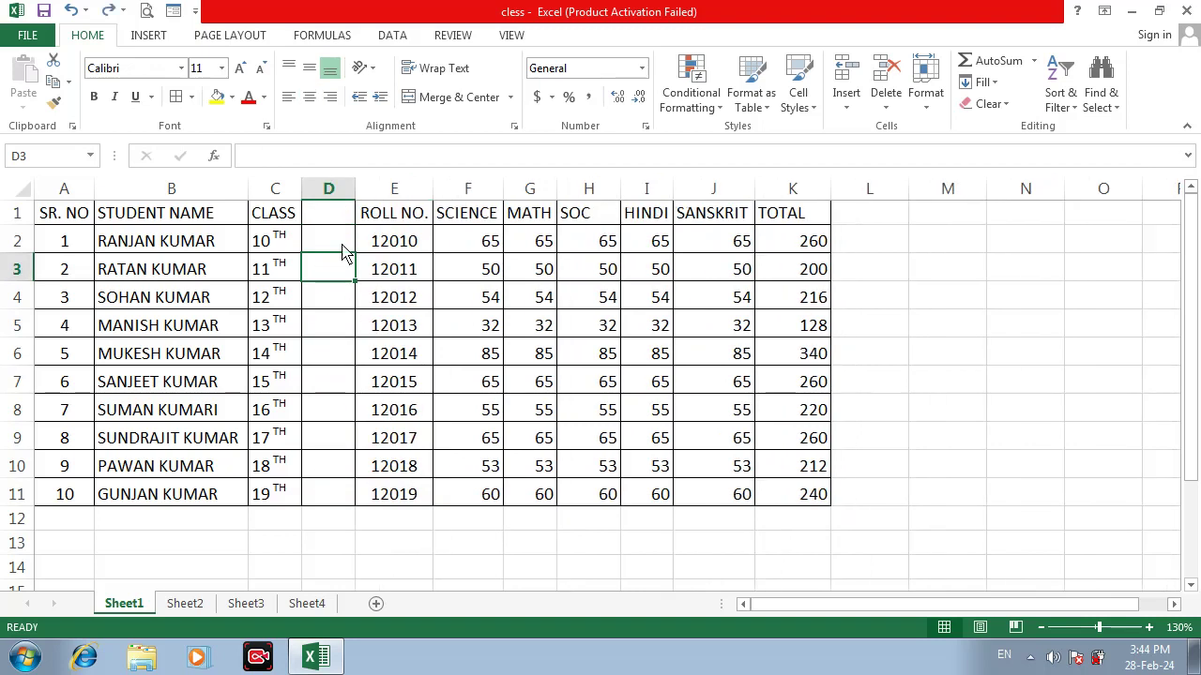
Insert four blank columns at column D, between CLASS and ROLL NO
{"action": "left_click", "coordinate": [335, 199]}
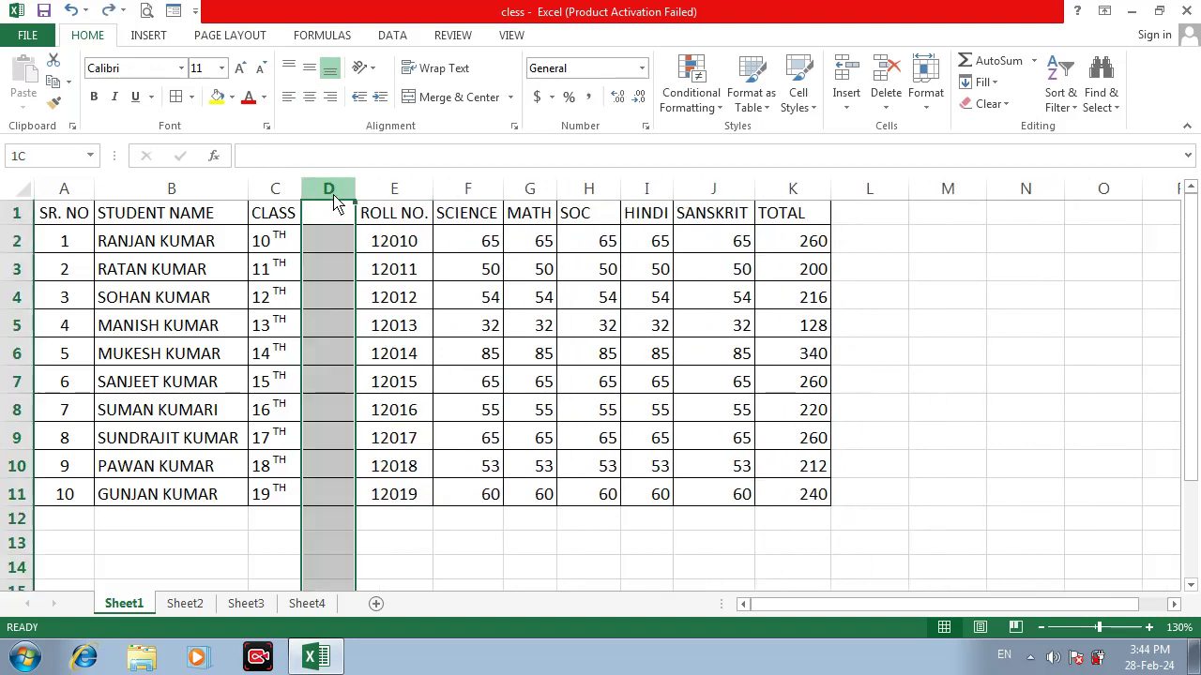
{"action": "left_click_drag", "start_coordinate": [346, 202], "coordinate": [429, 202]}
{"action": "left_click", "coordinate": [427, 199]}
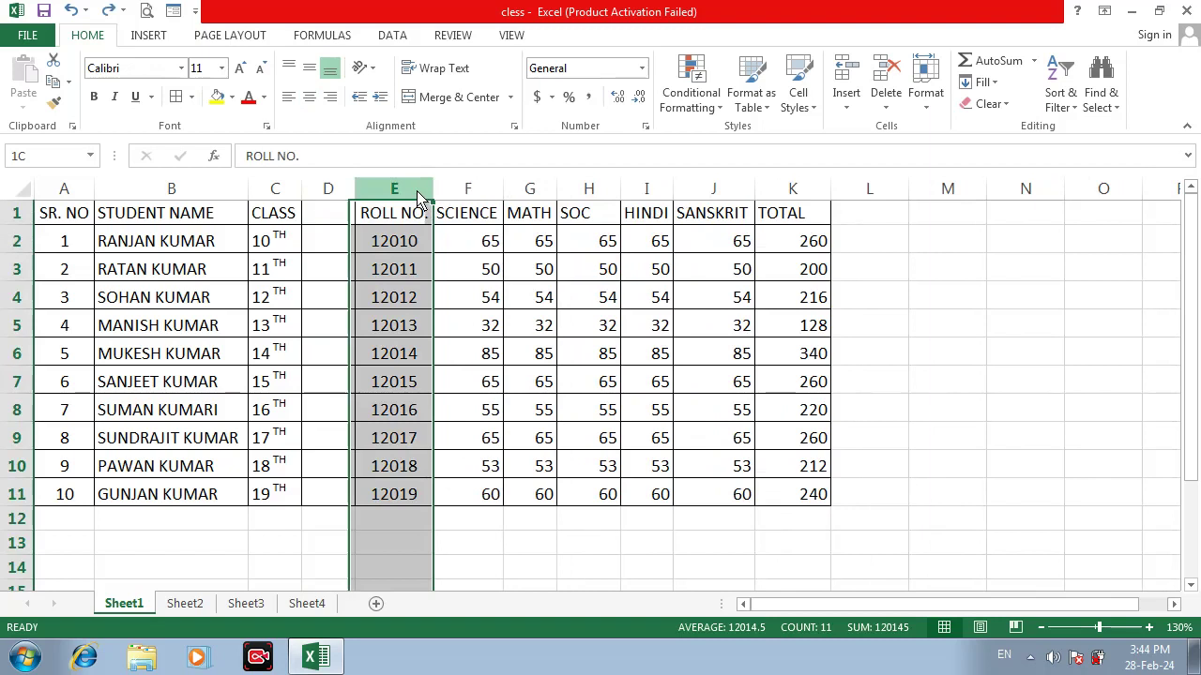
{"action": "left_click_drag", "start_coordinate": [335, 200], "coordinate": [514, 214]}
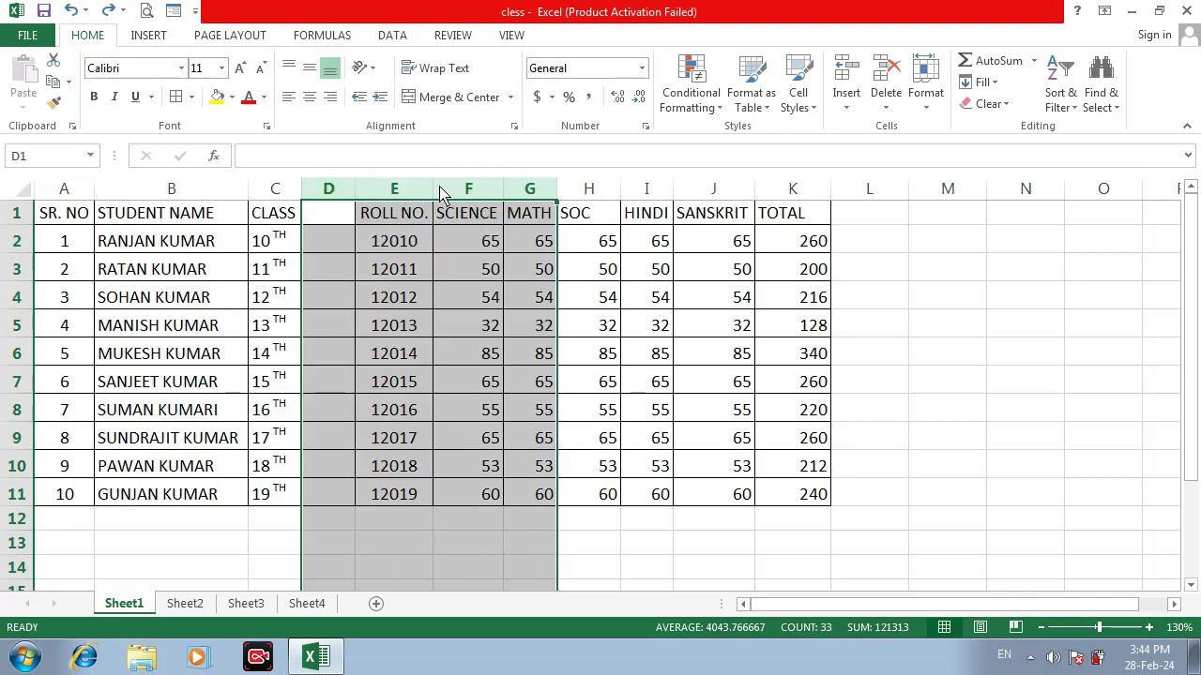
{"action": "key", "text": "ctrl+shift+plus"}
{"action": "left_click", "coordinate": [439, 213]}
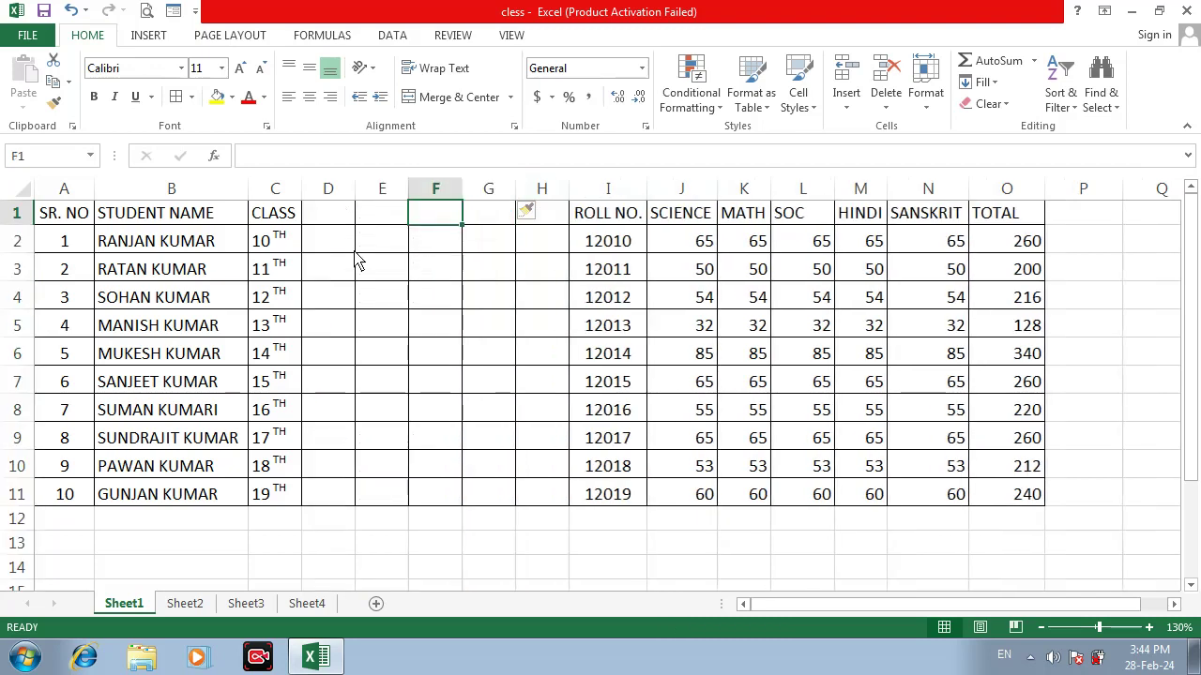
{"action": "left_click", "coordinate": [406, 350]}
{"action": "left_click", "coordinate": [331, 190]}
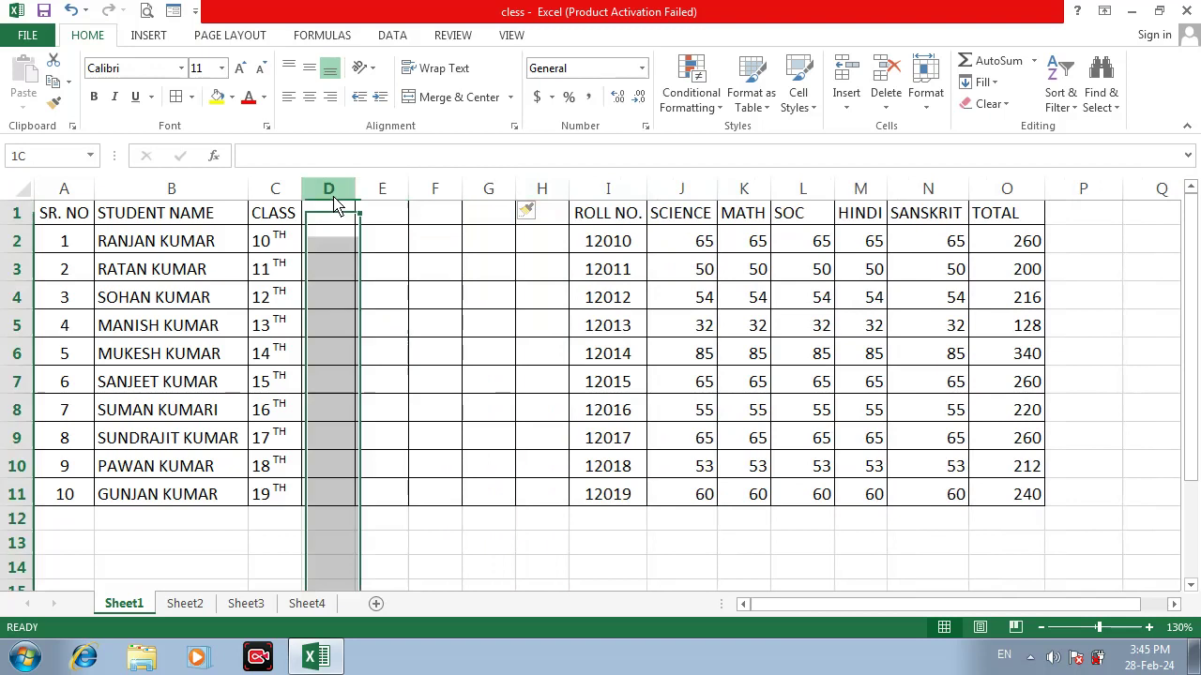
{"action": "right_click", "coordinate": [332, 193]}
{"action": "key", "text": "Escape"}
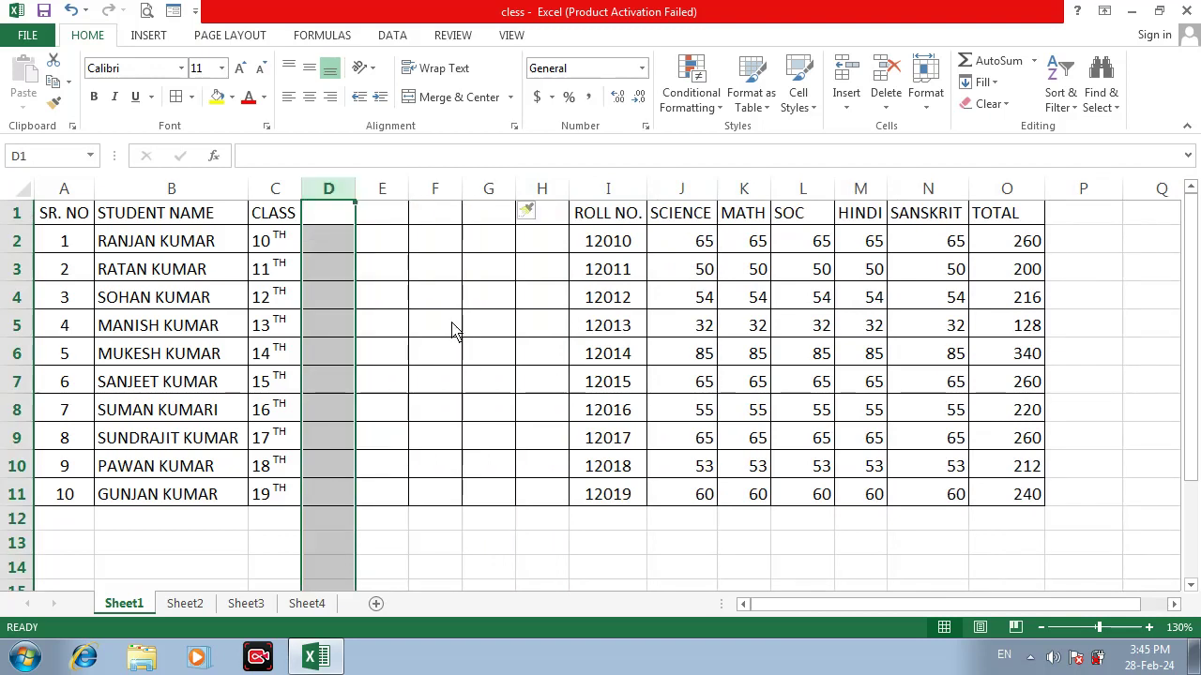
{"action": "left_click", "coordinate": [339, 287]}
{"action": "right_click", "coordinate": [339, 287]}
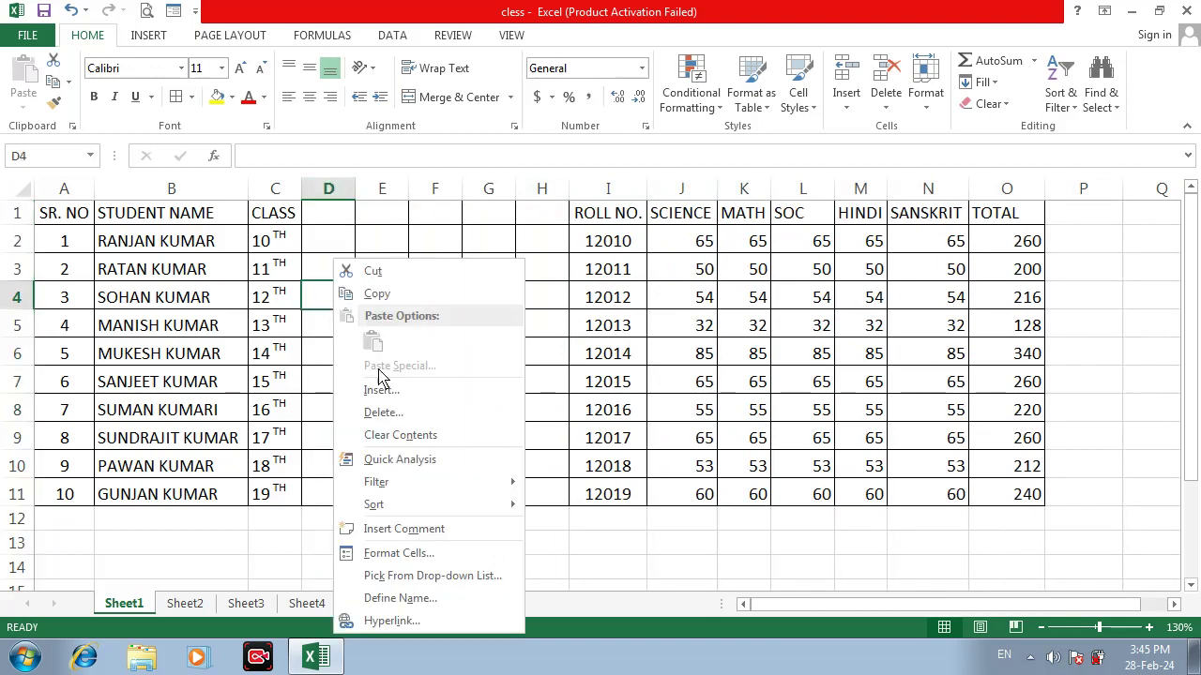
{"action": "left_click", "coordinate": [380, 413]}
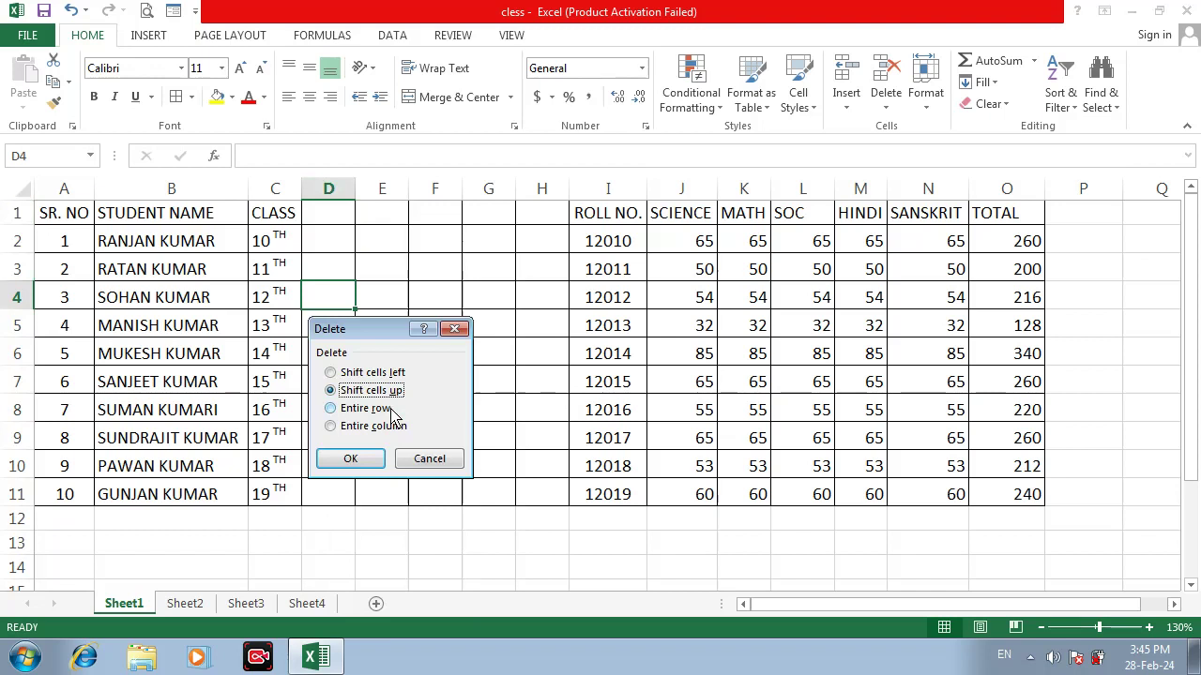
{"action": "left_click", "coordinate": [429, 458]}
Delete the entire columns D through H based on the cell selection D5:H5, and undo the deletion
{"action": "left_click_drag", "start_coordinate": [329, 326], "coordinate": [531, 346]}
{"action": "right_click", "coordinate": [491, 330]}
{"action": "left_click", "coordinate": [541, 414]}
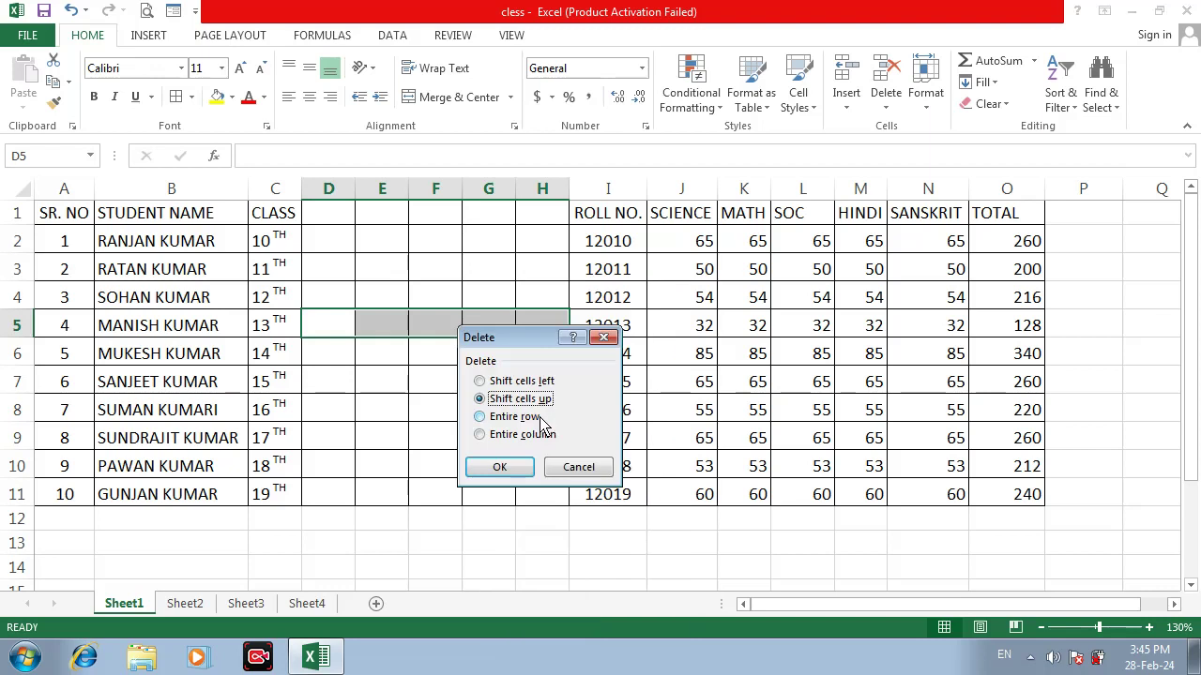
{"action": "left_click", "coordinate": [535, 434]}
{"action": "left_click", "coordinate": [518, 468]}
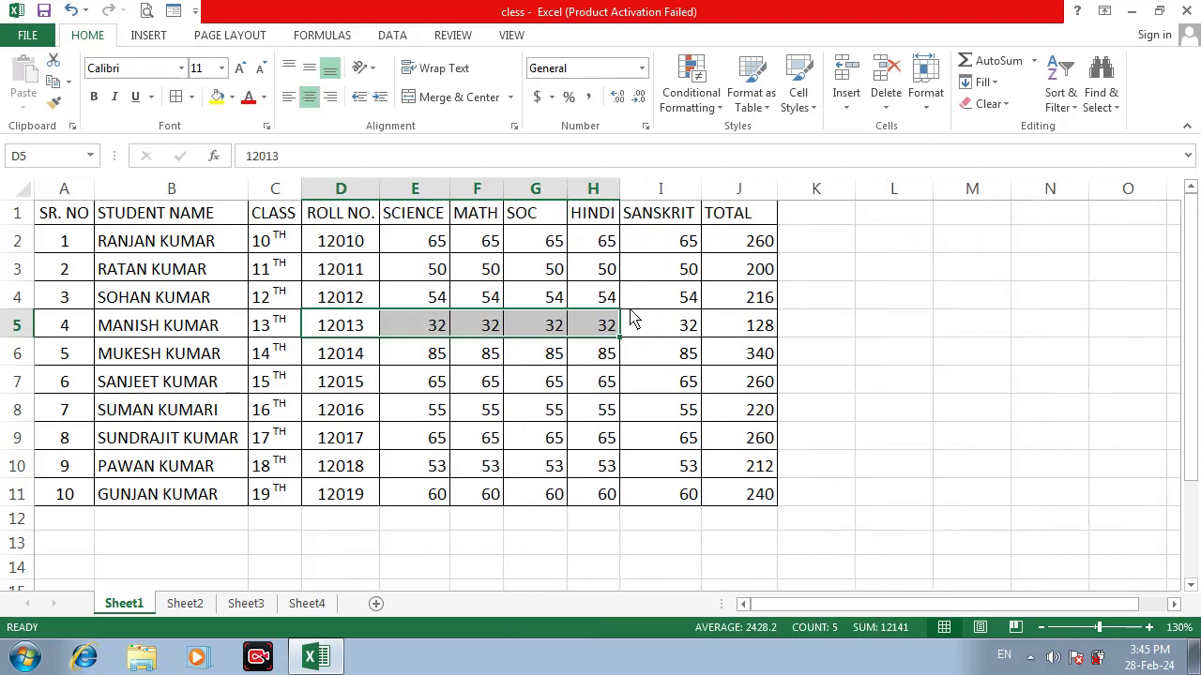
{"action": "key", "text": "ctrl+z"}
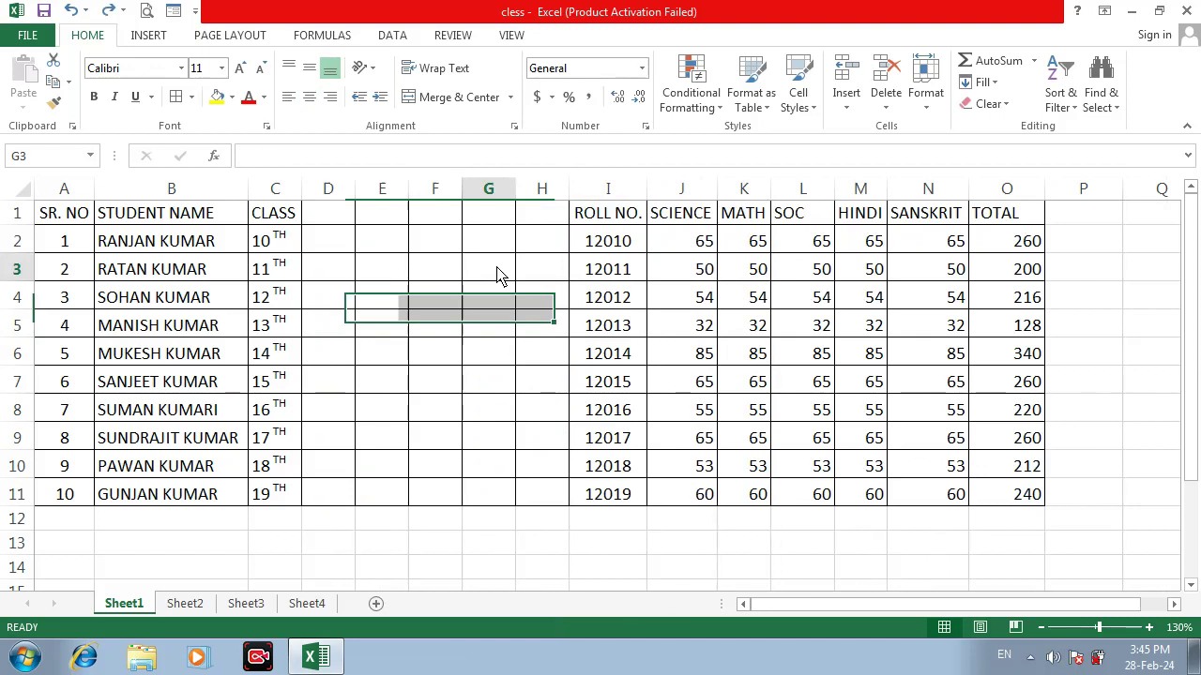
{"action": "left_click", "coordinate": [496, 271]}
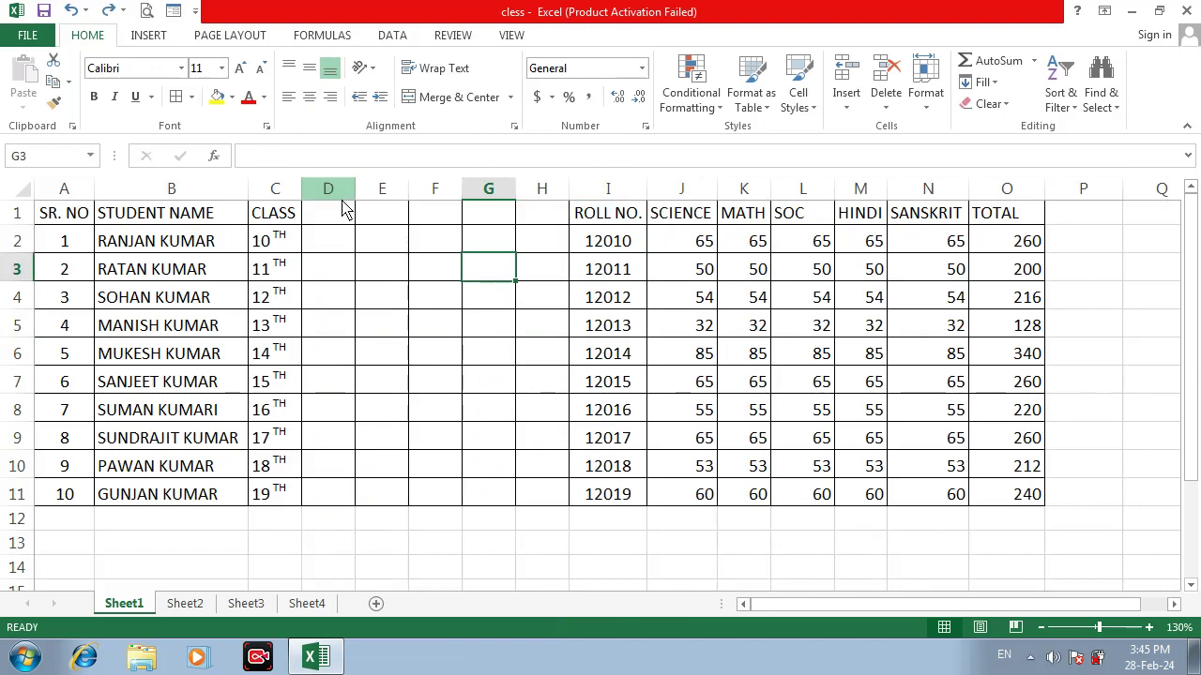
Select the five blank columns D through H as whole columns, delete them, and undo the deletion
{"action": "left_click_drag", "start_coordinate": [340, 191], "coordinate": [537, 197]}
{"action": "right_click", "coordinate": [463, 265]}
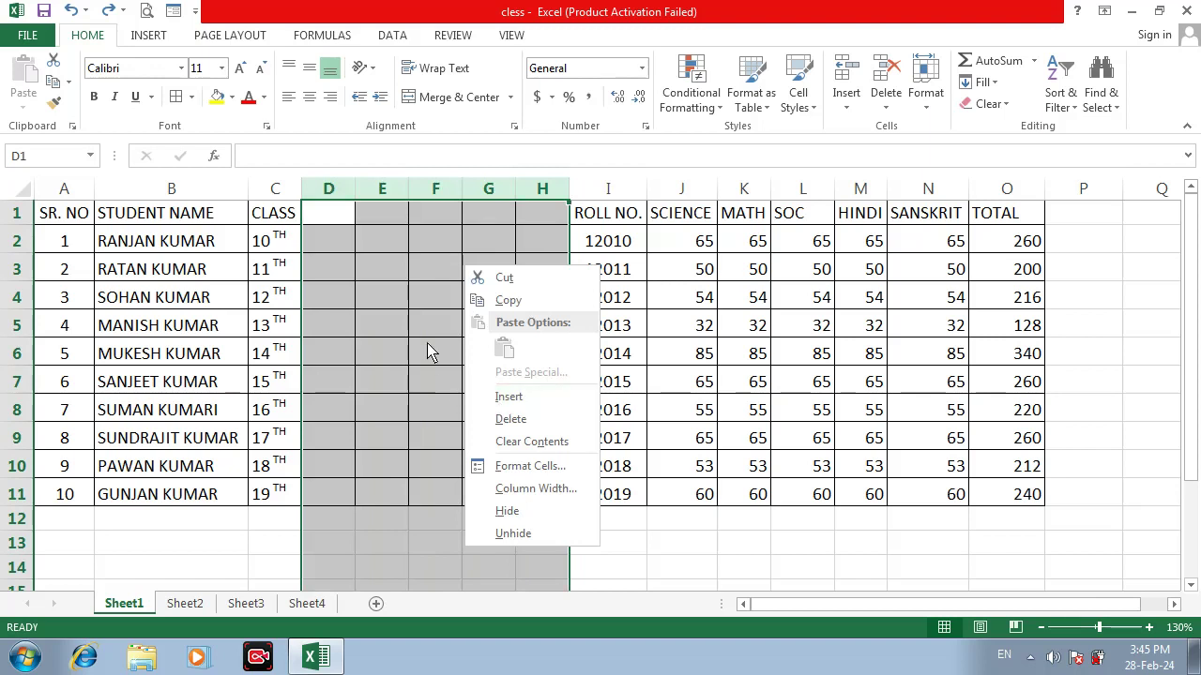
{"action": "left_click", "coordinate": [510, 419]}
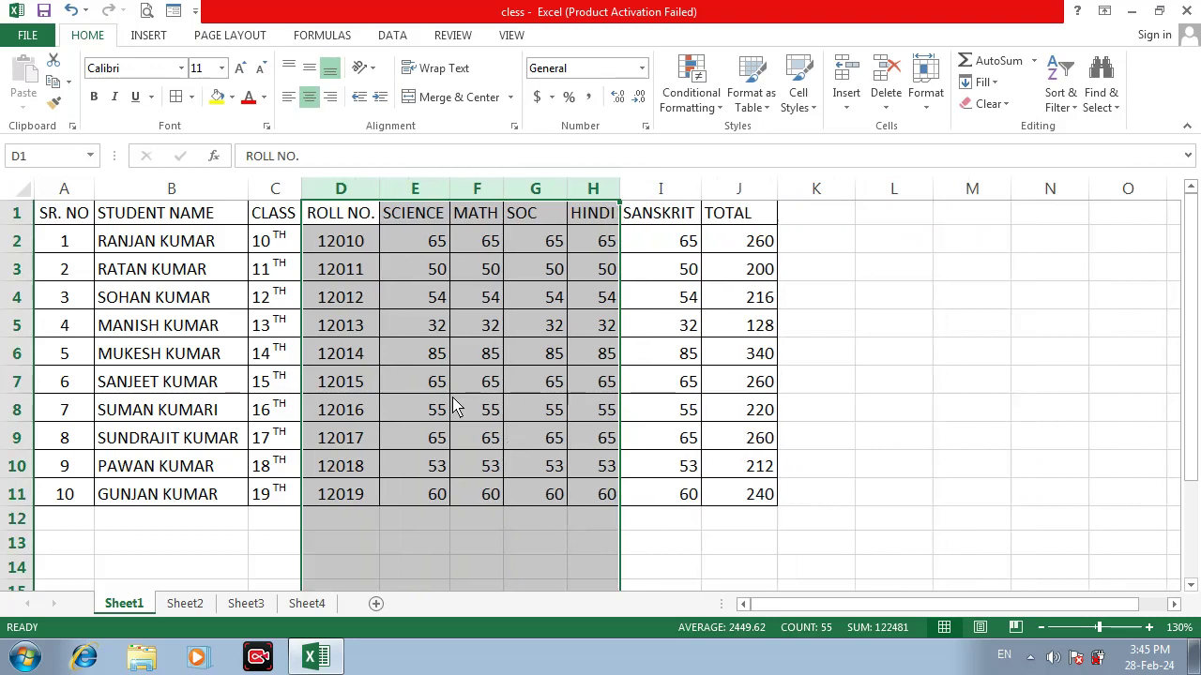
{"action": "key", "text": "ctrl+z"}
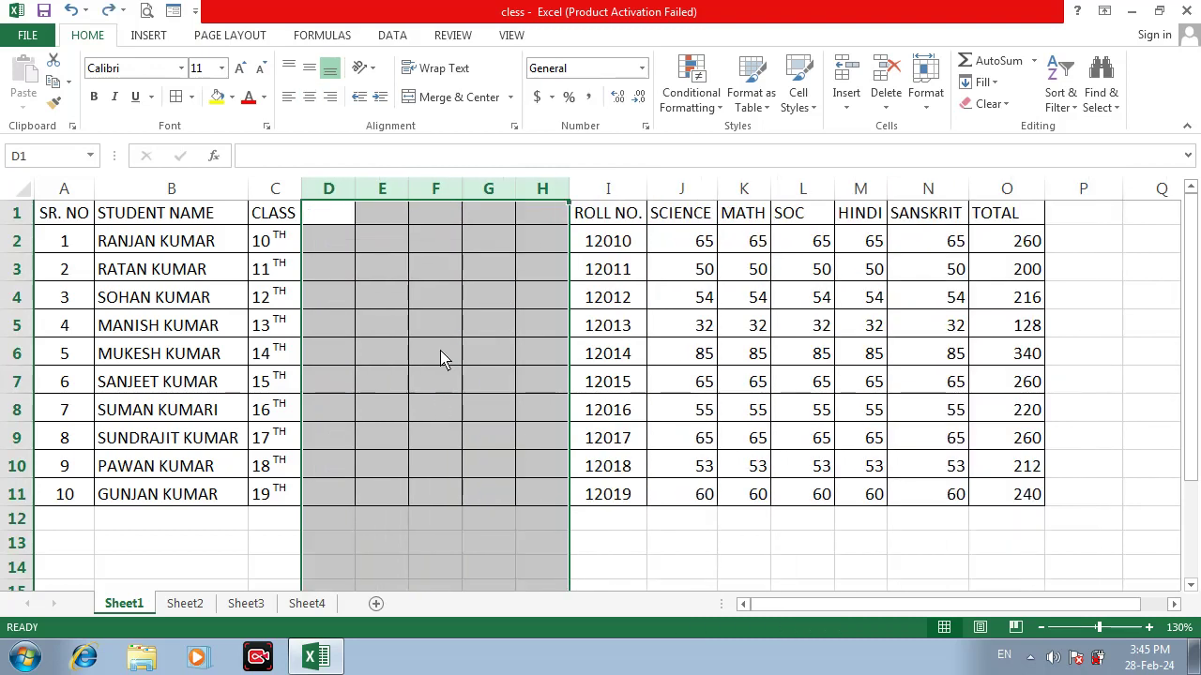
{"action": "left_click", "coordinate": [442, 356]}
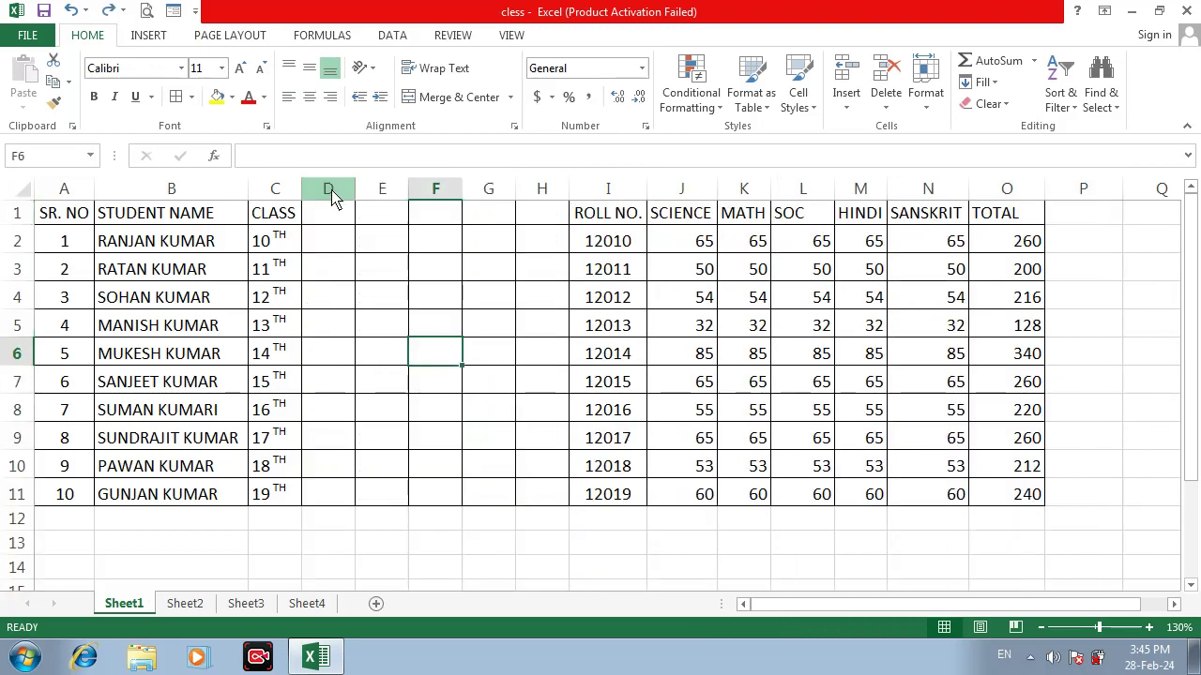
Delete the five blank columns D through H between CLASS and ROLL NO
{"action": "left_click_drag", "start_coordinate": [332, 193], "coordinate": [526, 199]}
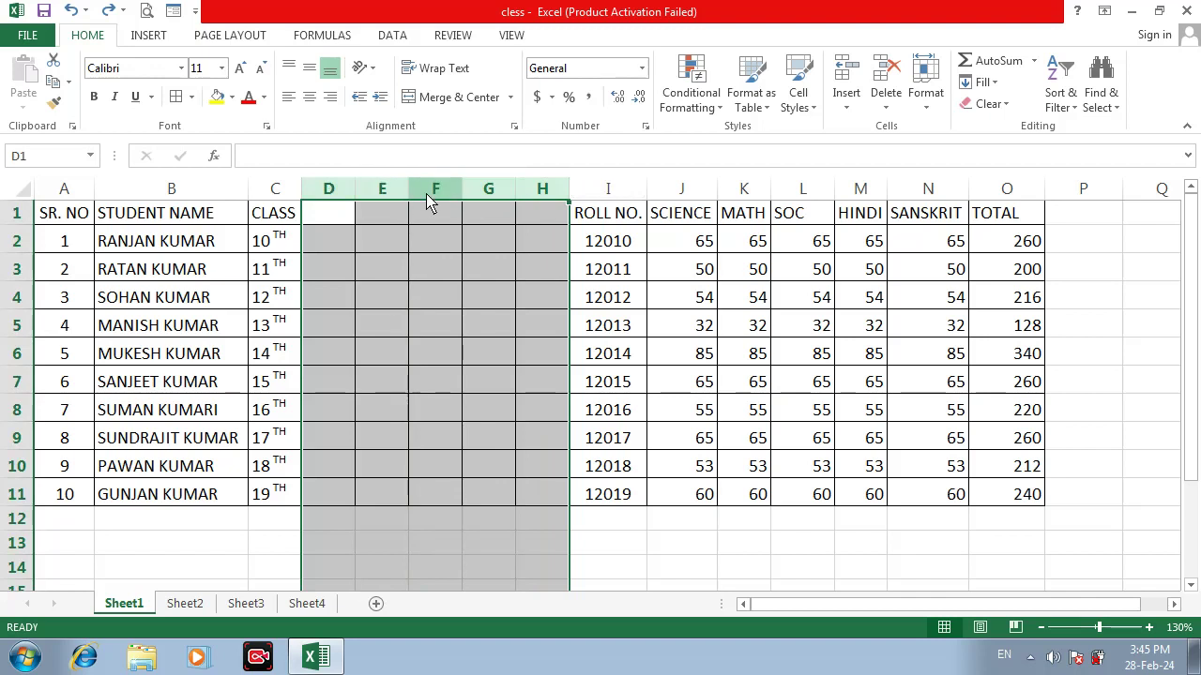
{"action": "key", "text": "ctrl+minus"}
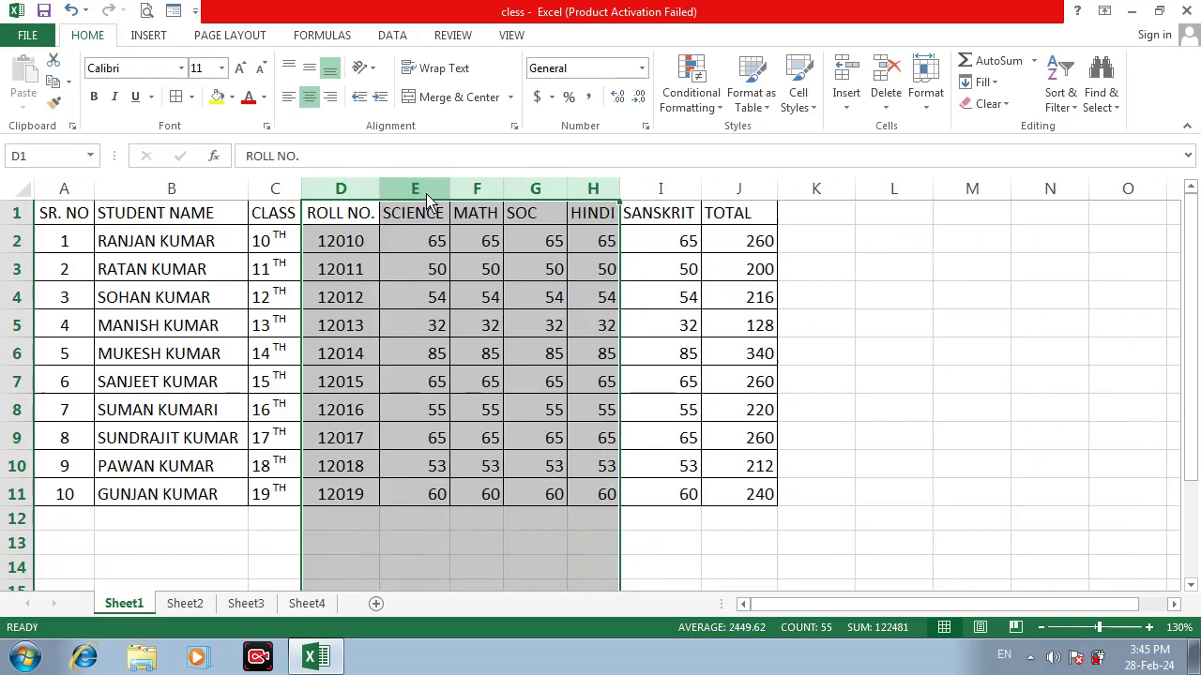
{"action": "left_click", "coordinate": [246, 267]}
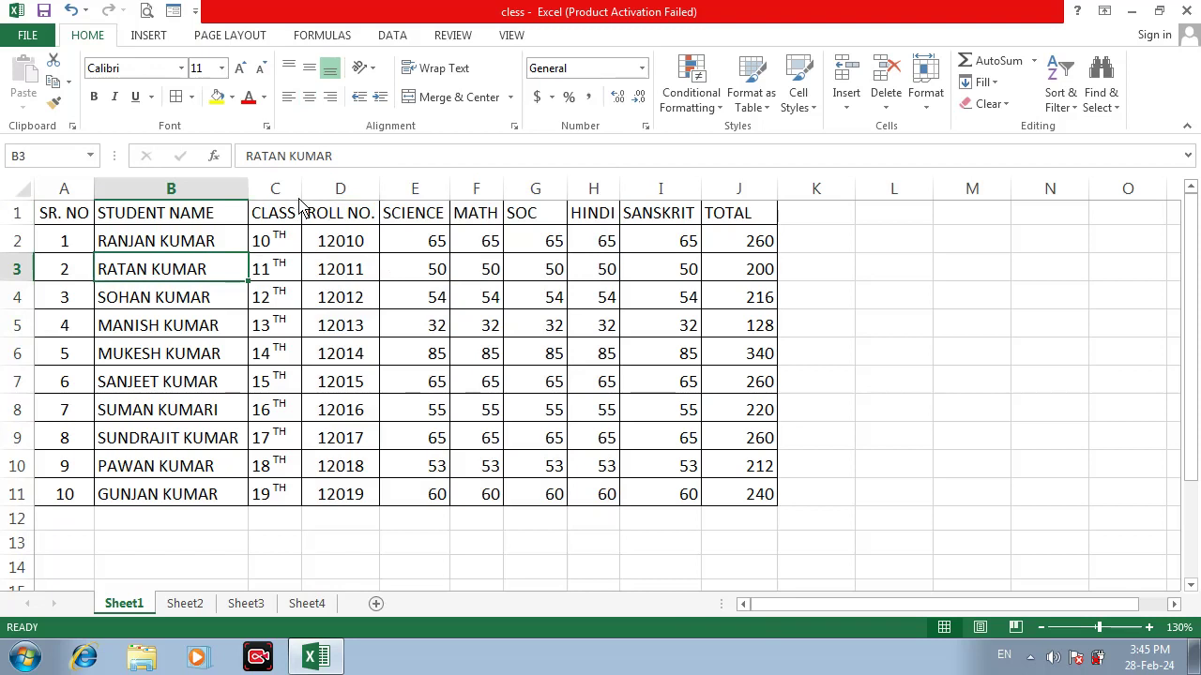
Insert four blank columns at column C, between STUDENT NAME and CLASS
{"action": "left_click_drag", "start_coordinate": [291, 187], "coordinate": [463, 208]}
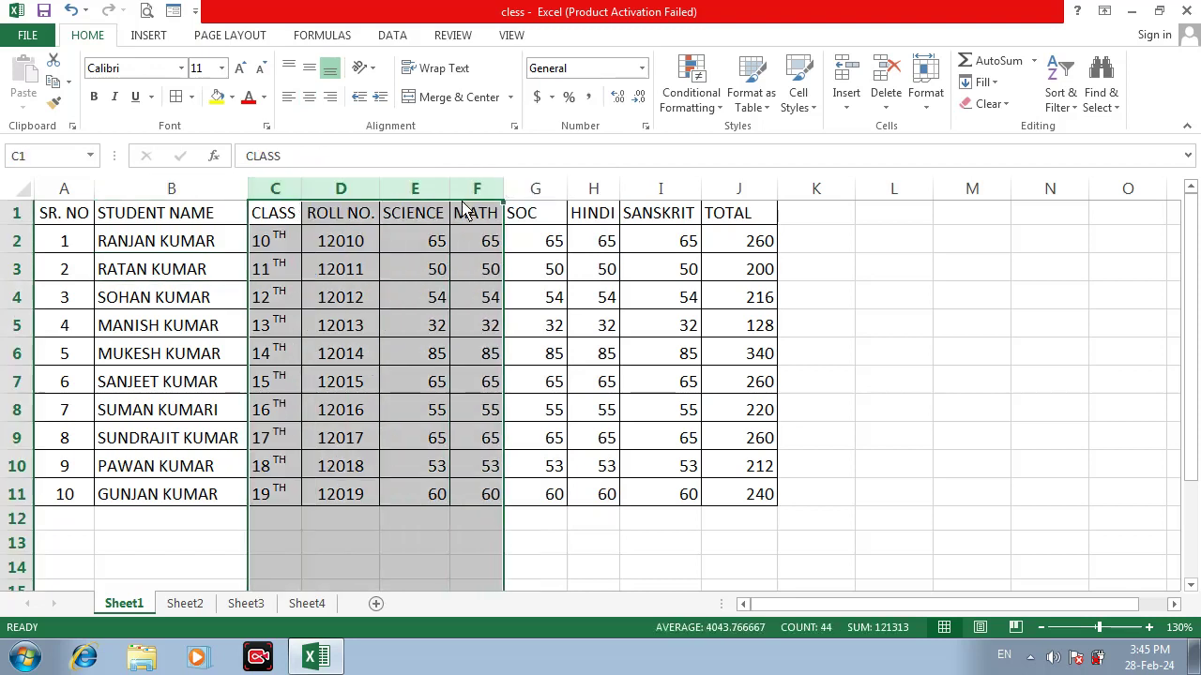
{"action": "key", "text": "ctrl+plus"}
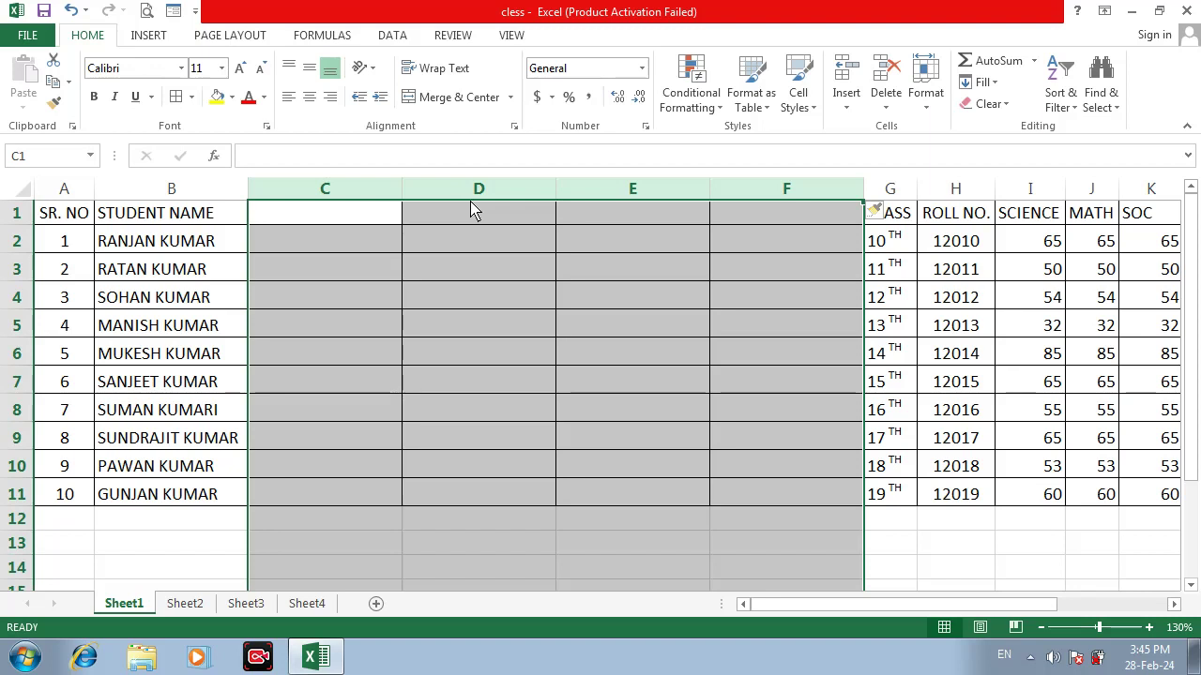
{"action": "left_click", "coordinate": [375, 243]}
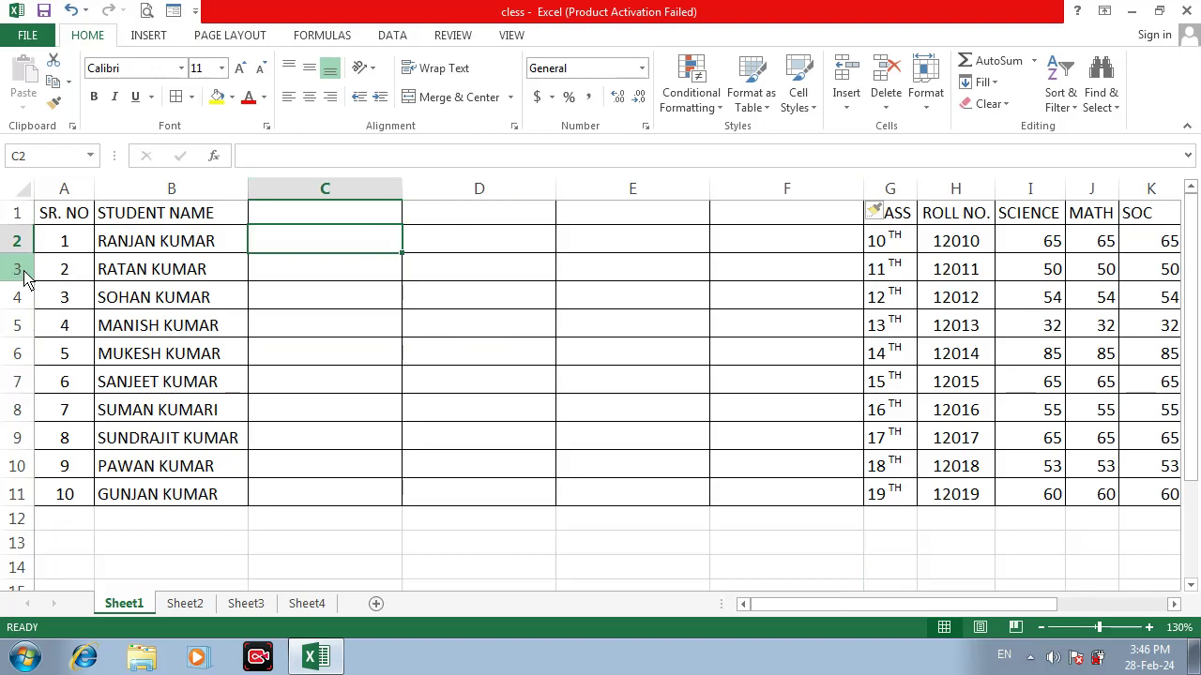
Insert two blank rows at rows 3 and 4 below the first student, and delete them again
{"action": "left_click_drag", "start_coordinate": [17, 268], "coordinate": [27, 313]}
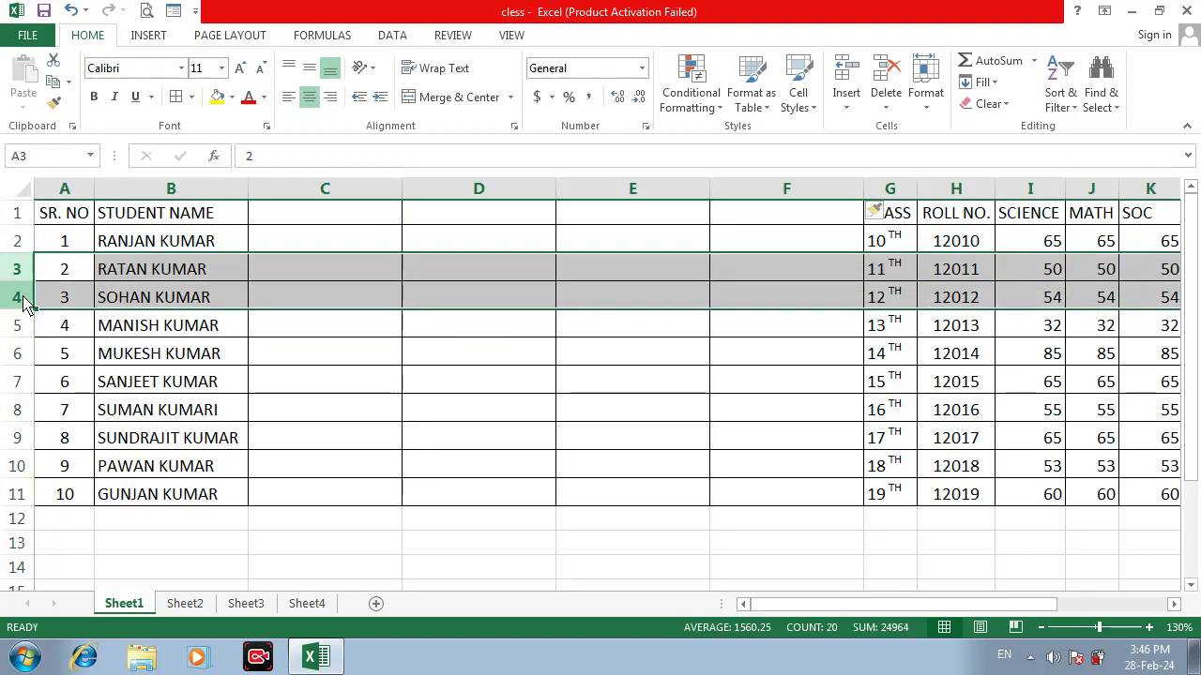
{"action": "key", "text": "ctrl+shift+plus"}
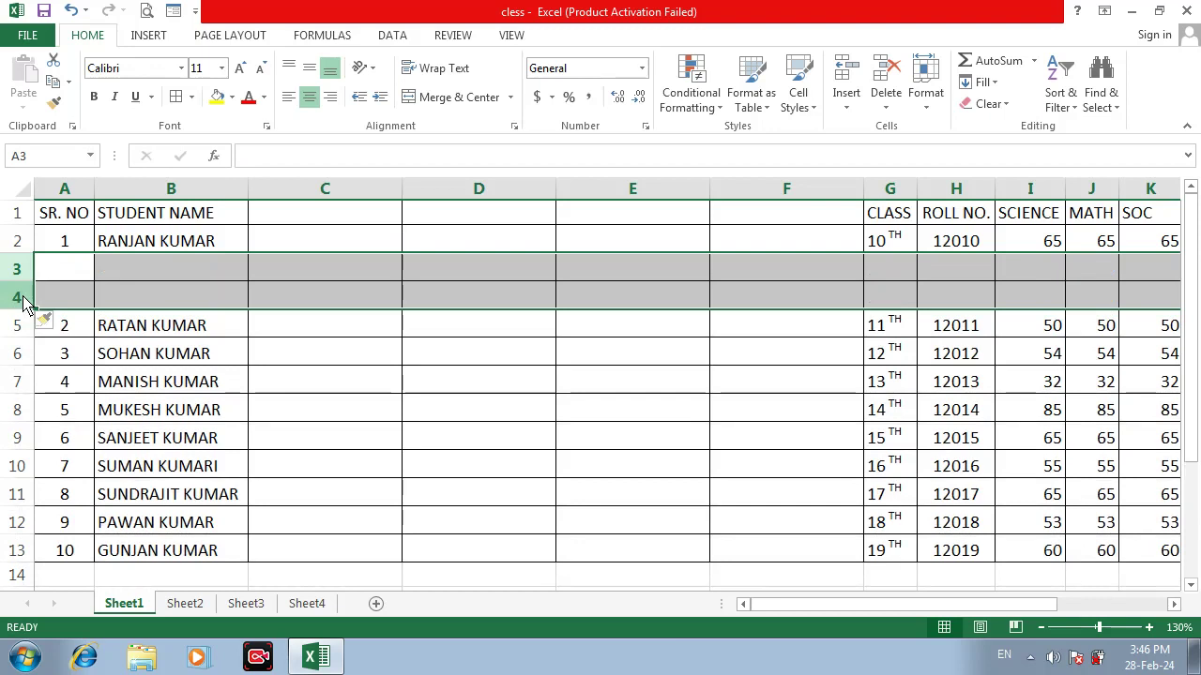
{"action": "key", "text": "ctrl+minus"}
{"action": "left_click", "coordinate": [601, 493]}
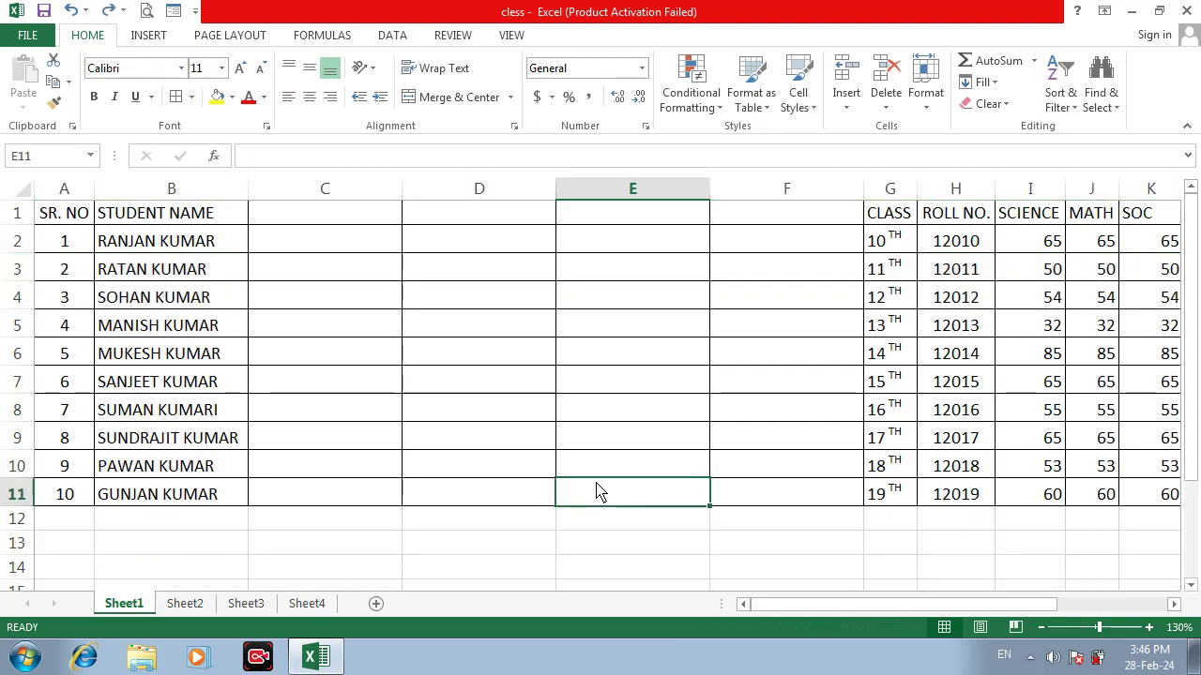
{"action": "left_click", "coordinate": [553, 380]}
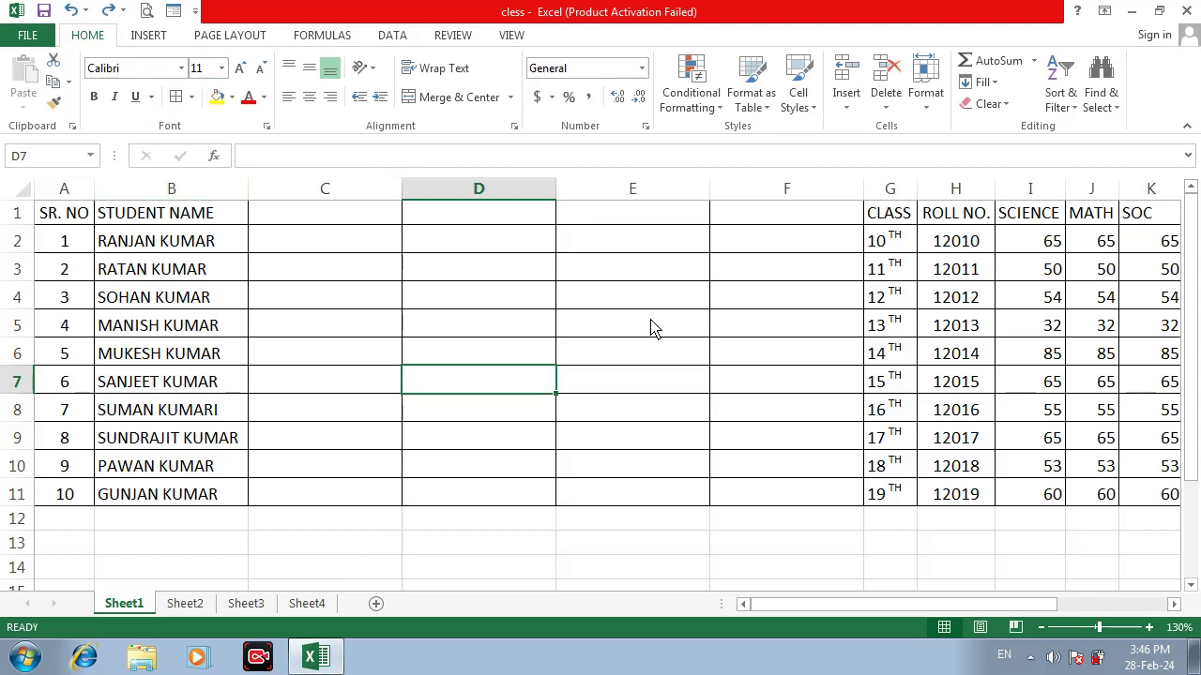
{"action": "left_click", "coordinate": [503, 342]}
{"action": "left_click", "coordinate": [364, 219]}
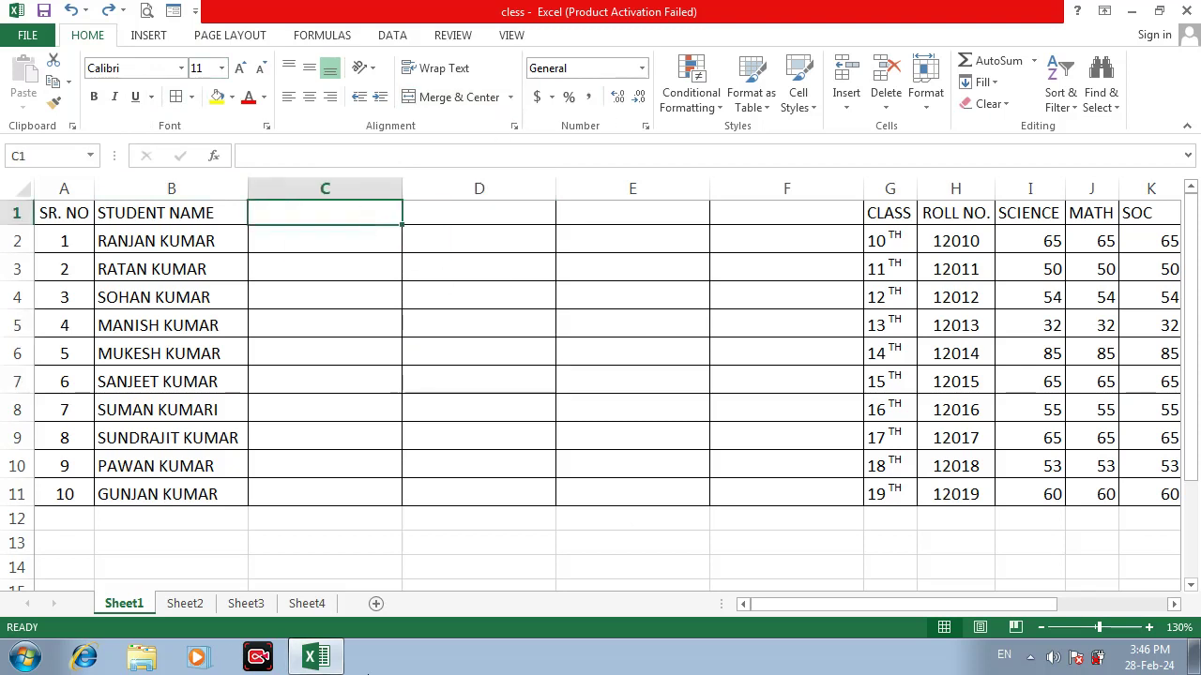
Enter the heading Fruit in cell A1 of Sheet3
{"action": "left_click", "coordinate": [188, 605]}
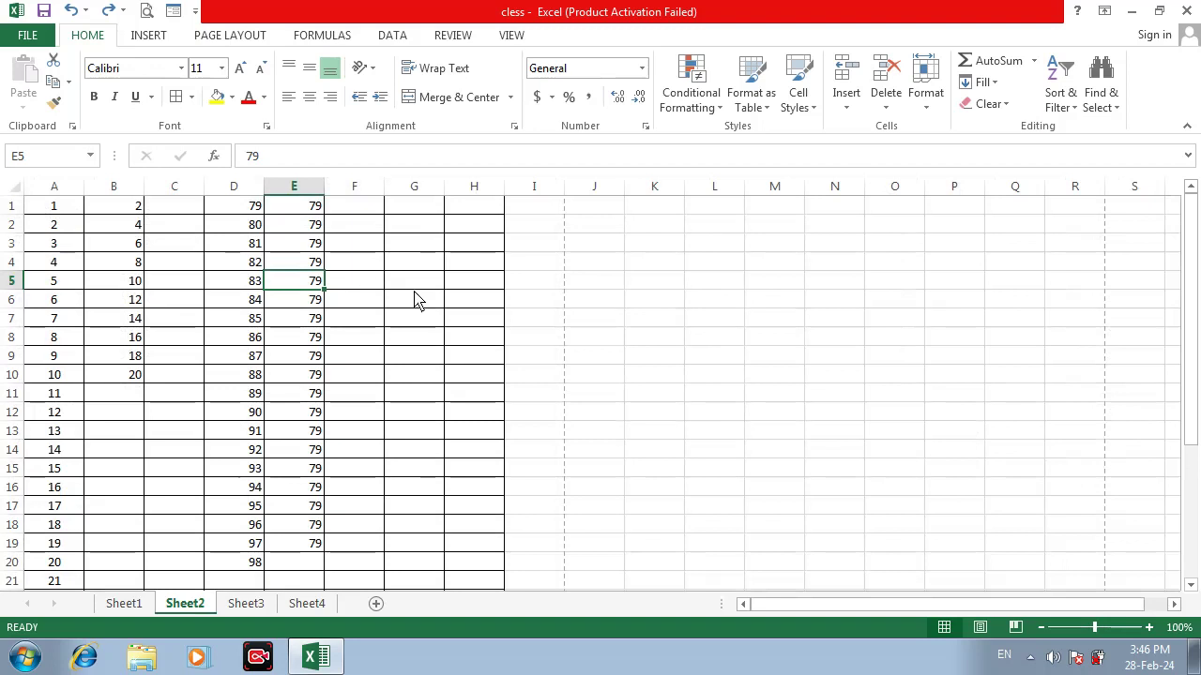
{"action": "left_click", "coordinate": [245, 605]}
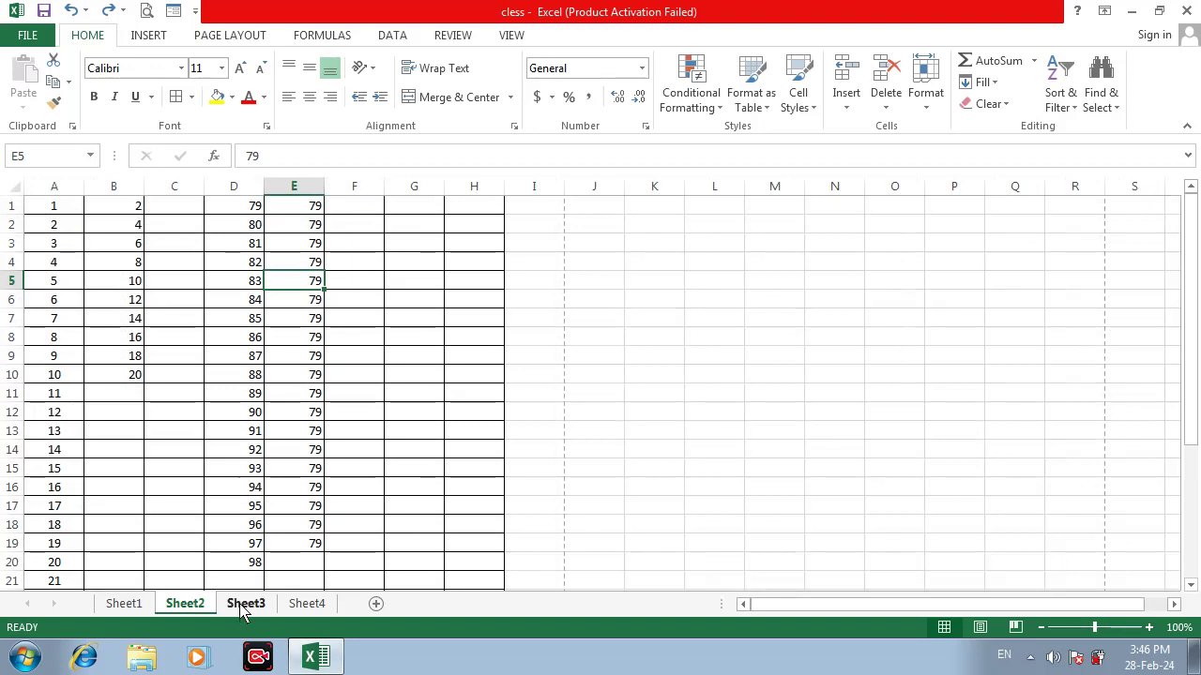
{"action": "left_click", "coordinate": [54, 216]}
{"action": "type", "text": "F"}
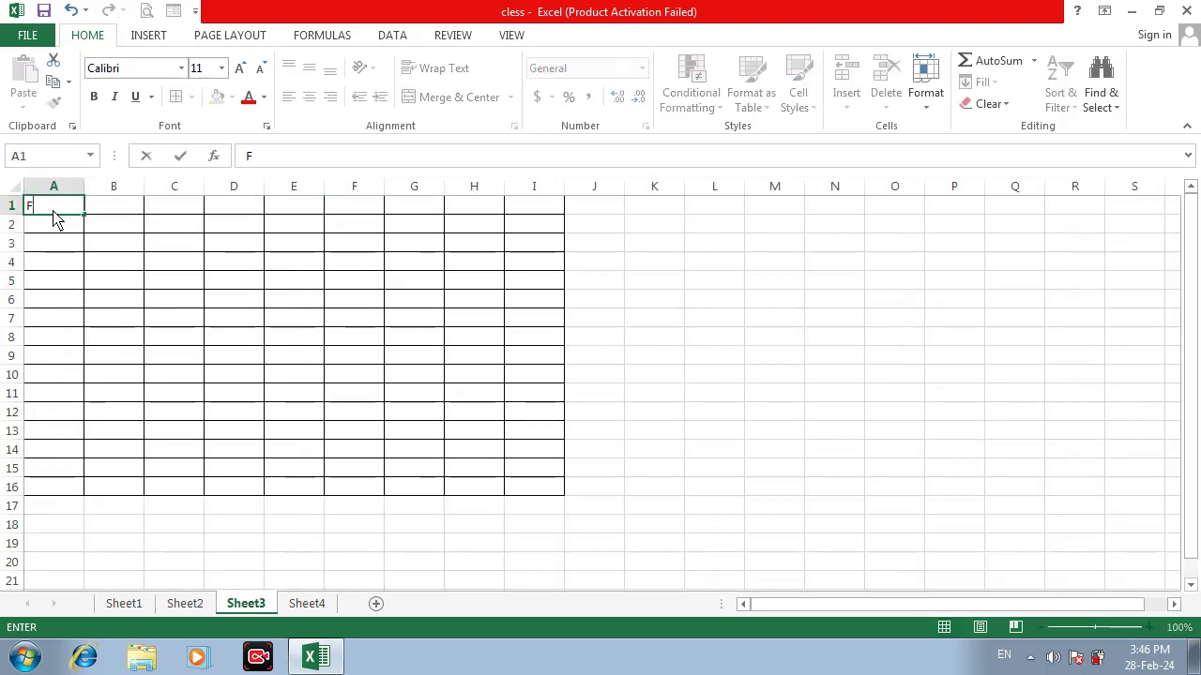
{"action": "type", "text": "ruti"}
{"action": "key", "text": "BackSpace"}
{"action": "left_click", "coordinate": [166, 310]}
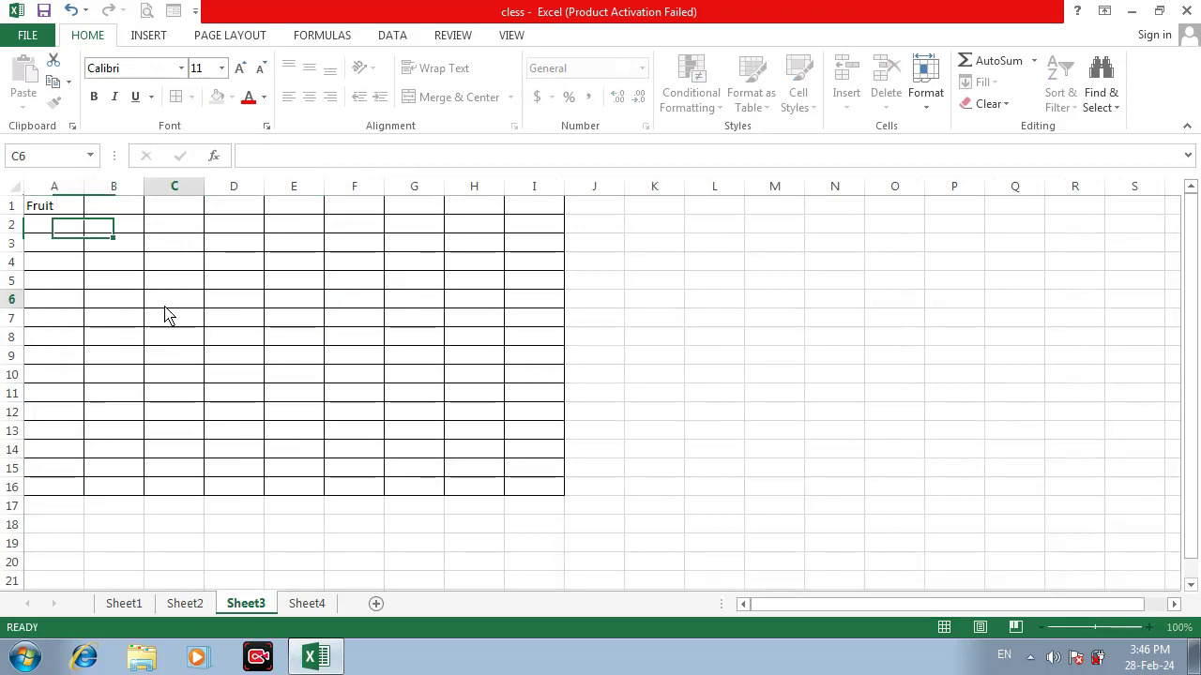
Enter the weights 8 kg in cell A2 and 10 kg in cell A3 under the Fruit heading
{"action": "left_click", "coordinate": [64, 234]}
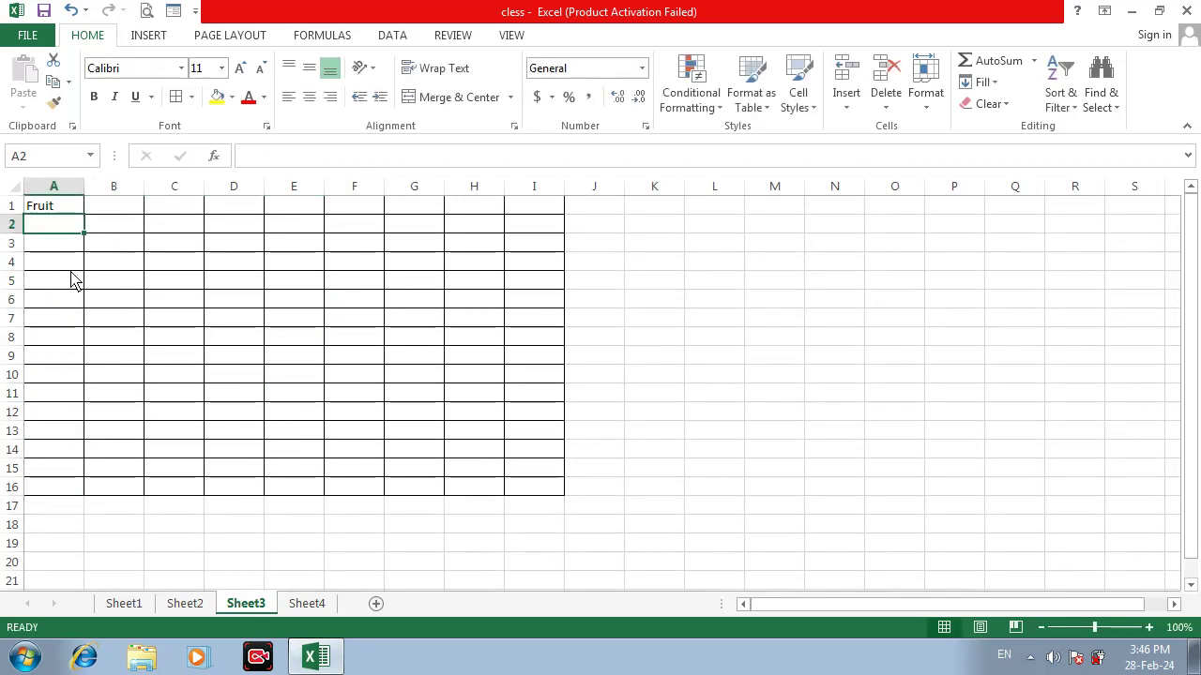
{"action": "type", "text": "8 kg"}
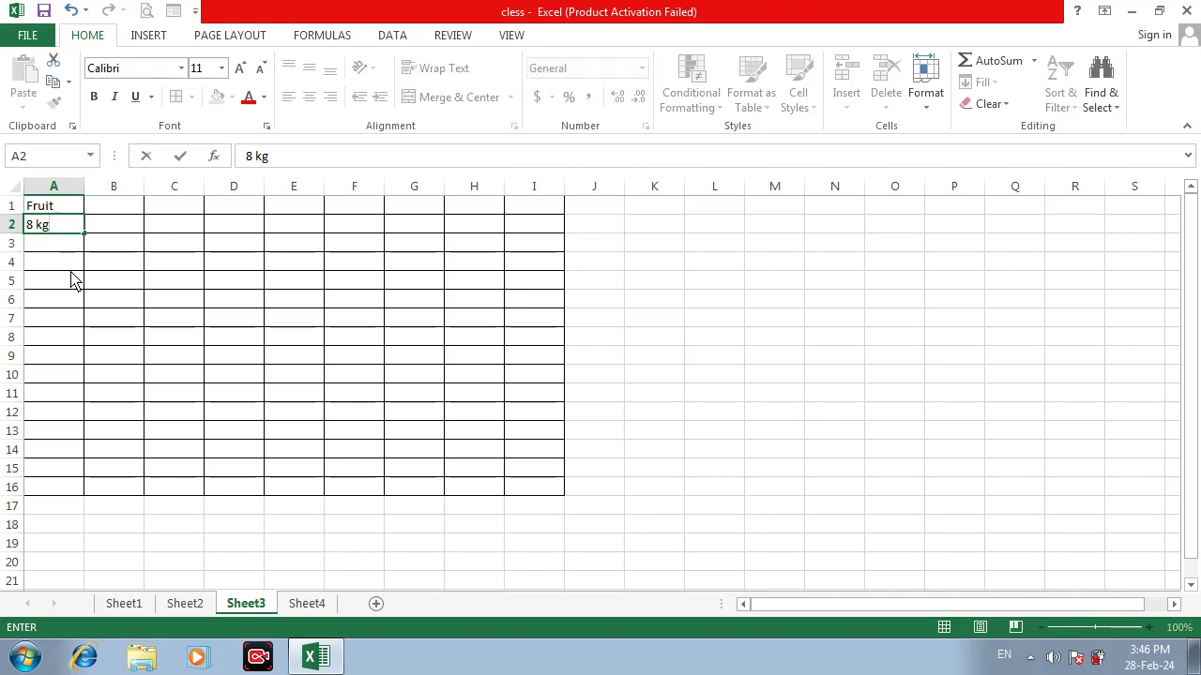
{"action": "key", "text": "Return"}
{"action": "type", "text": "10 kg"}
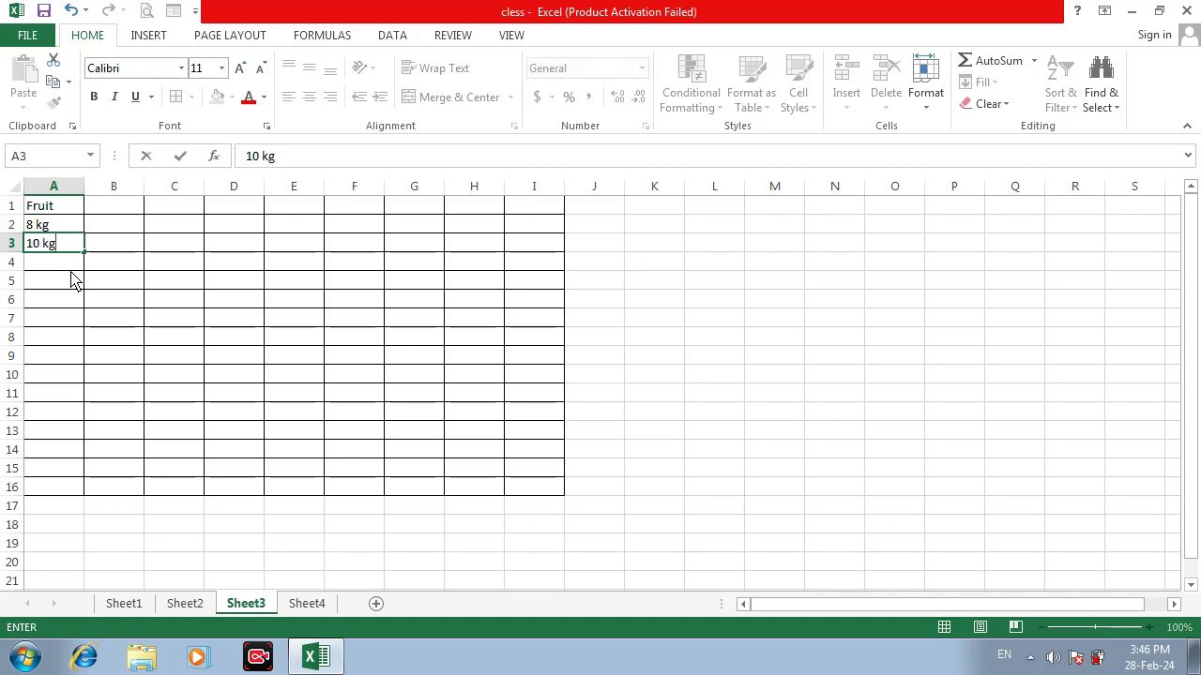
{"action": "key", "text": "Return"}
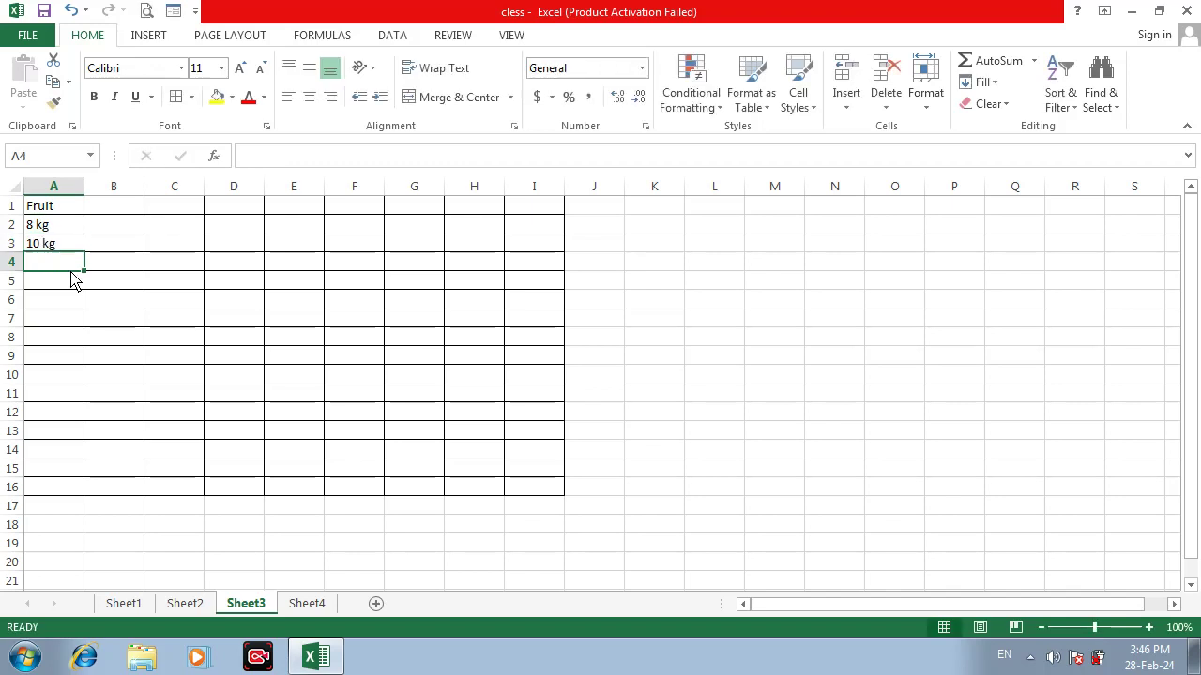
Add the two Fruit weights in cell A4 with the formula =A2+A3
{"action": "left_click", "coordinate": [57, 282]}
{"action": "left_click", "coordinate": [52, 265]}
{"action": "type", "text": "="}
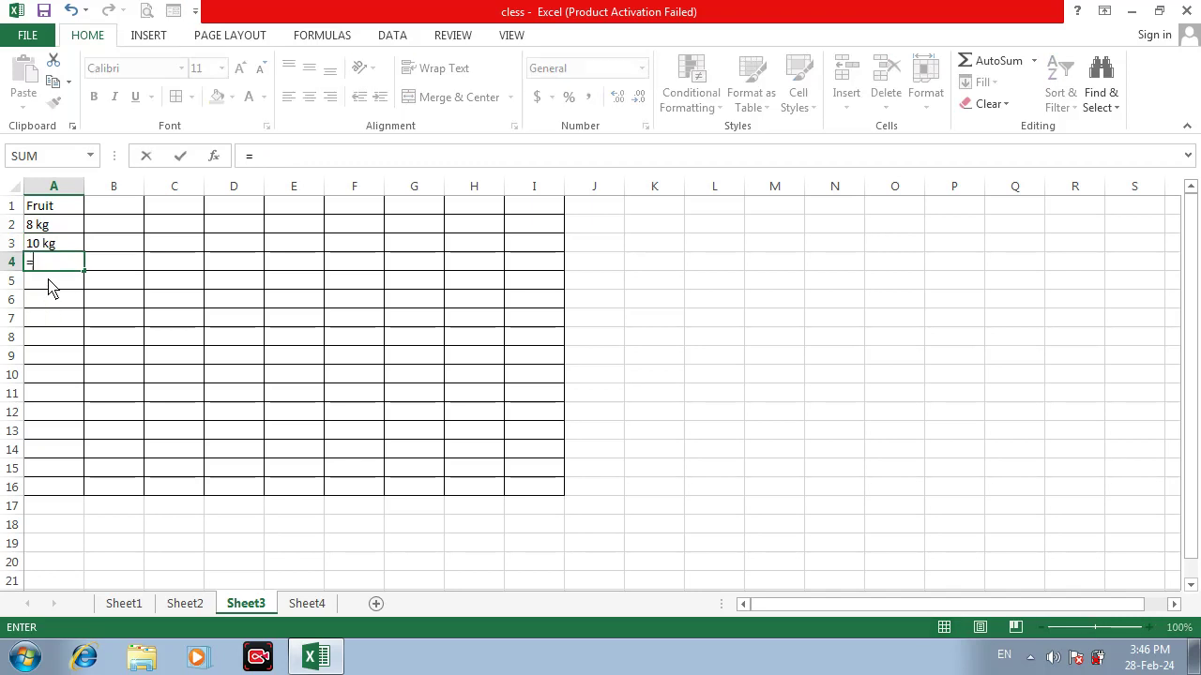
{"action": "left_click", "coordinate": [38, 230]}
{"action": "type", "text": "+"}
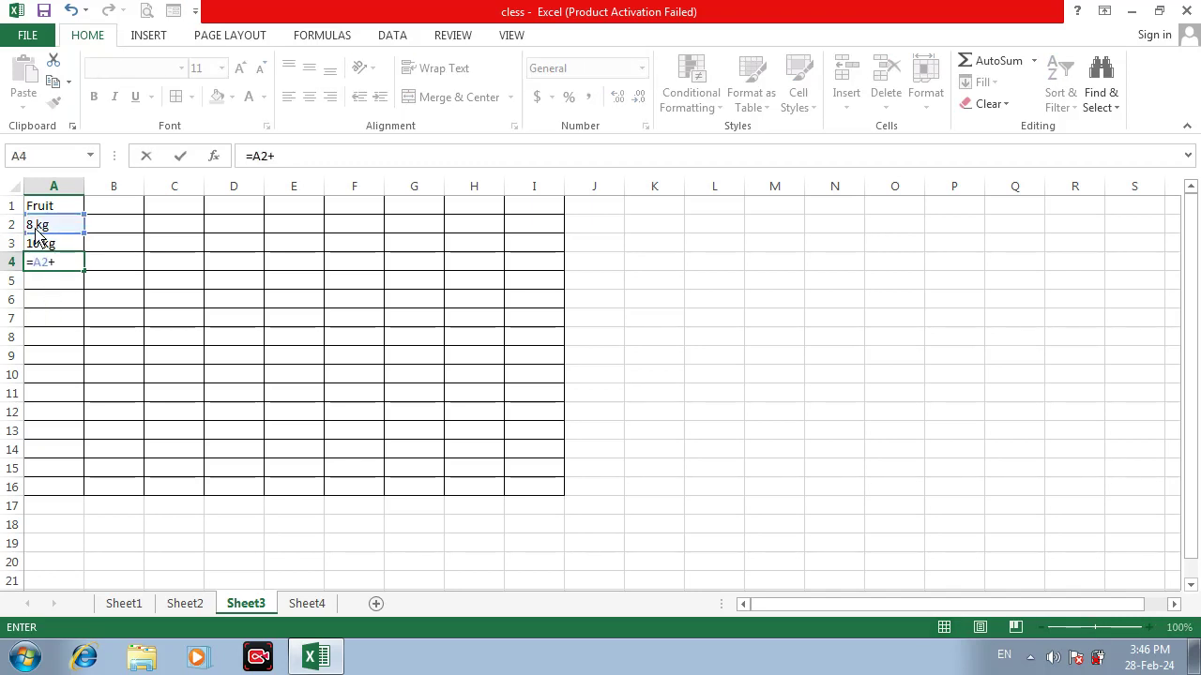
{"action": "left_click", "coordinate": [56, 246]}
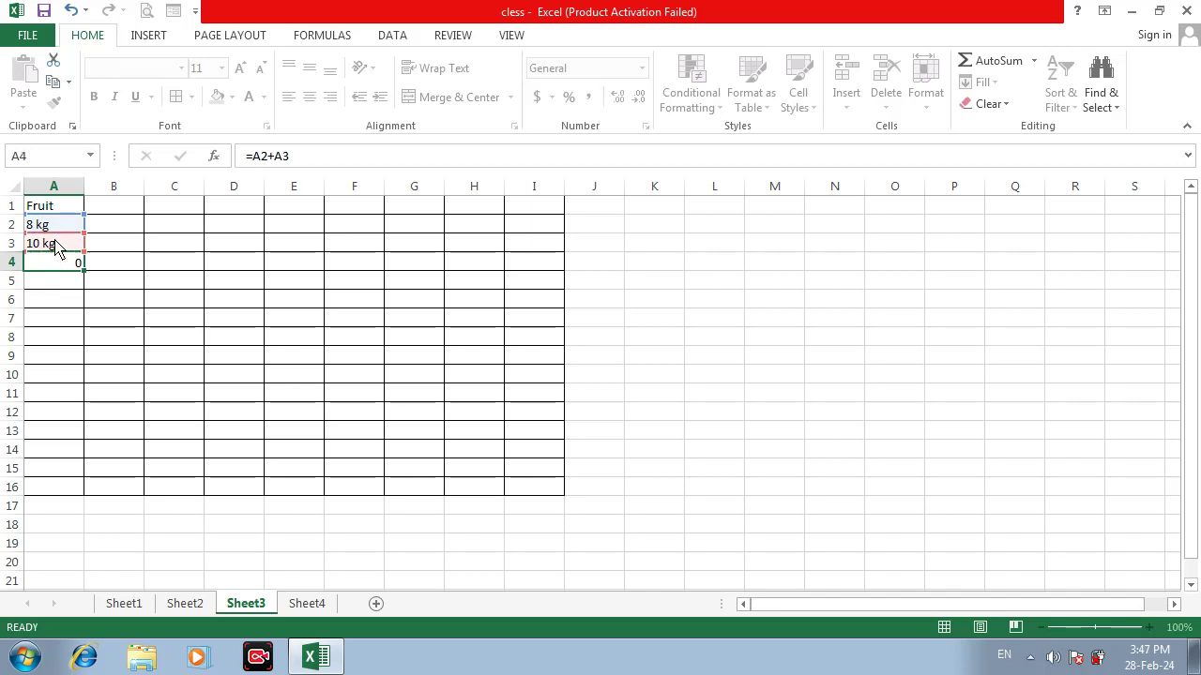
{"action": "key", "text": "Return"}
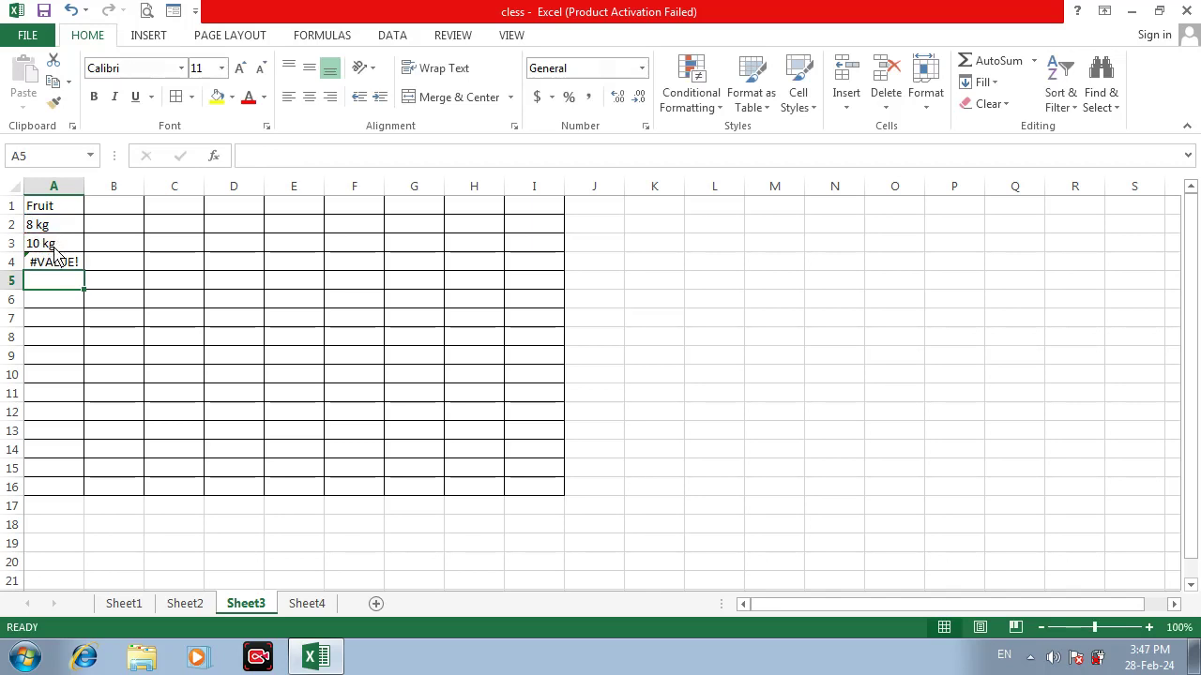
{"action": "left_click", "coordinate": [41, 231]}
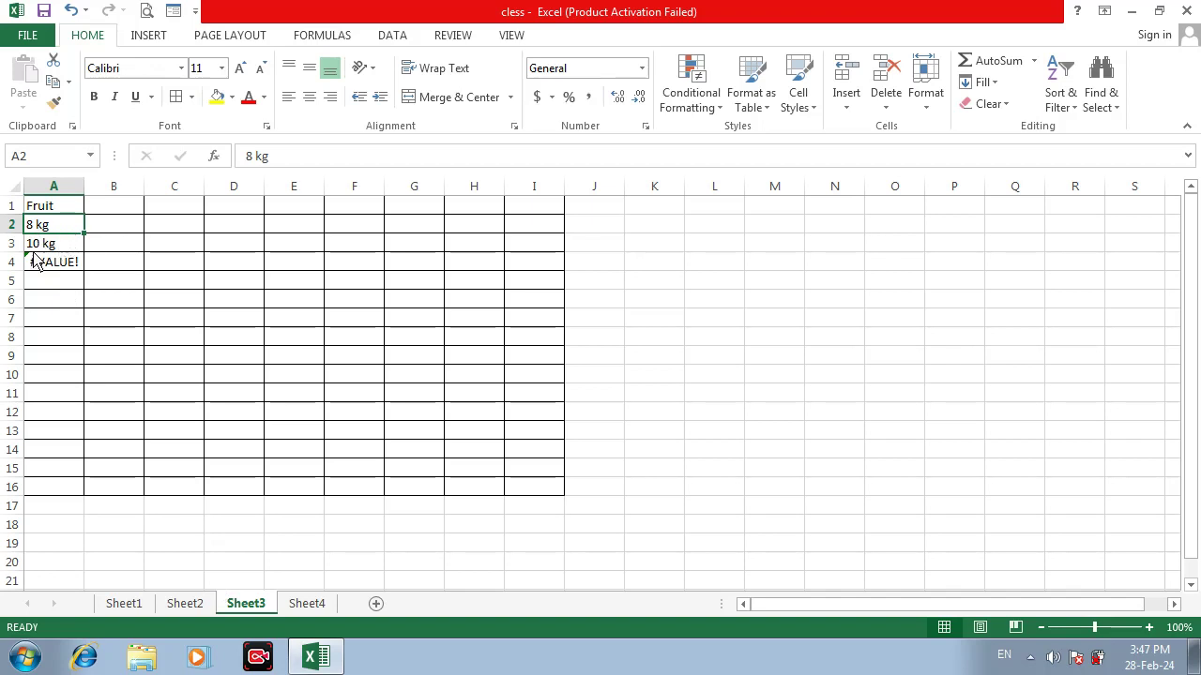
{"action": "left_click", "coordinate": [94, 279]}
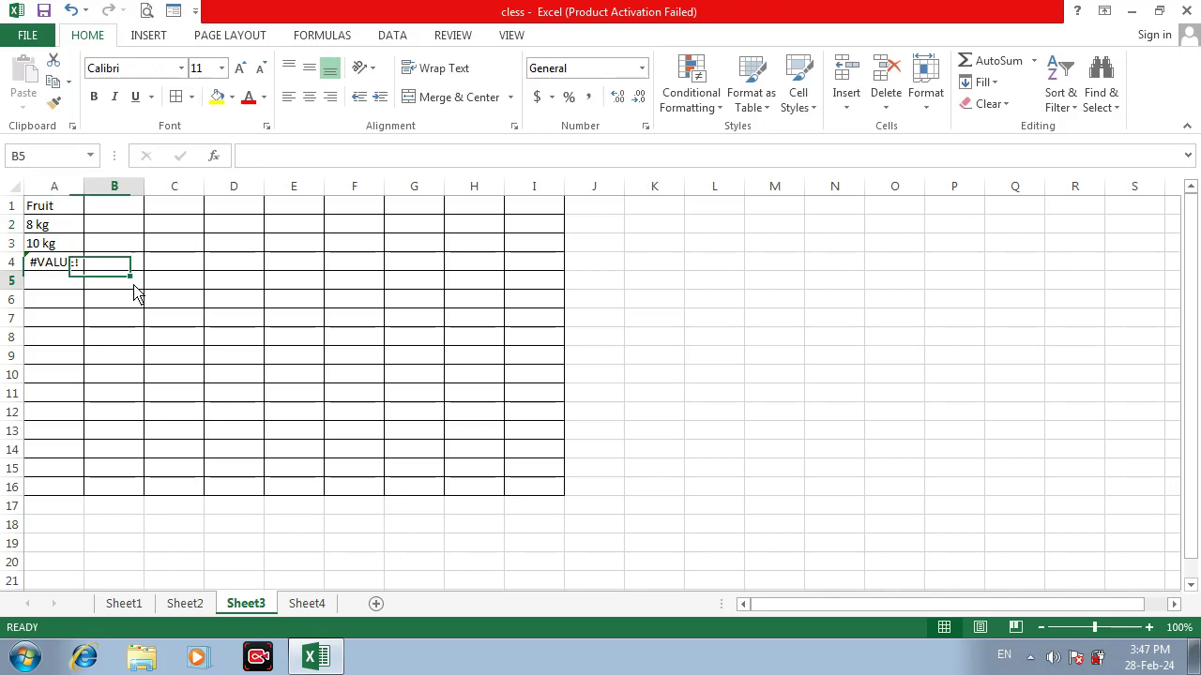
Apply the custom number format 0 "kg" to cells C1:C10
{"action": "left_click", "coordinate": [207, 213]}
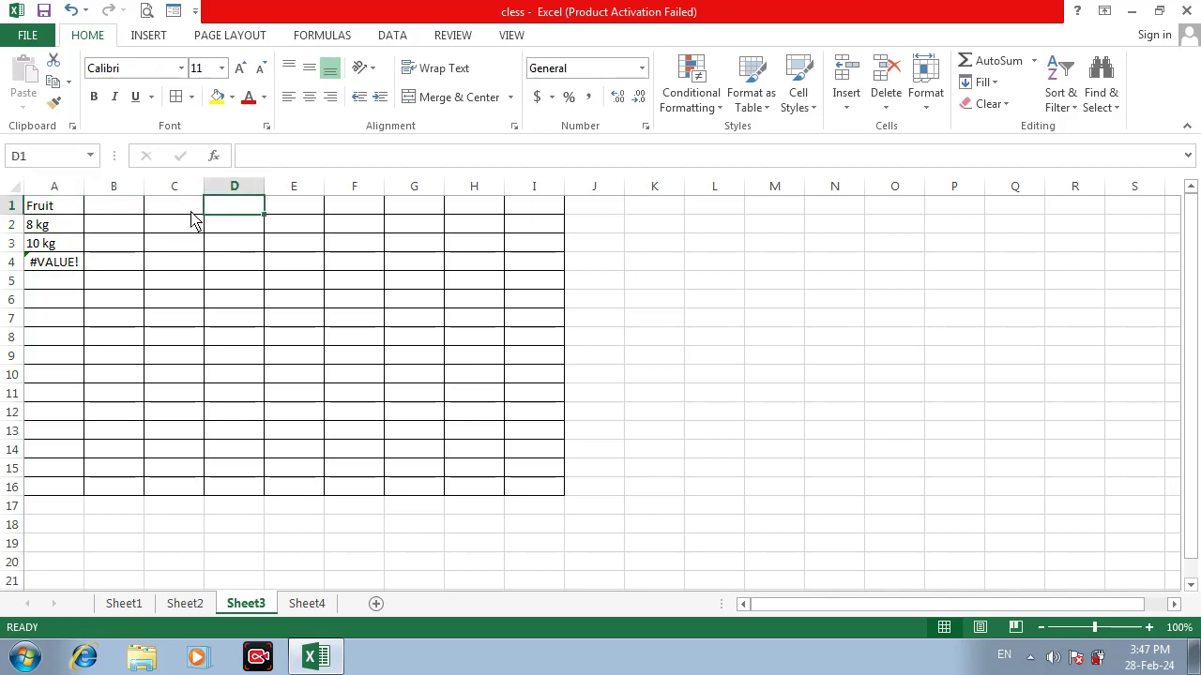
{"action": "left_click", "coordinate": [194, 212]}
{"action": "key", "text": "Down"}
{"action": "key", "text": "Down"}
{"action": "left_click_drag", "start_coordinate": [186, 207], "coordinate": [201, 375]}
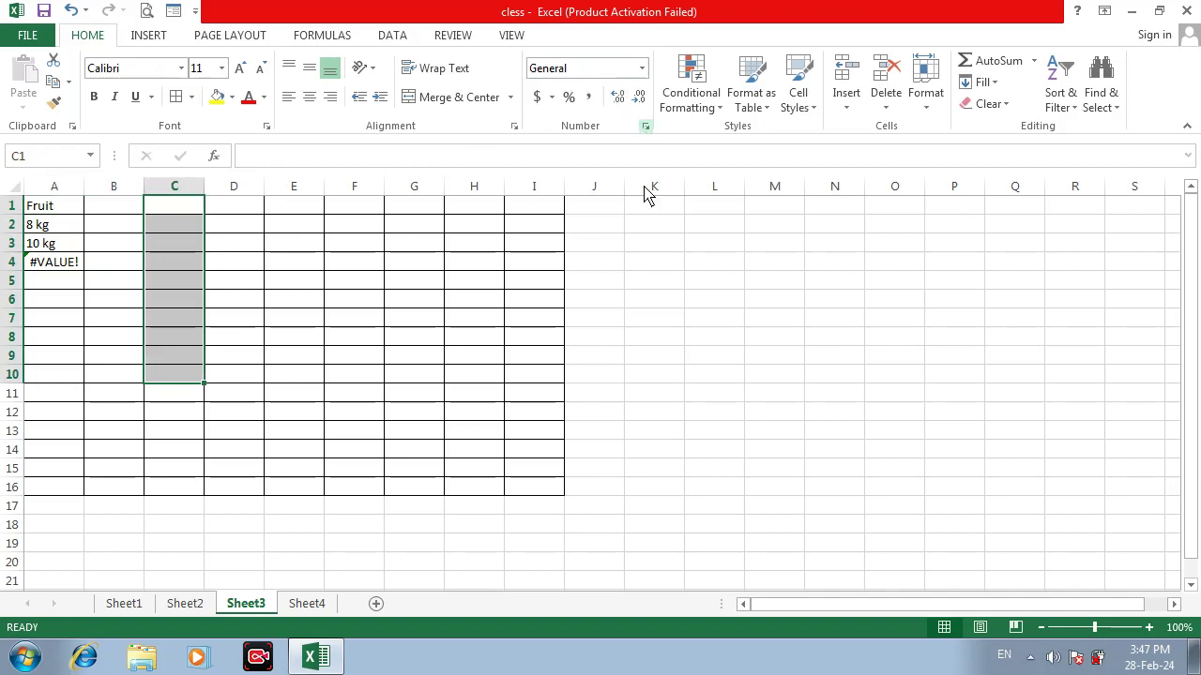
{"action": "left_click", "coordinate": [646, 127]}
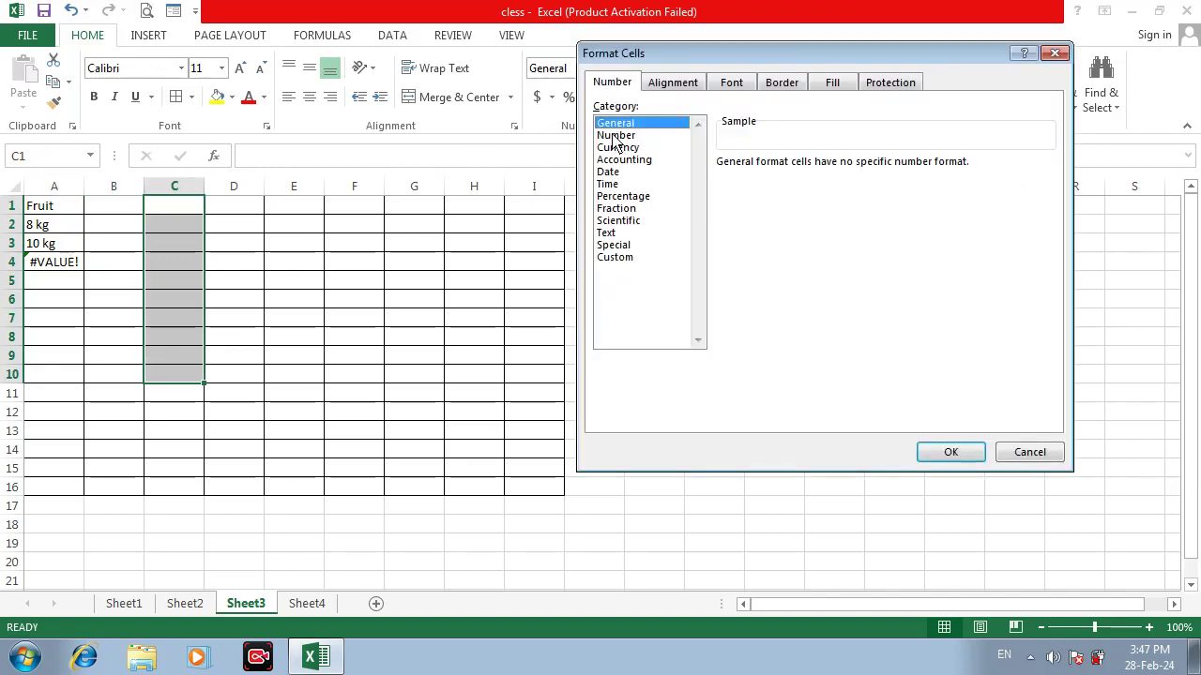
{"action": "left_click", "coordinate": [617, 135]}
{"action": "left_click", "coordinate": [619, 258]}
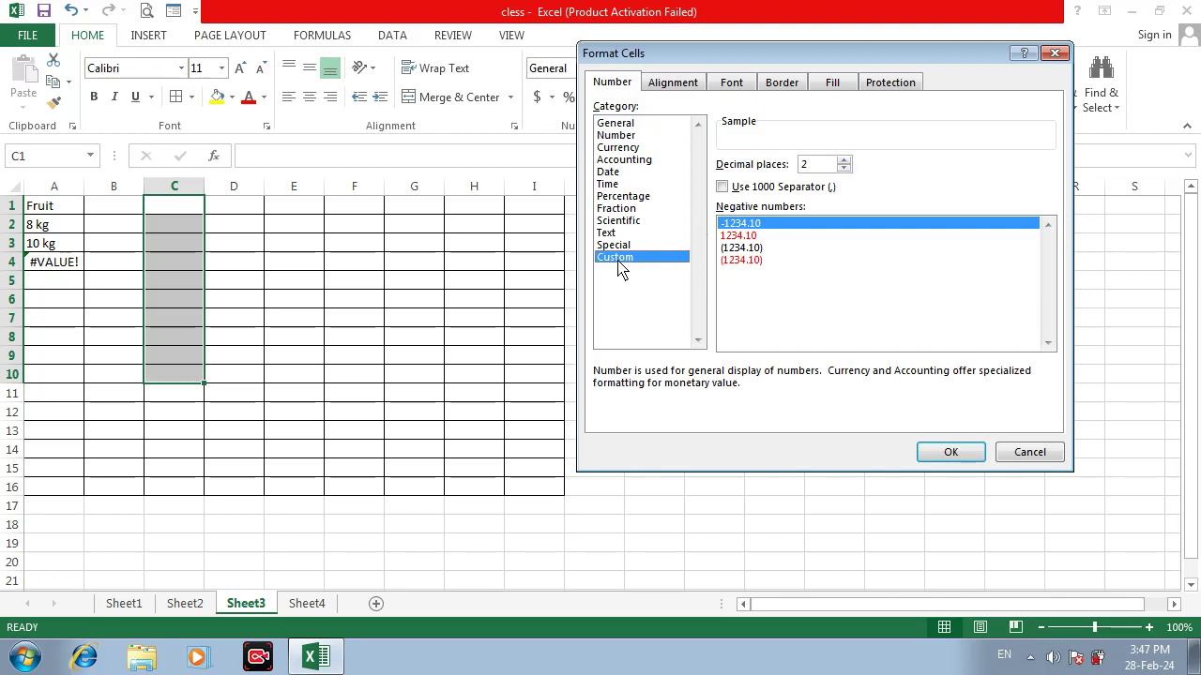
{"action": "left_click", "coordinate": [725, 212]}
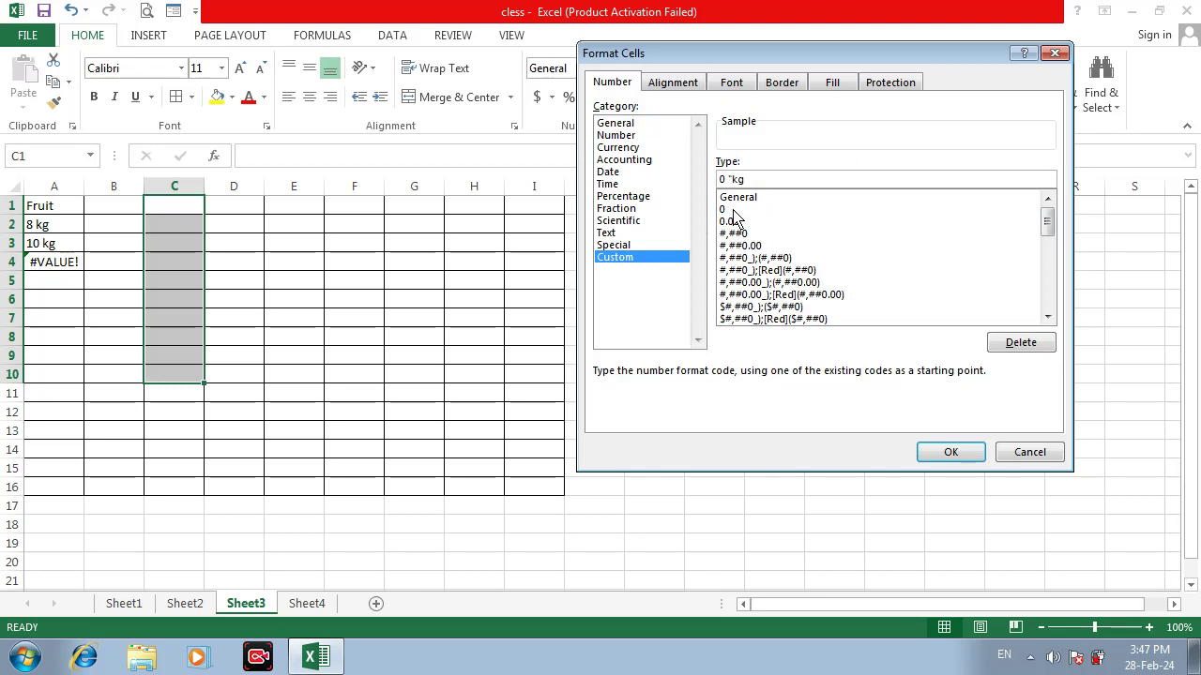
{"action": "left_click", "coordinate": [957, 455]}
{"action": "left_click", "coordinate": [519, 375]}
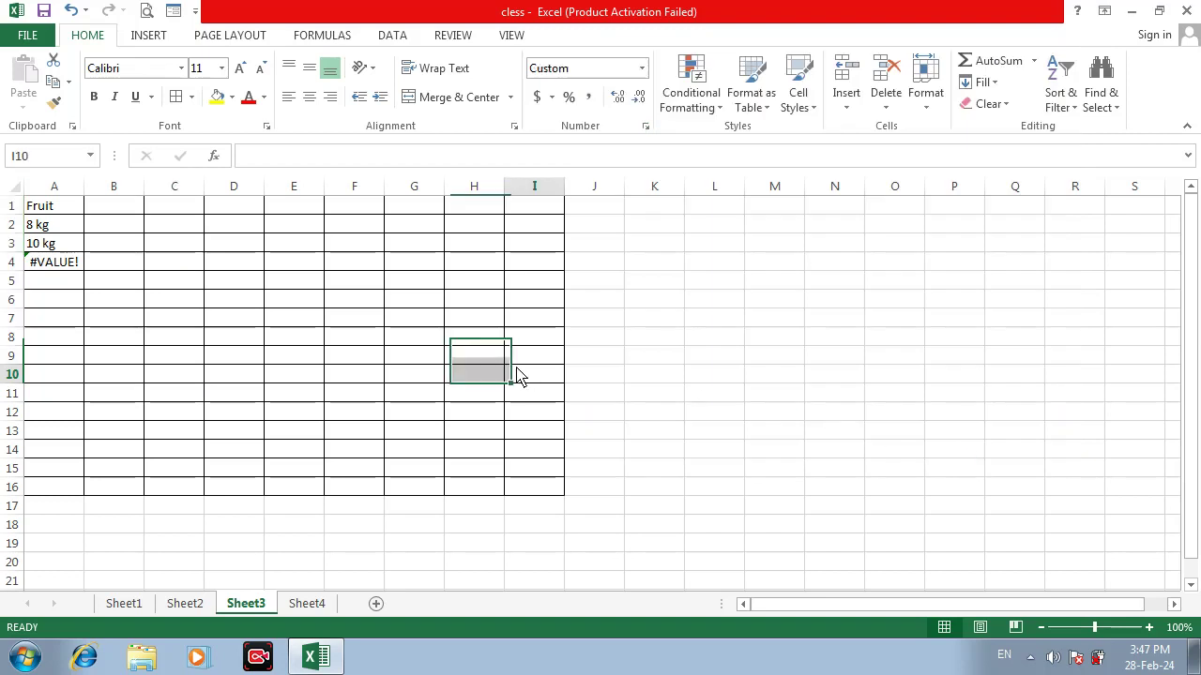
Enter the numbers 10, 20, 35 and 25 in cells C1 to C4
{"action": "left_click", "coordinate": [188, 212]}
{"action": "type", "text": "10"}
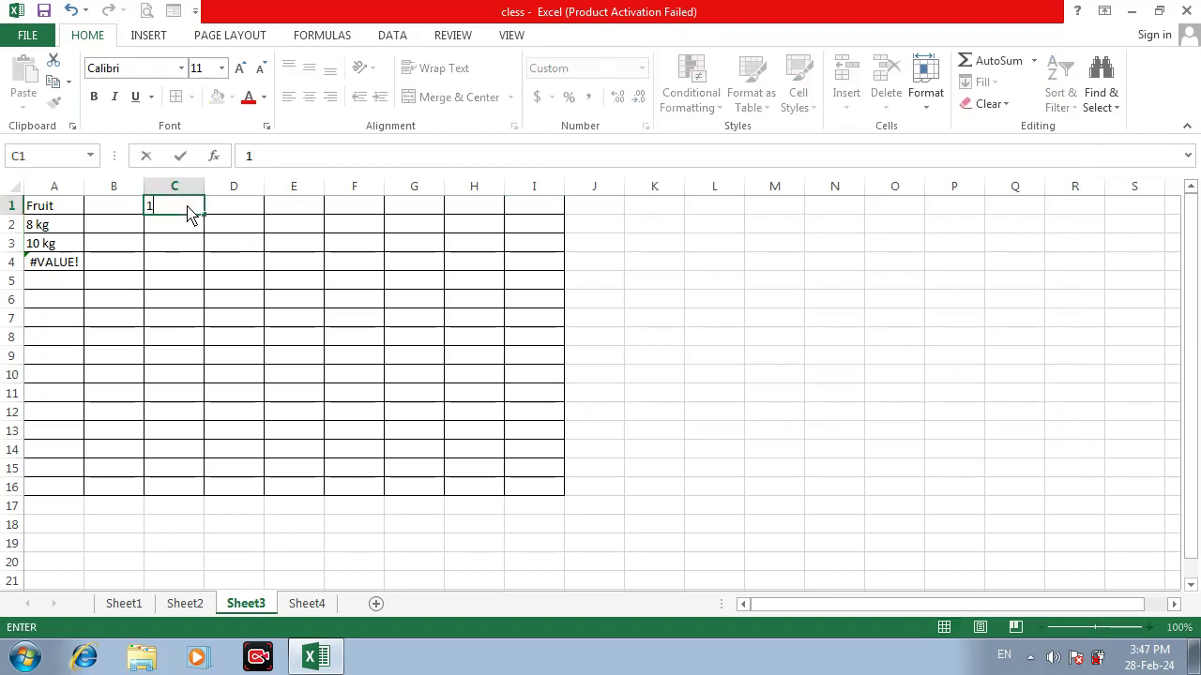
{"action": "key", "text": "Return"}
{"action": "type", "text": "20"}
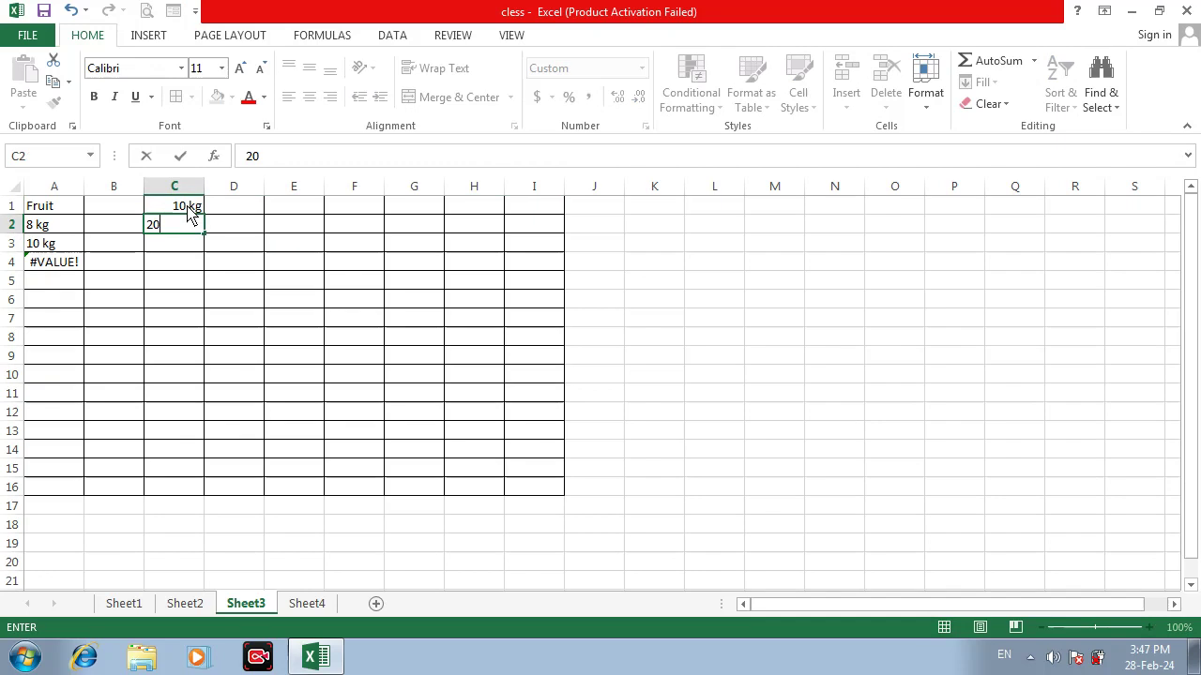
{"action": "key", "text": "Return"}
{"action": "type", "text": "35"}
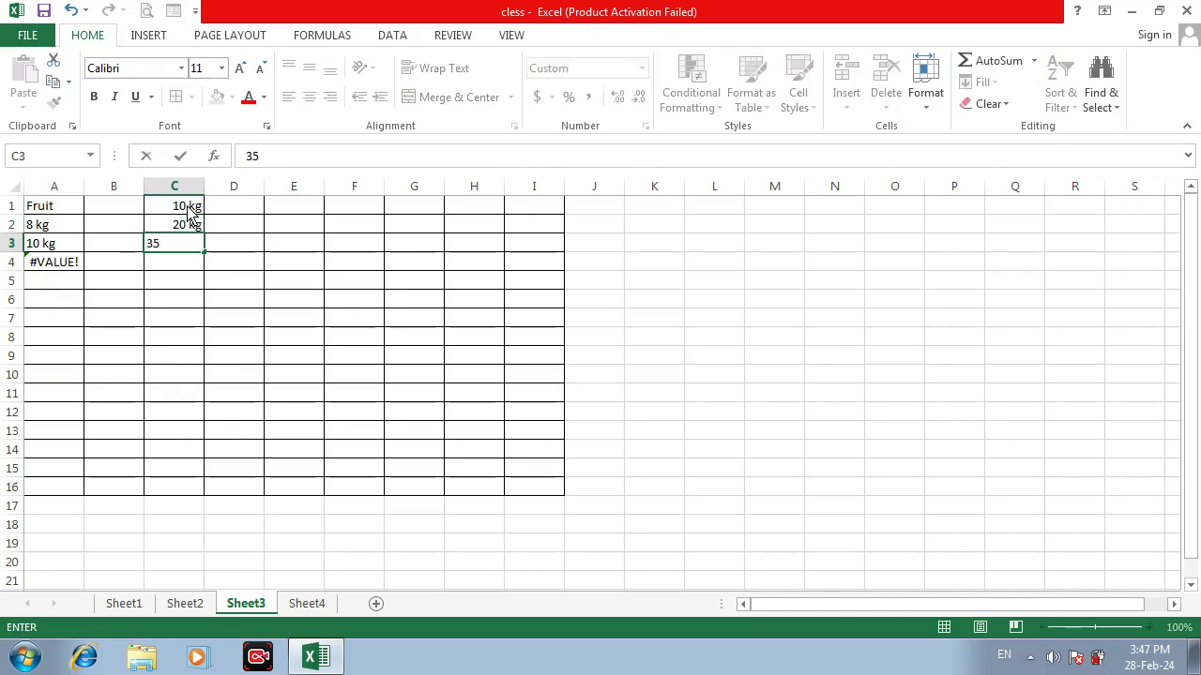
{"action": "key", "text": "Return"}
{"action": "type", "text": "25"}
{"action": "key", "text": "Return"}
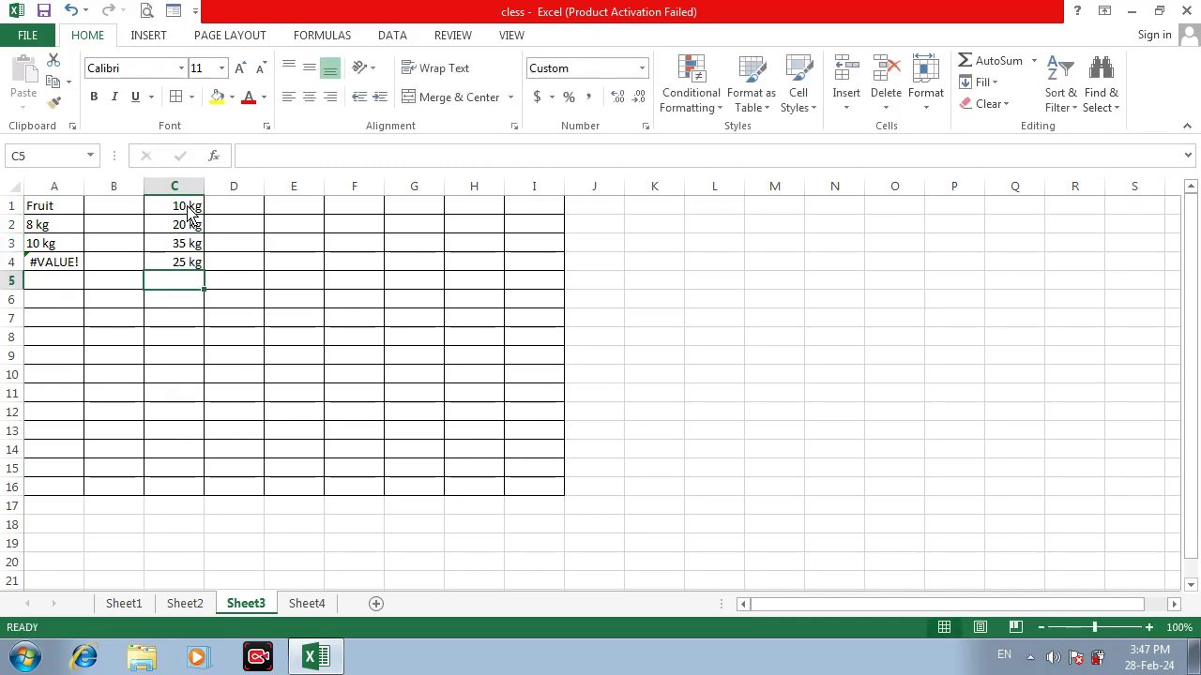
Total the four weights in cell C14 with the formula =C1+C2+C3+C4
{"action": "left_click", "coordinate": [185, 455]}
{"action": "type", "text": "="}
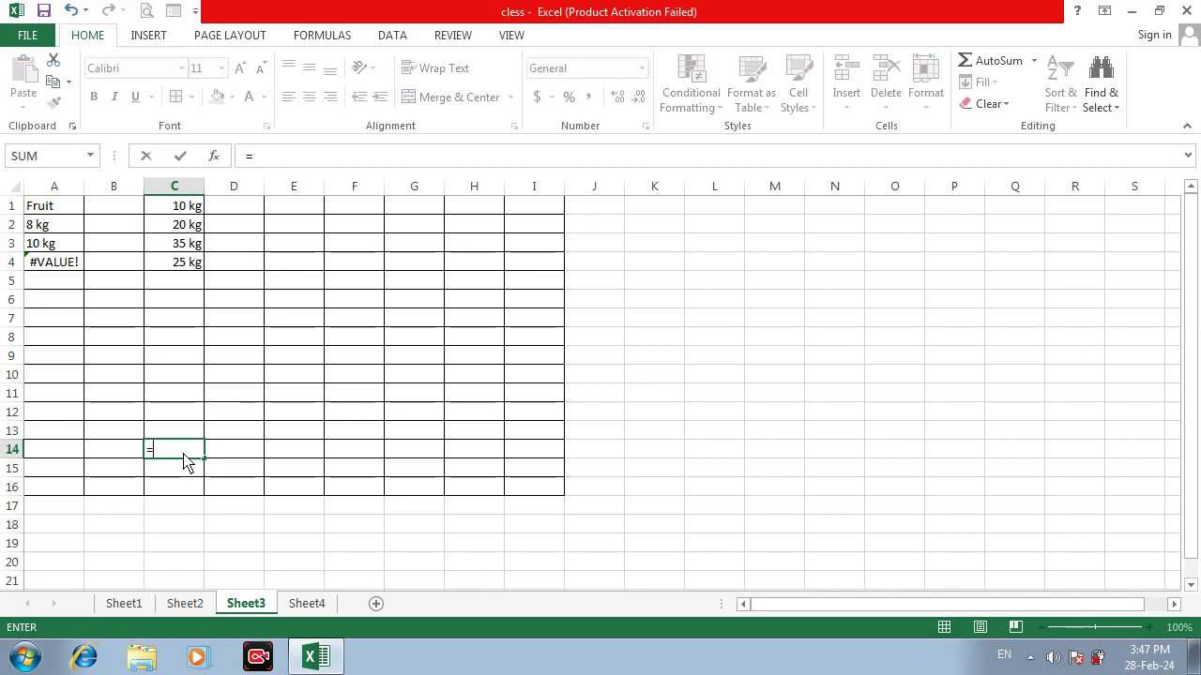
{"action": "left_click", "coordinate": [197, 210]}
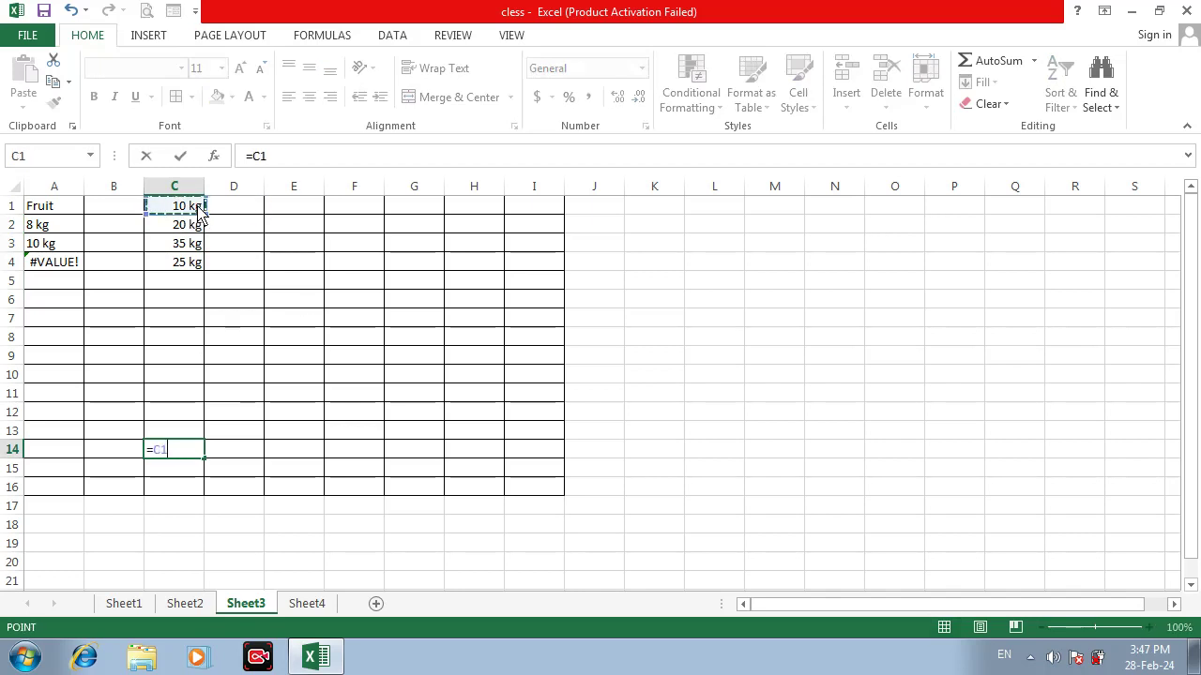
{"action": "type", "text": "+"}
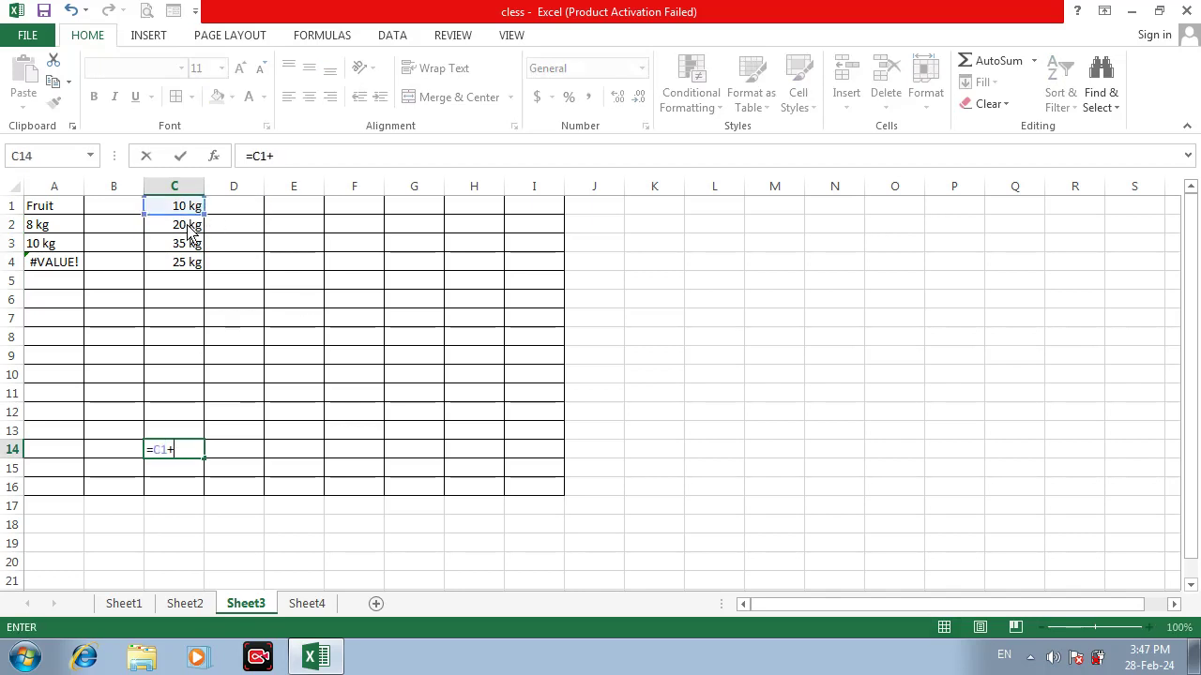
{"action": "left_click", "coordinate": [189, 229]}
{"action": "type", "text": "+"}
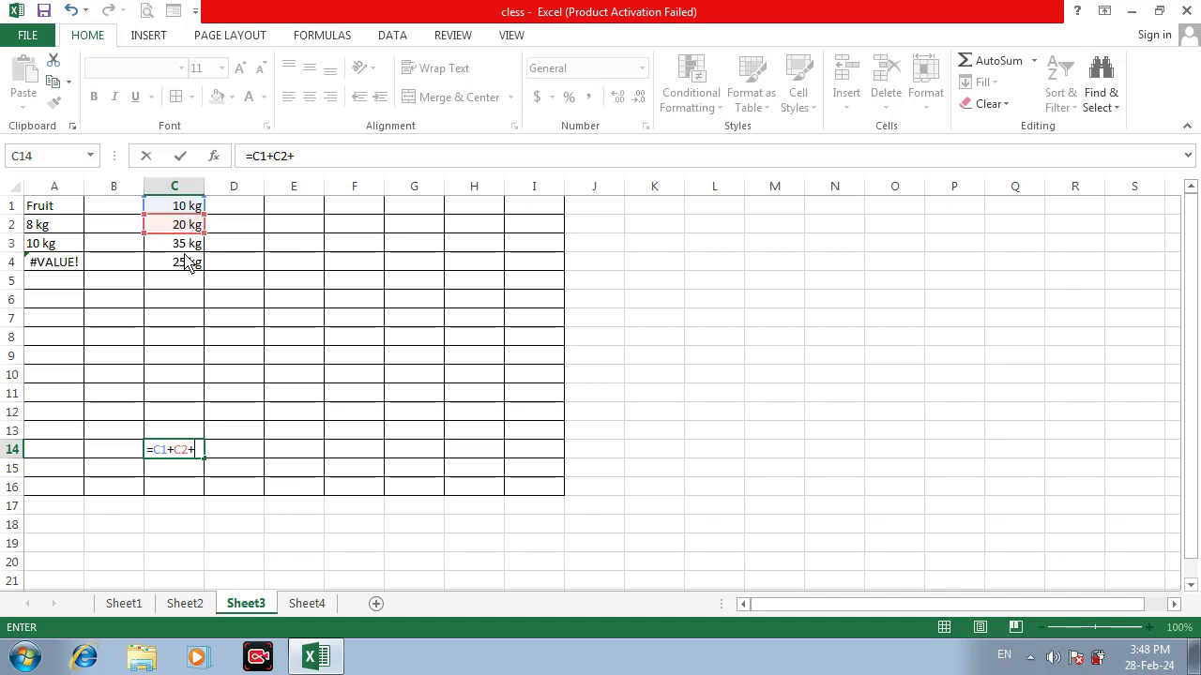
{"action": "left_click", "coordinate": [184, 247]}
{"action": "type", "text": "+"}
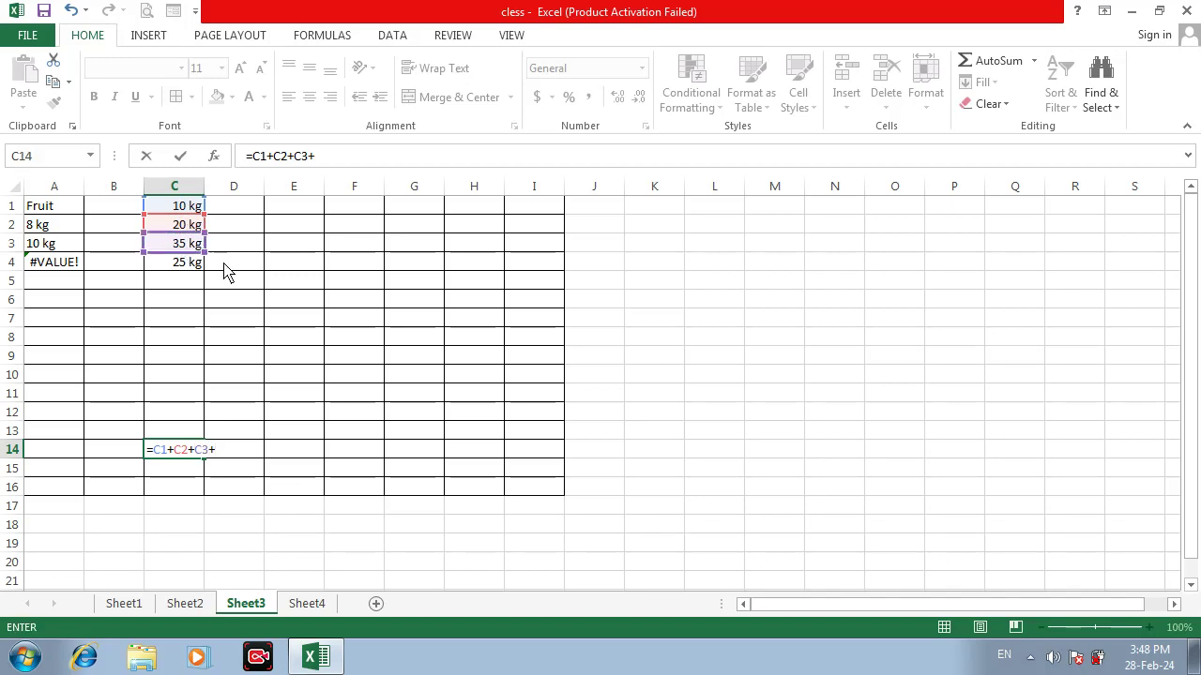
{"action": "left_click", "coordinate": [200, 268]}
{"action": "key", "text": "Return"}
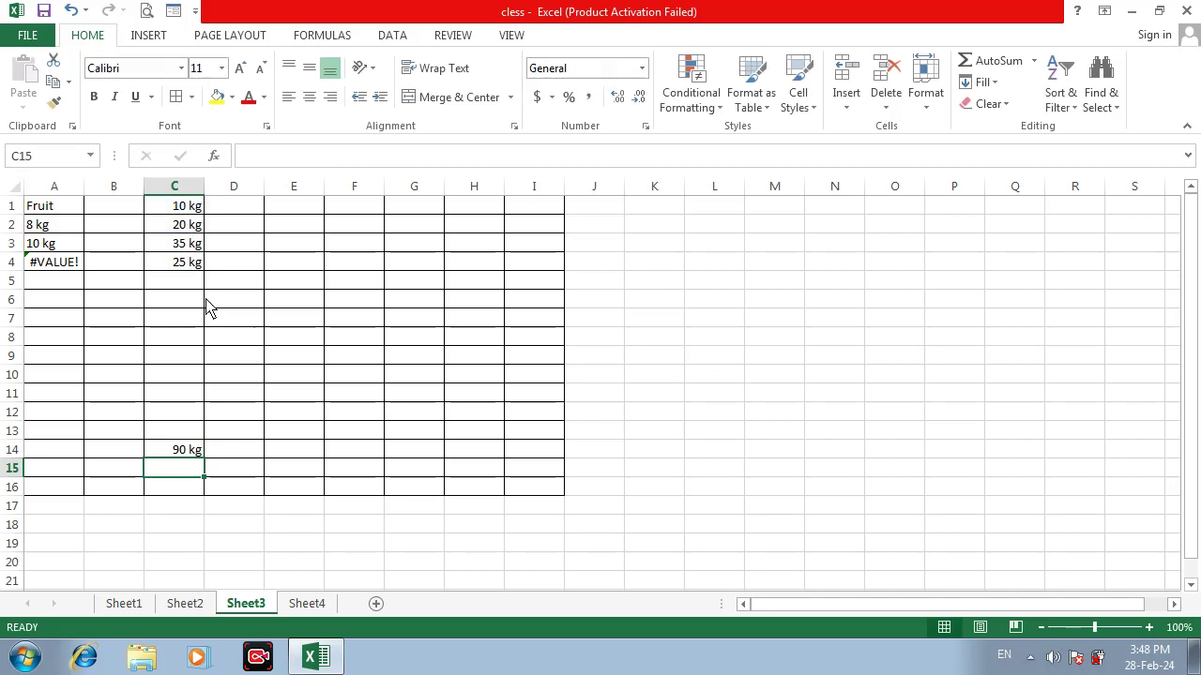
Review the formula in cell A4 and the custom number format applied to cell C1
{"action": "left_click", "coordinate": [62, 267]}
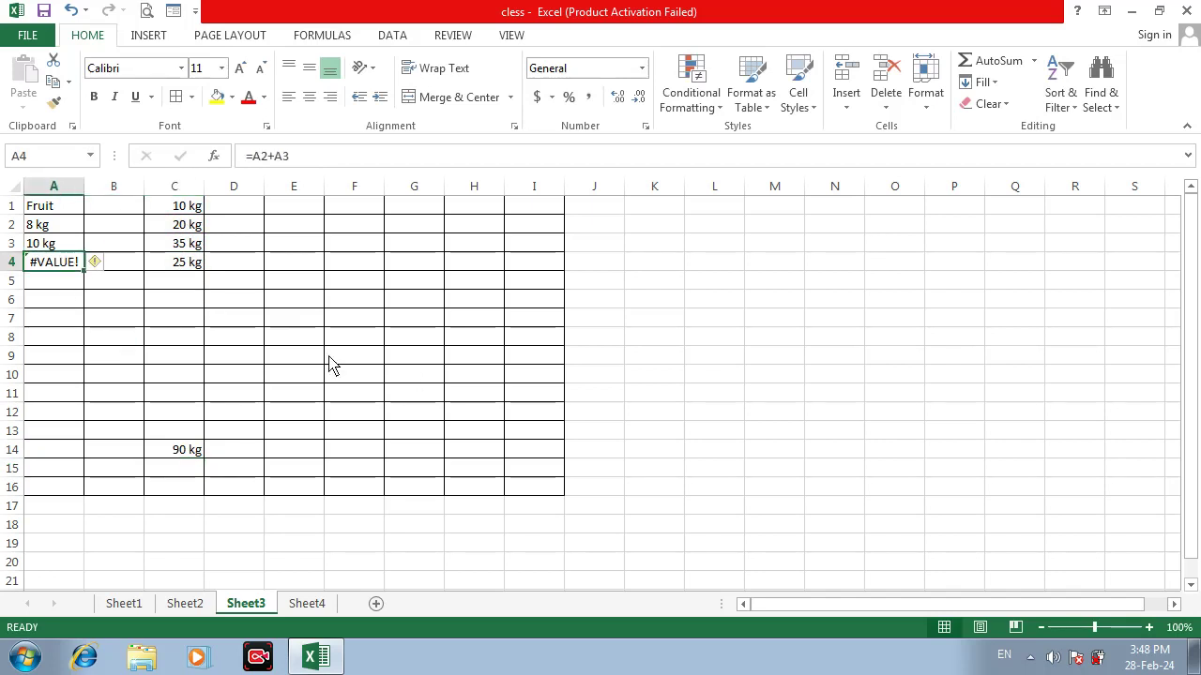
{"action": "left_click", "coordinate": [188, 207]}
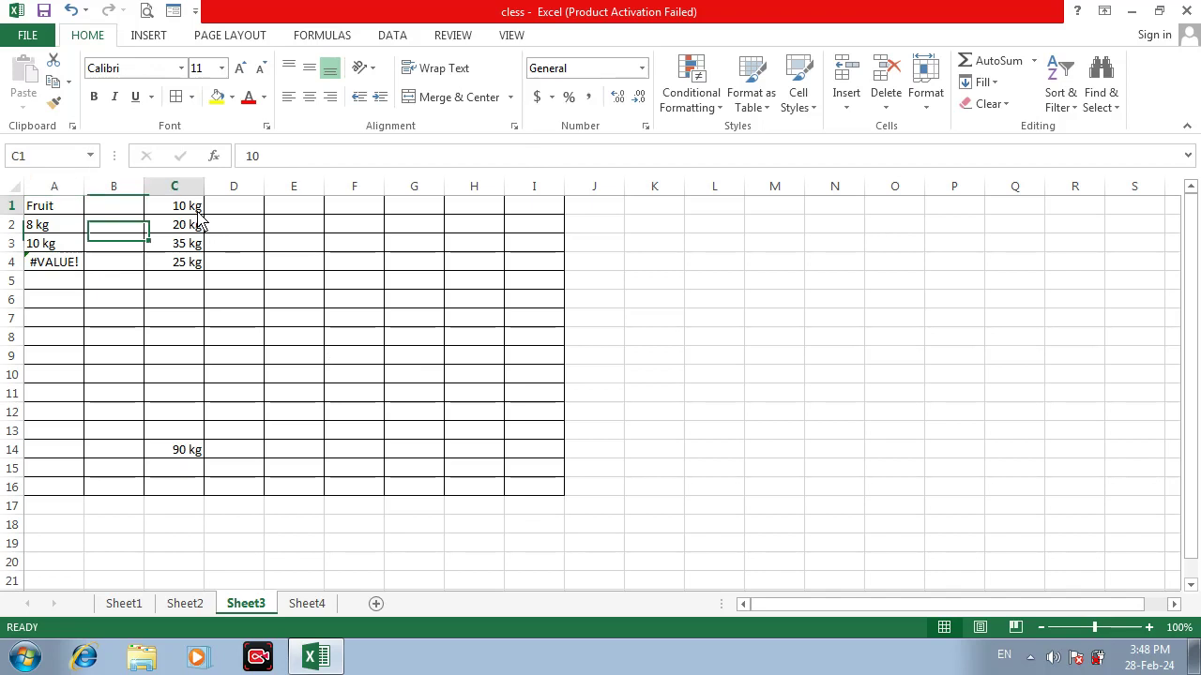
{"action": "left_click", "coordinate": [645, 127]}
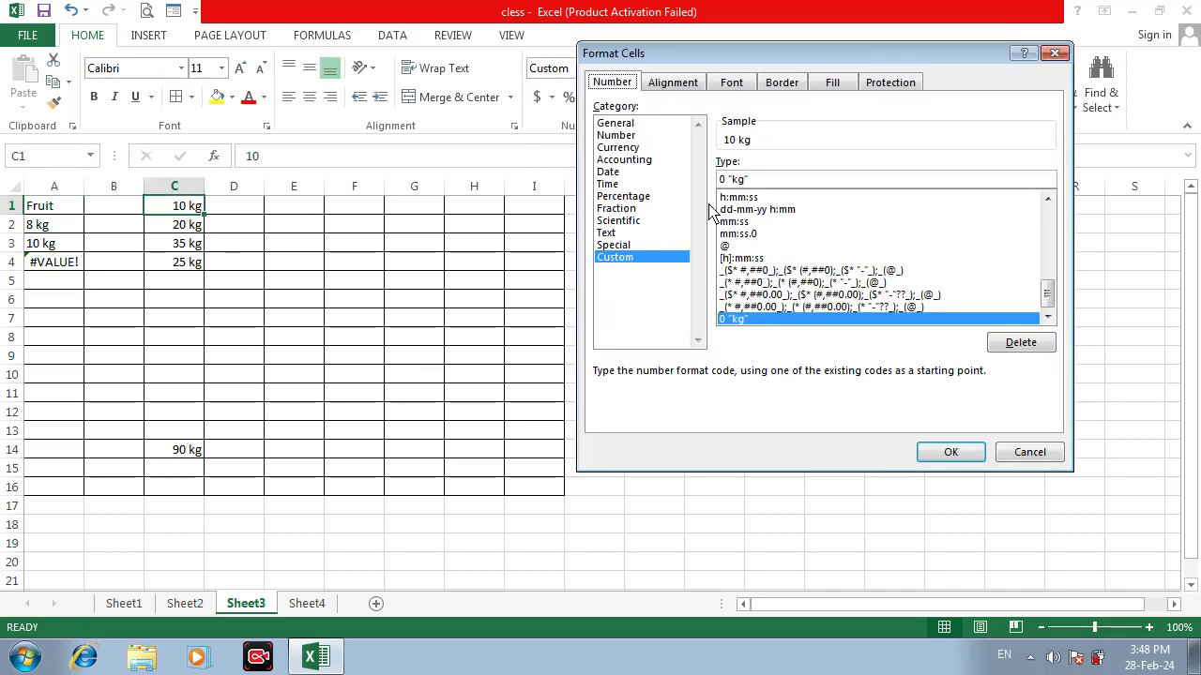
{"action": "left_click", "coordinate": [611, 261]}
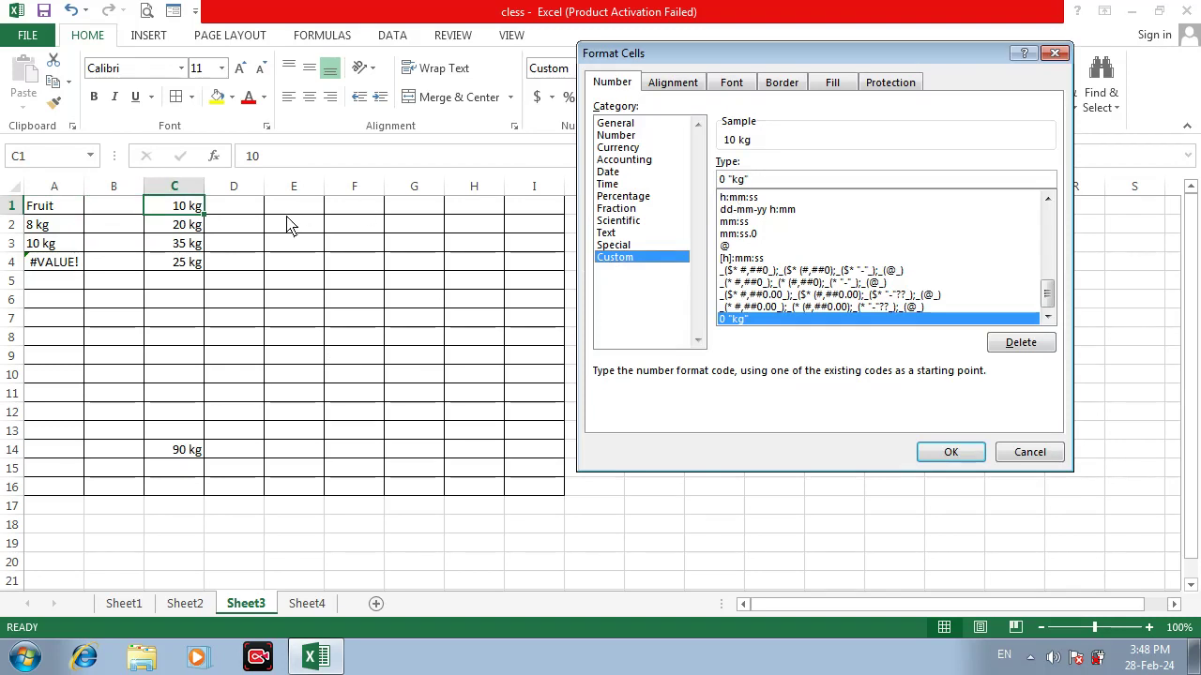
{"action": "left_click", "coordinate": [950, 450]}
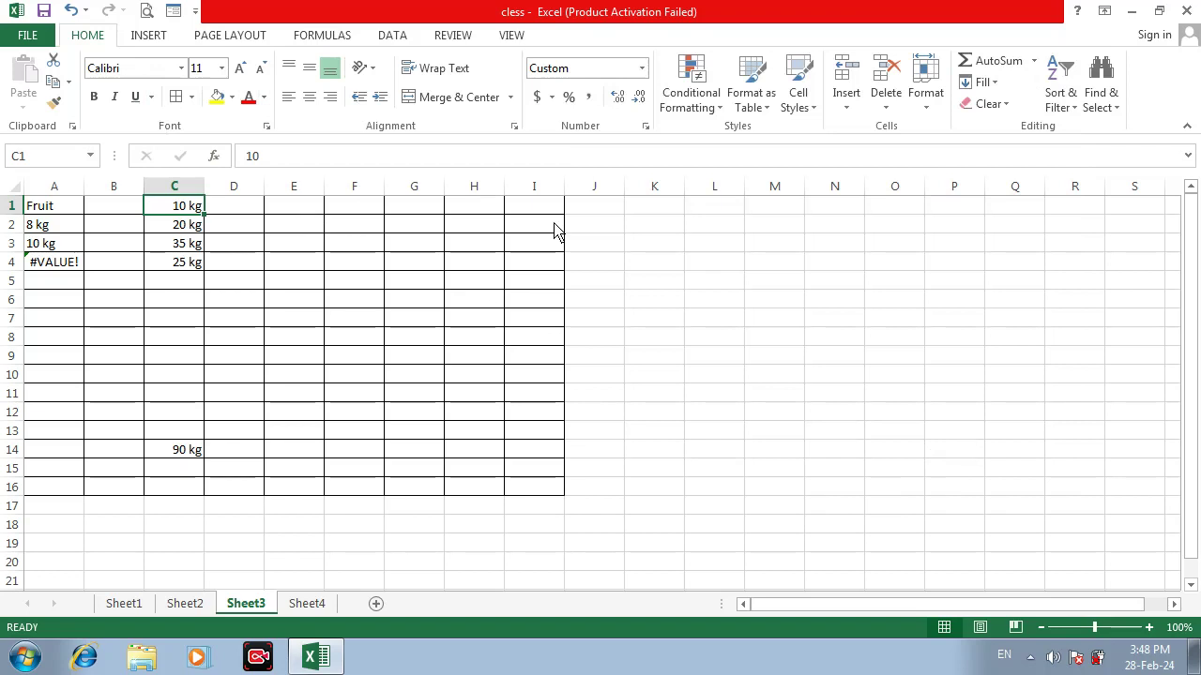
Delete the four blank columns C to F between STUDENT NAME and CLASS on Sheet1
{"action": "left_click", "coordinate": [185, 603]}
{"action": "left_click", "coordinate": [151, 605]}
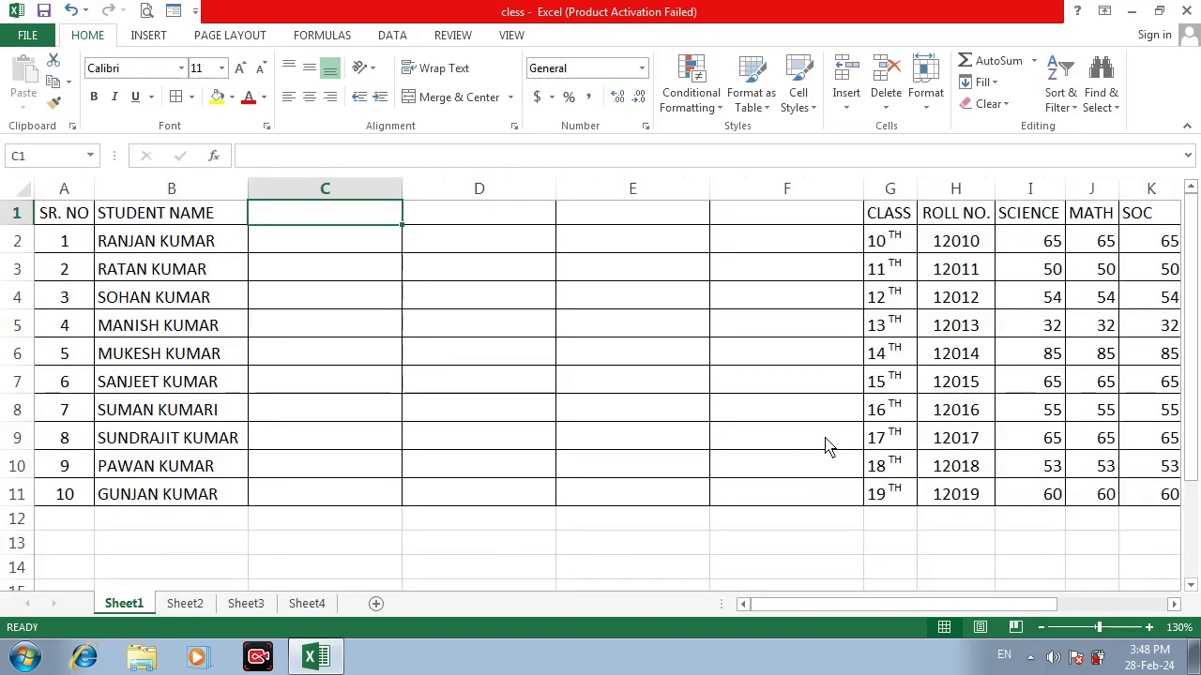
{"action": "left_click_drag", "start_coordinate": [345, 195], "coordinate": [723, 197]}
{"action": "key", "text": "ctrl+minus"}
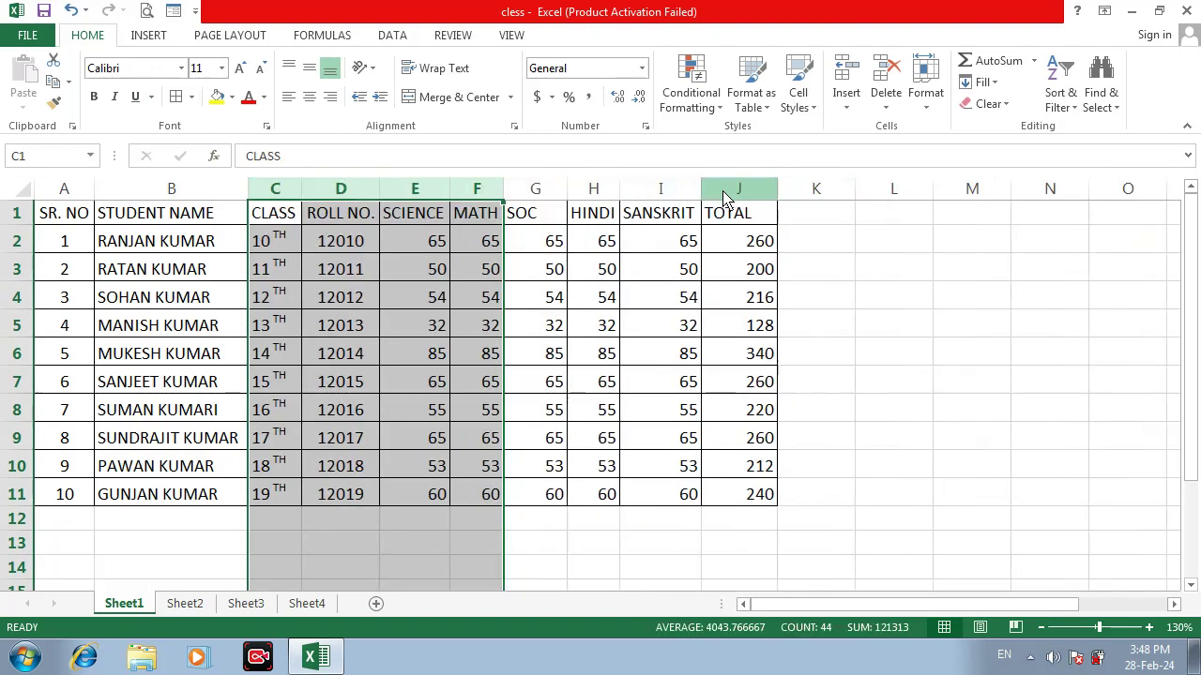
{"action": "left_click", "coordinate": [1094, 306]}
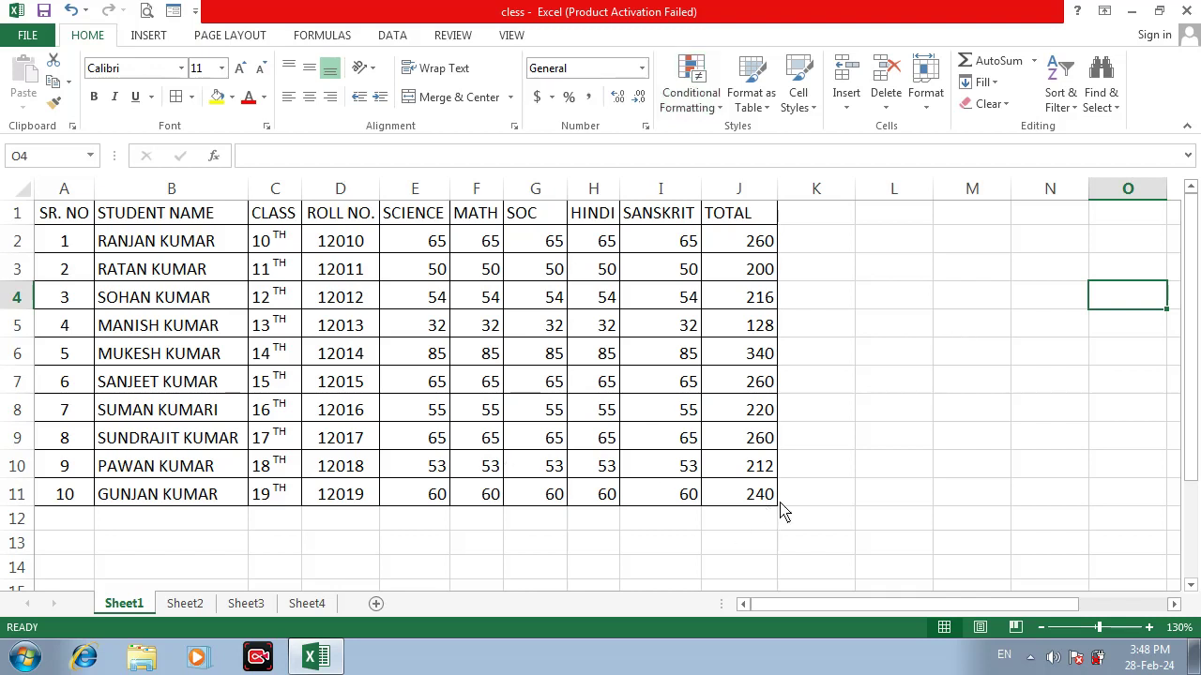
Add the headings Absent in K1 and Present in L1 after the TOTAL column
{"action": "left_click", "coordinate": [810, 379]}
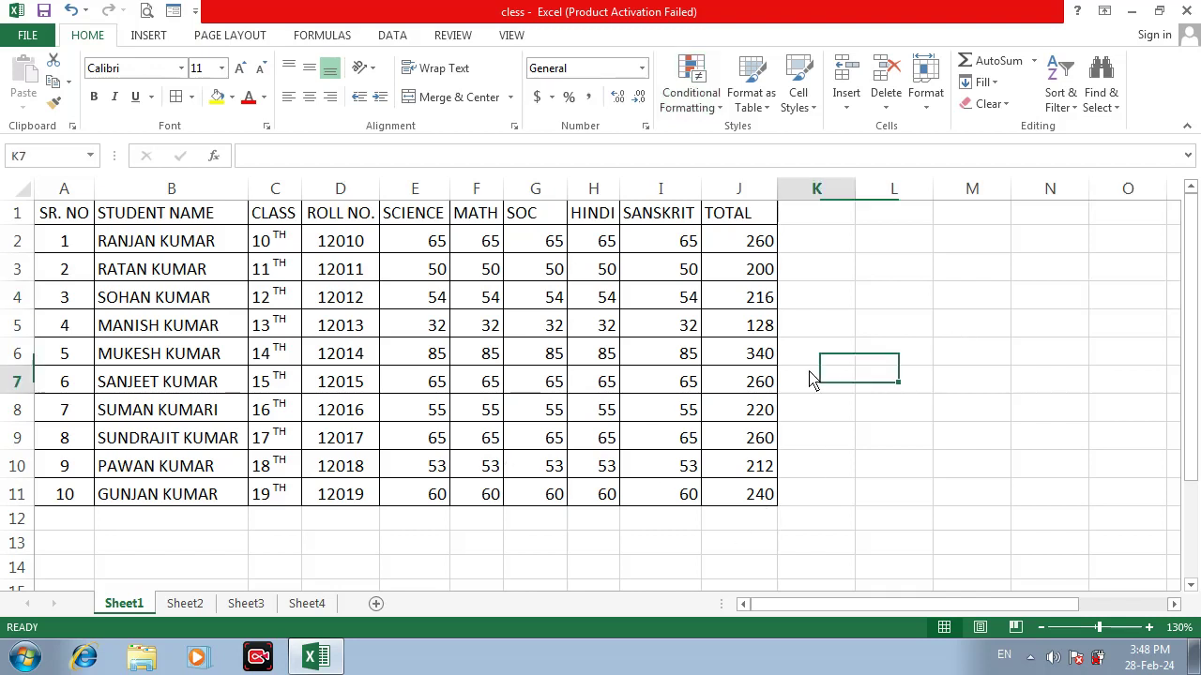
{"action": "left_click", "coordinate": [820, 216]}
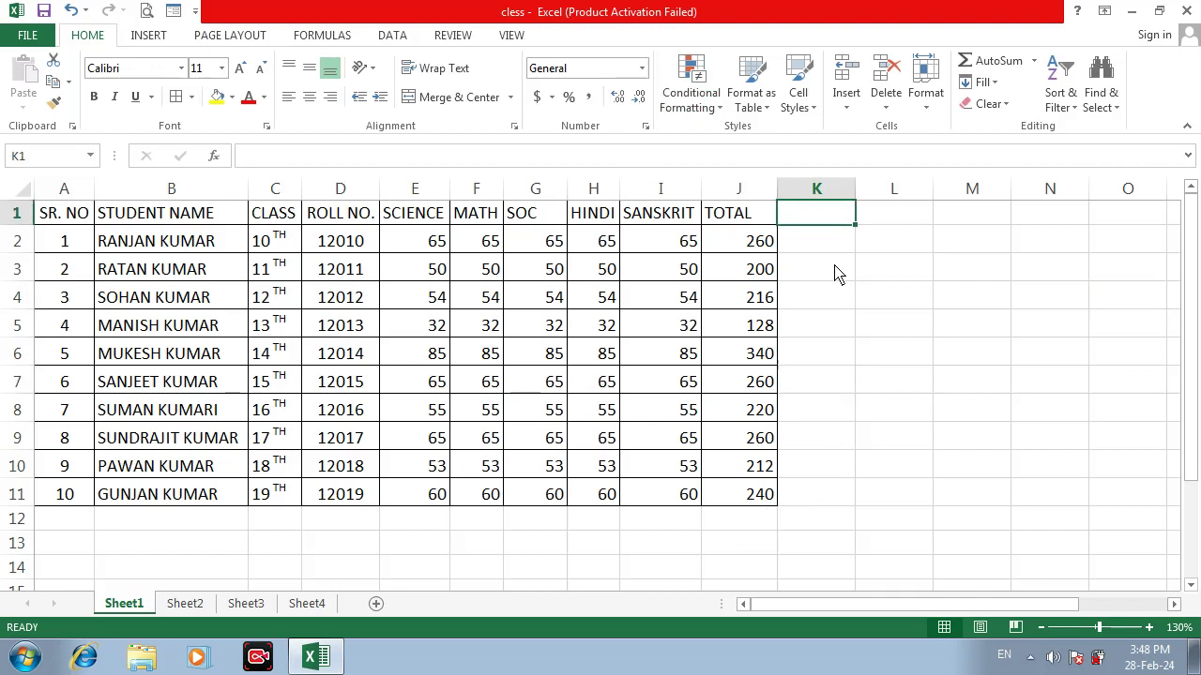
{"action": "type", "text": "Abse"}
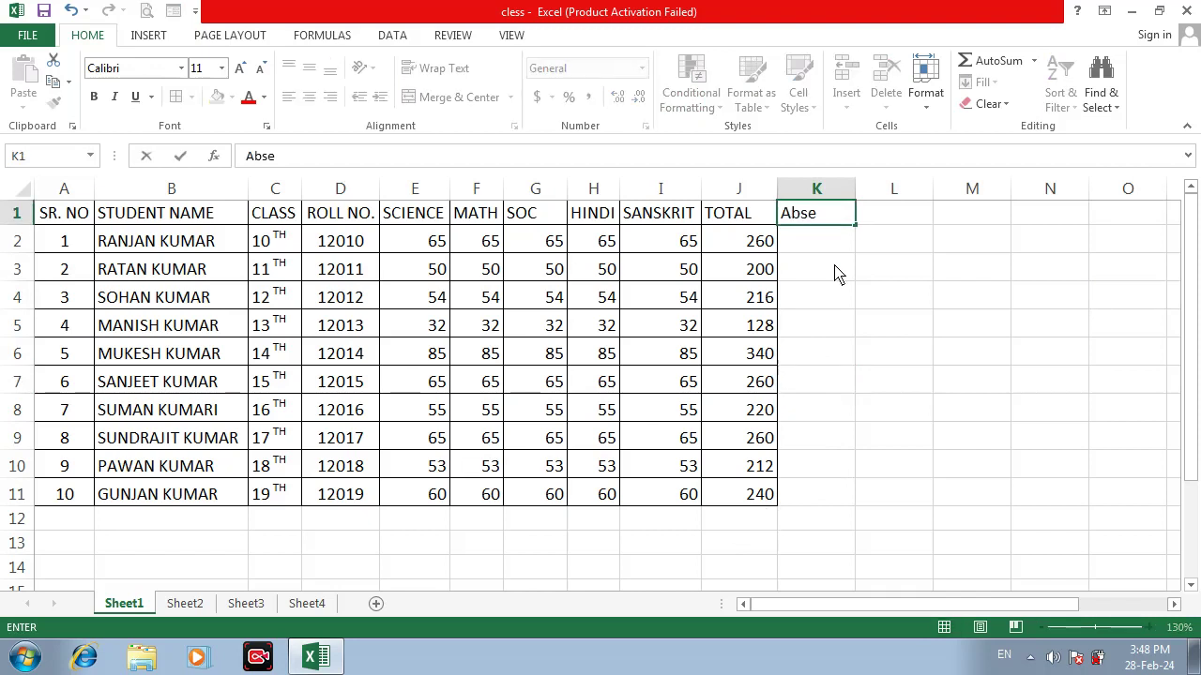
{"action": "type", "text": "nt"}
{"action": "key", "text": "Tab"}
{"action": "type", "text": "P"}
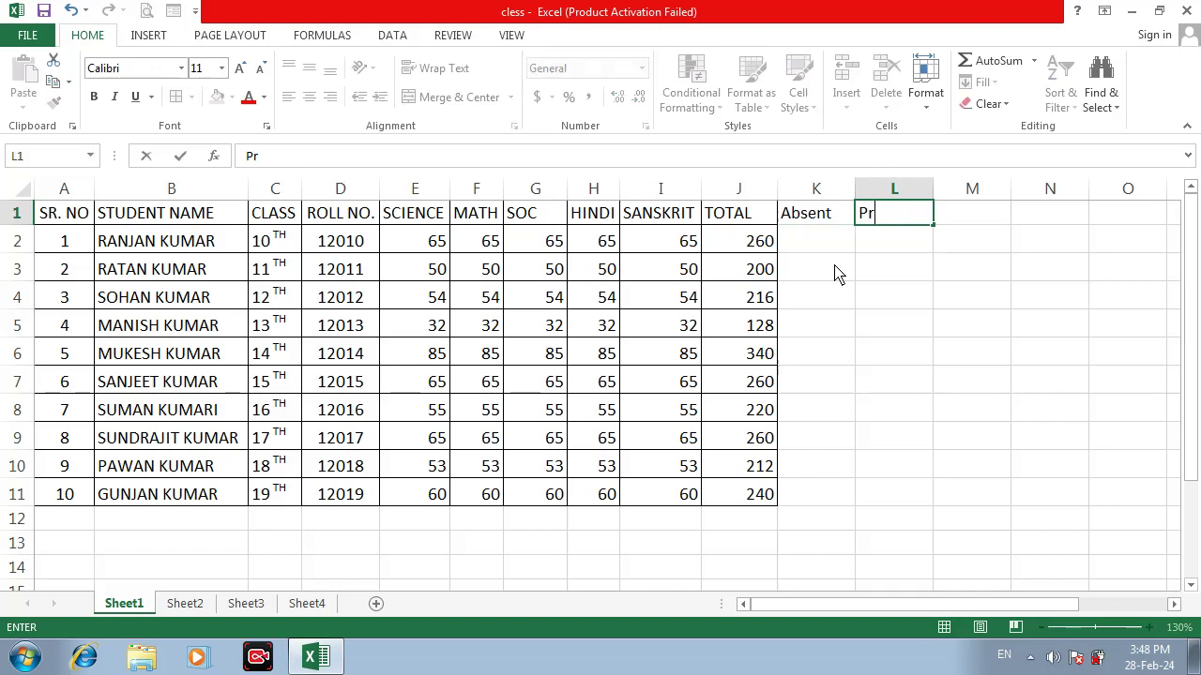
{"action": "key", "text": "Tab"}
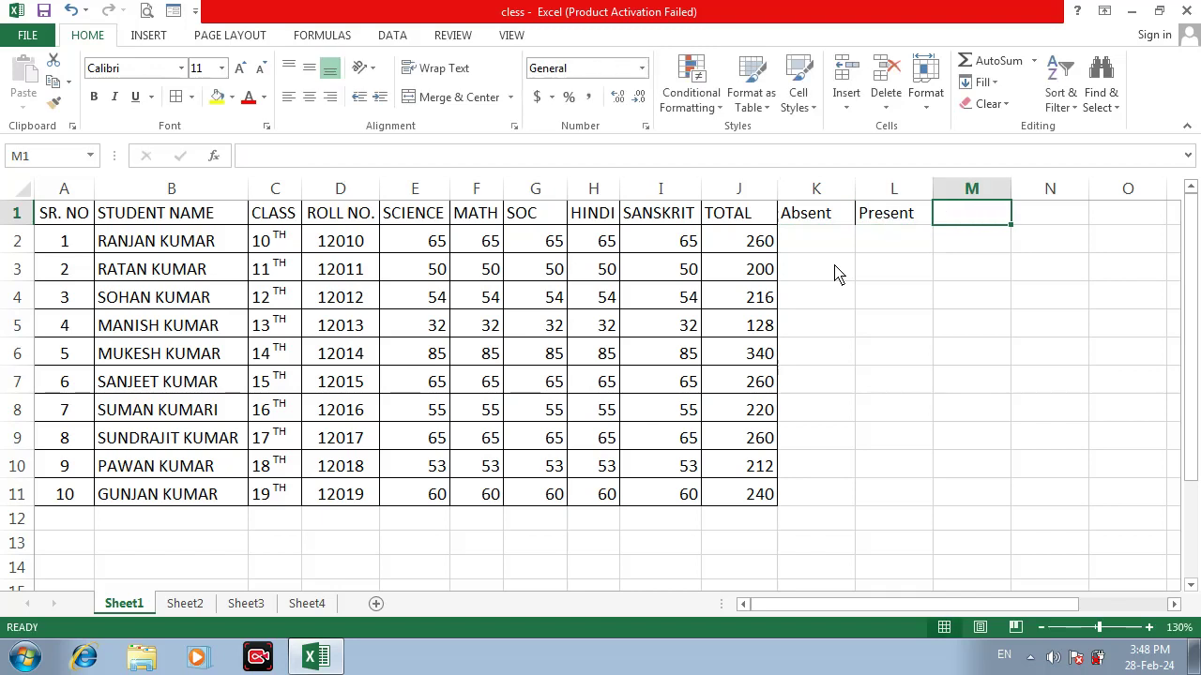
Add the heading Leave in M1 and apply all borders to the attendance cells K2:M11
{"action": "type", "text": "Leave"}
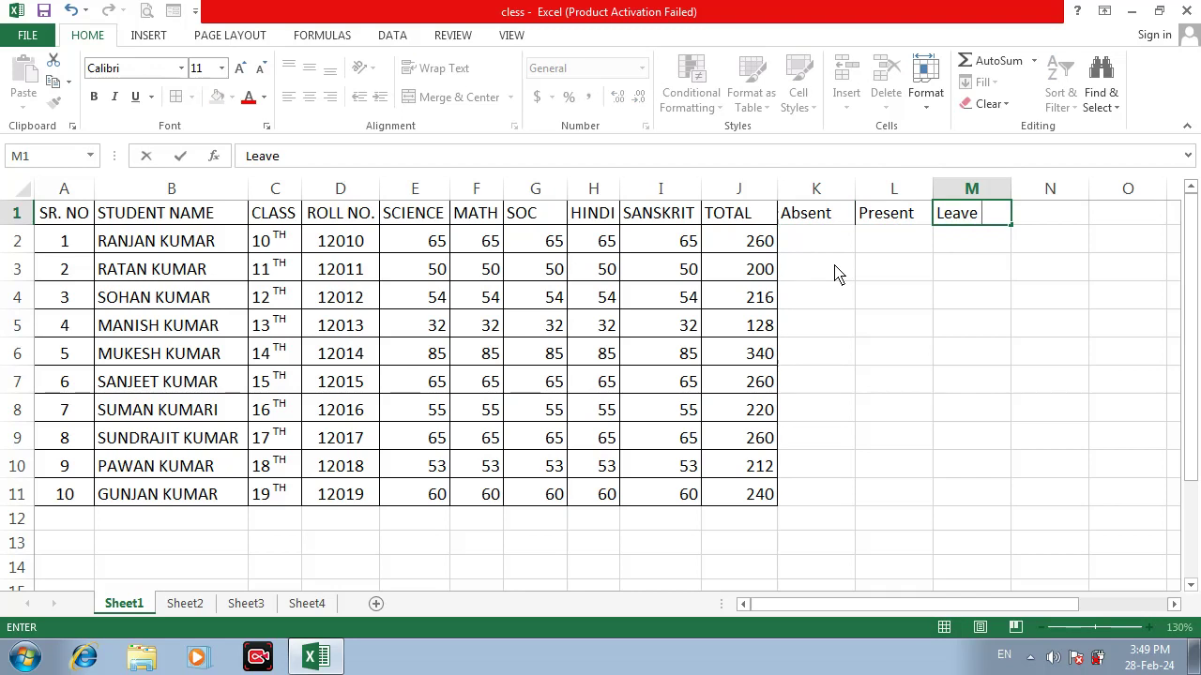
{"action": "key", "text": "Return"}
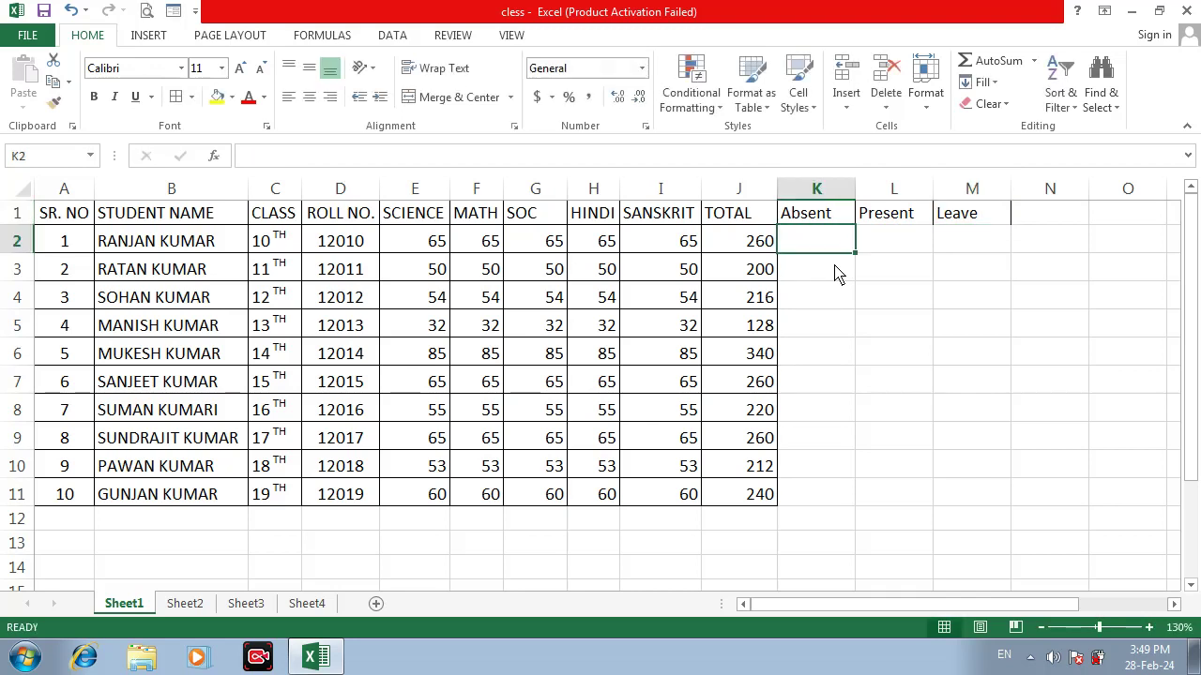
{"action": "left_click", "coordinate": [863, 324]}
{"action": "left_click_drag", "start_coordinate": [836, 250], "coordinate": [946, 474]}
{"action": "left_click", "coordinate": [891, 518]}
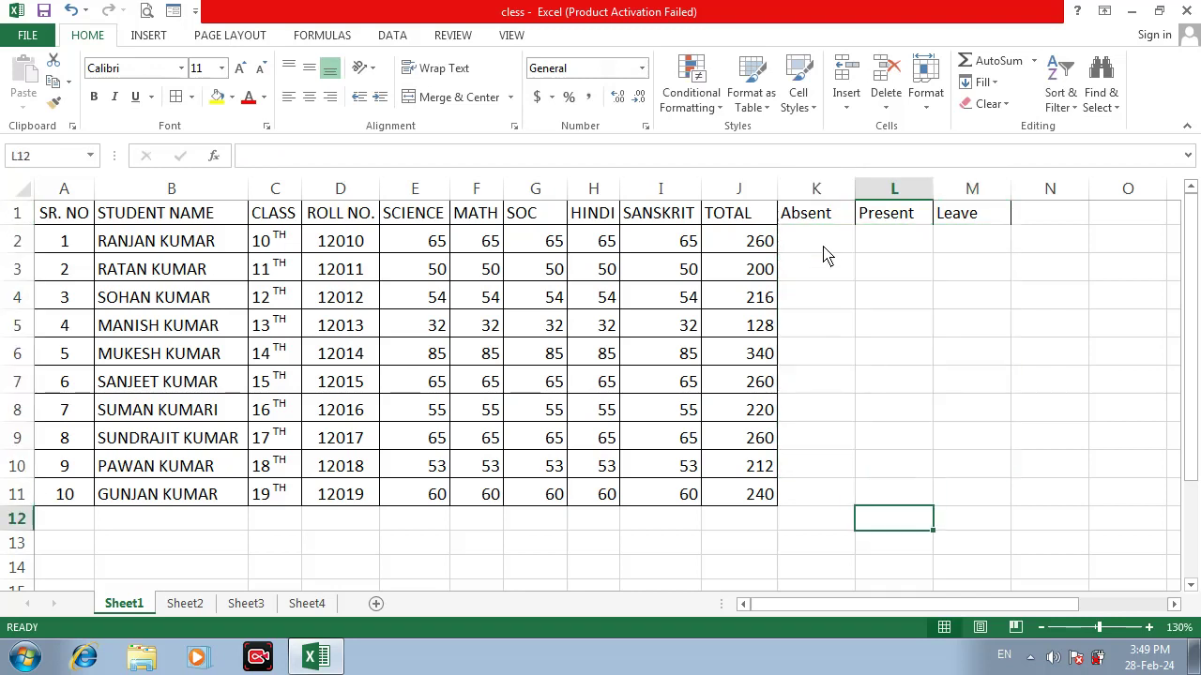
{"action": "left_click_drag", "start_coordinate": [826, 253], "coordinate": [975, 511]}
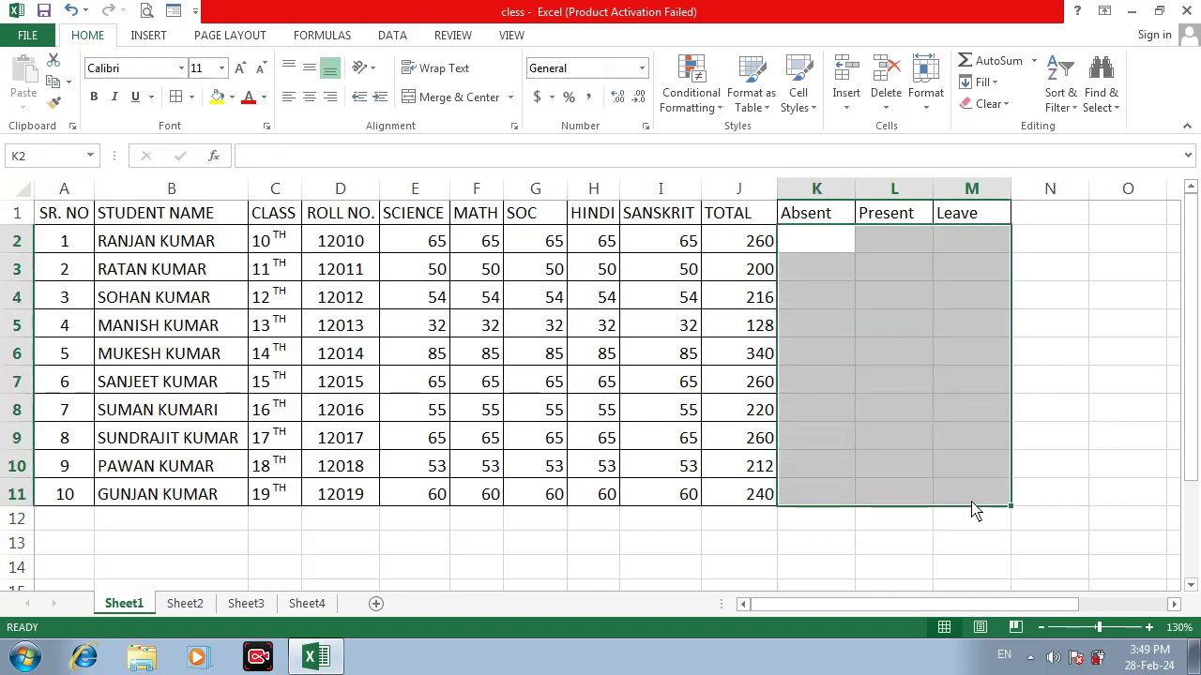
{"action": "key", "text": "alt+h"}
{"action": "key", "text": "b"}
{"action": "key", "text": "a"}
{"action": "left_click", "coordinate": [1064, 419]}
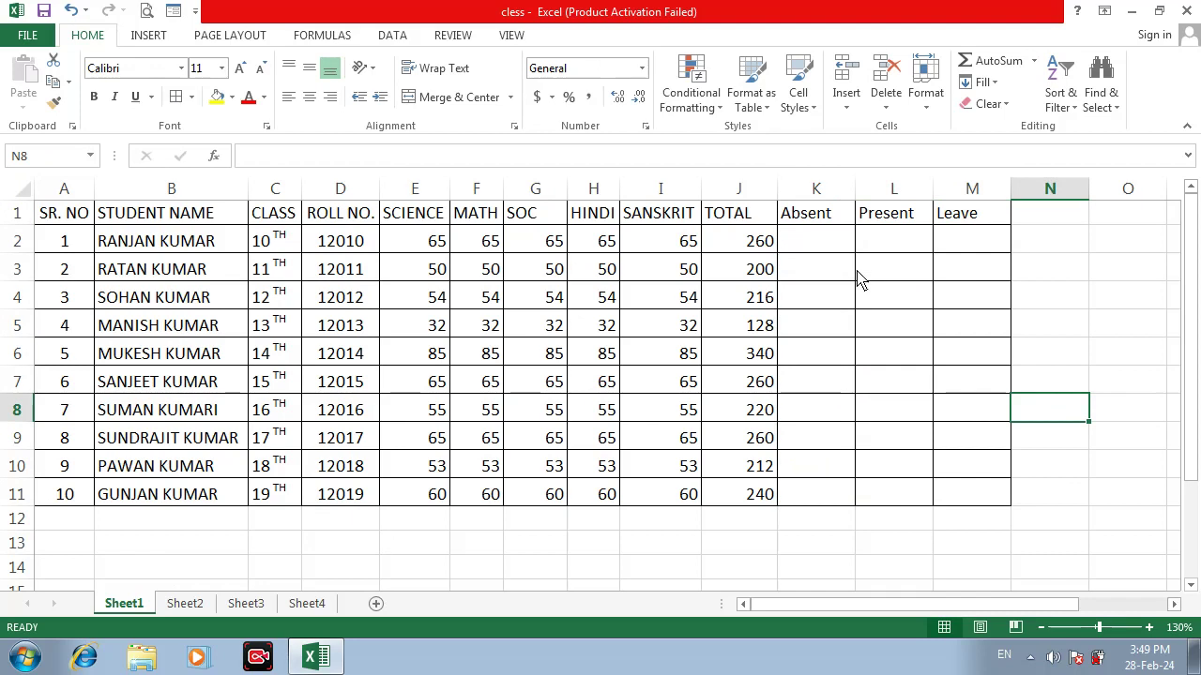
Start a Text That Contains conditional format for "P" on K2:M11, using a custom bold font without strikethrough
{"action": "left_click", "coordinate": [832, 251]}
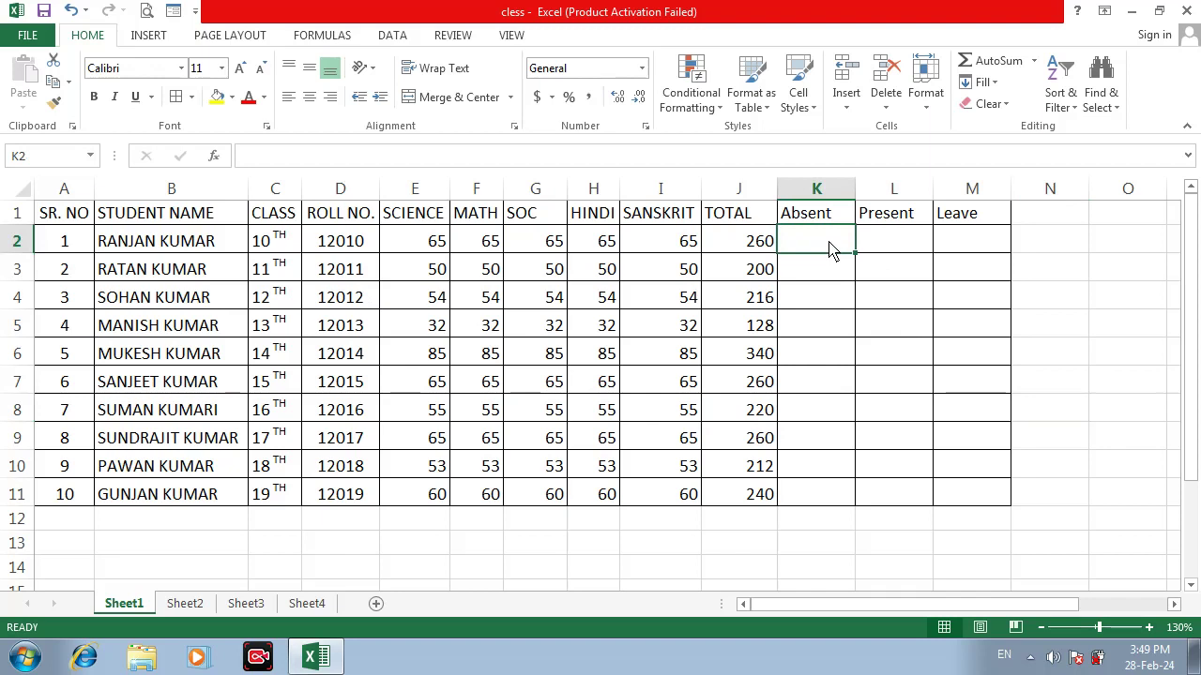
{"action": "left_click", "coordinate": [870, 329]}
{"action": "left_click_drag", "start_coordinate": [828, 241], "coordinate": [938, 490]}
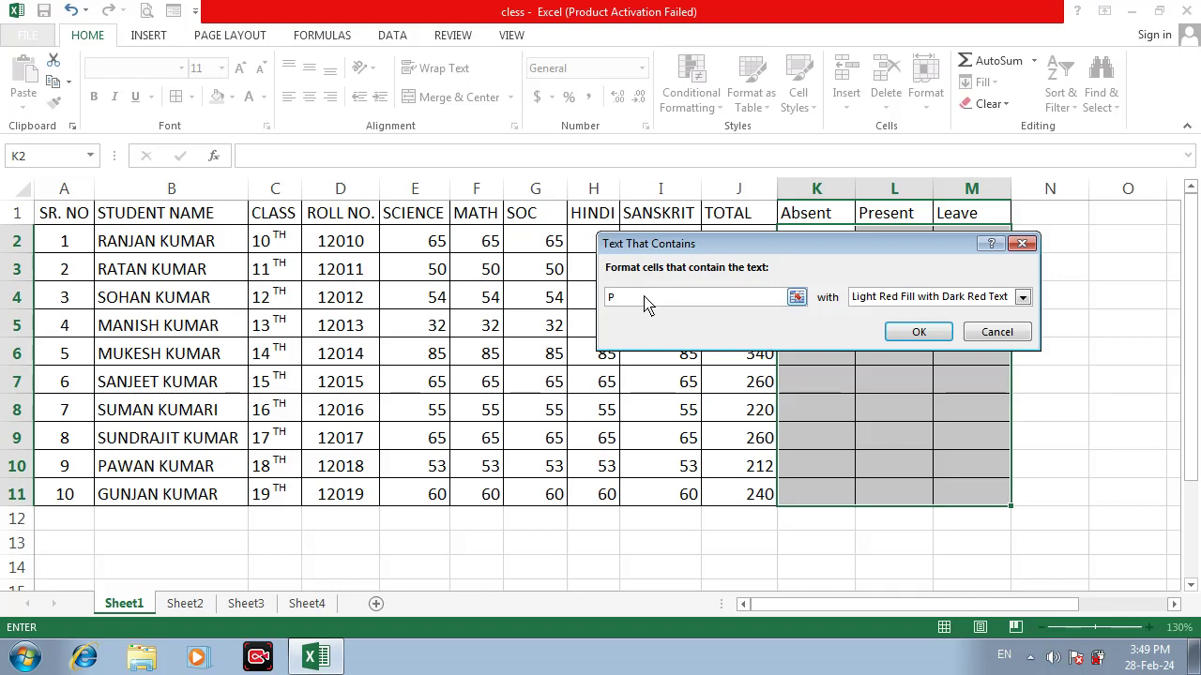
{"action": "left_click", "coordinate": [1020, 298]}
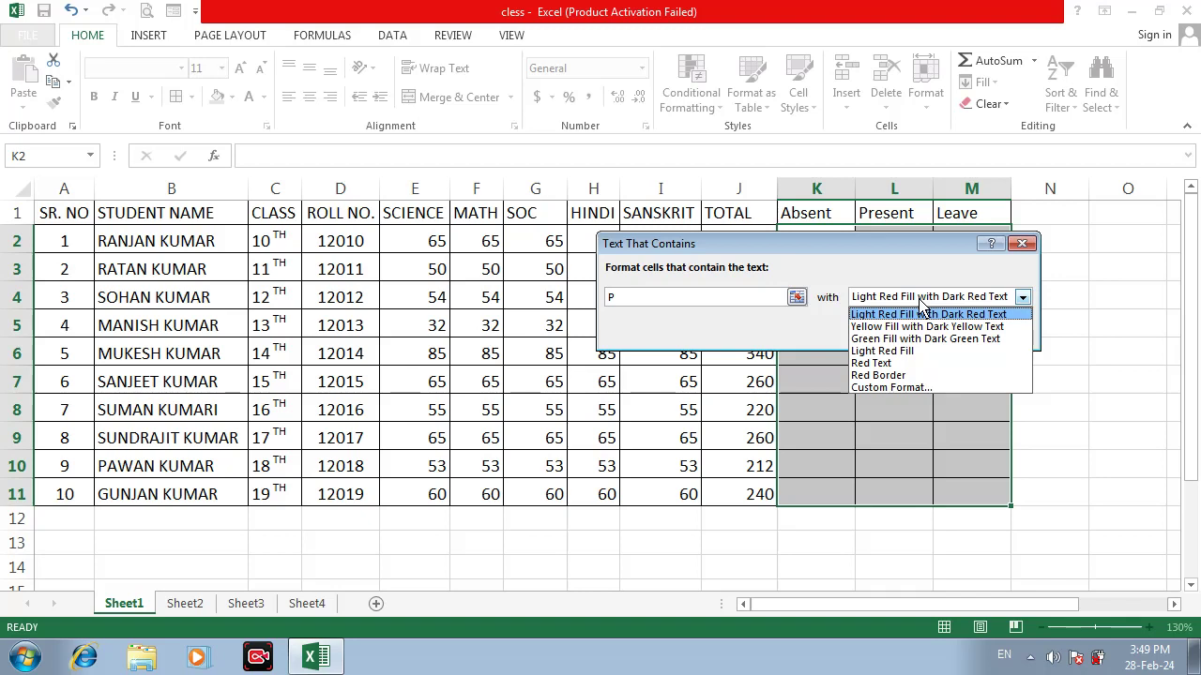
{"action": "left_click", "coordinate": [891, 388]}
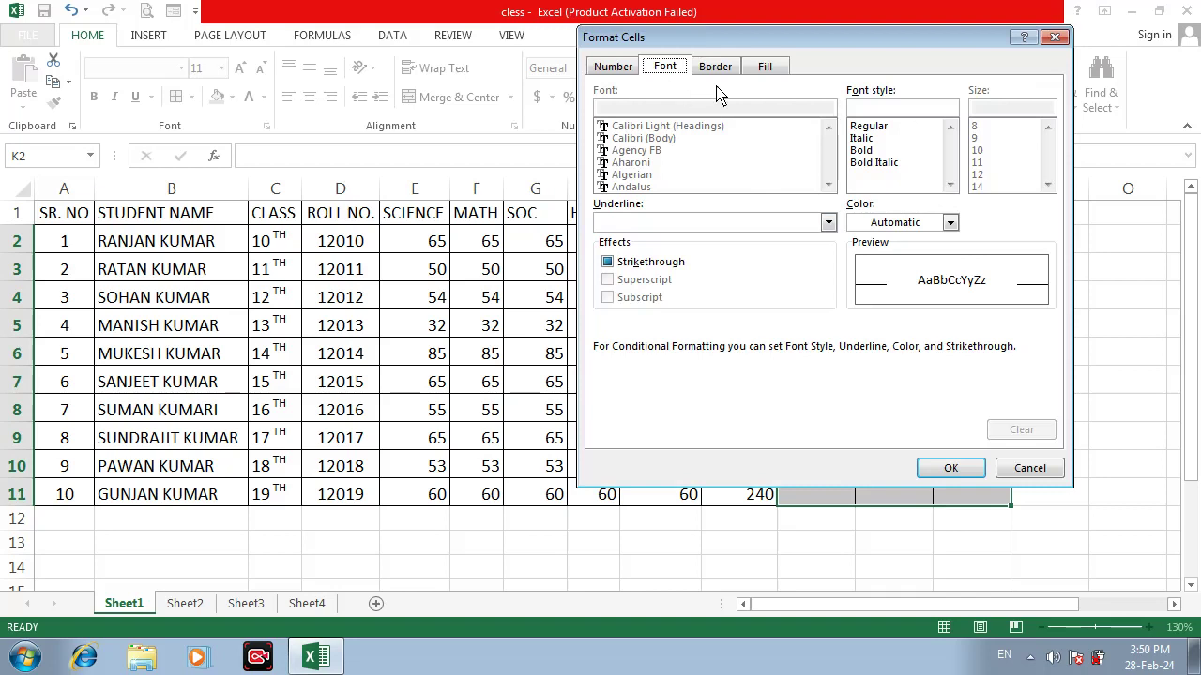
{"action": "left_click", "coordinate": [861, 151]}
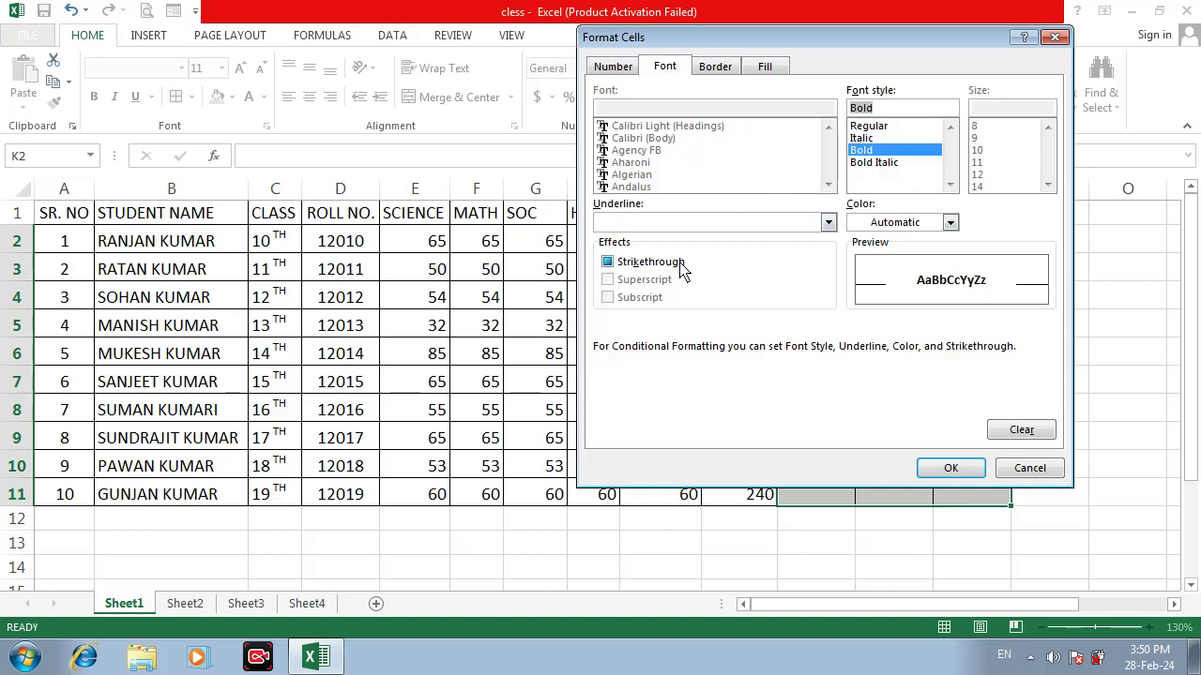
{"action": "left_click", "coordinate": [638, 269]}
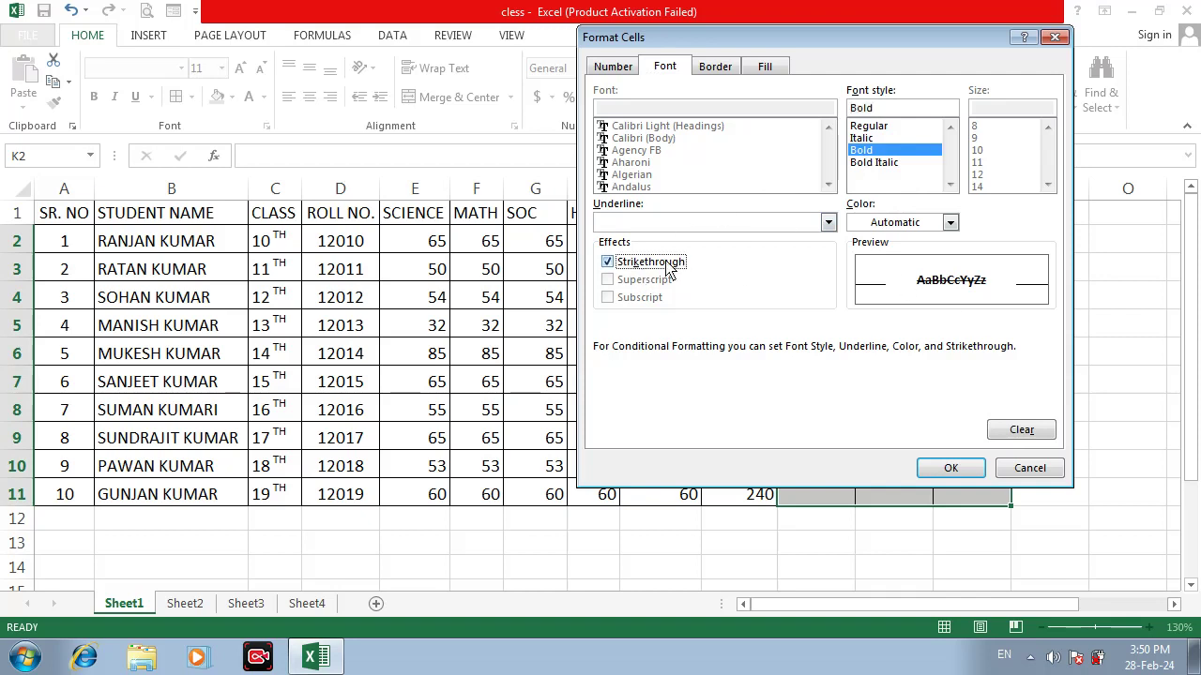
Give the "P" rule's custom format a red fill and yellow font color, and apply the rule
{"action": "left_click", "coordinate": [728, 73]}
{"action": "left_click", "coordinate": [759, 65]}
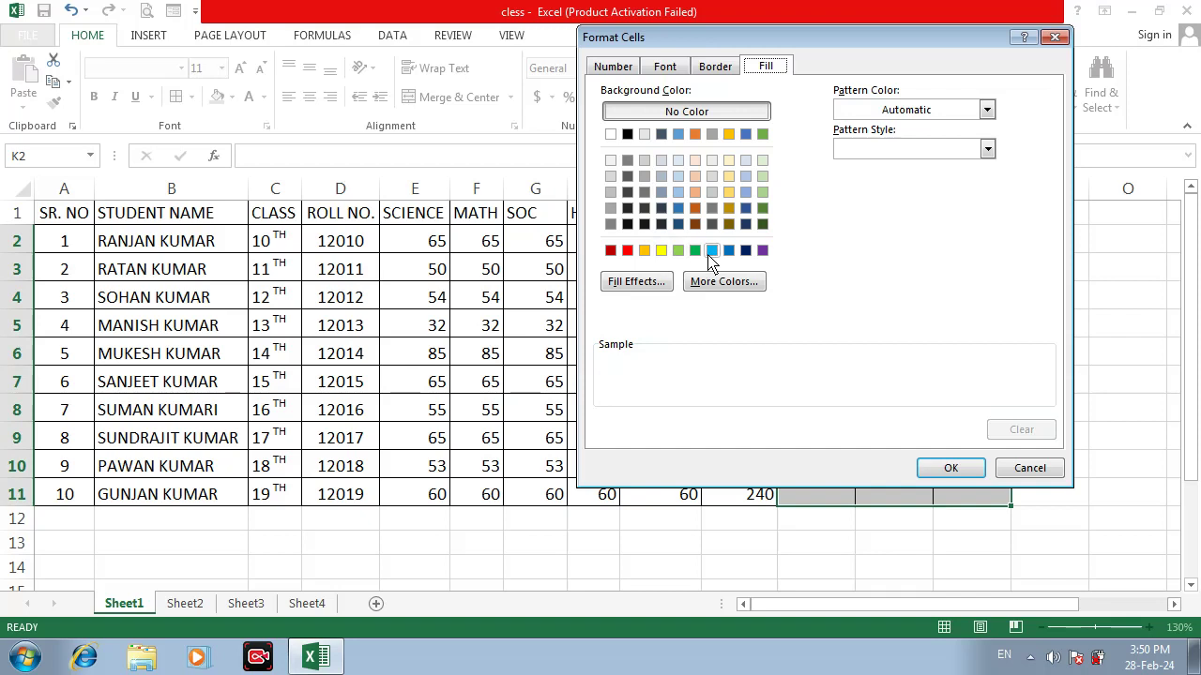
{"action": "left_click", "coordinate": [628, 251]}
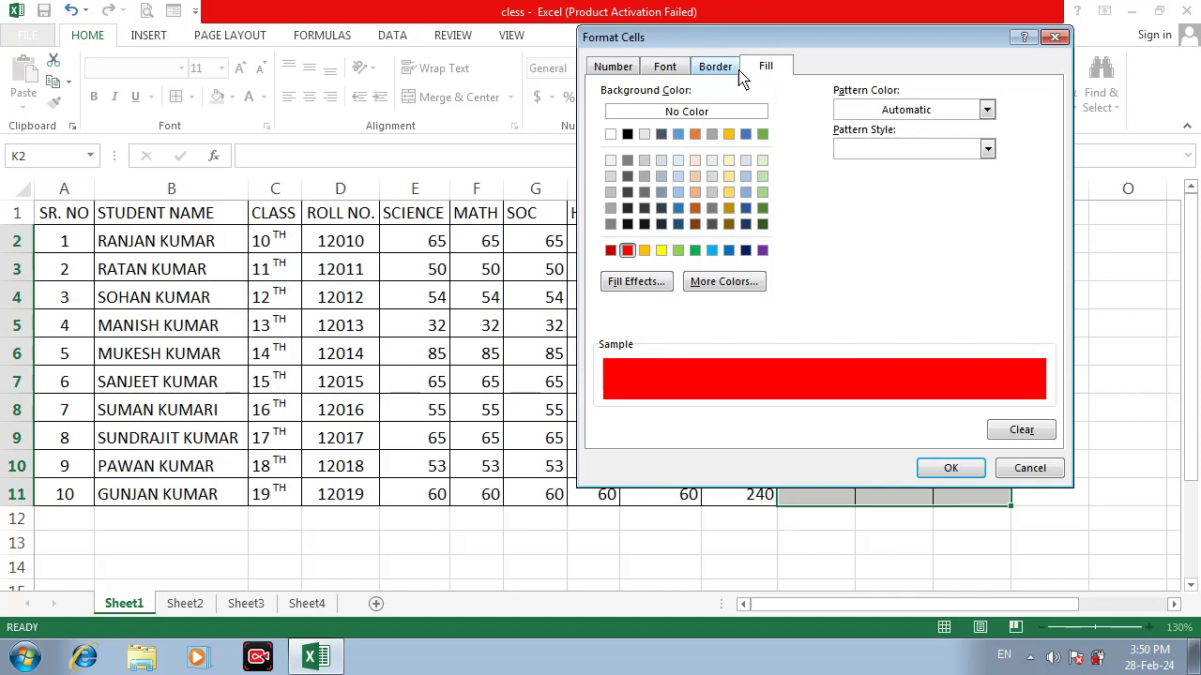
{"action": "left_click", "coordinate": [677, 74]}
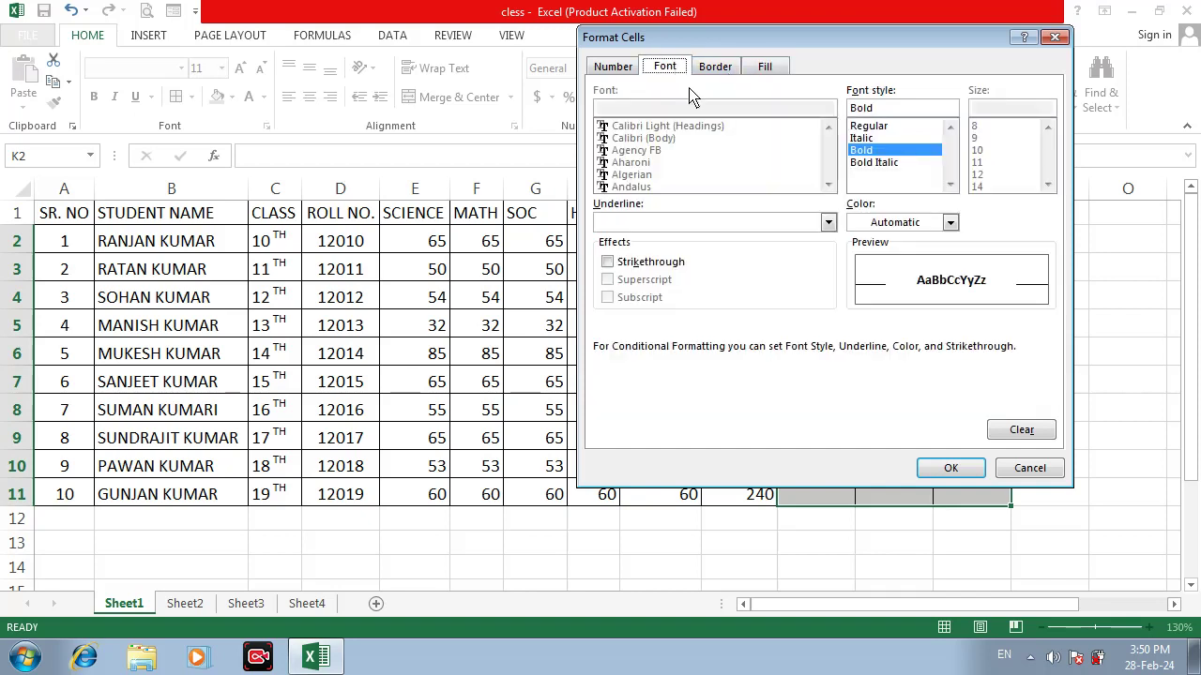
{"action": "left_click", "coordinate": [943, 222]}
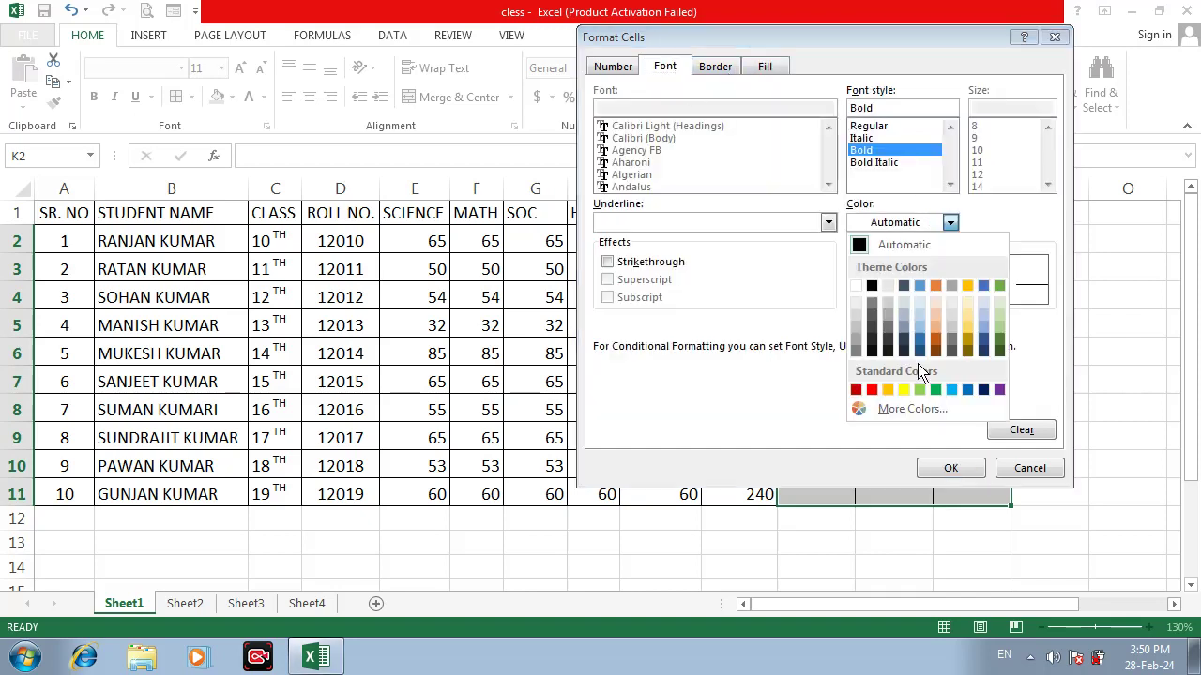
{"action": "left_click", "coordinate": [906, 390]}
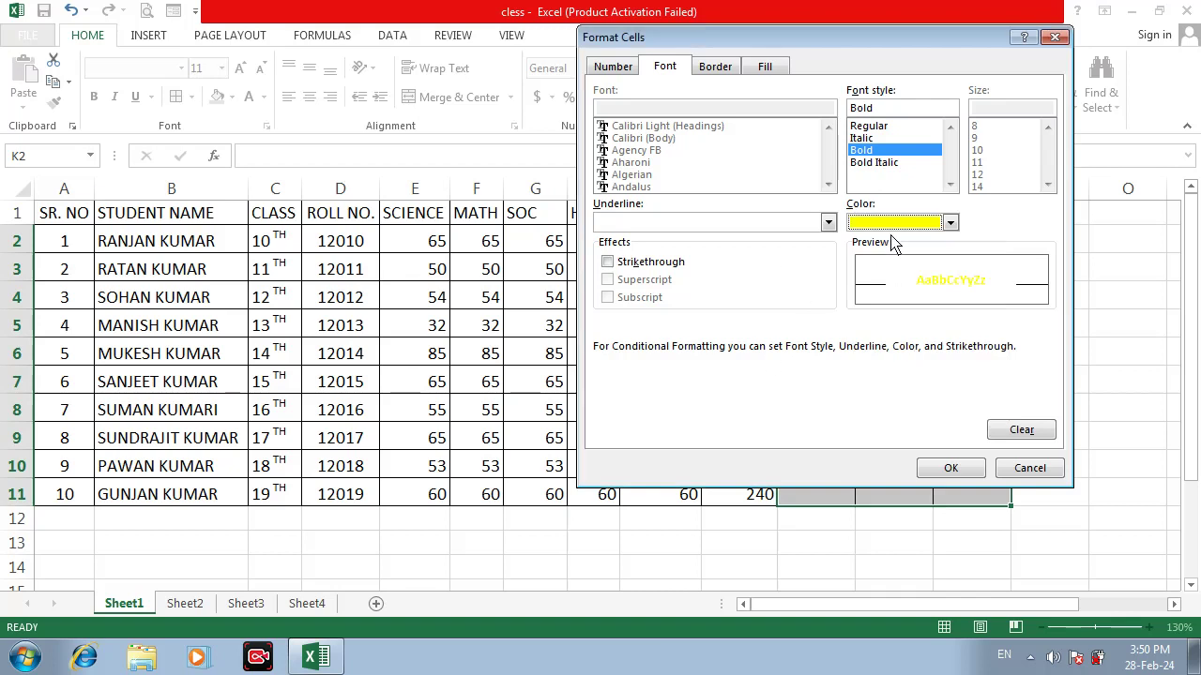
{"action": "left_click", "coordinate": [950, 468]}
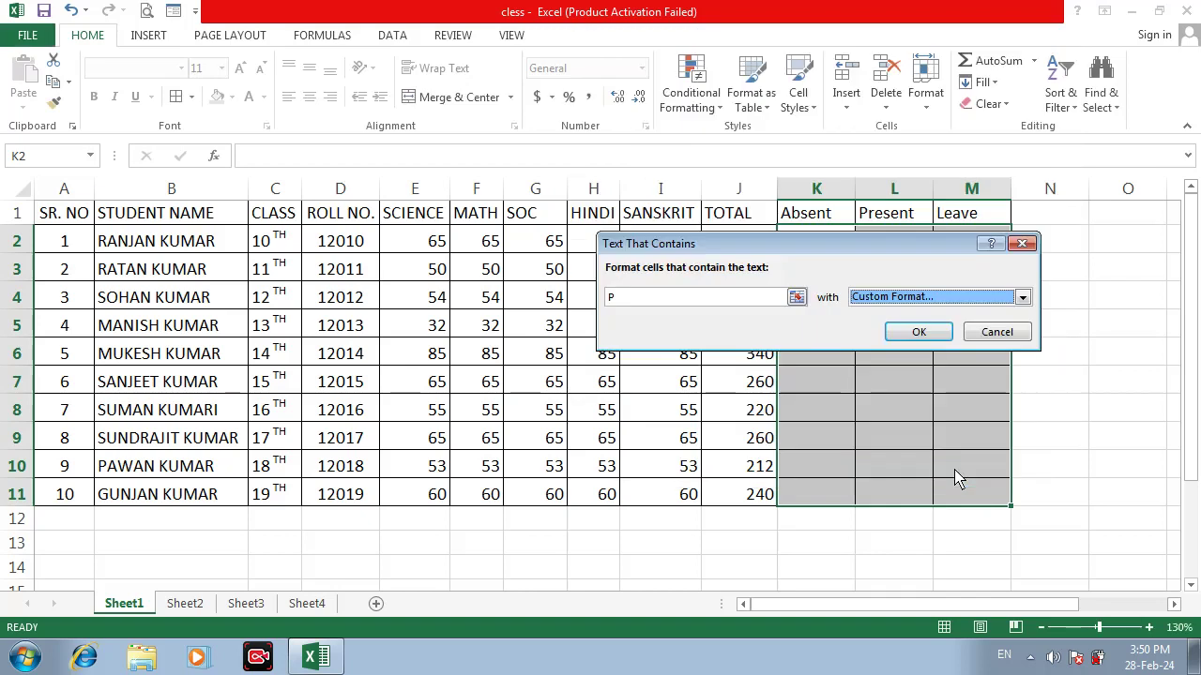
{"action": "left_click", "coordinate": [911, 334]}
Enter P in cells K2 and K3 to test the conditional format
{"action": "left_click", "coordinate": [873, 324]}
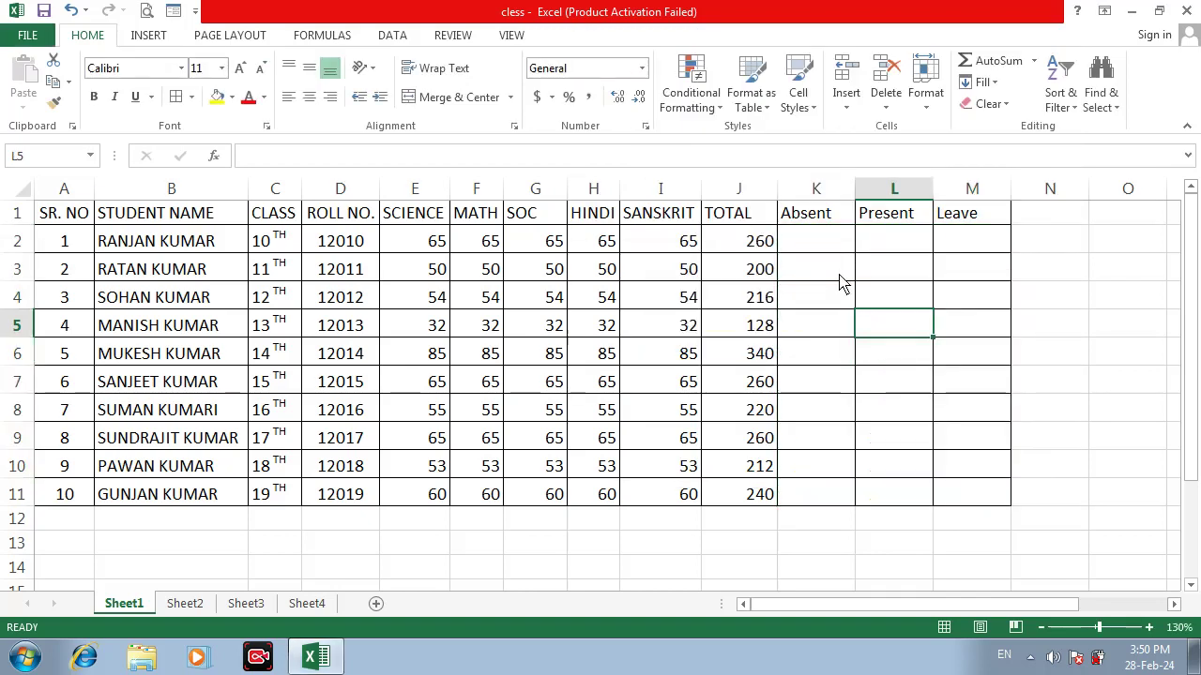
{"action": "left_click", "coordinate": [838, 252]}
{"action": "type", "text": "P"}
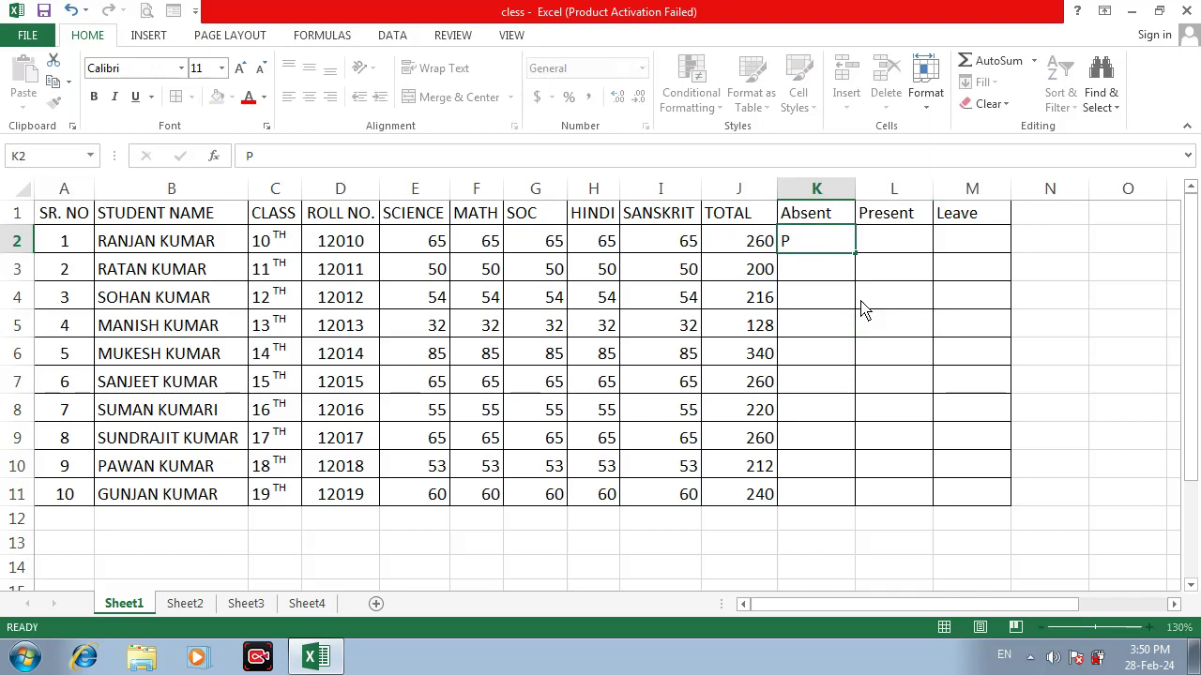
{"action": "left_click", "coordinate": [864, 306]}
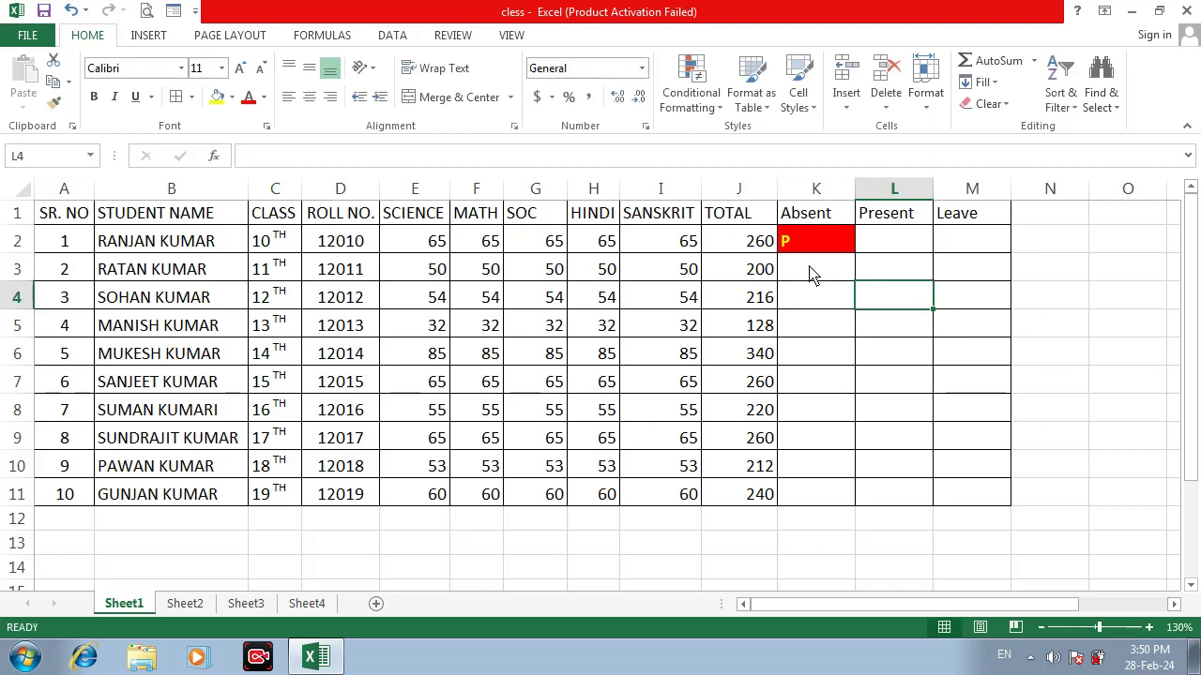
{"action": "left_click", "coordinate": [813, 272]}
{"action": "type", "text": "P"}
{"action": "left_click", "coordinate": [888, 293]}
Start a second Text That Contains rule for "A" on K2:M11, using a custom format with green font color
{"action": "left_click_drag", "start_coordinate": [817, 235], "coordinate": [966, 501]}
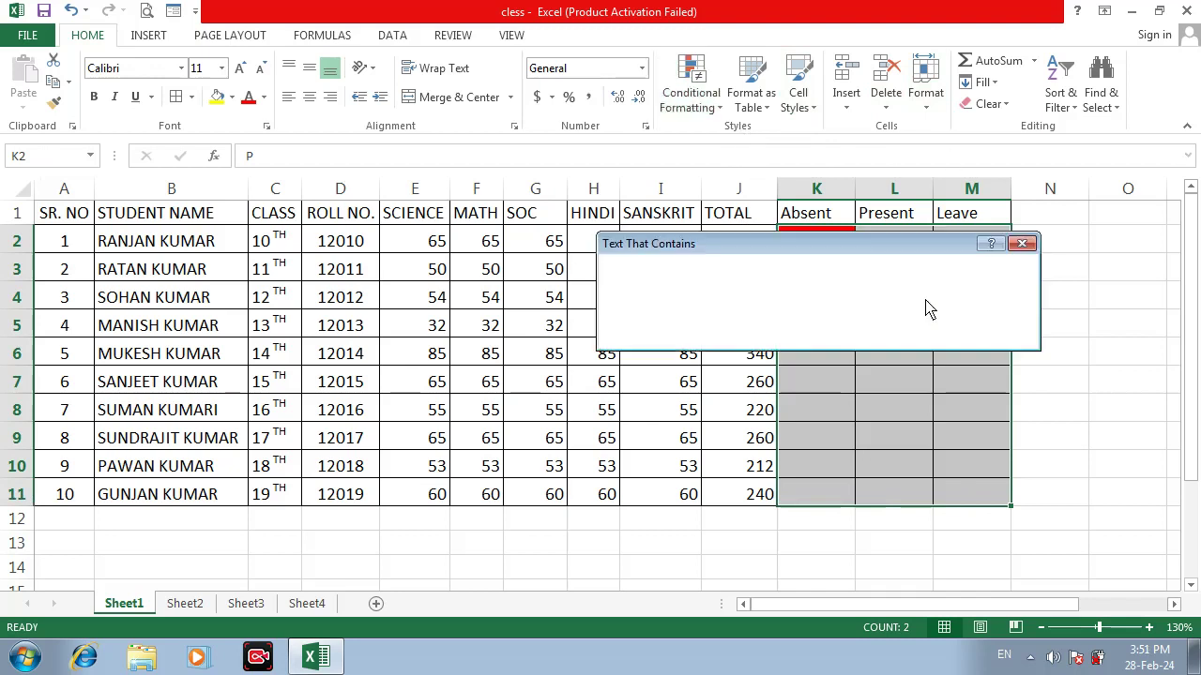
{"action": "key", "text": "BackSpace"}
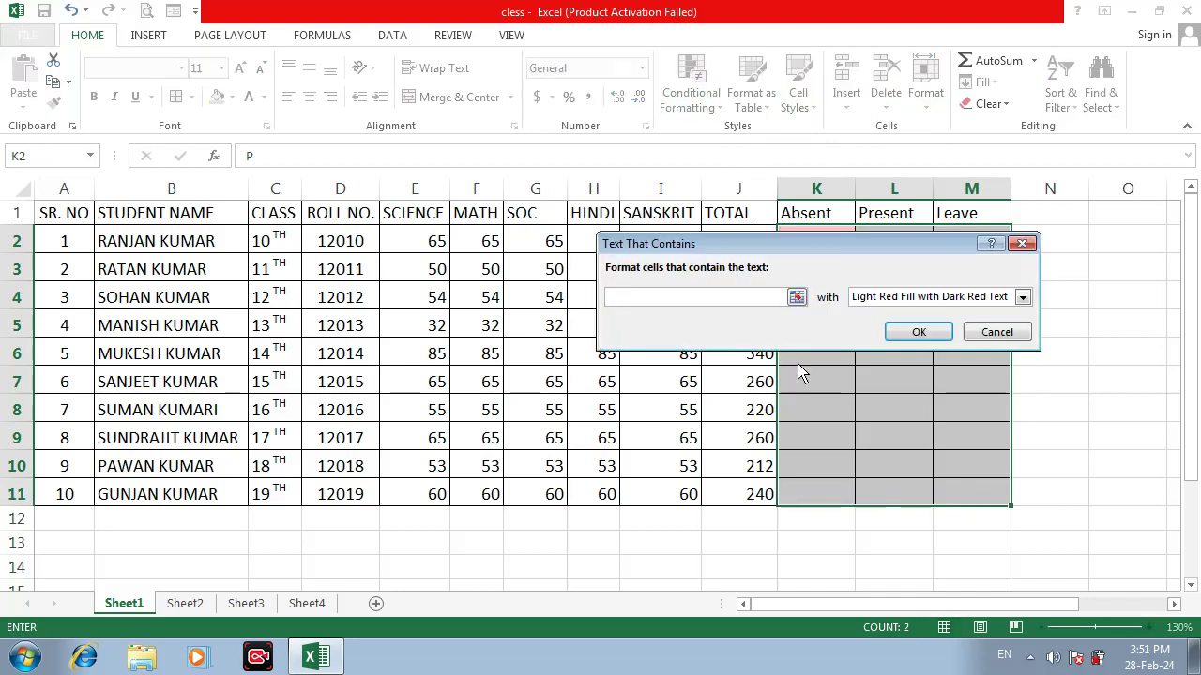
{"action": "type", "text": "a"}
{"action": "left_click", "coordinate": [1018, 298]}
{"action": "left_click", "coordinate": [884, 388]}
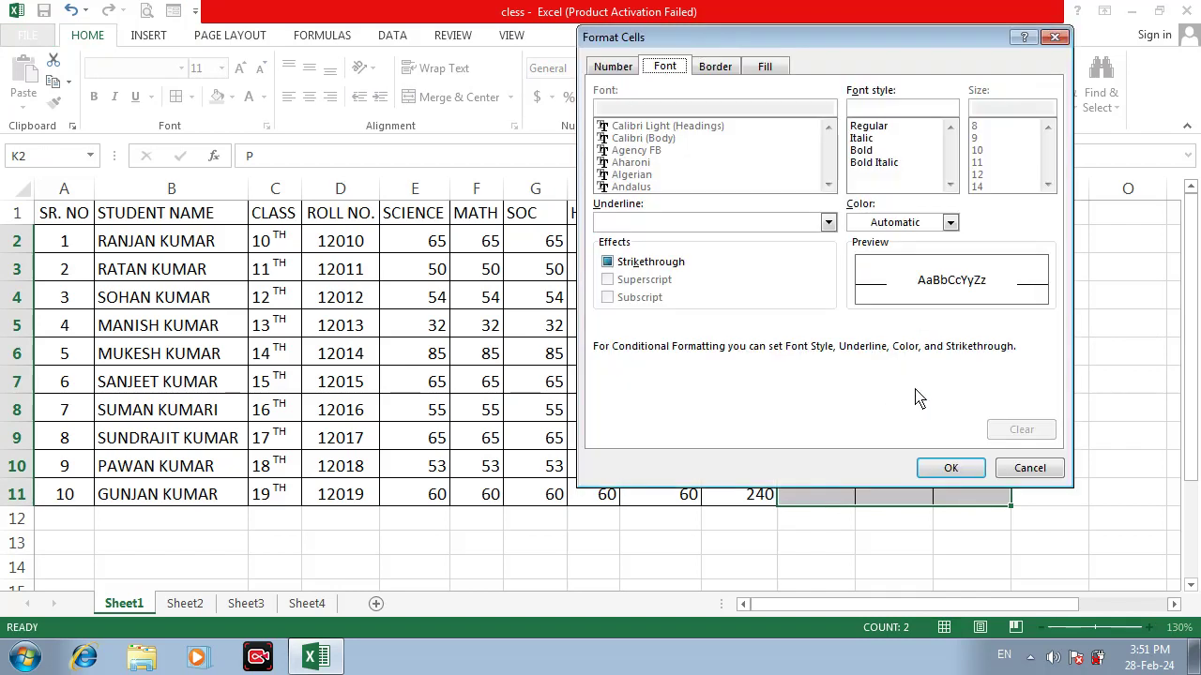
{"action": "left_click", "coordinate": [950, 223]}
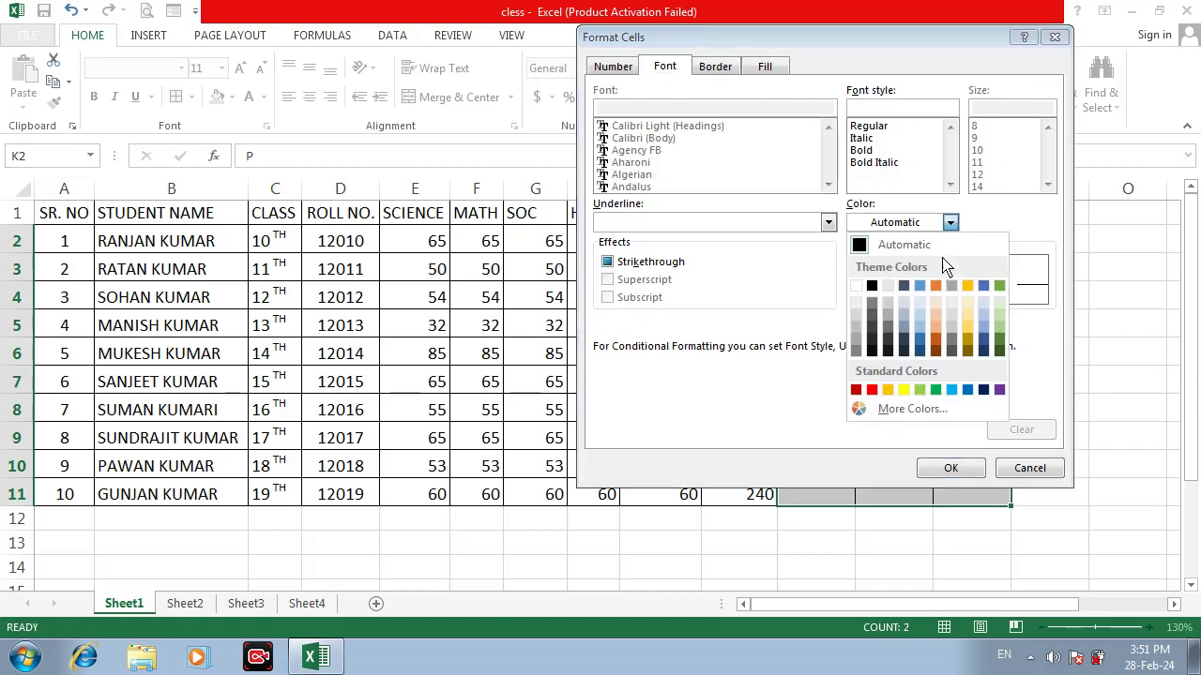
{"action": "left_click", "coordinate": [935, 389]}
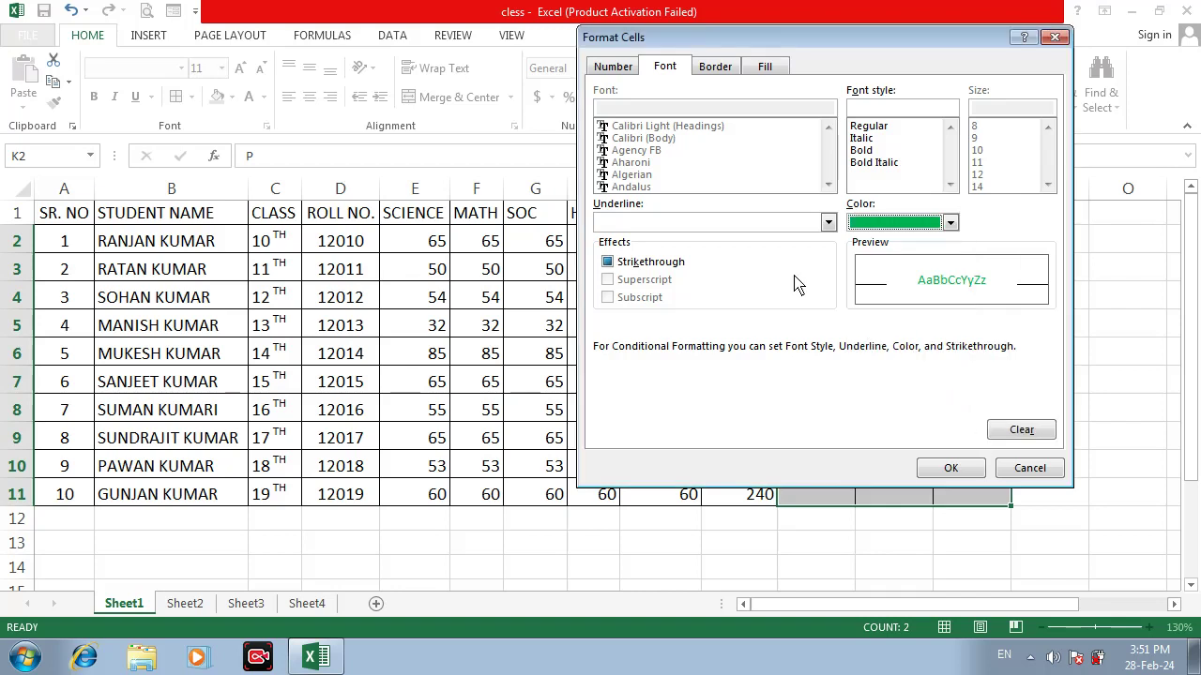
Give the "A" rule's custom format a purple fill and apply the rule
{"action": "left_click", "coordinate": [765, 68]}
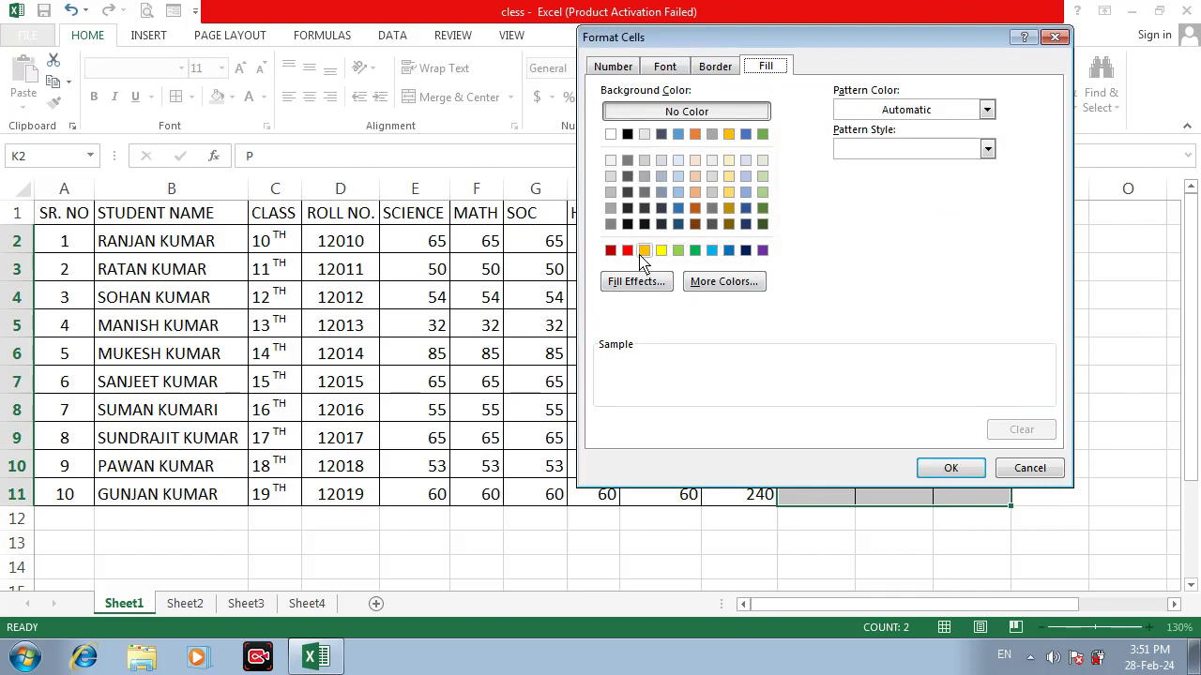
{"action": "left_click", "coordinate": [762, 250]}
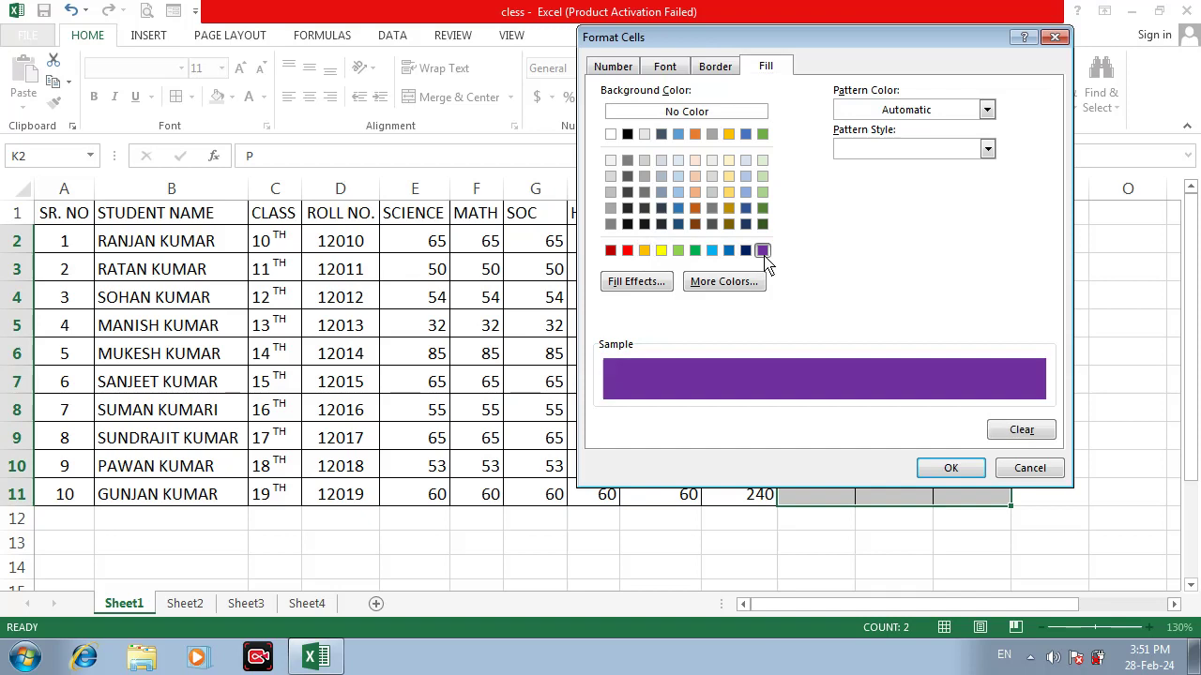
{"action": "left_click", "coordinate": [972, 469]}
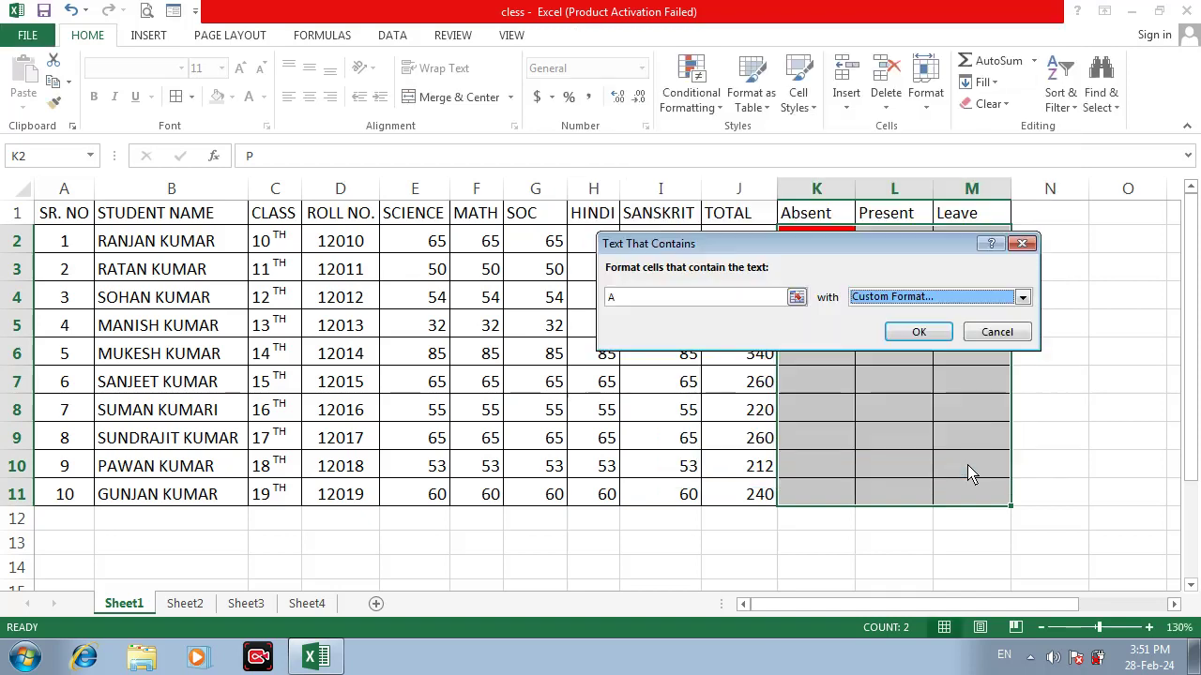
{"action": "left_click", "coordinate": [918, 332]}
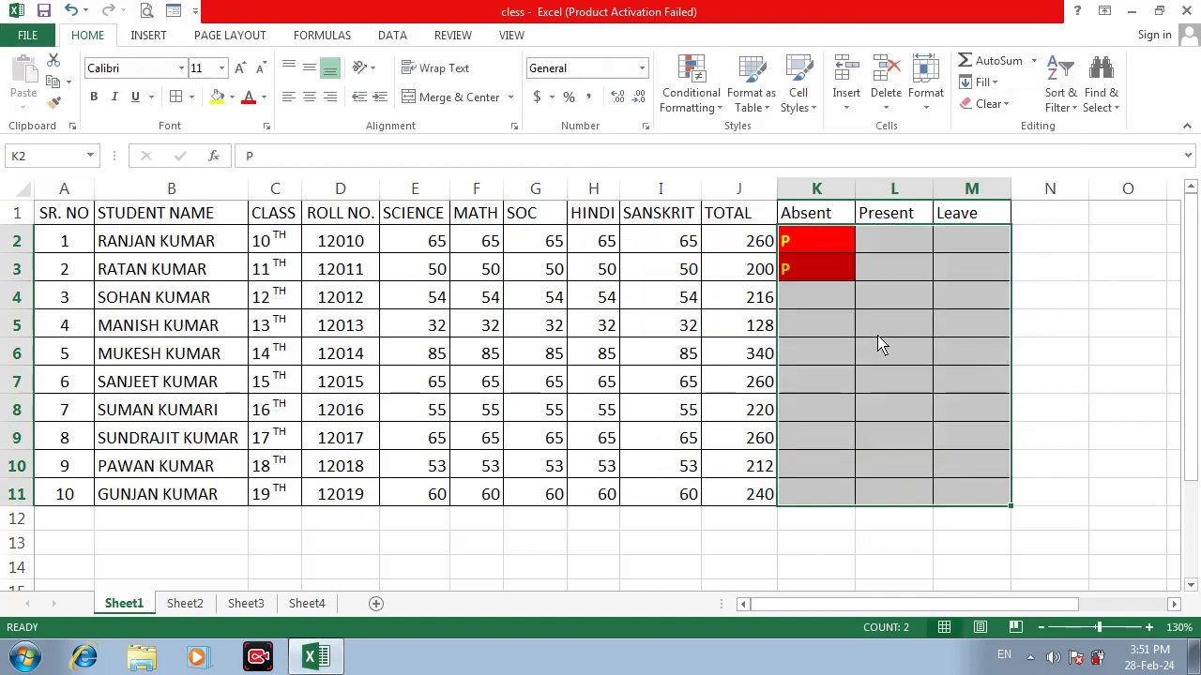
Enter A in cells K5, L6 and M5 to test the second rule
{"action": "left_click", "coordinate": [877, 338]}
{"action": "left_click", "coordinate": [840, 328]}
{"action": "type", "text": "A"}
{"action": "left_click", "coordinate": [844, 336]}
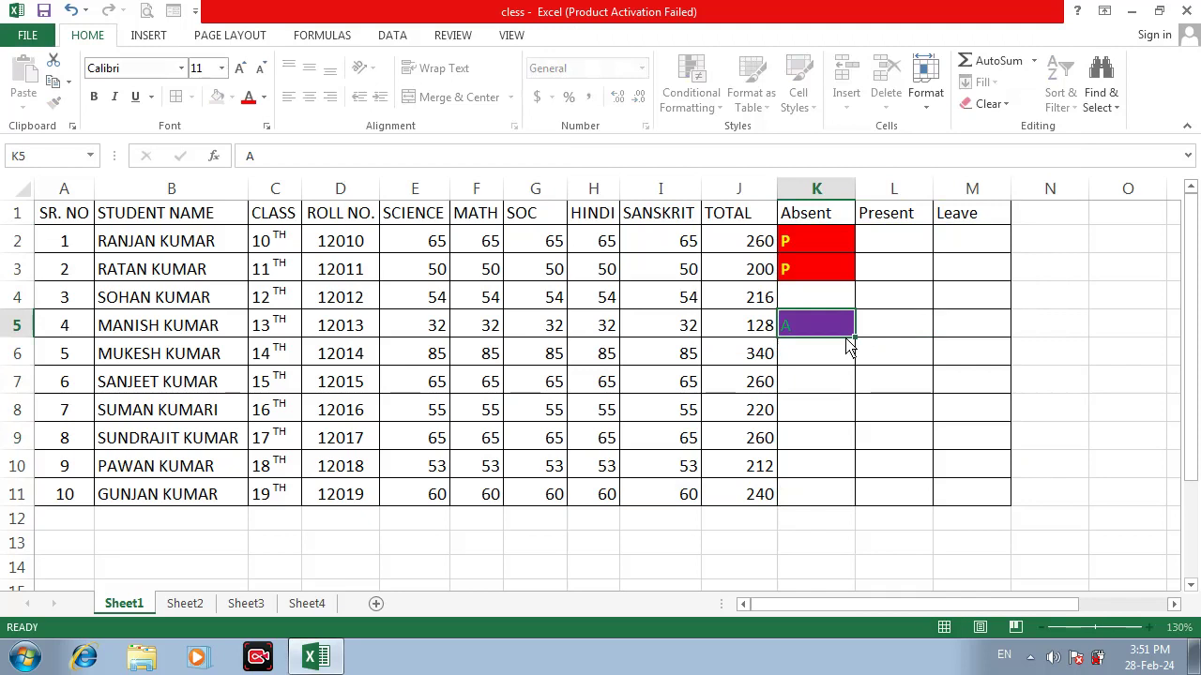
{"action": "left_click", "coordinate": [905, 364]}
{"action": "type", "text": "A"}
{"action": "left_click", "coordinate": [938, 422]}
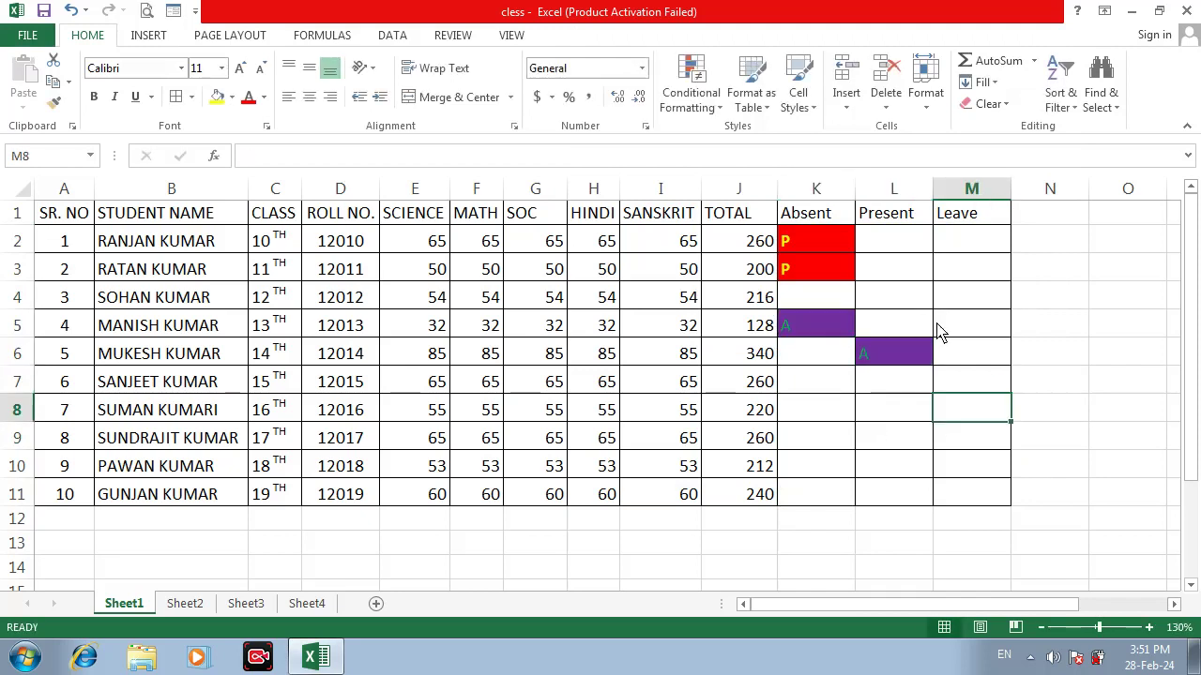
{"action": "left_click", "coordinate": [938, 329]}
{"action": "type", "text": "A"}
{"action": "left_click", "coordinate": [976, 405]}
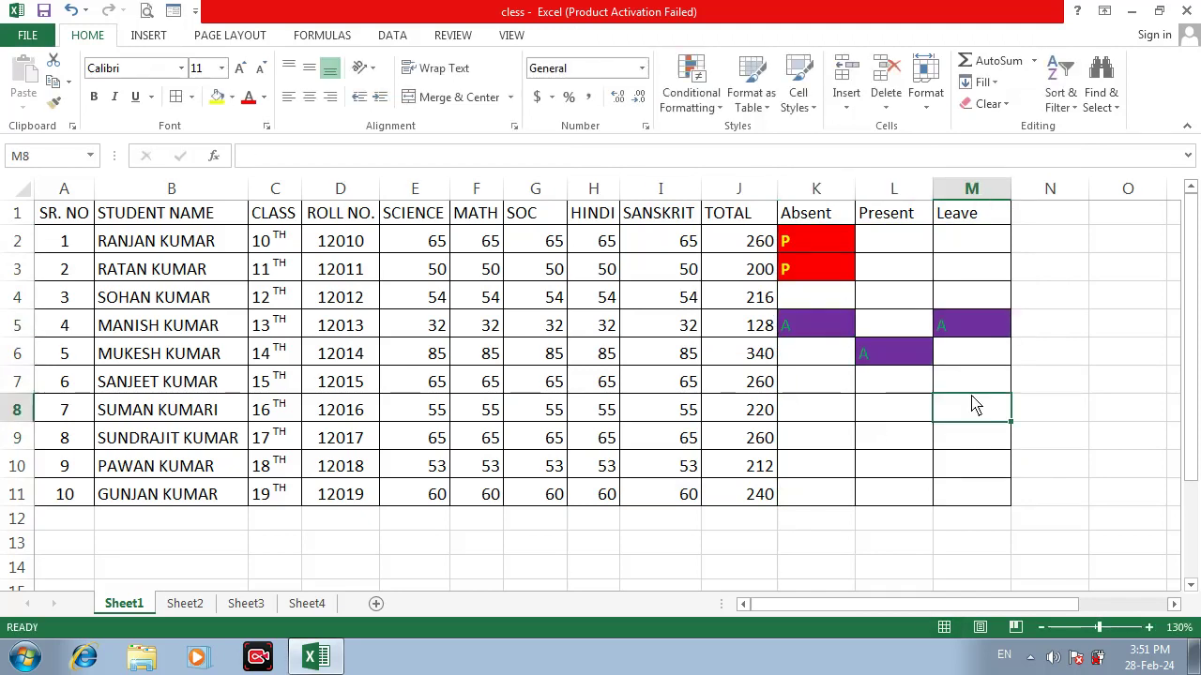
Change cell K2 to A and cell L6 to P
{"action": "left_click", "coordinate": [795, 241]}
{"action": "type", "text": "A"}
{"action": "left_click", "coordinate": [831, 323]}
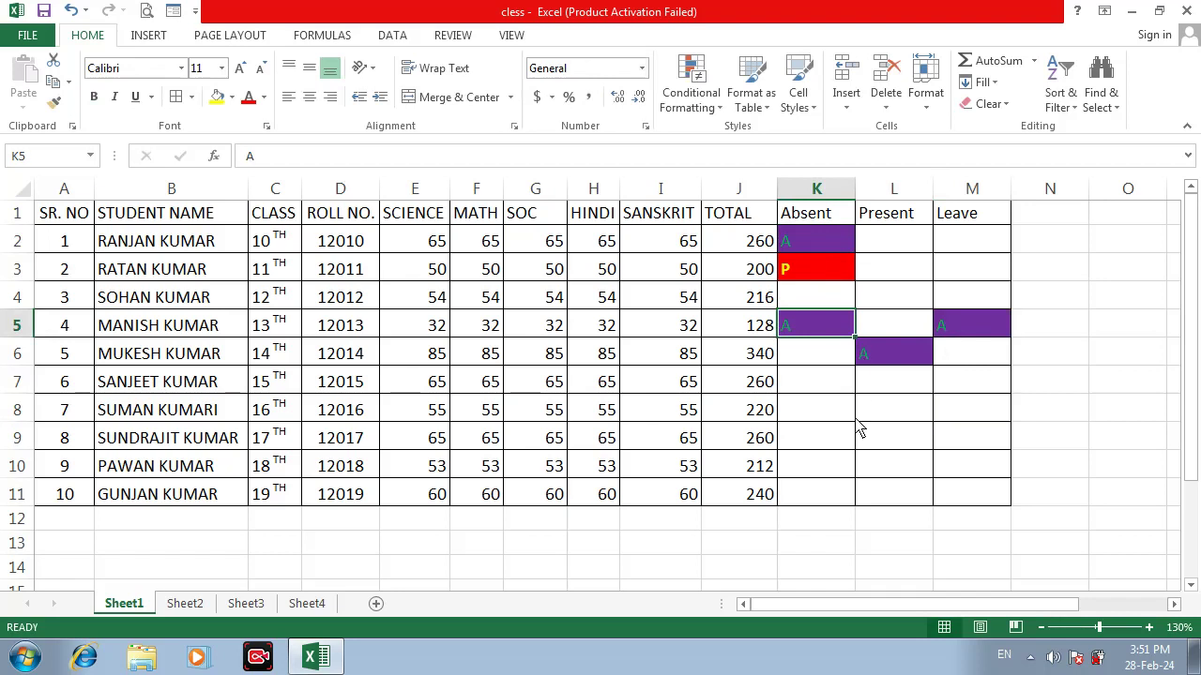
{"action": "left_click", "coordinate": [908, 361]}
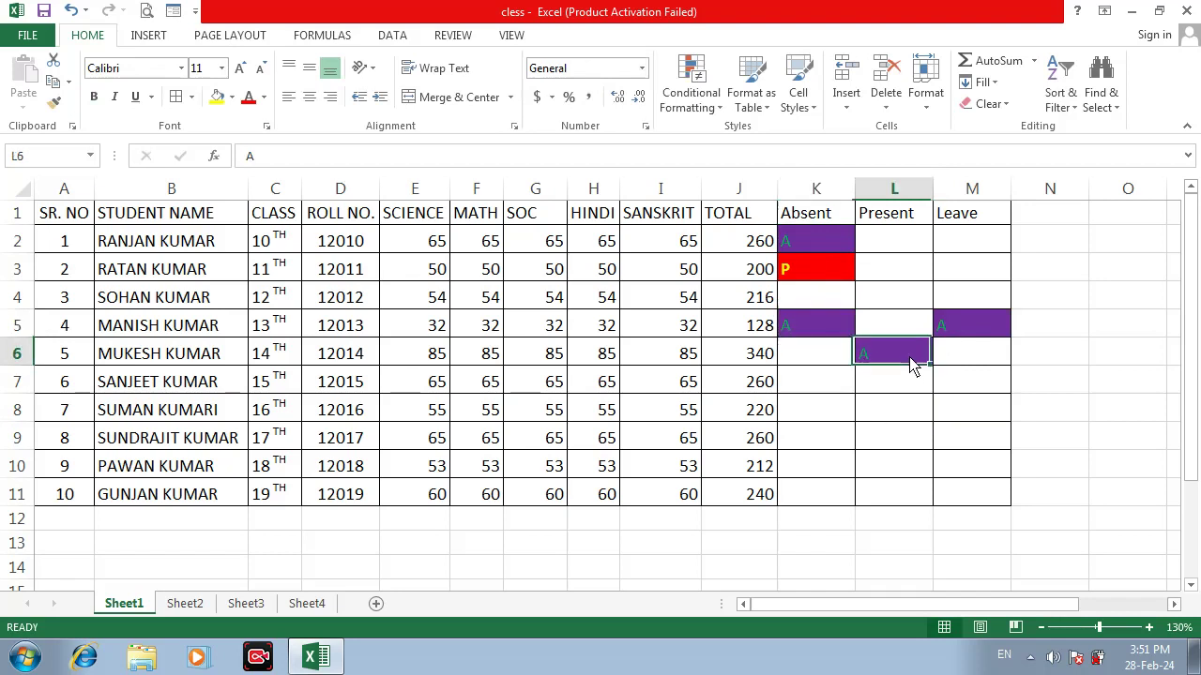
{"action": "type", "text": "P"}
{"action": "key", "text": "Return"}
{"action": "left_click", "coordinate": [906, 407]}
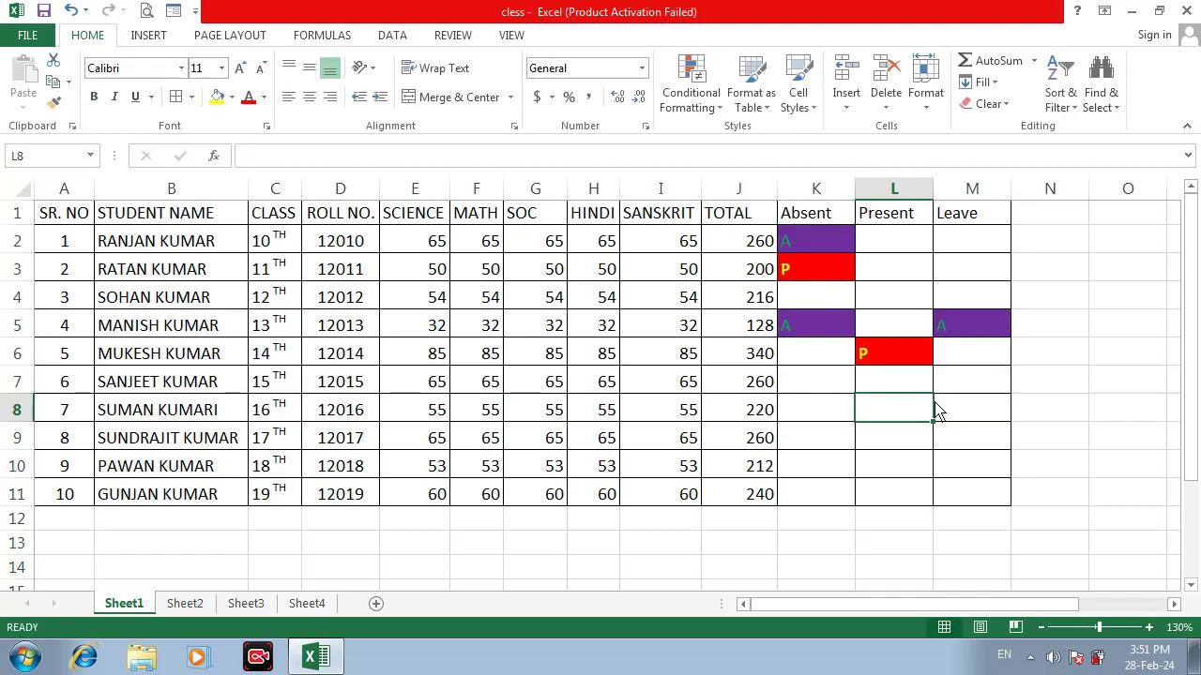
Change cell M5 in the Leave column to P
{"action": "left_click", "coordinate": [962, 325]}
{"action": "type", "text": "P"}
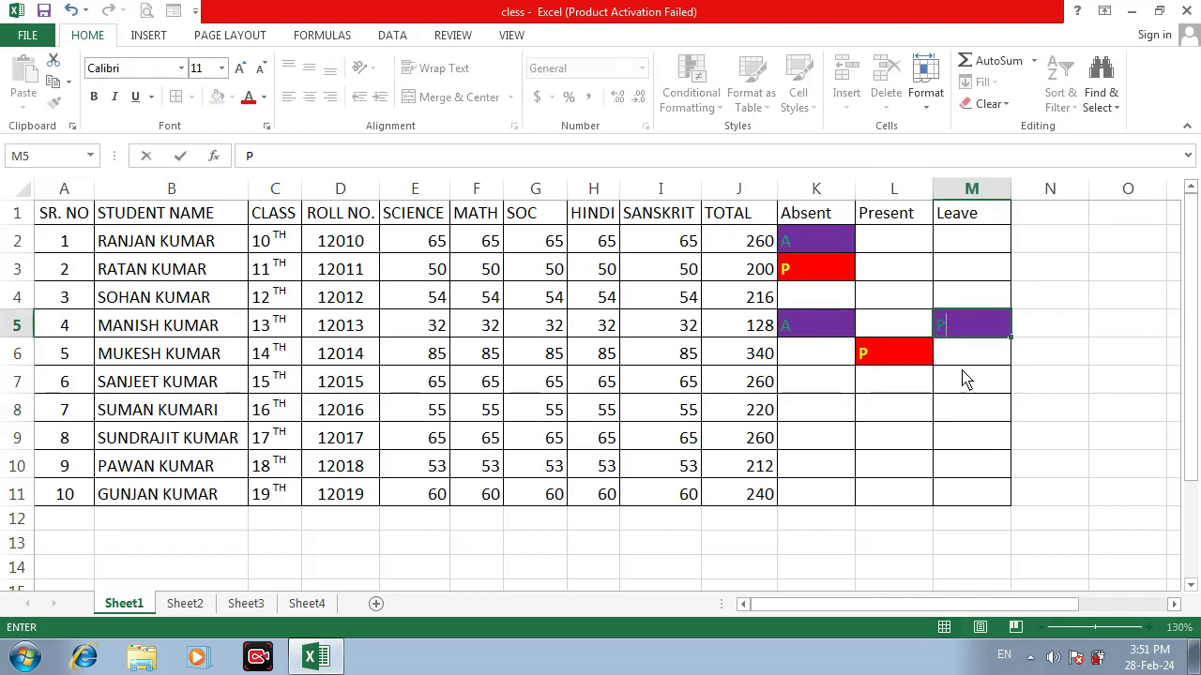
{"action": "left_click", "coordinate": [966, 382]}
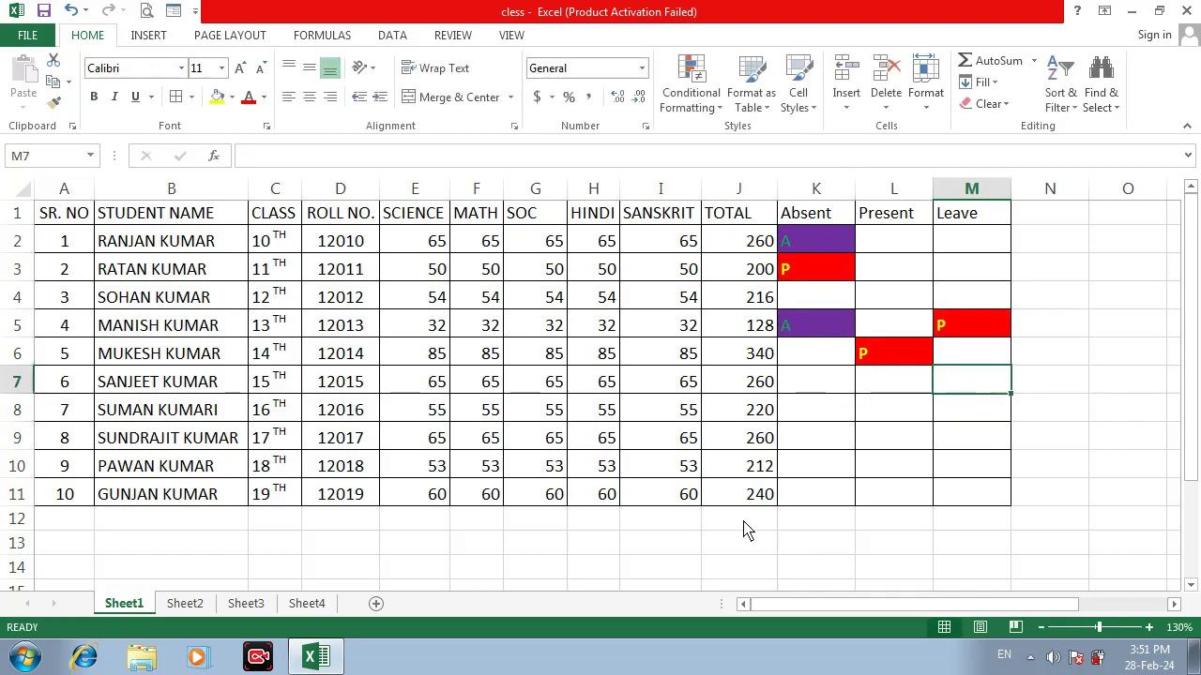
{"action": "left_click_drag", "start_coordinate": [797, 214], "coordinate": [970, 503]}
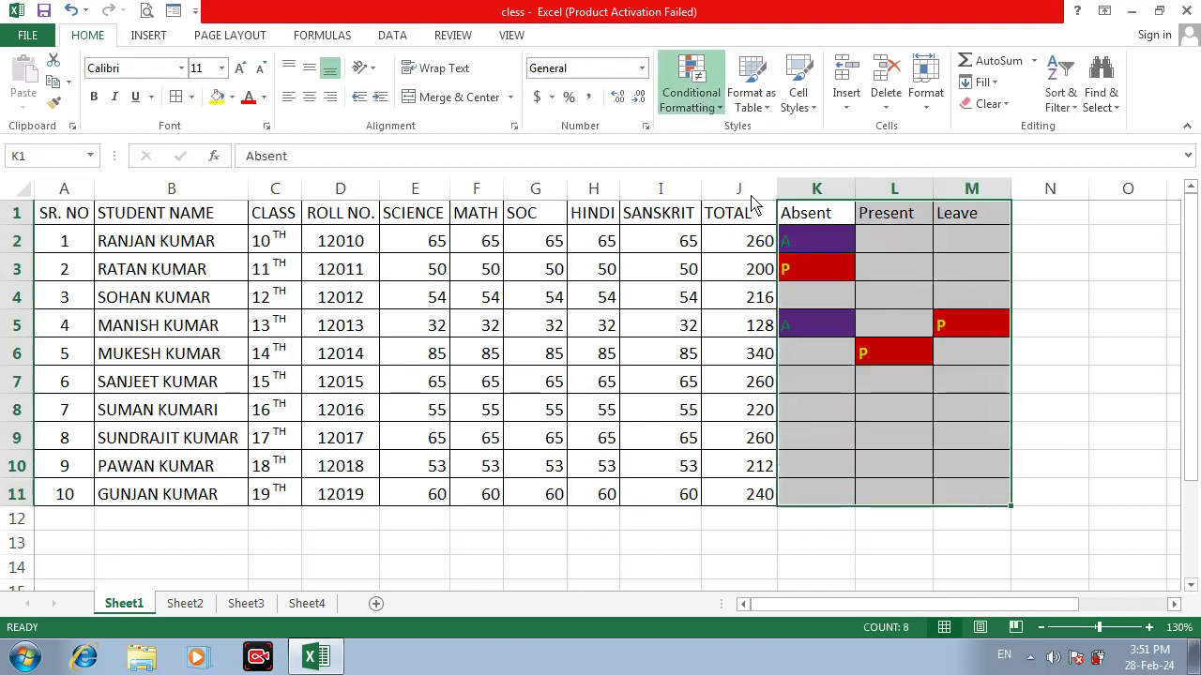
{"action": "left_click", "coordinate": [920, 302]}
{"action": "left_click", "coordinate": [688, 302]}
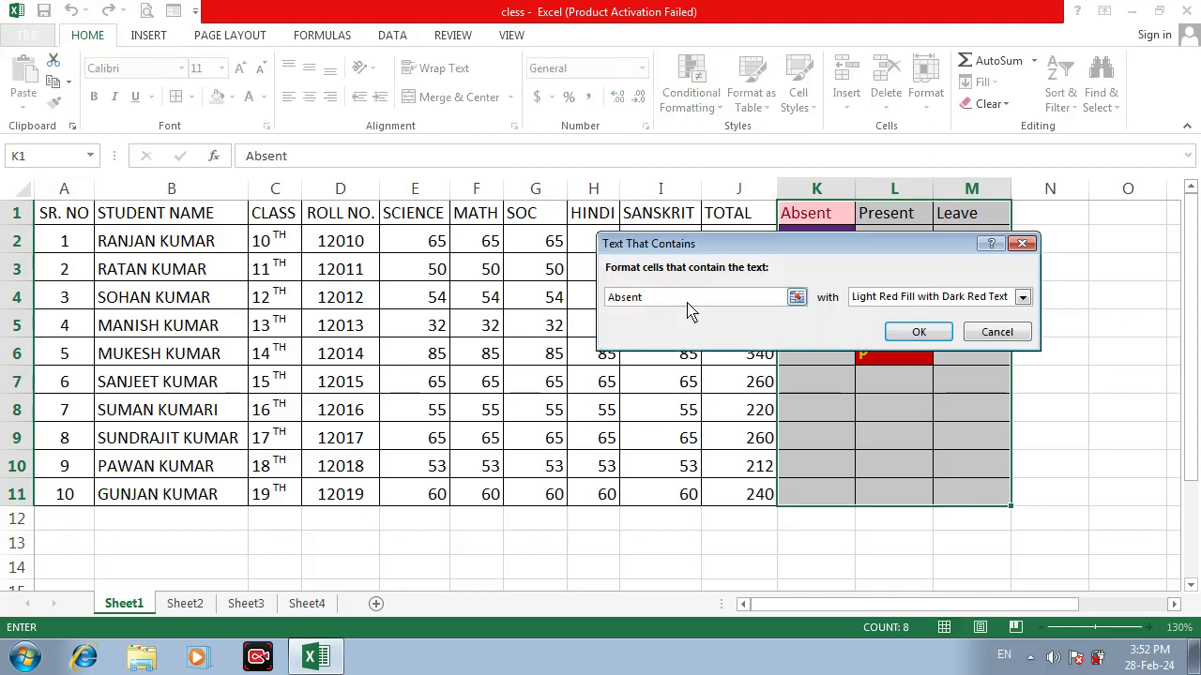
{"action": "key", "text": "BackSpace"}
{"action": "key", "text": "BackSpace"}
{"action": "left_click", "coordinate": [993, 333]}
{"action": "left_click", "coordinate": [915, 326]}
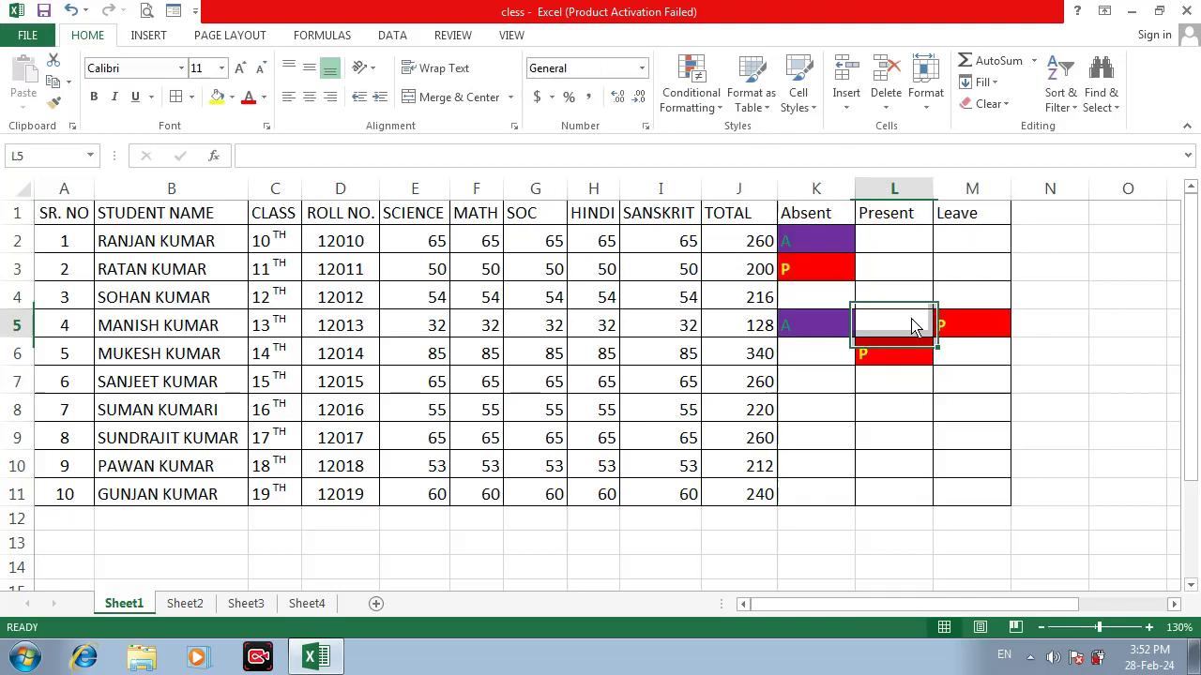
Start a third Text That Contains rule for "L" on K2:M11, using a custom format
{"action": "left_click_drag", "start_coordinate": [823, 248], "coordinate": [959, 490]}
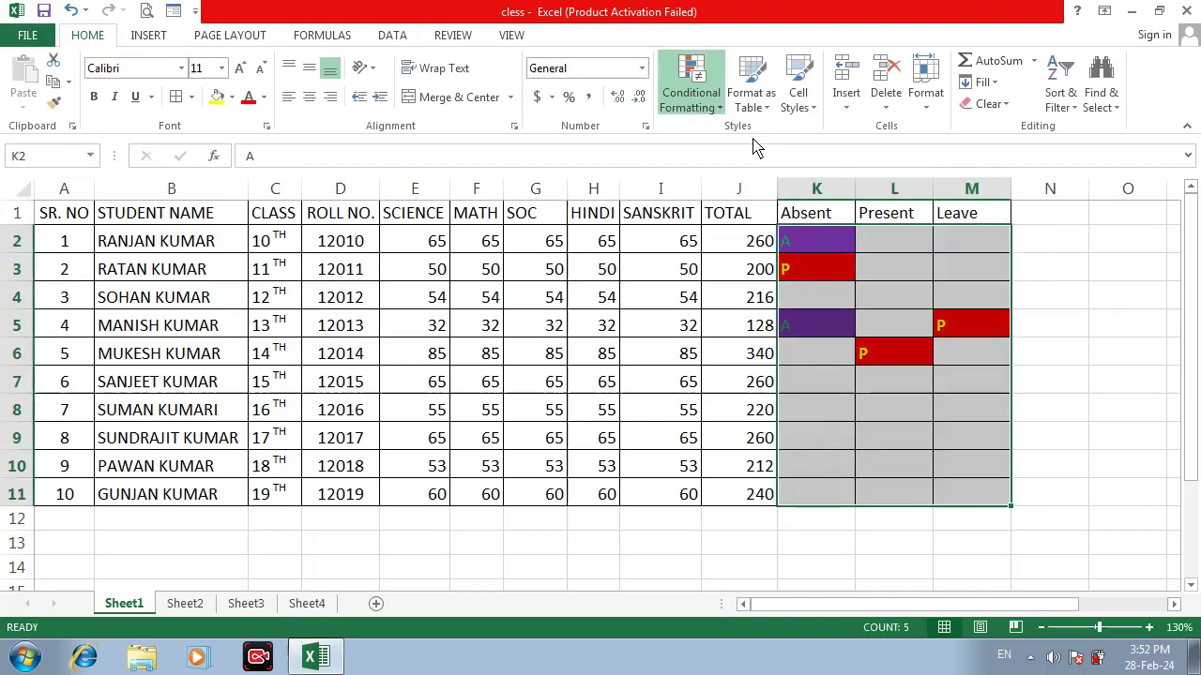
{"action": "left_click", "coordinate": [955, 306]}
{"action": "key", "text": "BackSpace"}
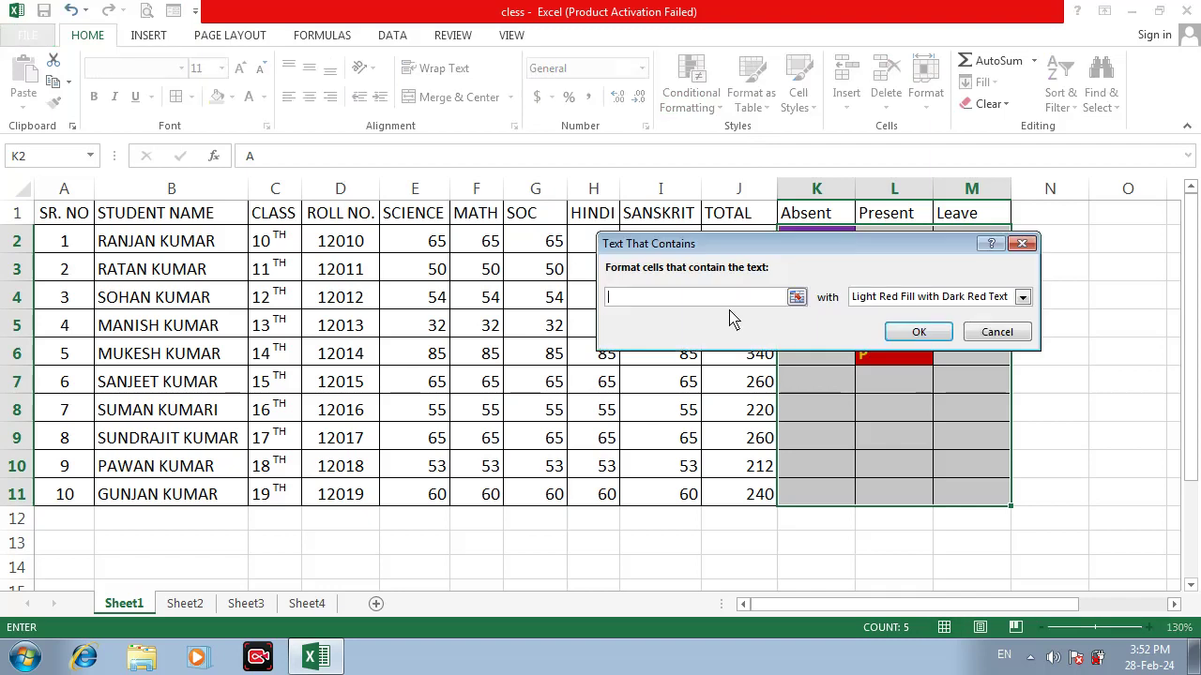
{"action": "left_click", "coordinate": [867, 298]}
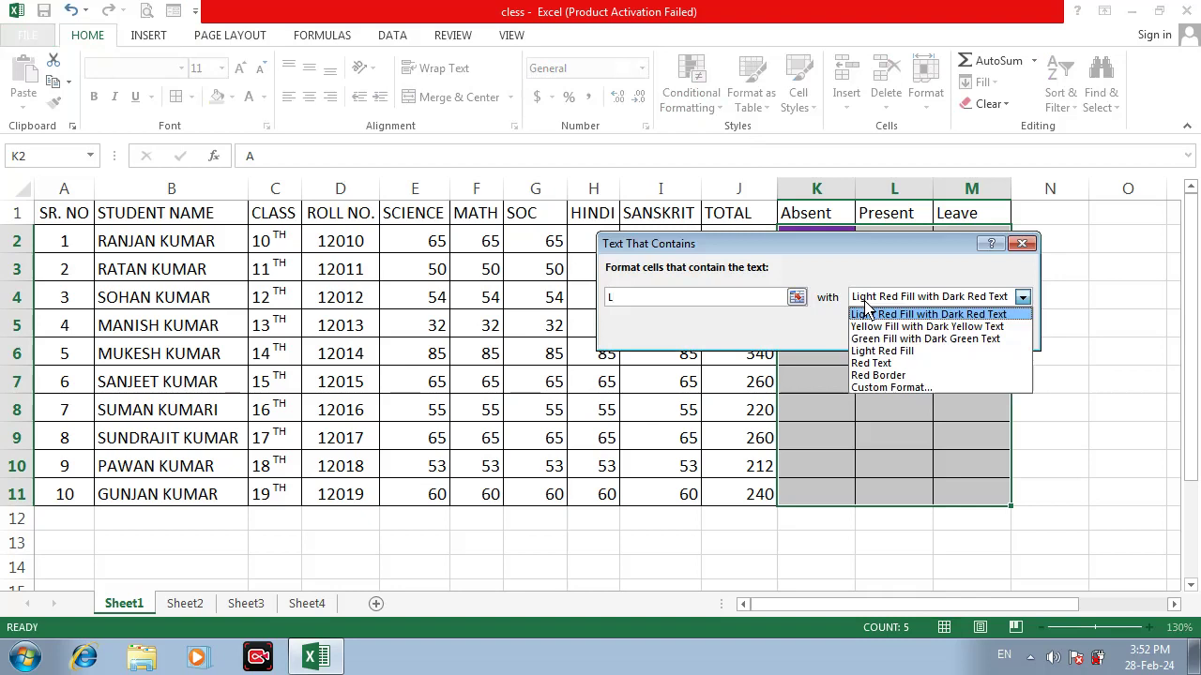
{"action": "left_click", "coordinate": [879, 388]}
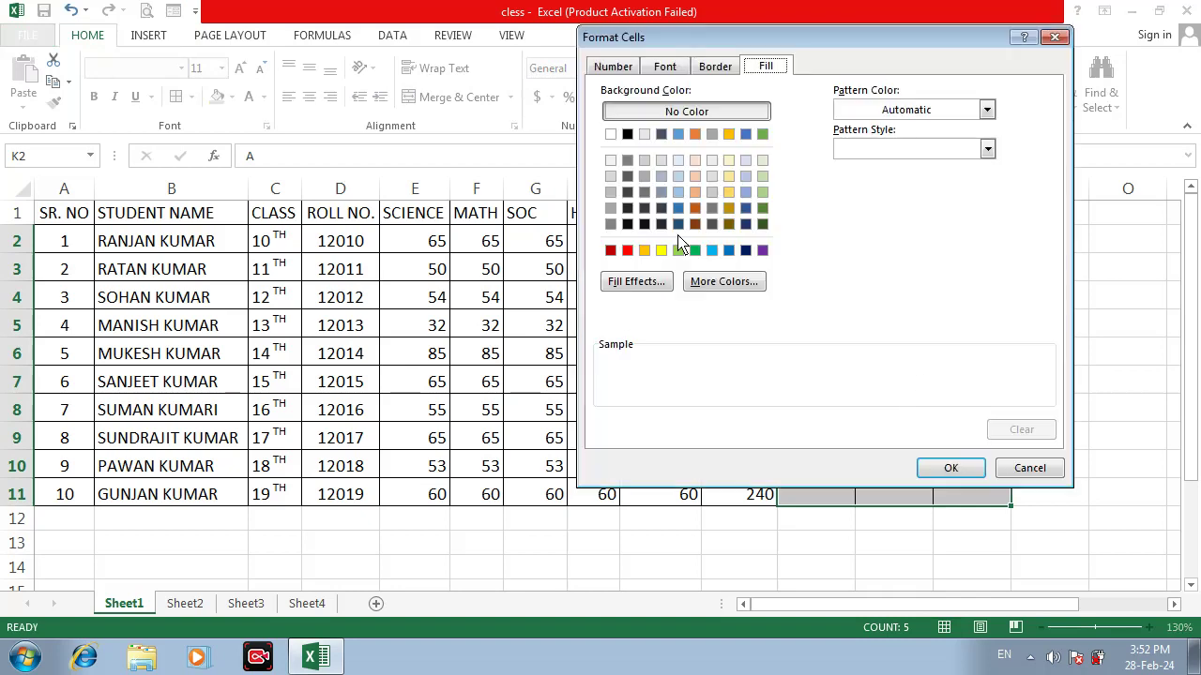
Give the "L" rule's custom format a bold dark blue font and confirm the format without a fill
{"action": "left_click", "coordinate": [664, 67]}
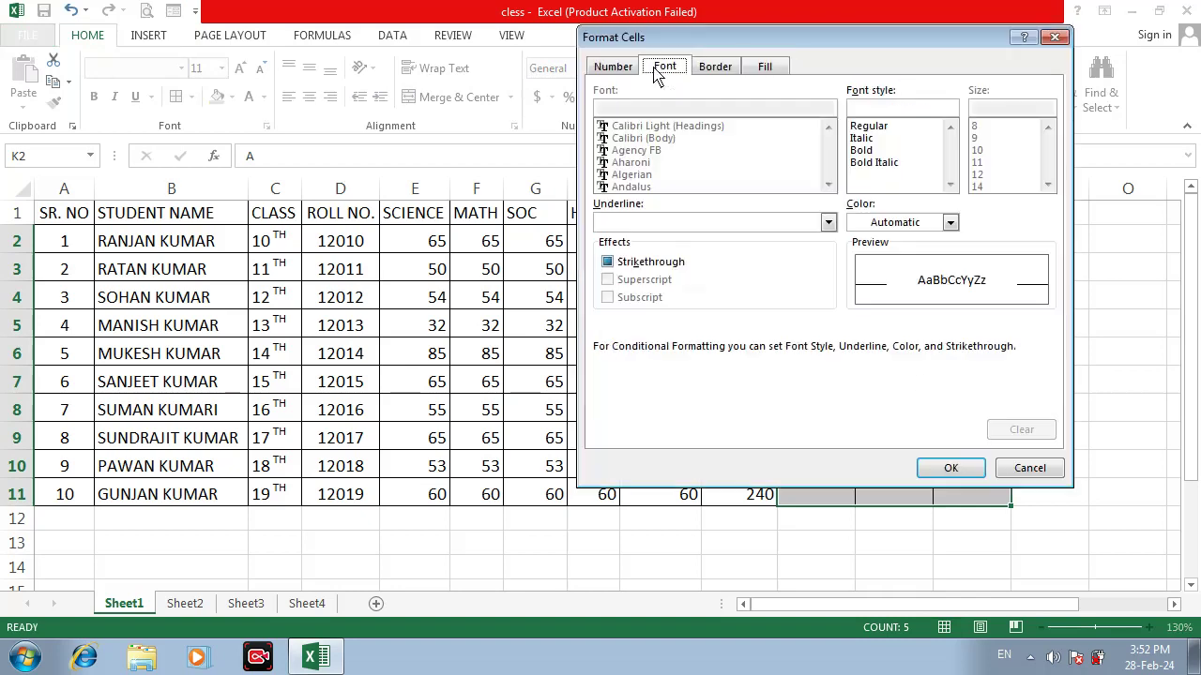
{"action": "left_click", "coordinate": [908, 226]}
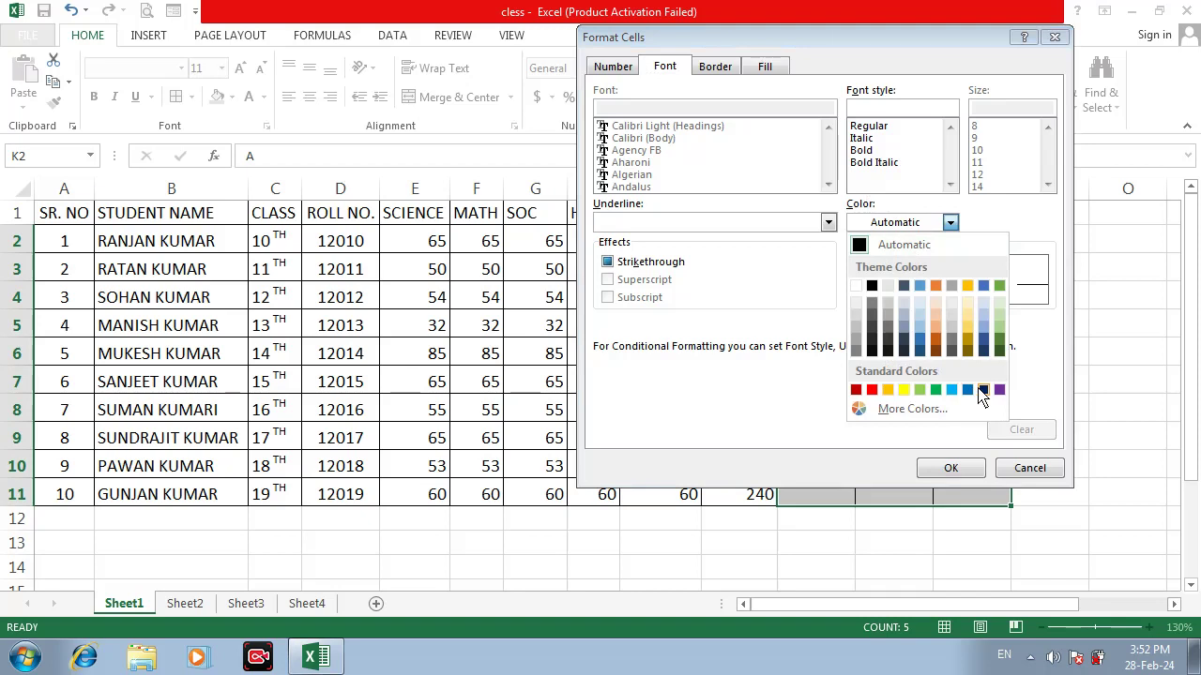
{"action": "left_click", "coordinate": [981, 392]}
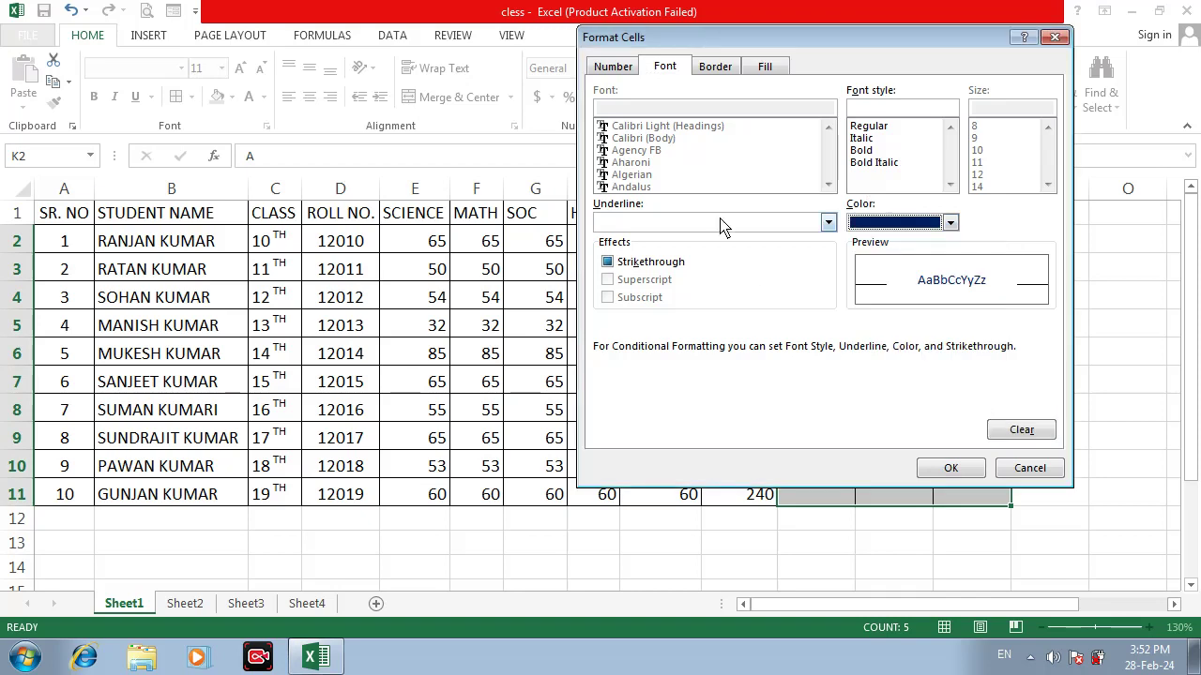
{"action": "left_click", "coordinate": [864, 151]}
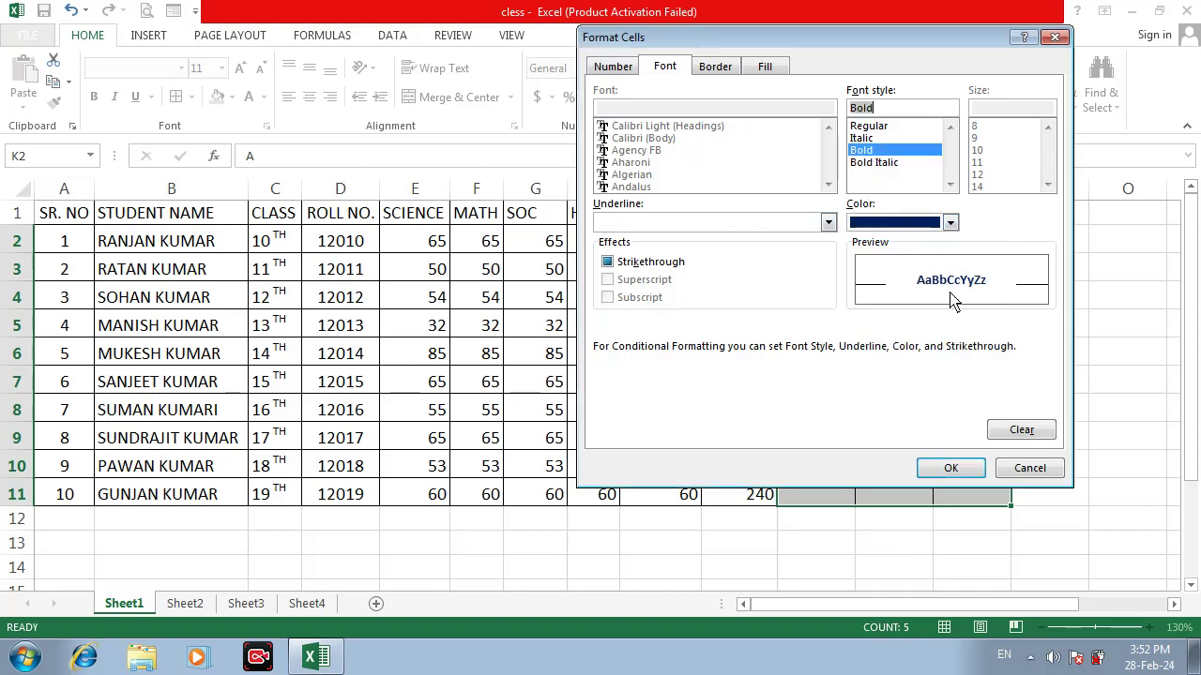
{"action": "left_click", "coordinate": [954, 468]}
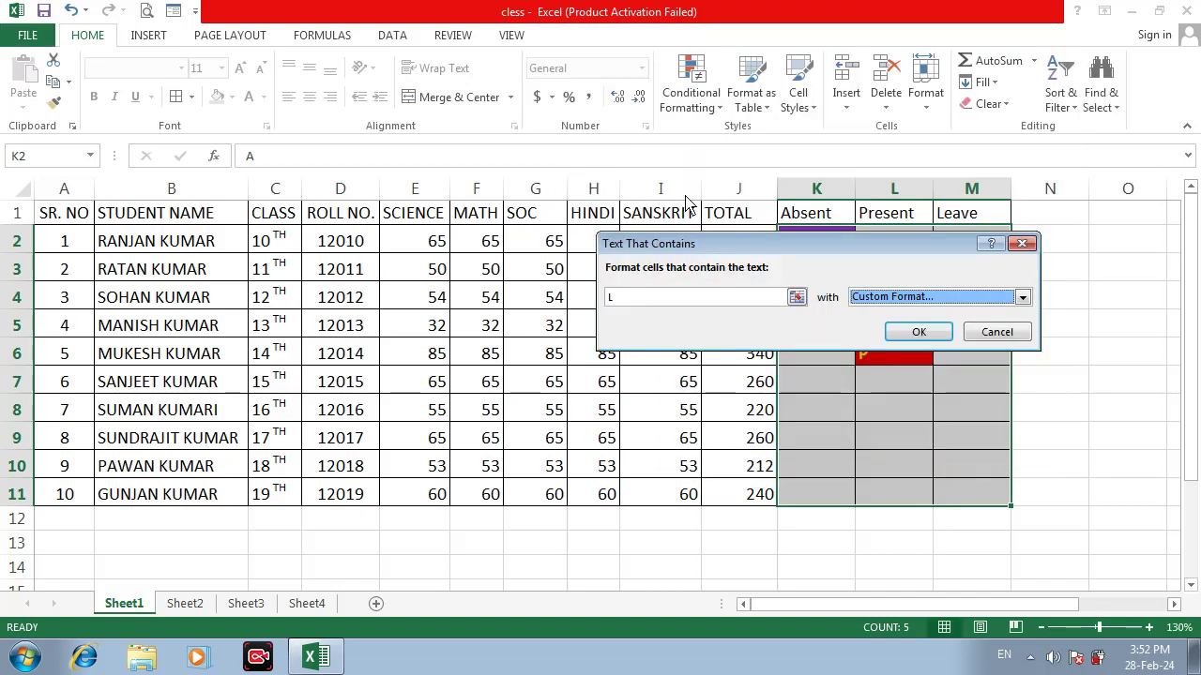
Reopen the "L" rule's custom format and set its font to bold dark blue
{"action": "left_click", "coordinate": [859, 298]}
{"action": "left_click", "coordinate": [867, 390]}
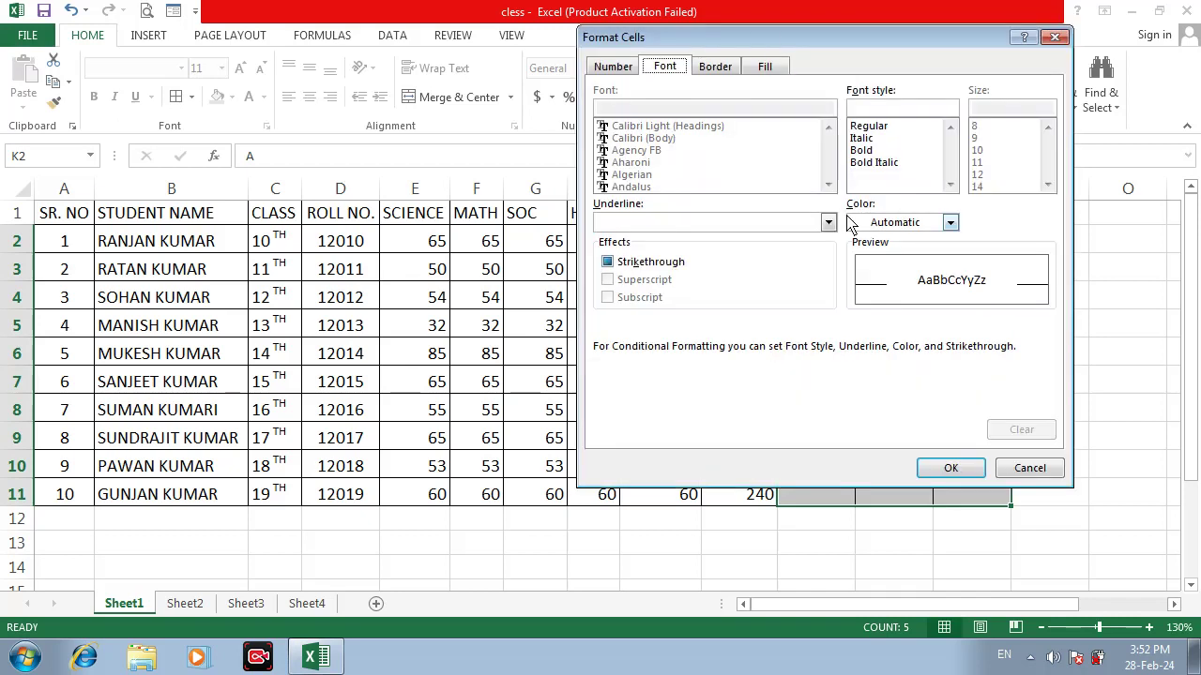
{"action": "left_click", "coordinate": [898, 225]}
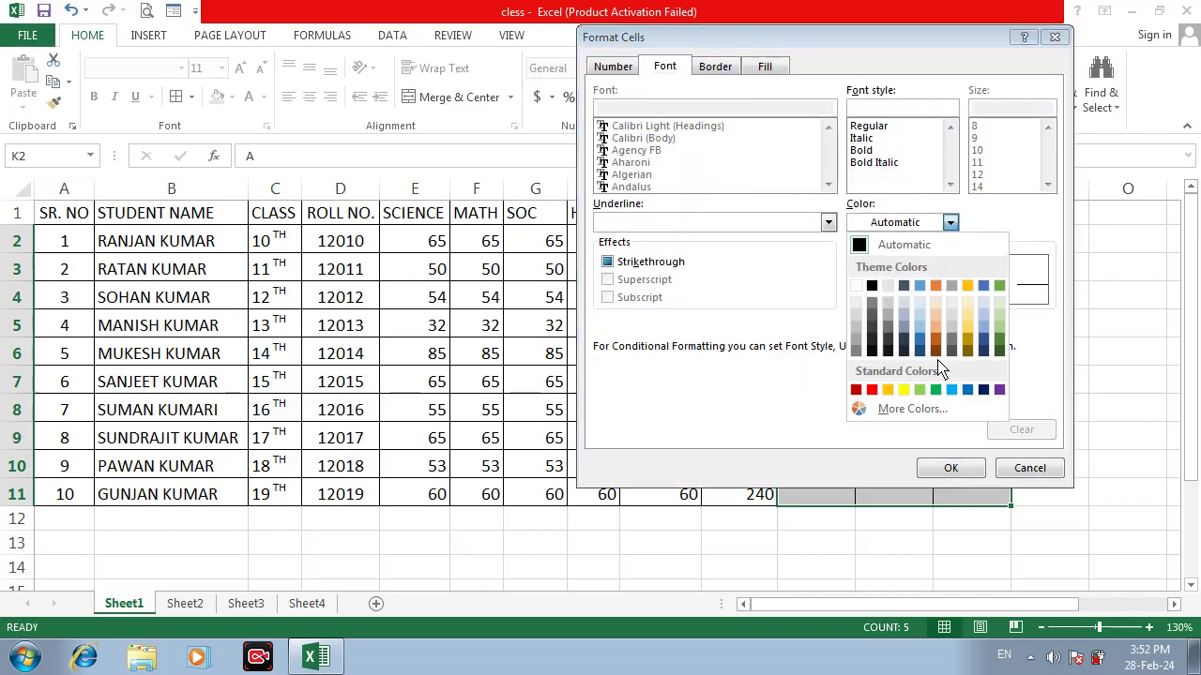
{"action": "left_click", "coordinate": [983, 390]}
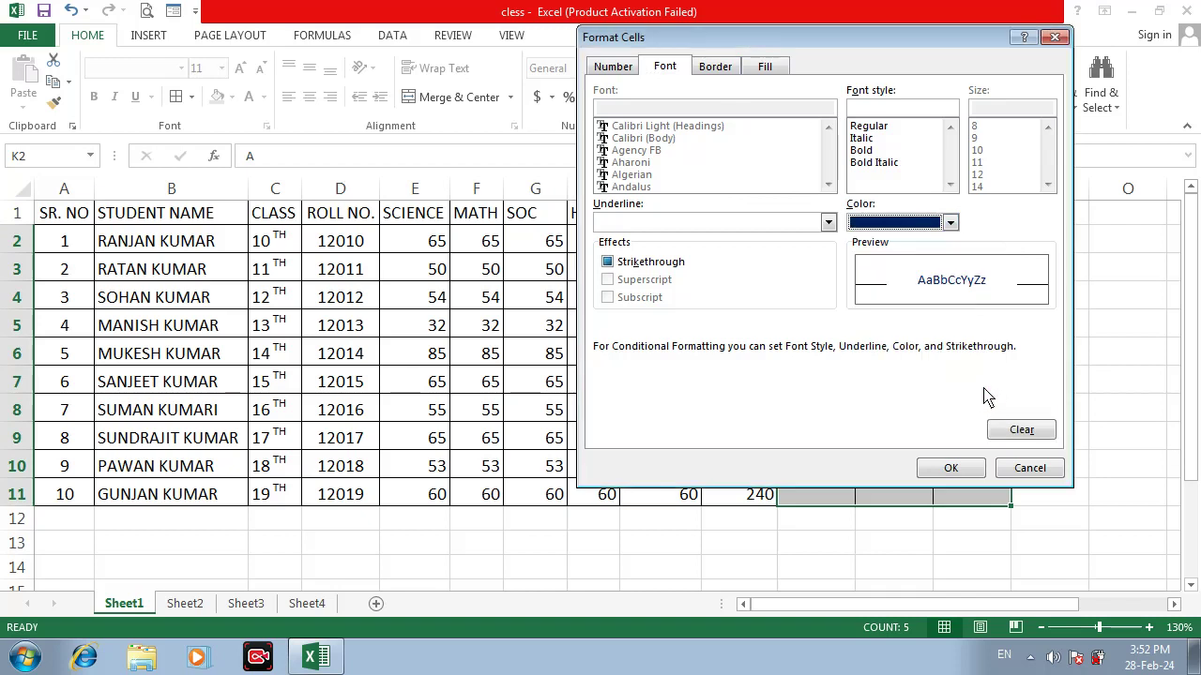
{"action": "left_click", "coordinate": [868, 152]}
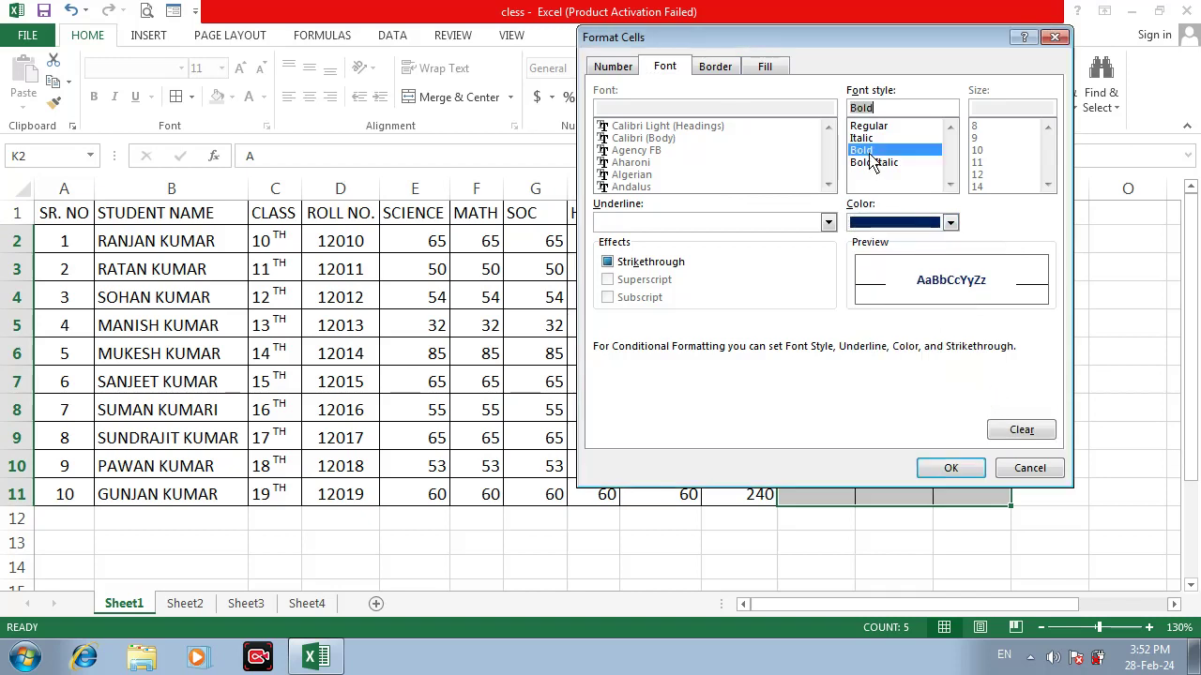
Add a light blue fill to the "L" rule's custom format and apply the rule
{"action": "left_click", "coordinate": [763, 68]}
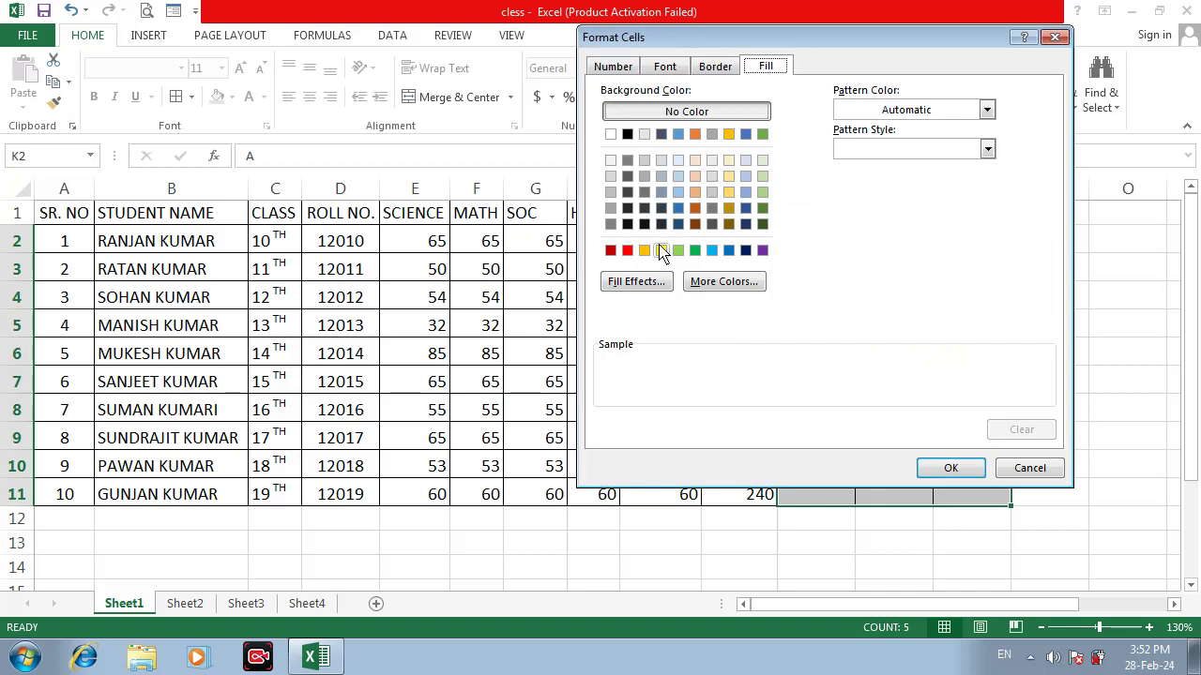
{"action": "left_click", "coordinate": [712, 251]}
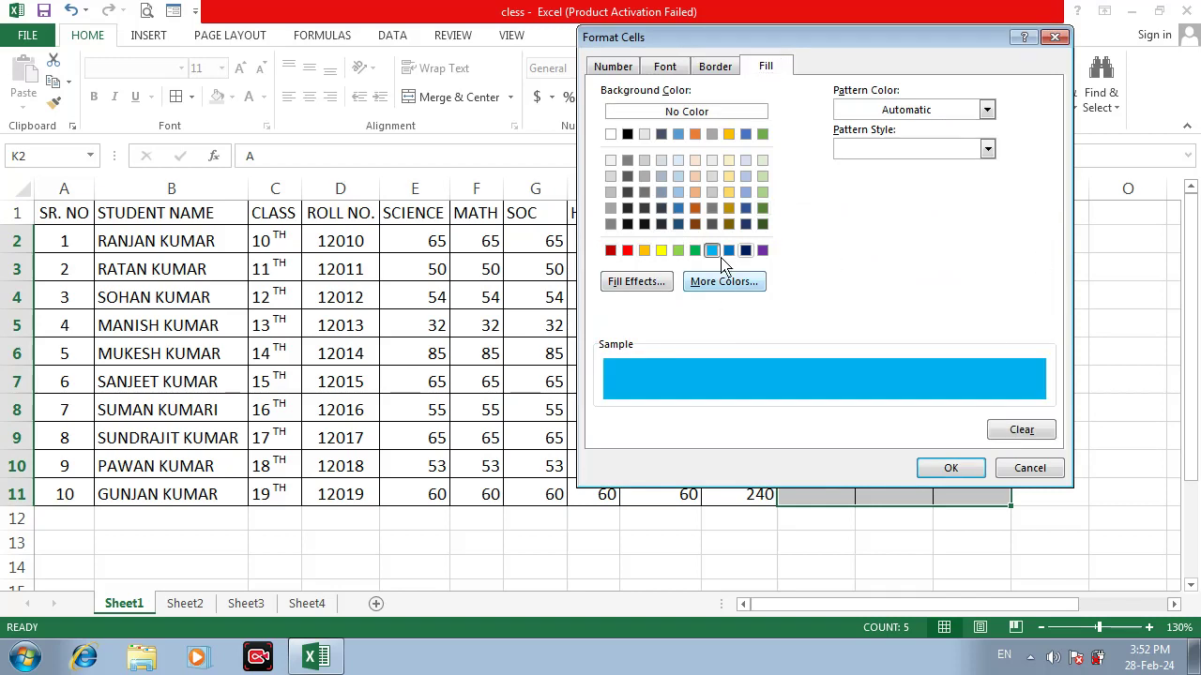
{"action": "left_click", "coordinate": [962, 469]}
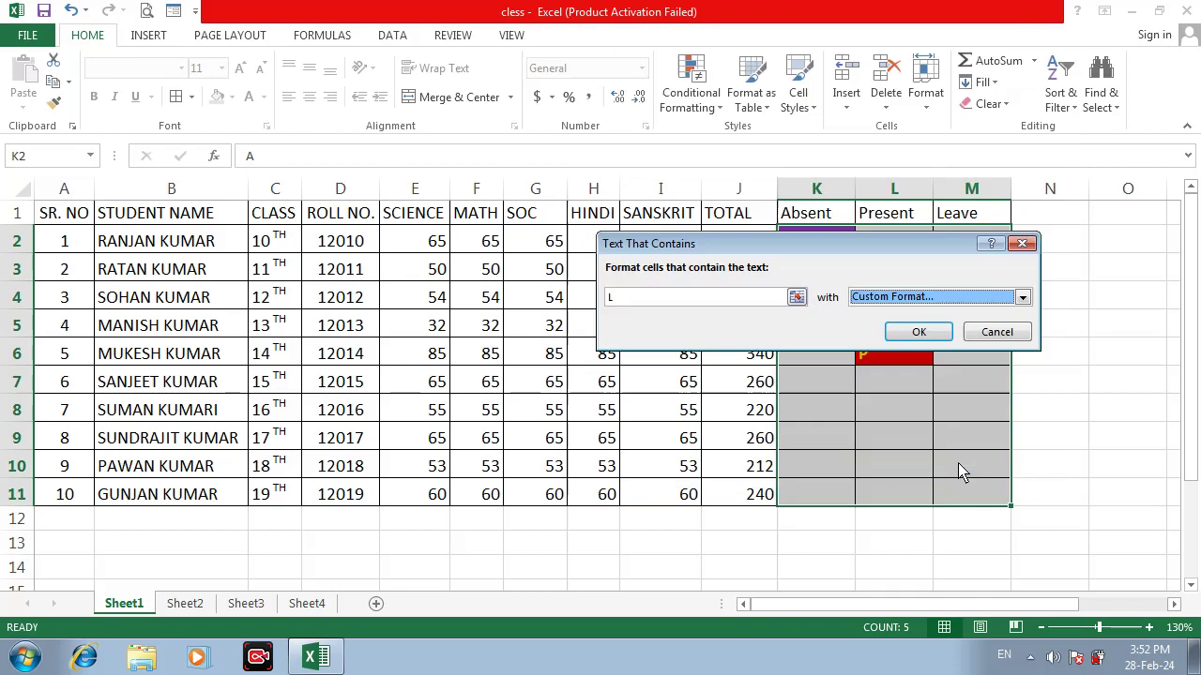
{"action": "left_click", "coordinate": [918, 332]}
Enter L in cells M3 and L8 to test the third rule
{"action": "left_click", "coordinate": [957, 271]}
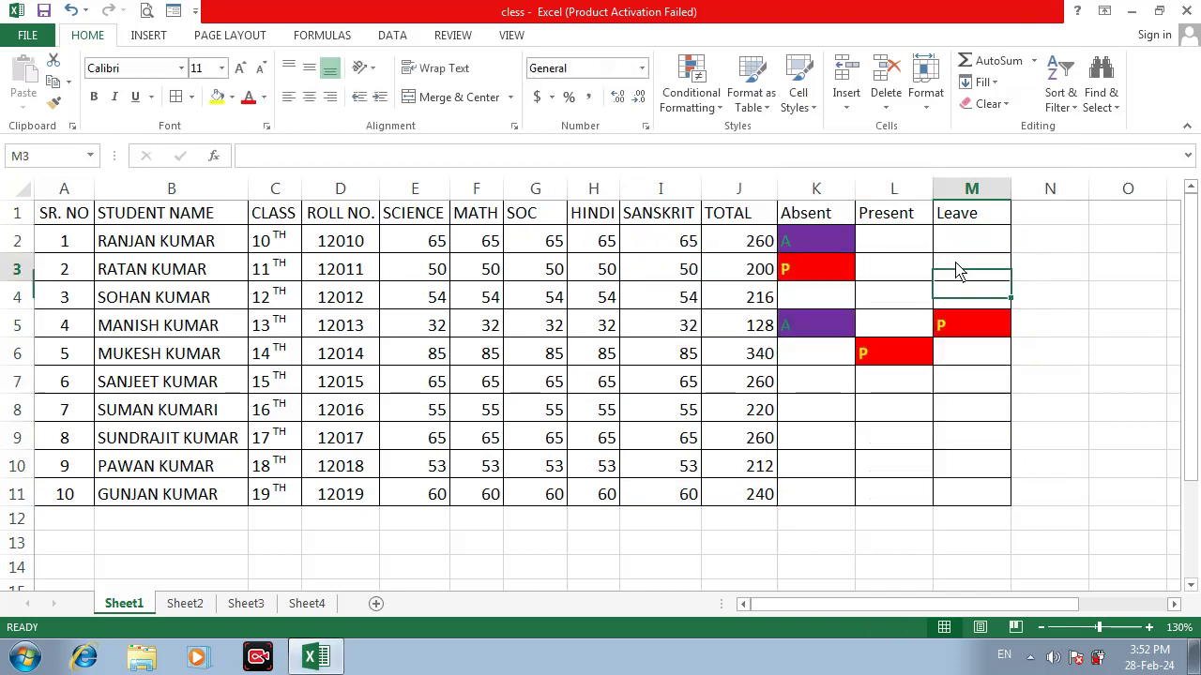
{"action": "type", "text": "L"}
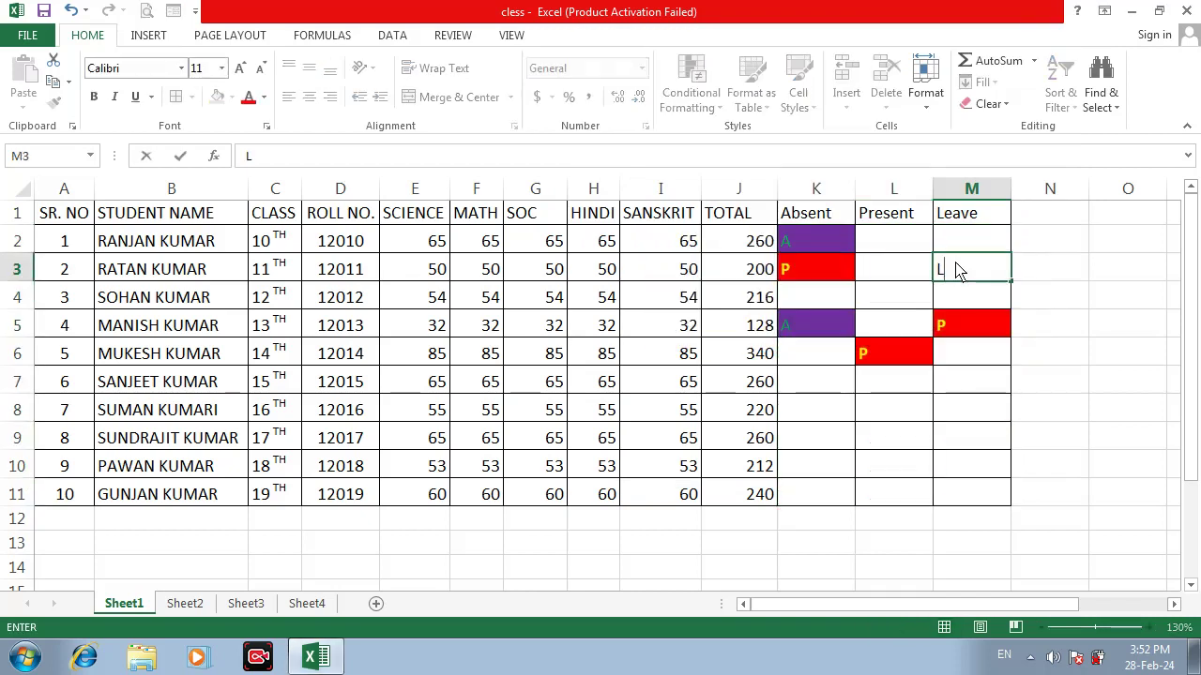
{"action": "key", "text": "Return"}
{"action": "left_click", "coordinate": [908, 419]}
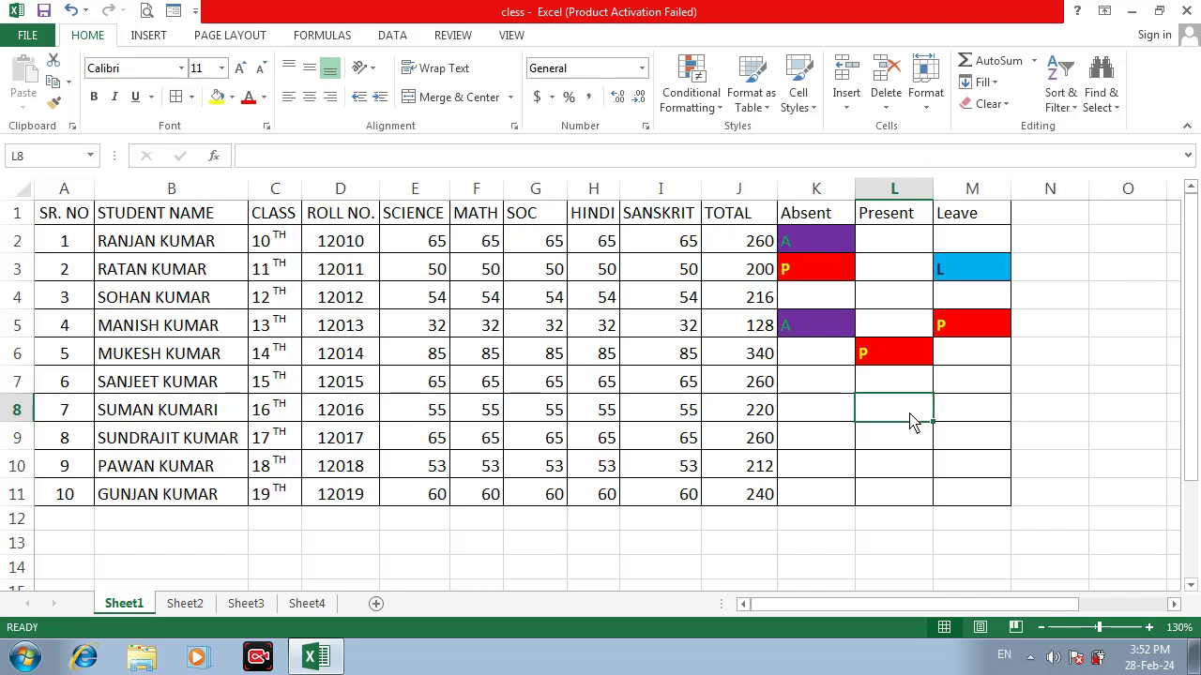
{"action": "type", "text": ";"}
{"action": "type", "text": "L"}
{"action": "key", "text": "Return"}
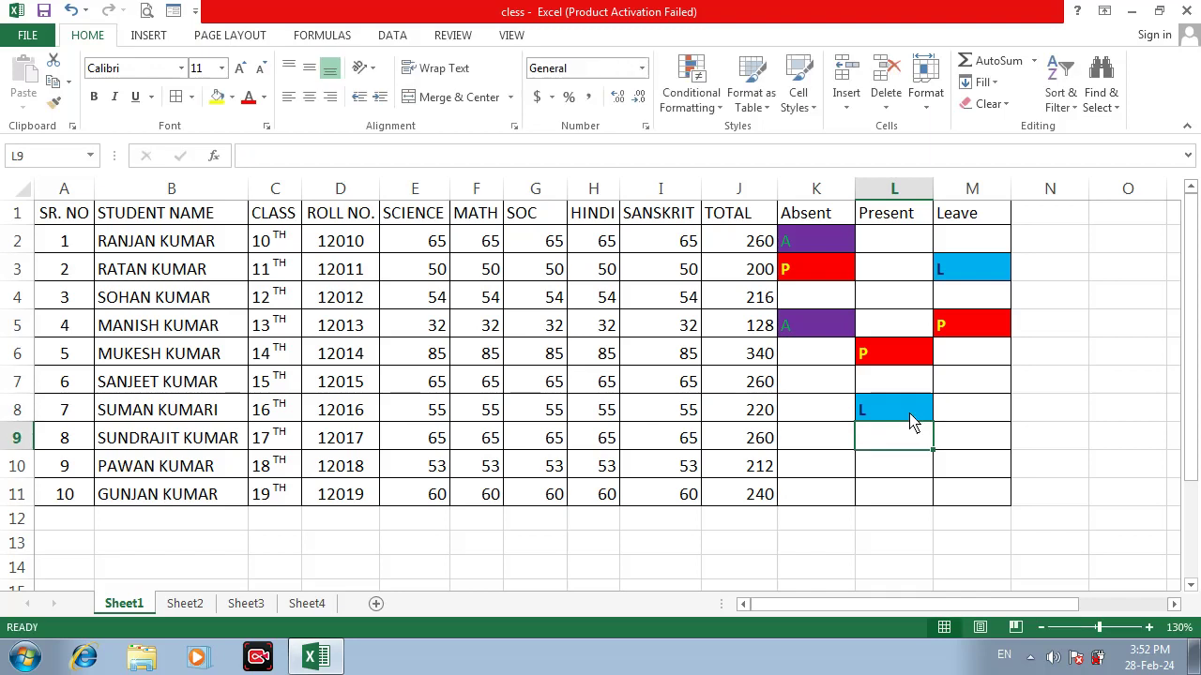
Change cell M5 to A and cell L6 to L
{"action": "left_click", "coordinate": [938, 277]}
{"action": "left_click", "coordinate": [962, 333]}
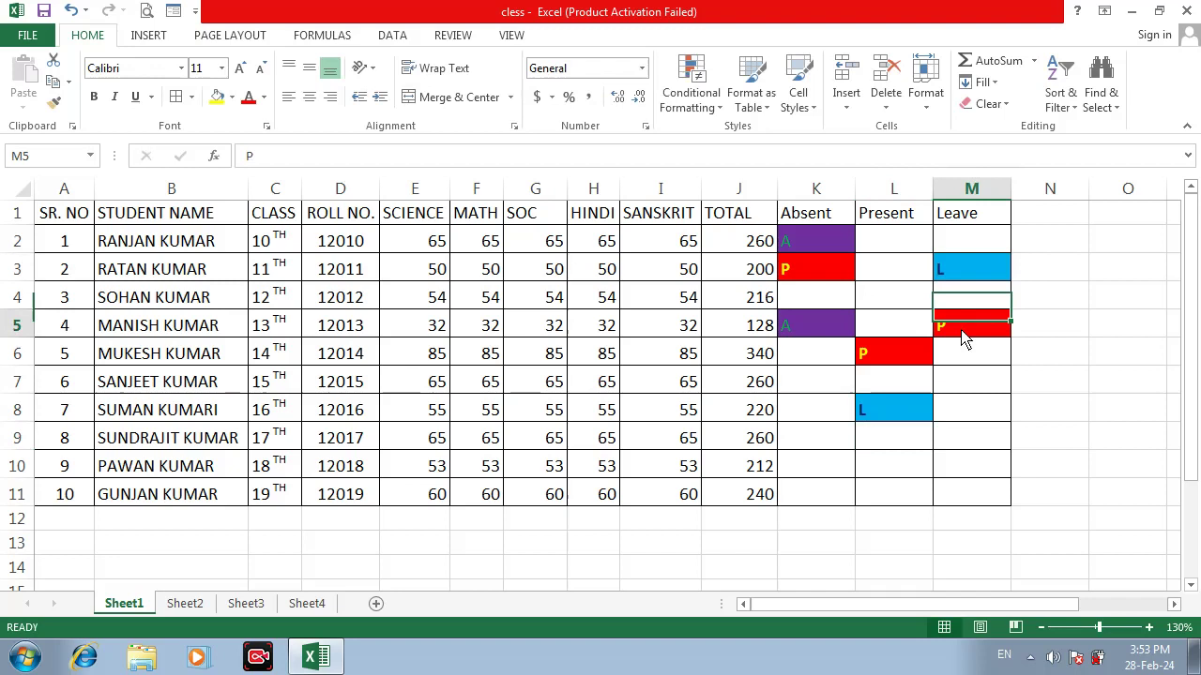
{"action": "type", "text": "A"}
{"action": "left_click", "coordinate": [999, 384]}
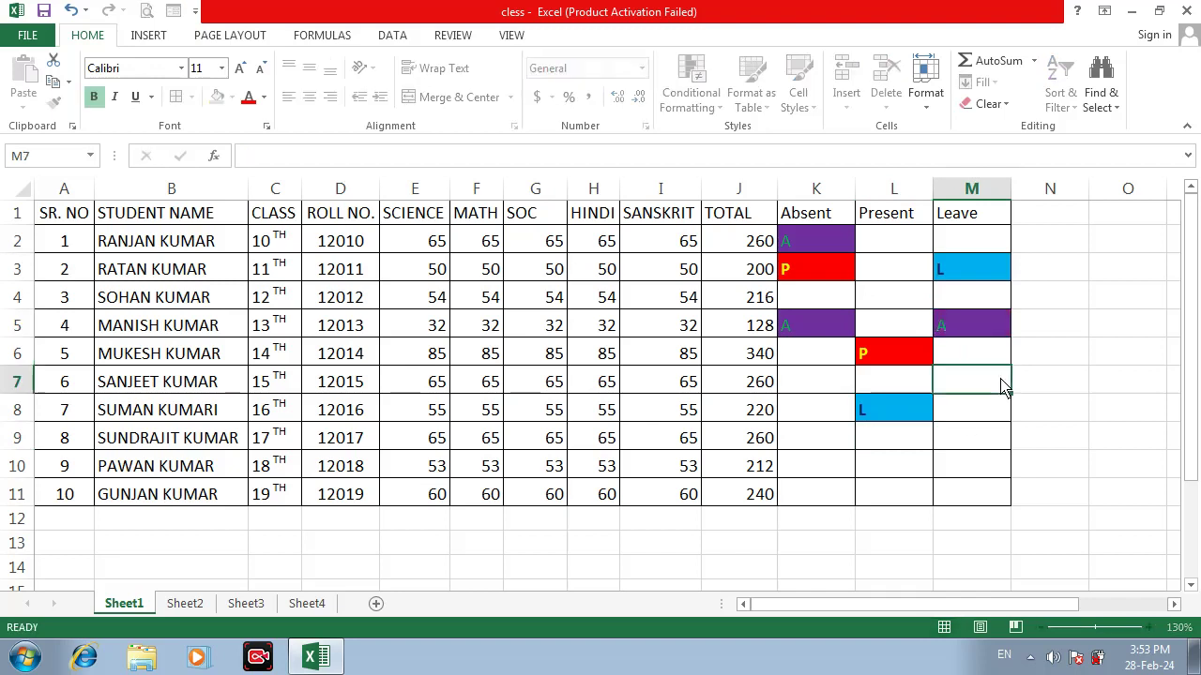
{"action": "left_click", "coordinate": [908, 360]}
{"action": "type", "text": "L"}
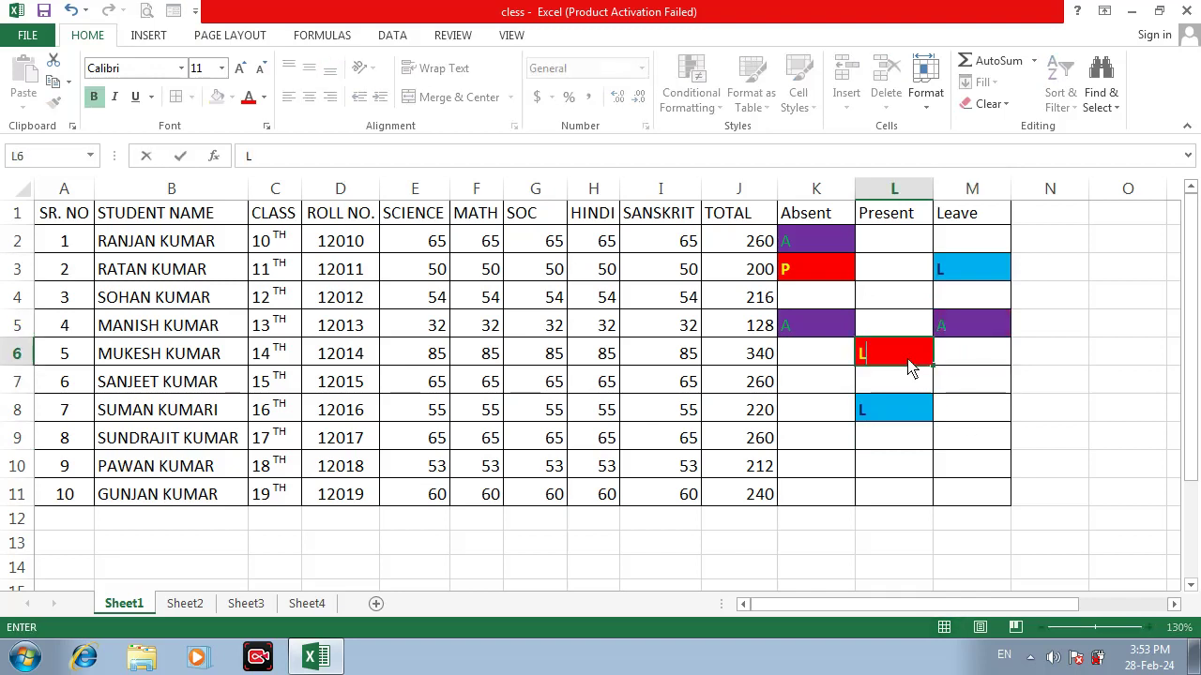
{"action": "key", "text": "Return"}
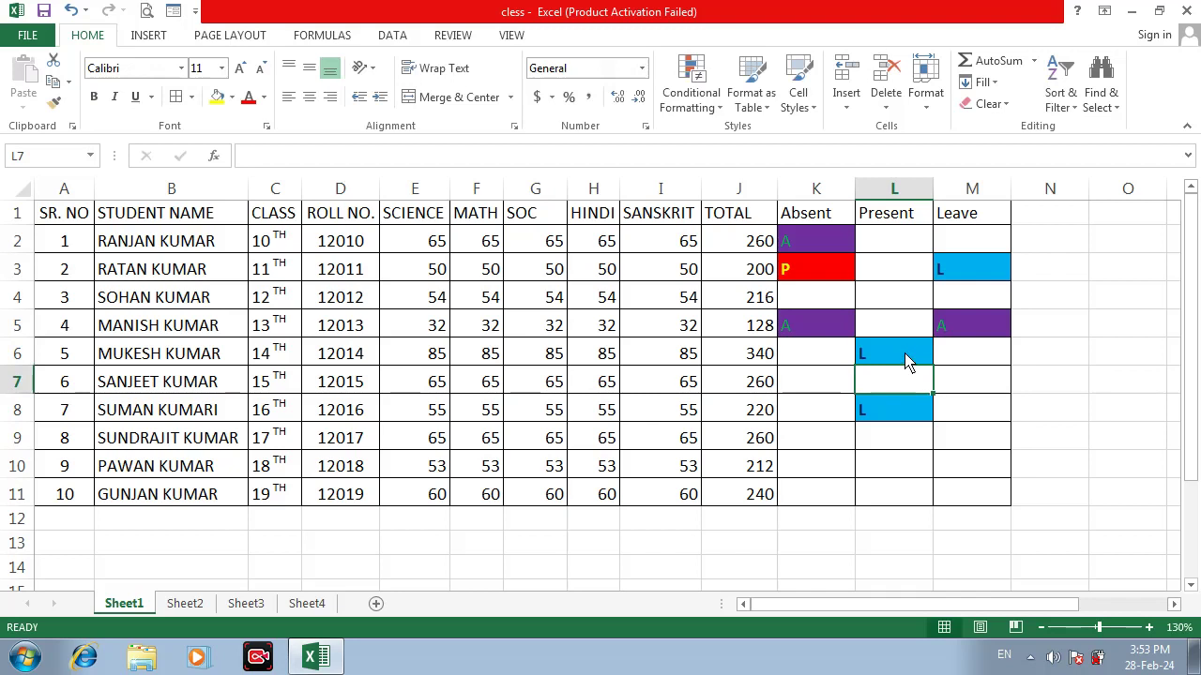
Change cell K3 to A and cell K5 to P
{"action": "left_click", "coordinate": [818, 272]}
{"action": "type", "text": "A"}
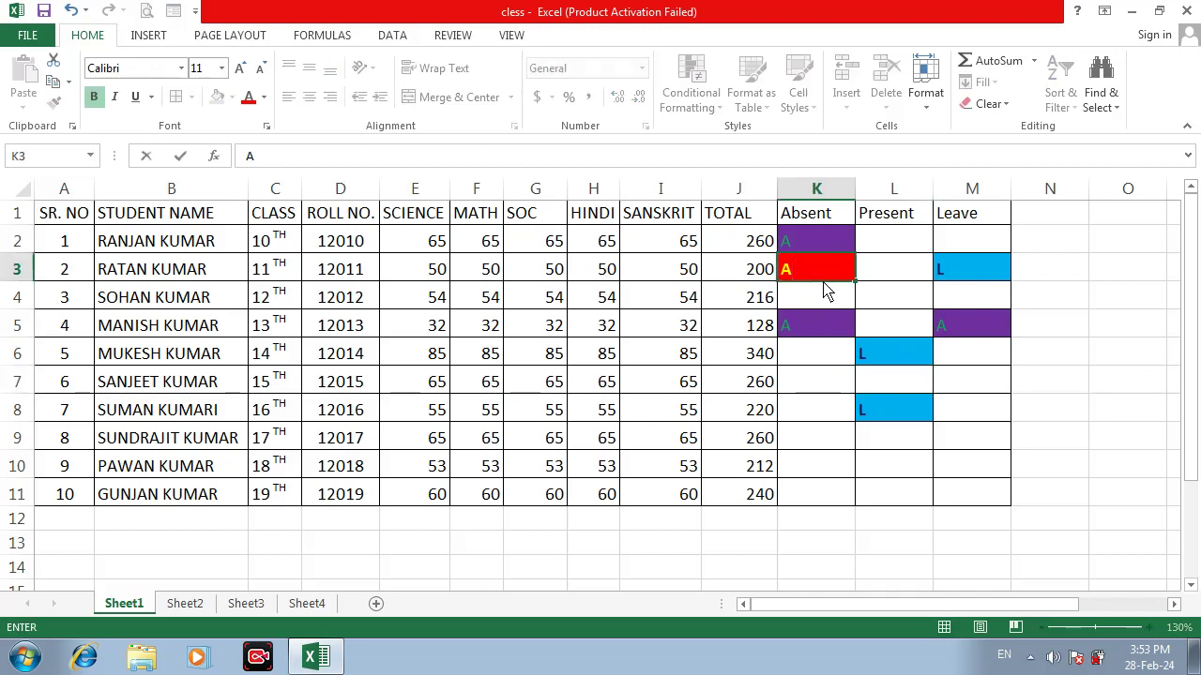
{"action": "left_click", "coordinate": [843, 354]}
{"action": "left_click", "coordinate": [820, 322]}
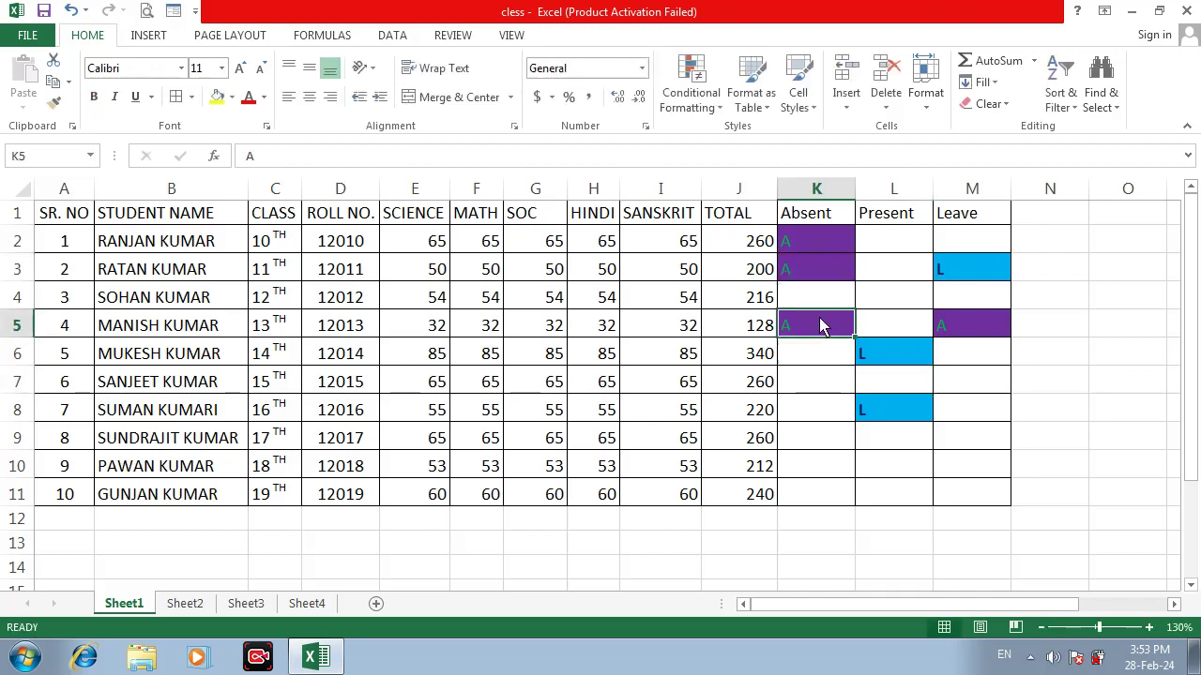
{"action": "type", "text": "P"}
{"action": "key", "text": "Return"}
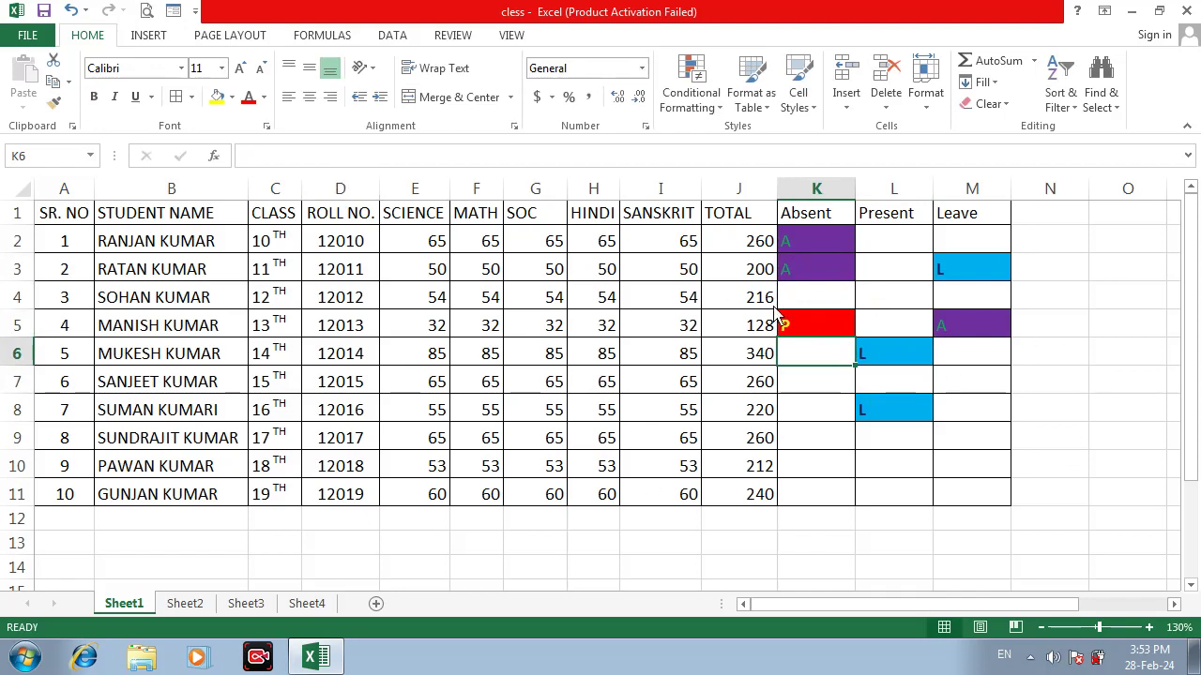
Switch to Sheet4 and widen column A to roughly four times its width
{"action": "left_click", "coordinate": [711, 94]}
{"action": "left_click", "coordinate": [329, 605]}
{"action": "left_click", "coordinate": [244, 434]}
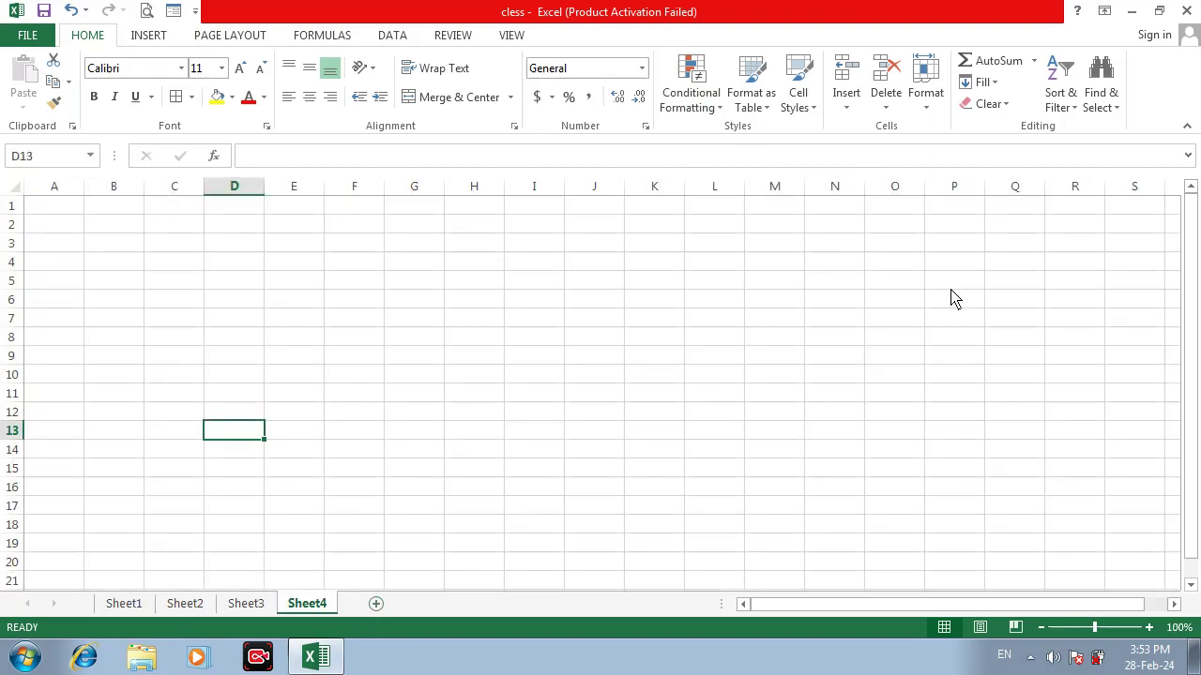
{"action": "left_click", "coordinate": [49, 226]}
{"action": "left_click_drag", "start_coordinate": [84, 190], "coordinate": [285, 260]}
Enter the date 28-02-2024 in cell A3
{"action": "left_click", "coordinate": [159, 263]}
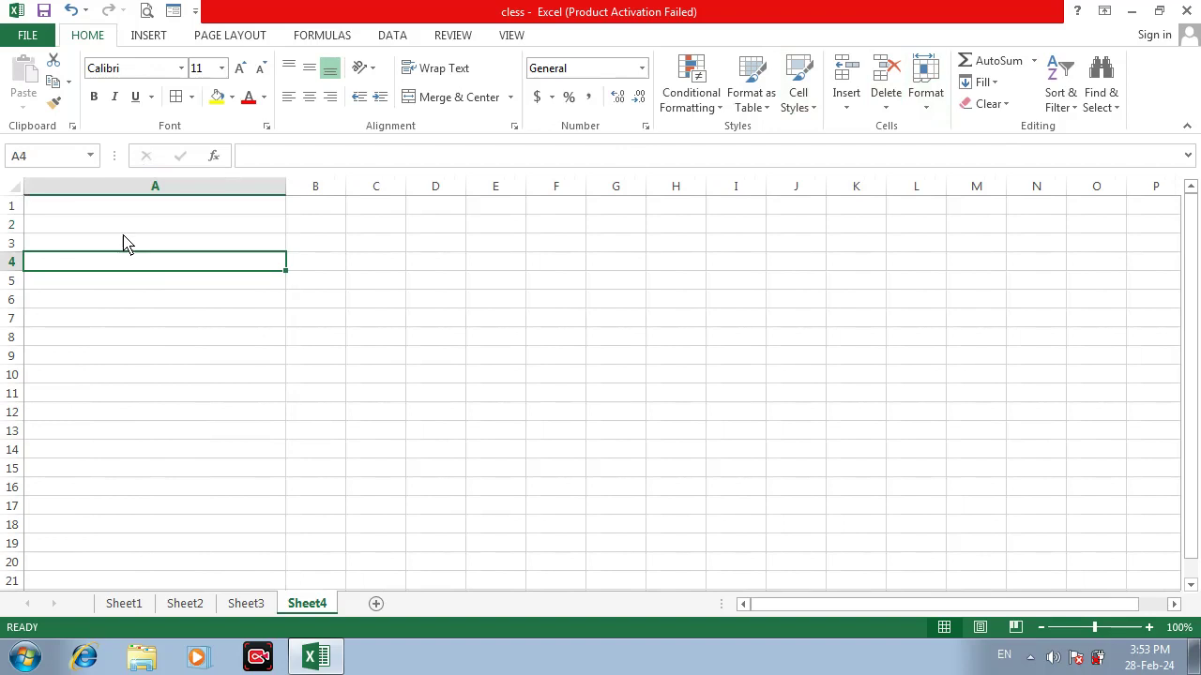
{"action": "left_click", "coordinate": [123, 242]}
{"action": "type", "text": "28-02-"}
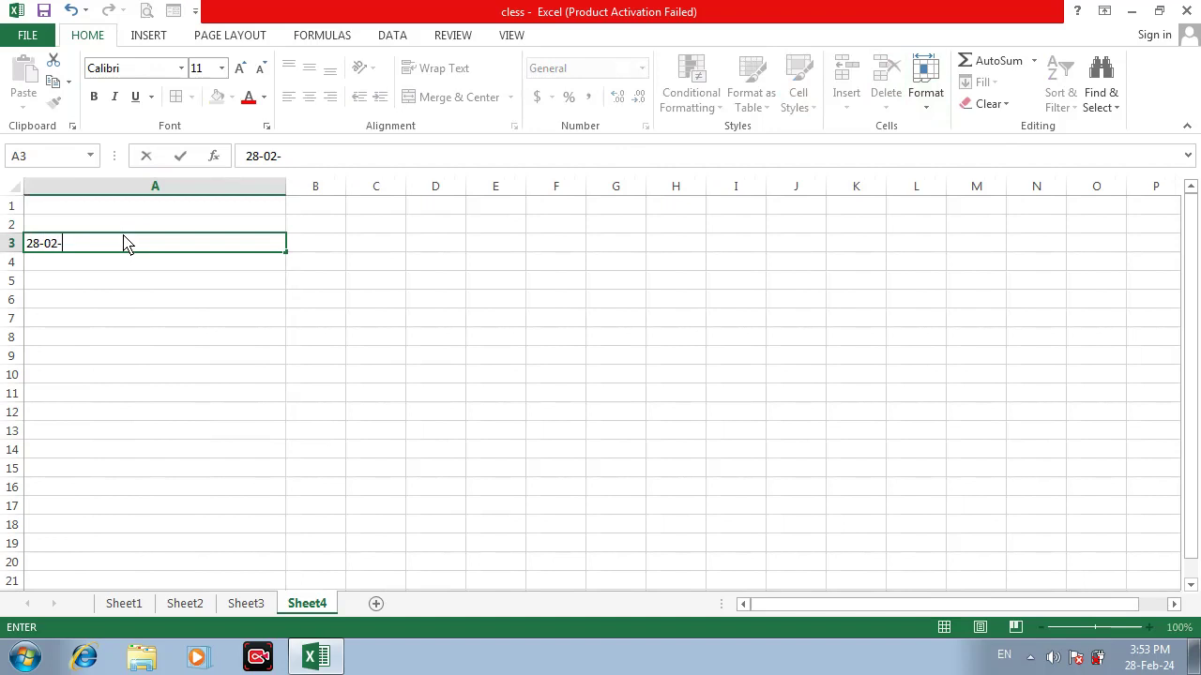
{"action": "type", "text": "2024"}
{"action": "key", "text": "Return"}
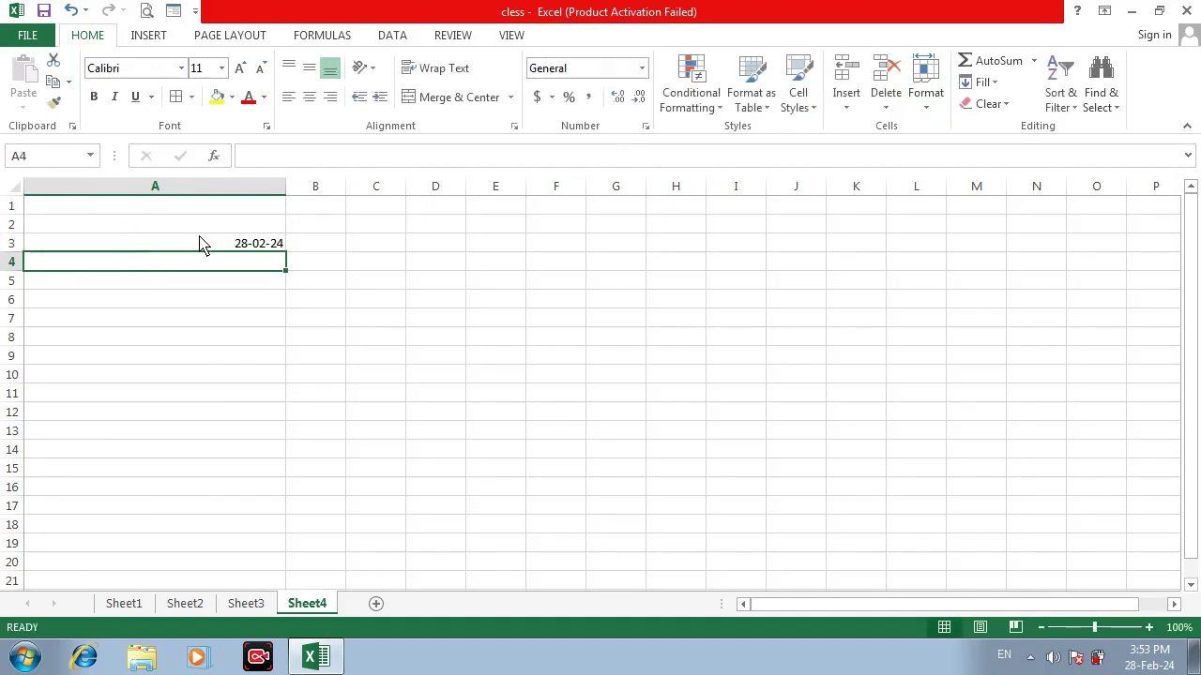
Start a date-occurring conditional formatting rule on A3:A11 for dates in This week
{"action": "left_click_drag", "start_coordinate": [198, 242], "coordinate": [214, 394]}
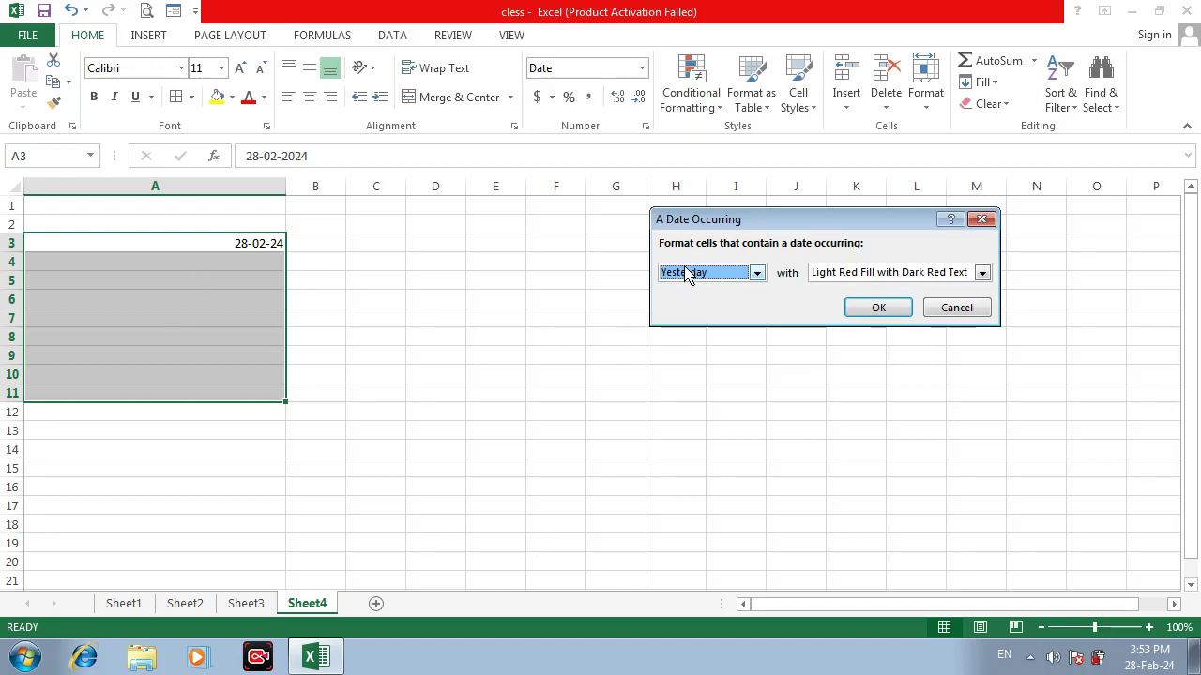
{"action": "left_click", "coordinate": [757, 272]}
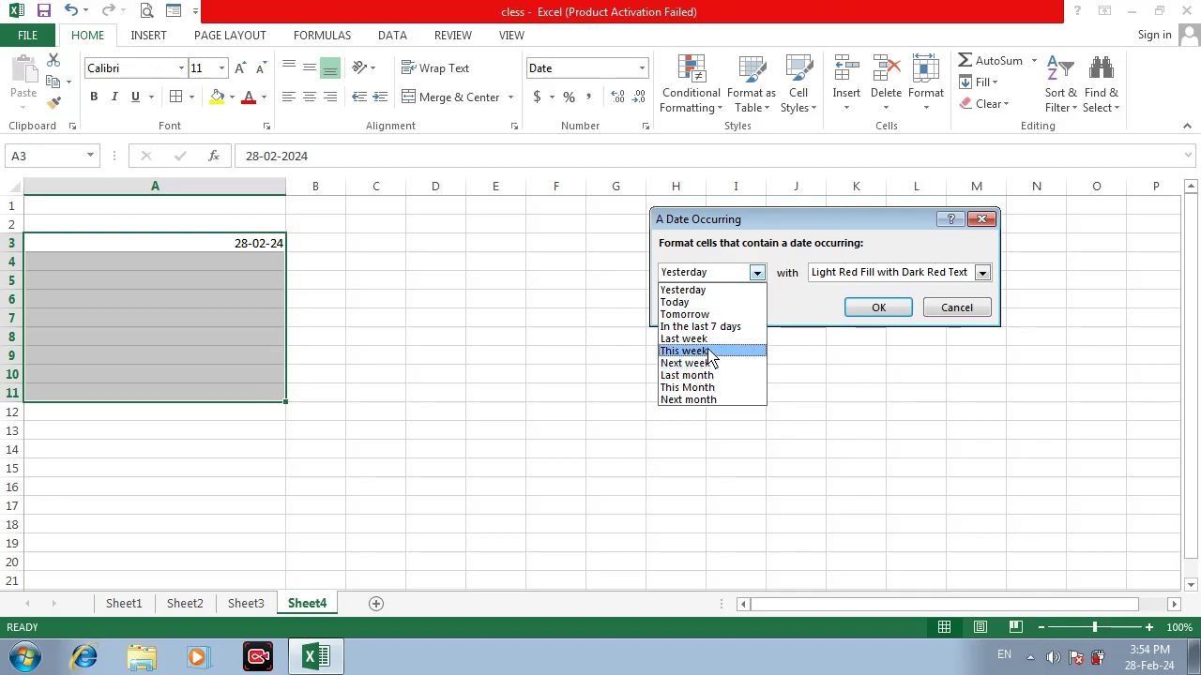
{"action": "left_click", "coordinate": [710, 352]}
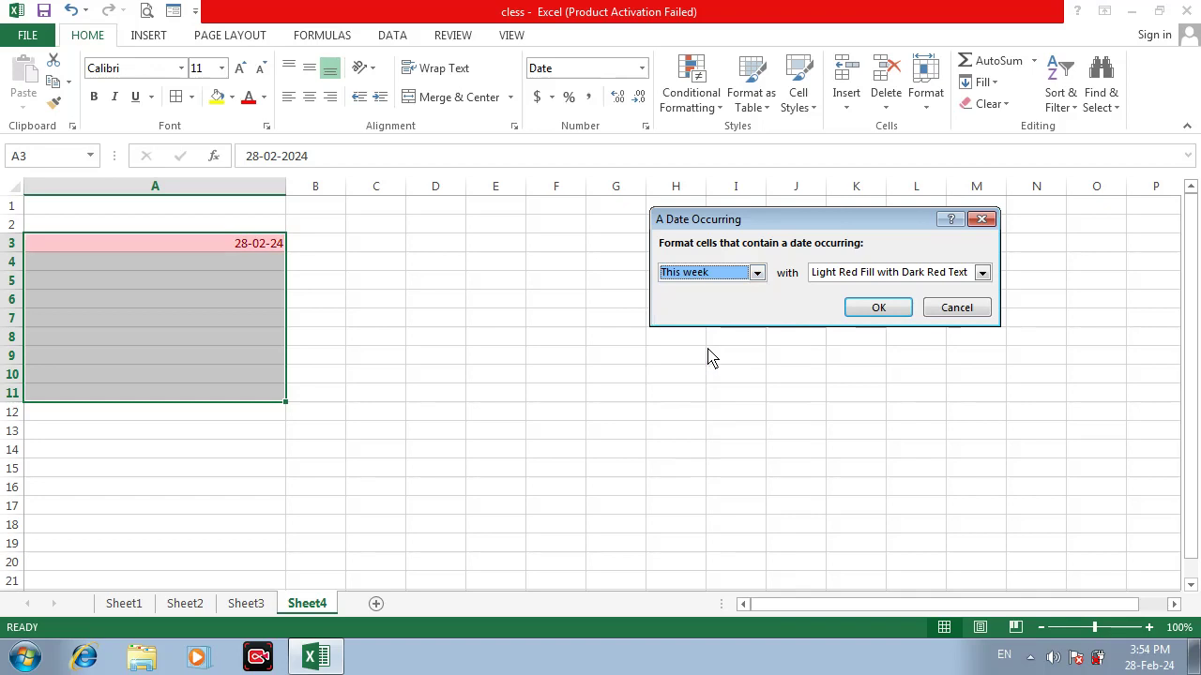
Try the Red Border preset and a custom bold font as the format of the This week rule
{"action": "left_click", "coordinate": [981, 272]}
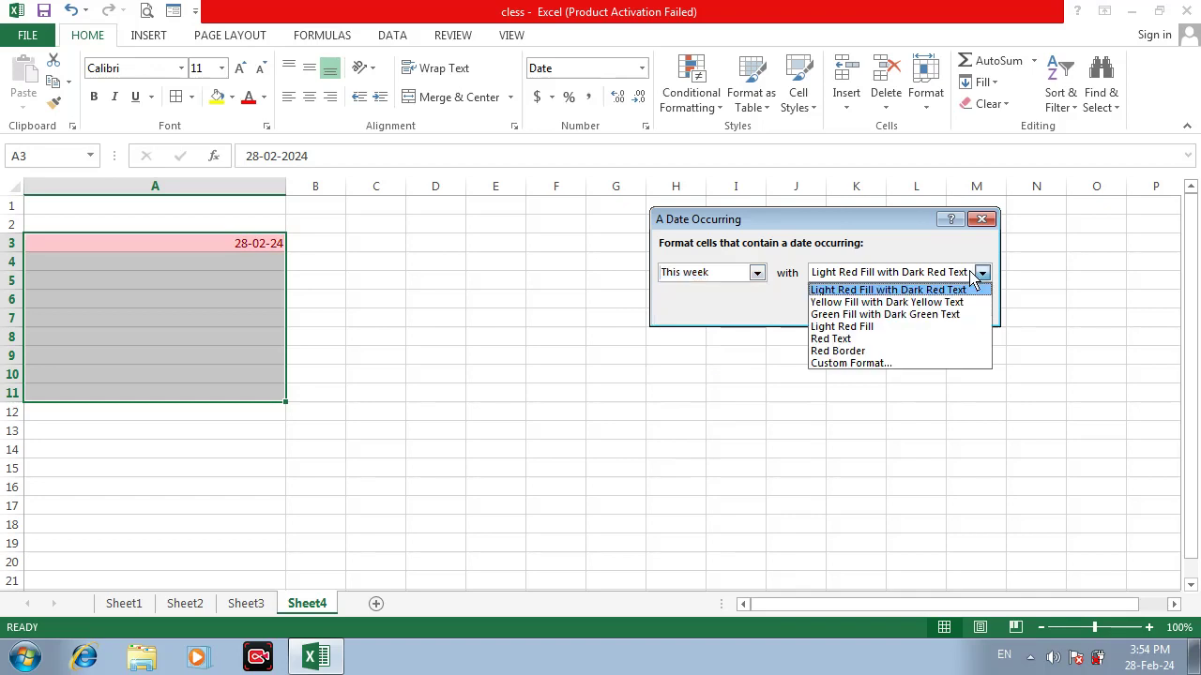
{"action": "left_click", "coordinate": [839, 353]}
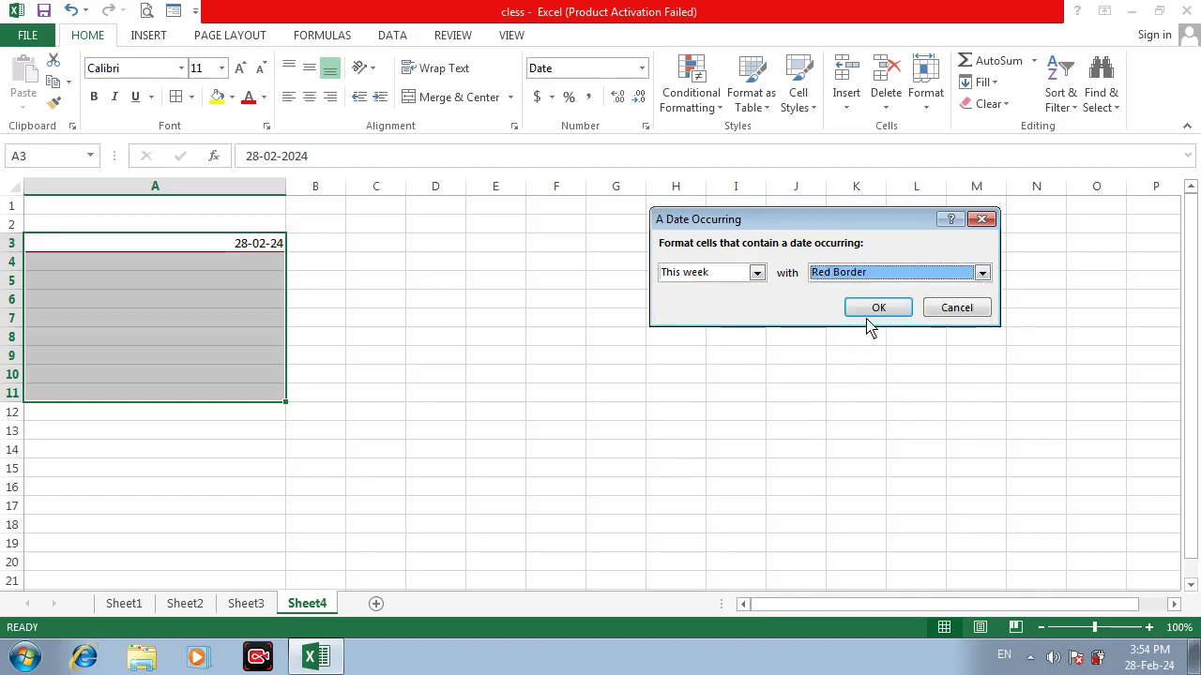
{"action": "left_click", "coordinate": [981, 272]}
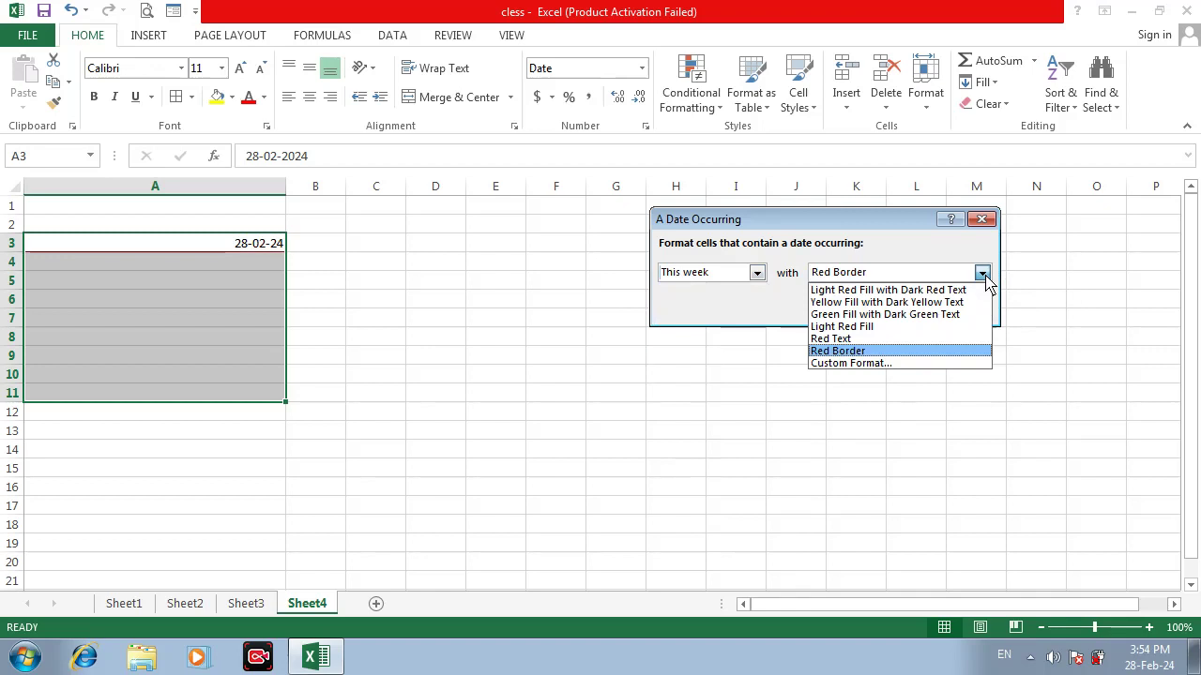
{"action": "left_click", "coordinate": [868, 366]}
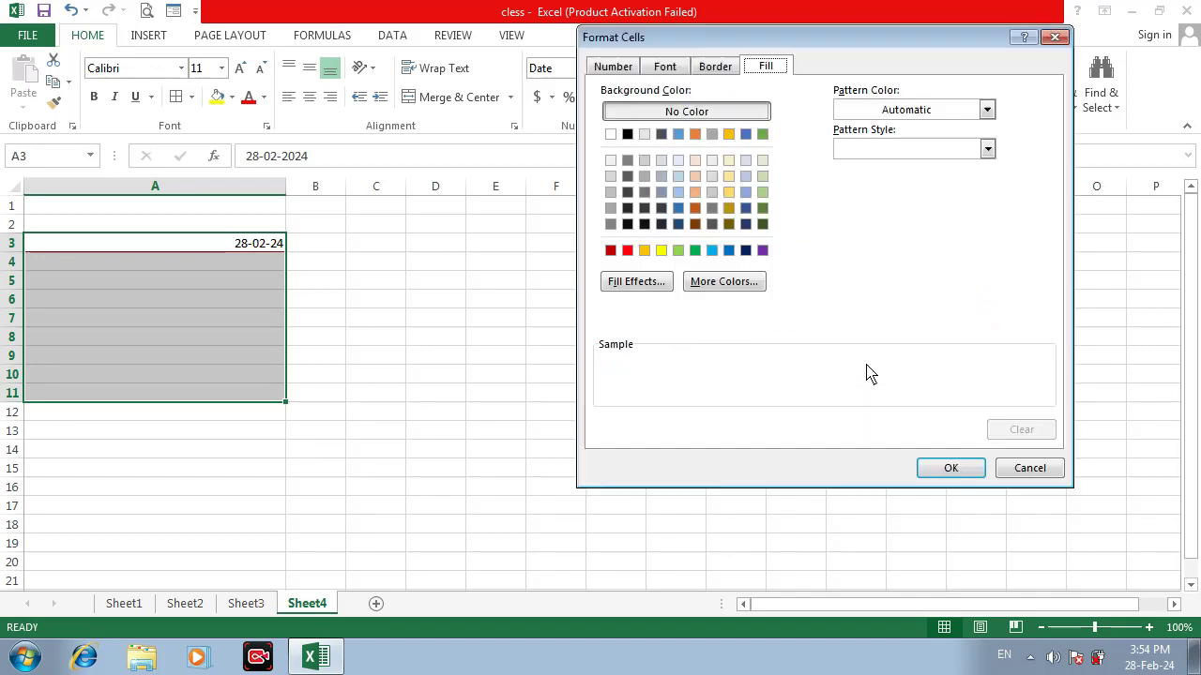
{"action": "left_click", "coordinate": [665, 68]}
{"action": "left_click", "coordinate": [861, 150]}
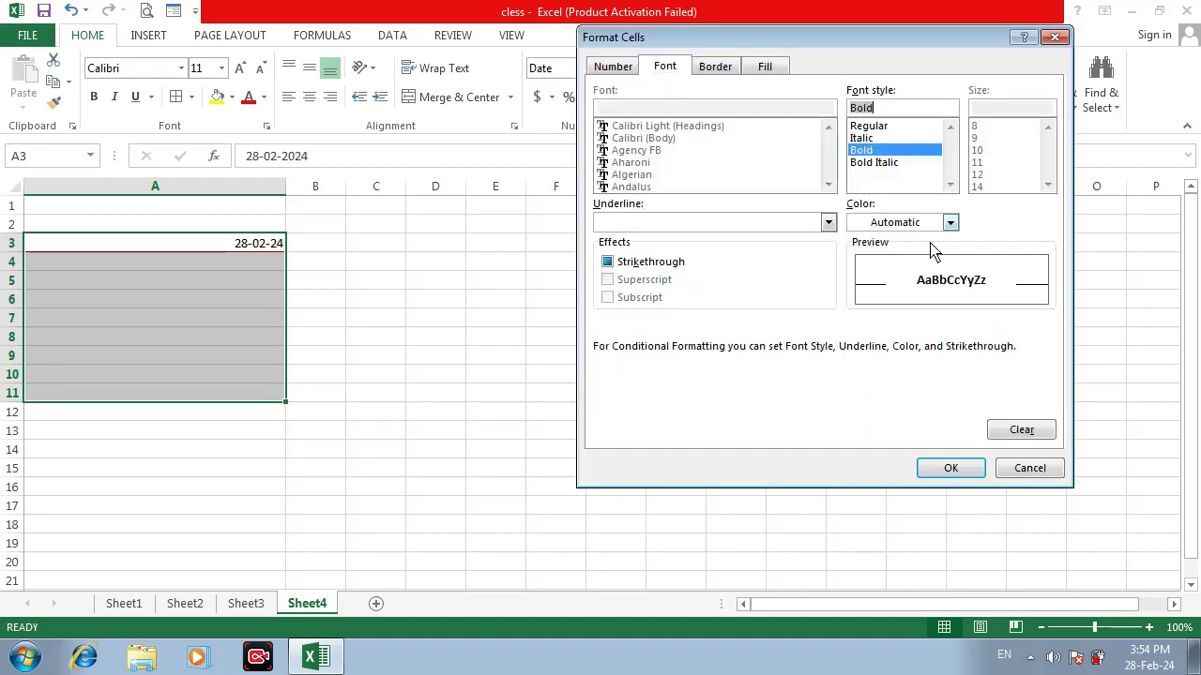
{"action": "left_click", "coordinate": [956, 469]}
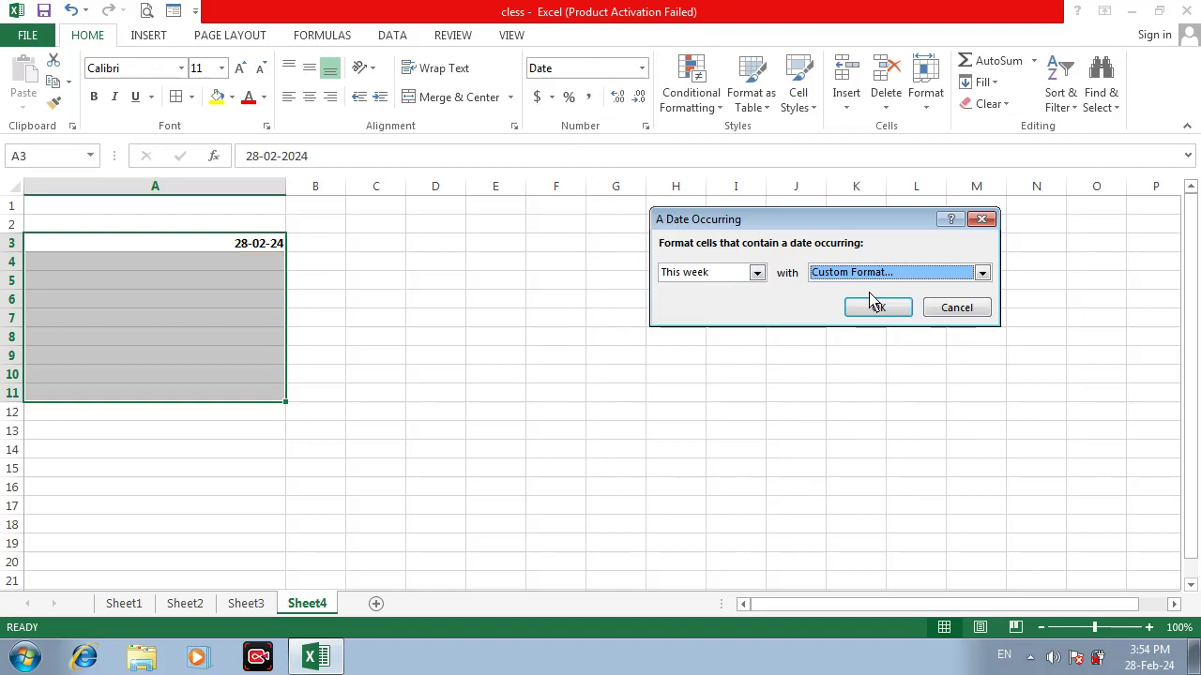
{"action": "left_click", "coordinate": [981, 272]}
{"action": "left_click", "coordinate": [846, 354]}
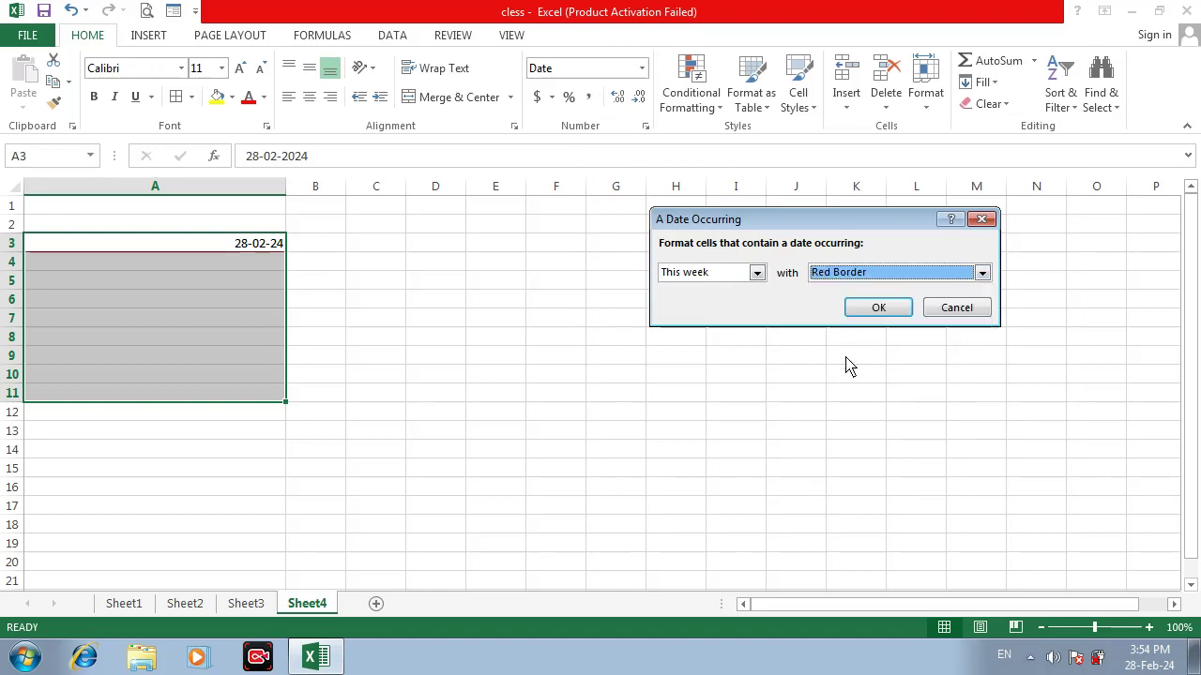
{"action": "left_click", "coordinate": [981, 272]}
{"action": "left_click", "coordinate": [832, 351]}
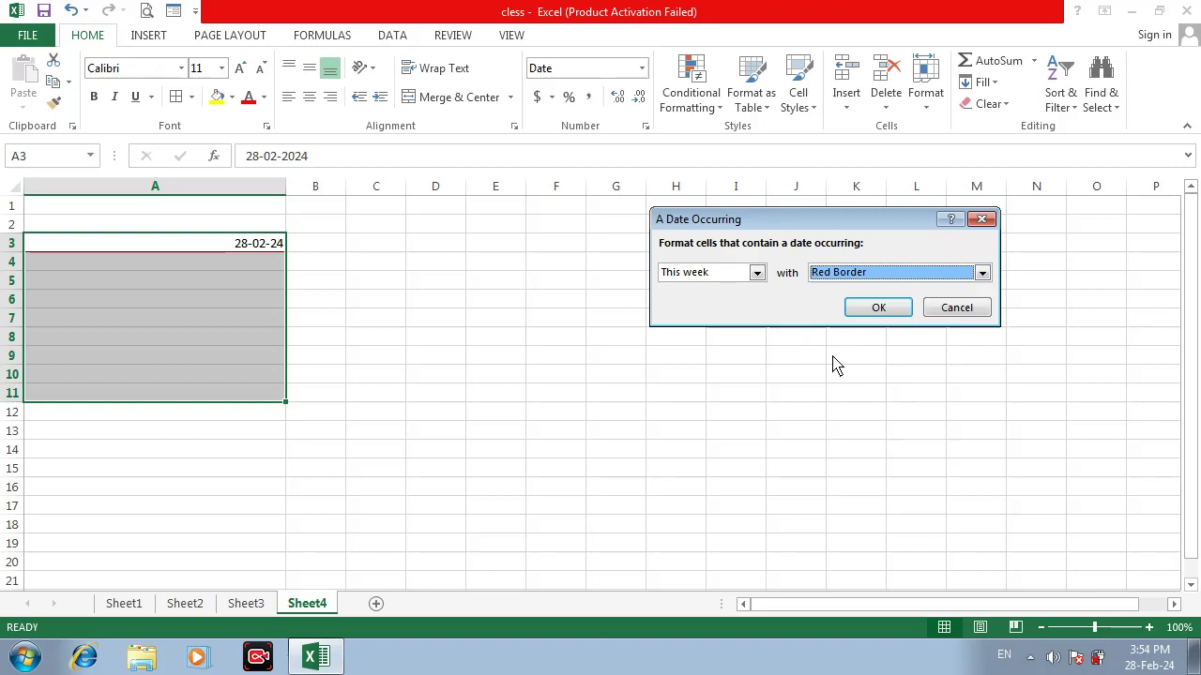
Give the This week rule a custom format with a bold red font and apply it to A3:A11
{"action": "left_click", "coordinate": [933, 274]}
{"action": "left_click", "coordinate": [864, 361]}
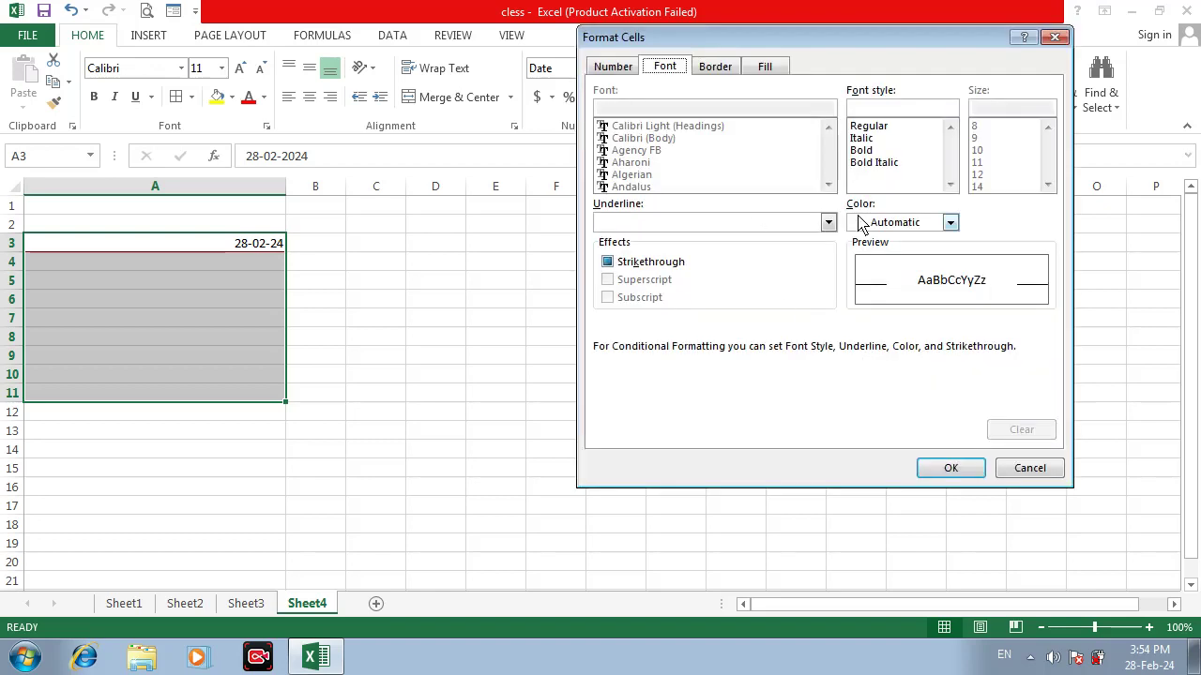
{"action": "left_click", "coordinate": [859, 152]}
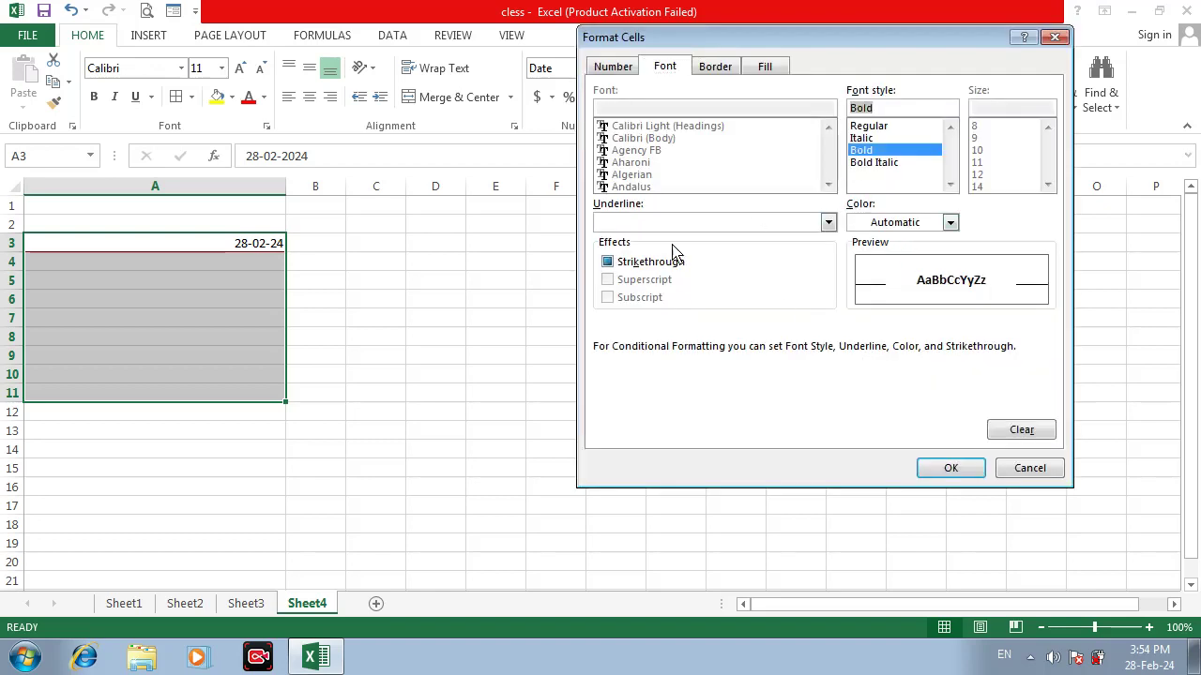
{"action": "left_click", "coordinate": [896, 228]}
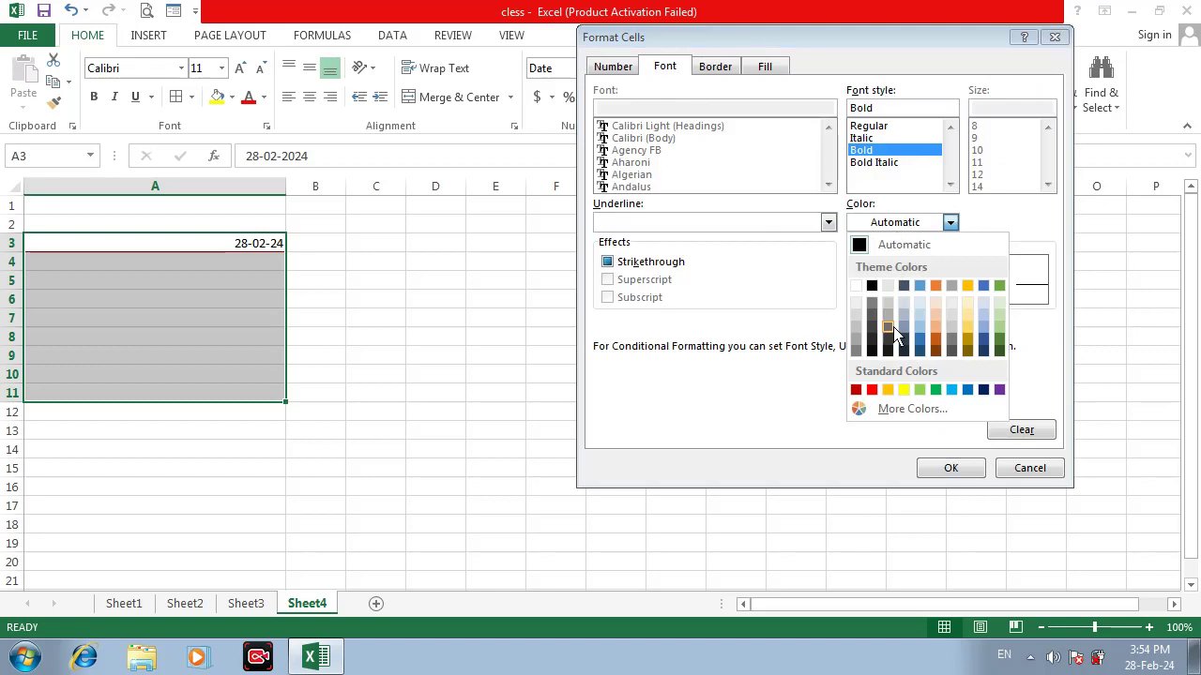
{"action": "left_click", "coordinate": [871, 391]}
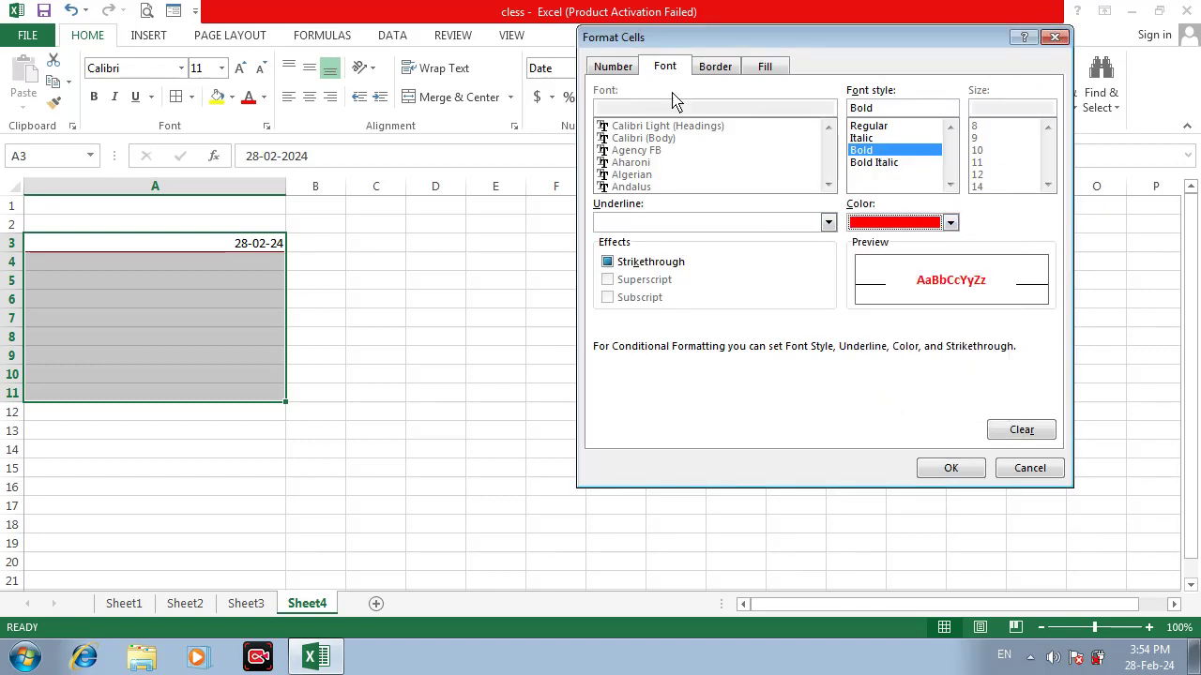
{"action": "left_click", "coordinate": [761, 70]}
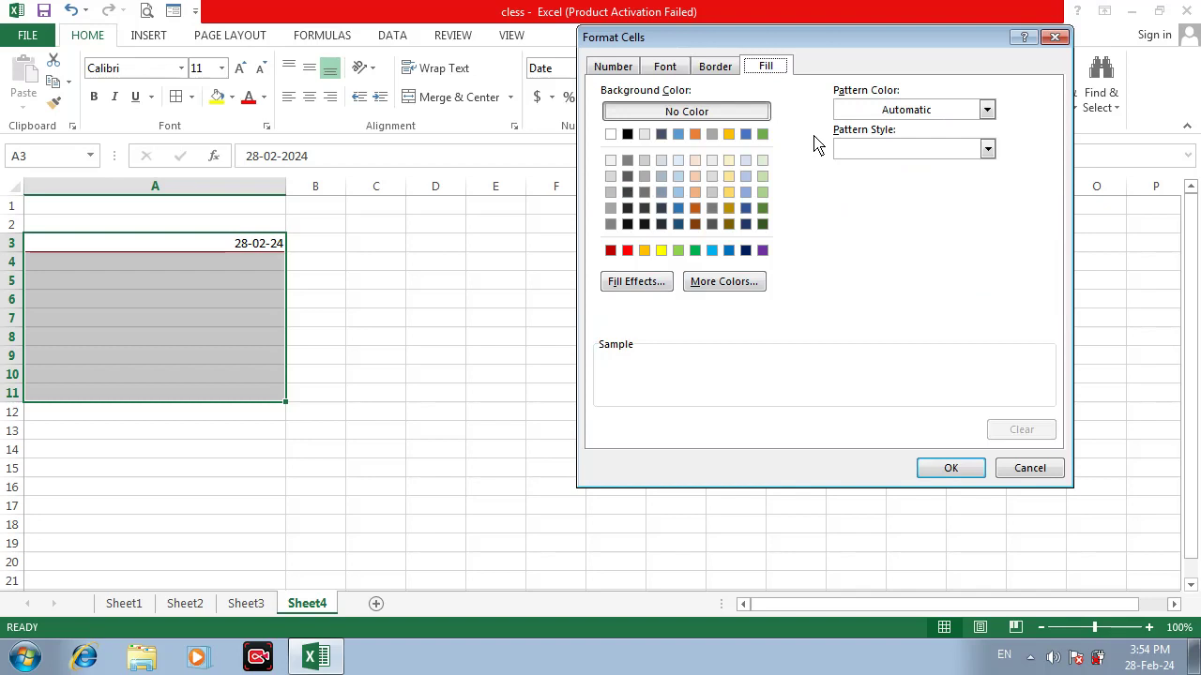
{"action": "left_click", "coordinate": [938, 471]}
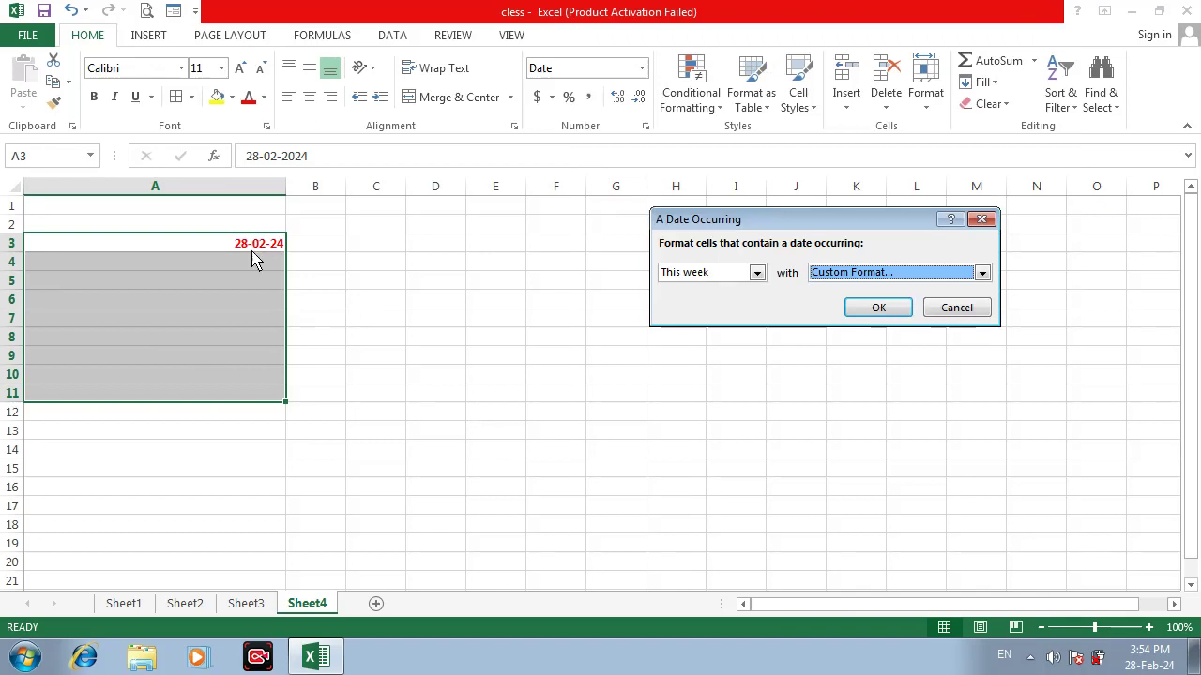
{"action": "left_click", "coordinate": [877, 309]}
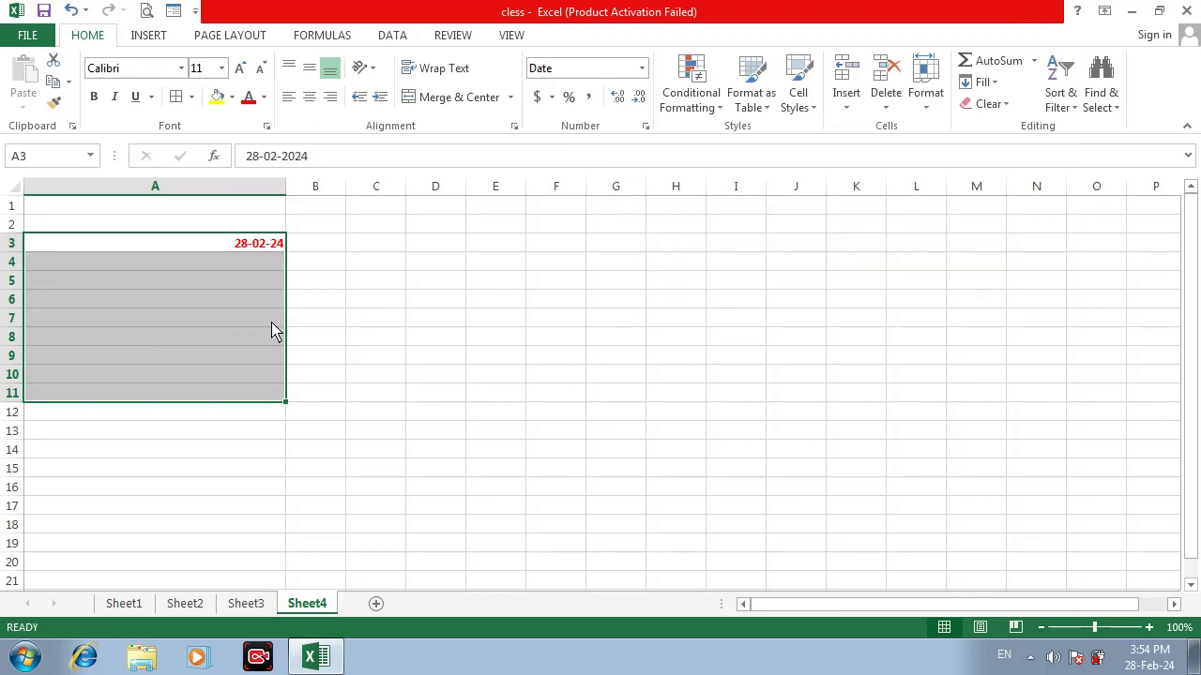
Enter the date 29-02-24 in cell A4
{"action": "left_click", "coordinate": [237, 267]}
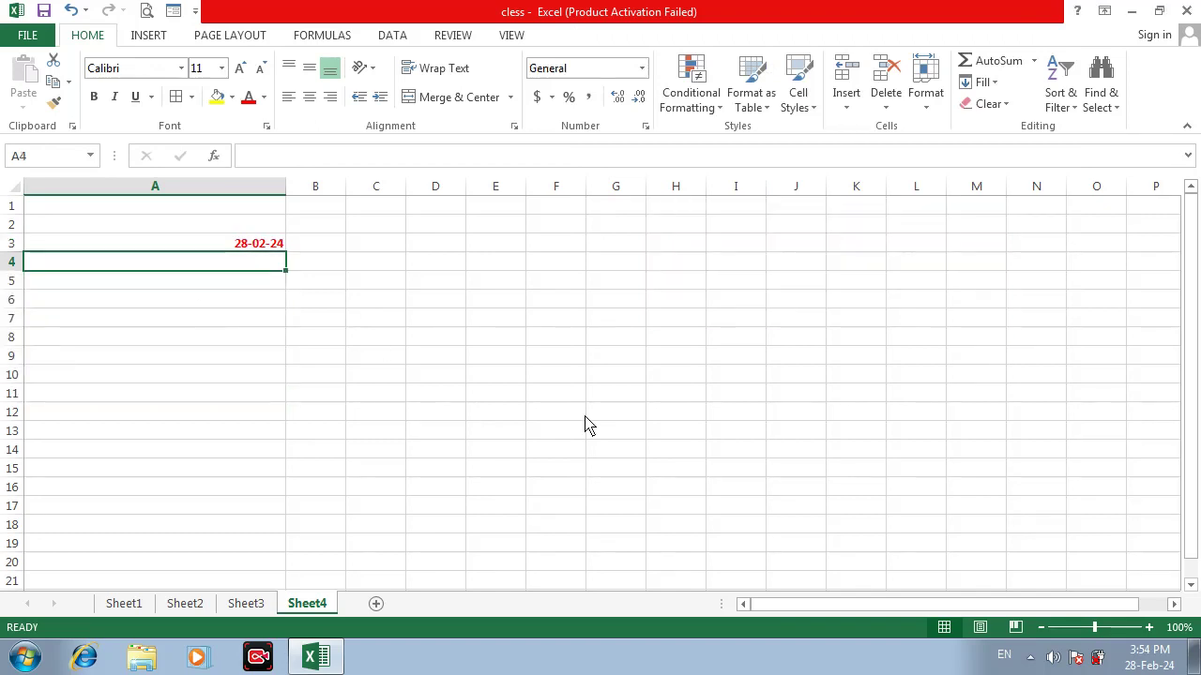
{"action": "type", "text": "29-"}
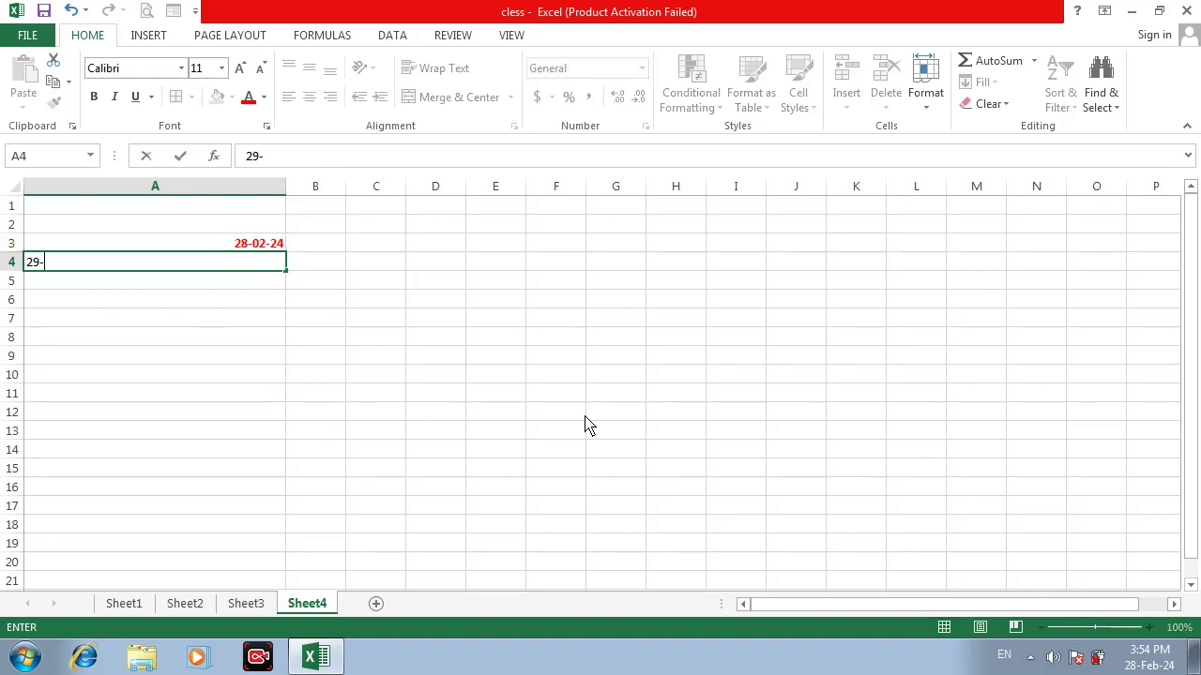
{"action": "type", "text": "02-24"}
{"action": "key", "text": "Return"}
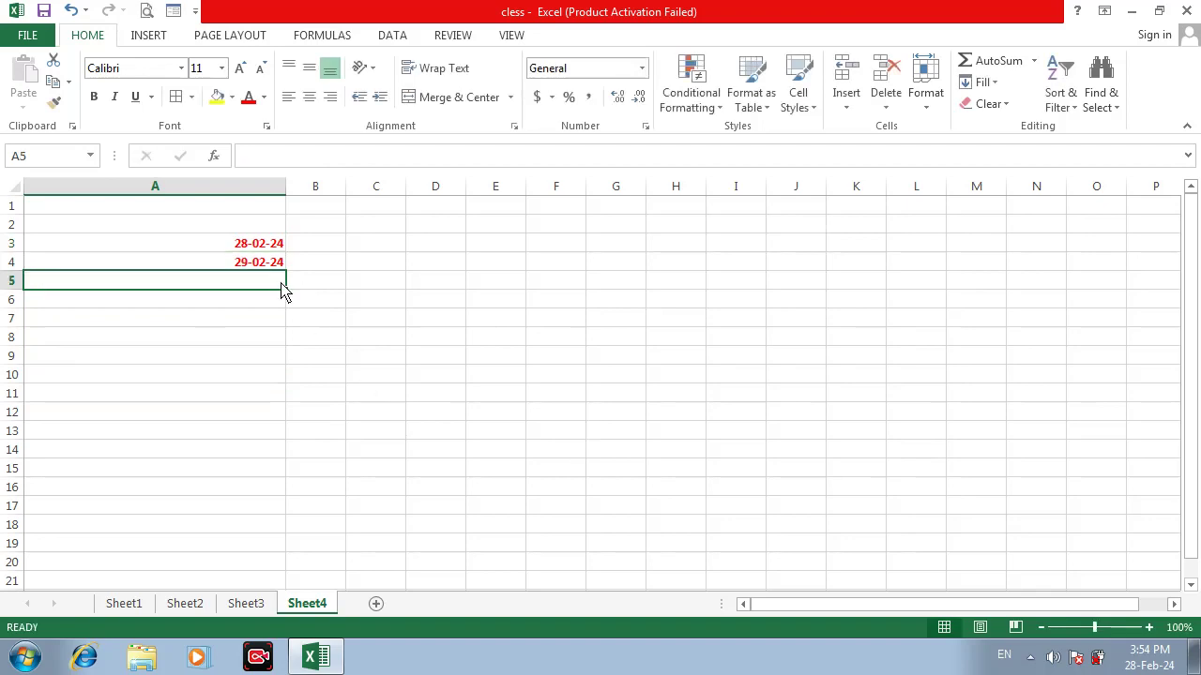
Fill the date series from A3:A4 down to cell A8
{"action": "left_click", "coordinate": [265, 249]}
{"action": "left_click", "coordinate": [319, 282]}
{"action": "left_click_drag", "start_coordinate": [274, 246], "coordinate": [291, 350]}
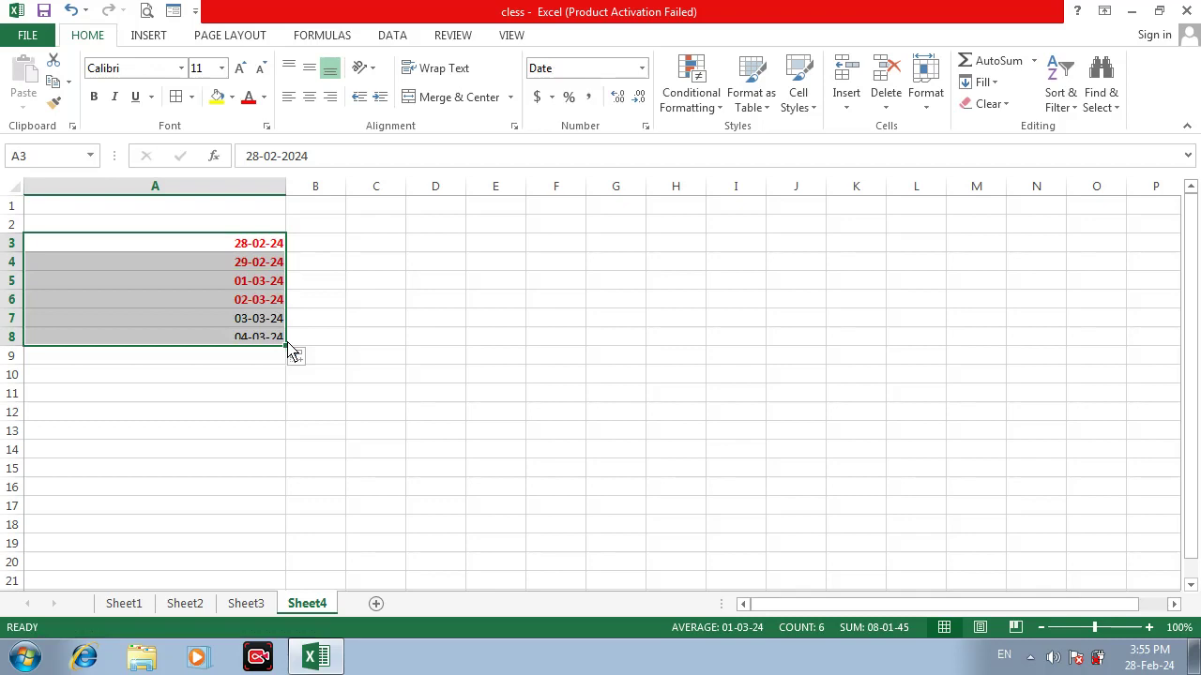
{"action": "left_click", "coordinate": [423, 375]}
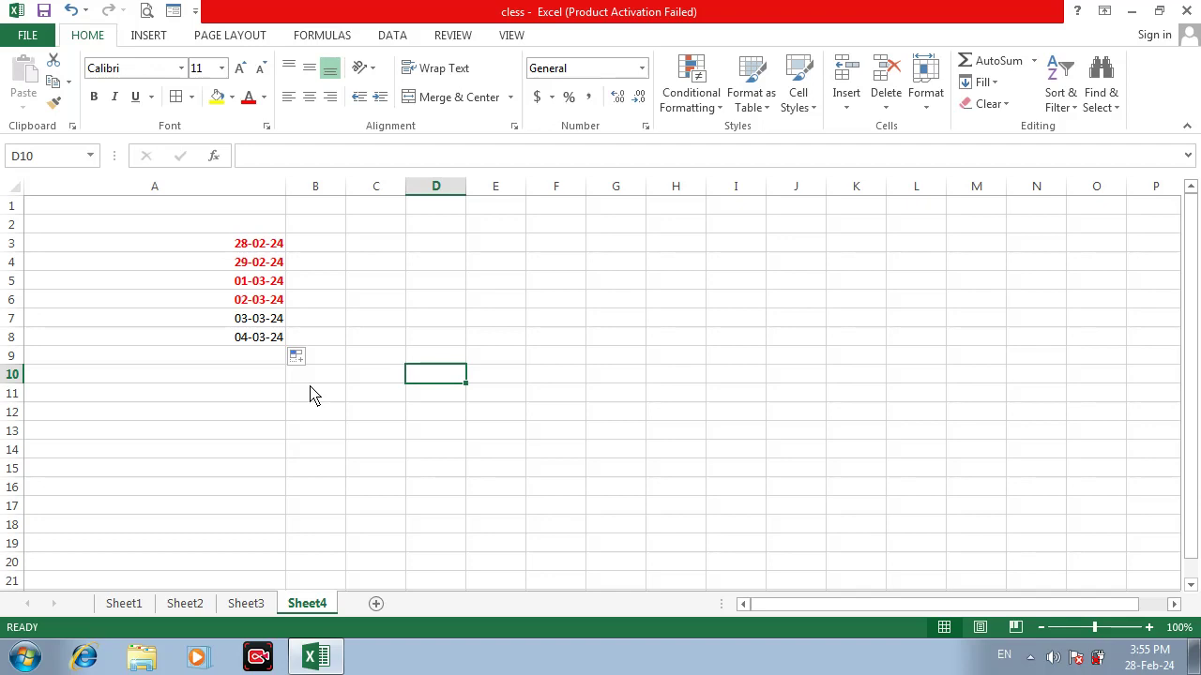
Replace the date in A3 with 04-03-24 and the date in A4 with 05-03-24
{"action": "left_click", "coordinate": [259, 245]}
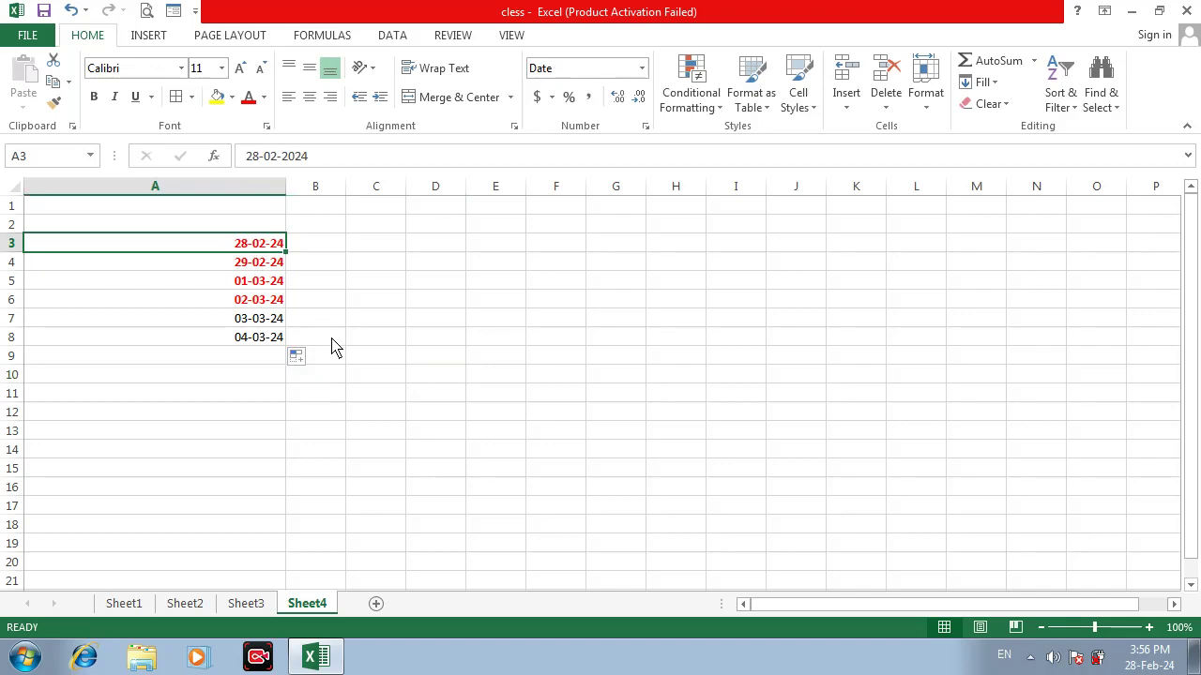
{"action": "type", "text": "04-"}
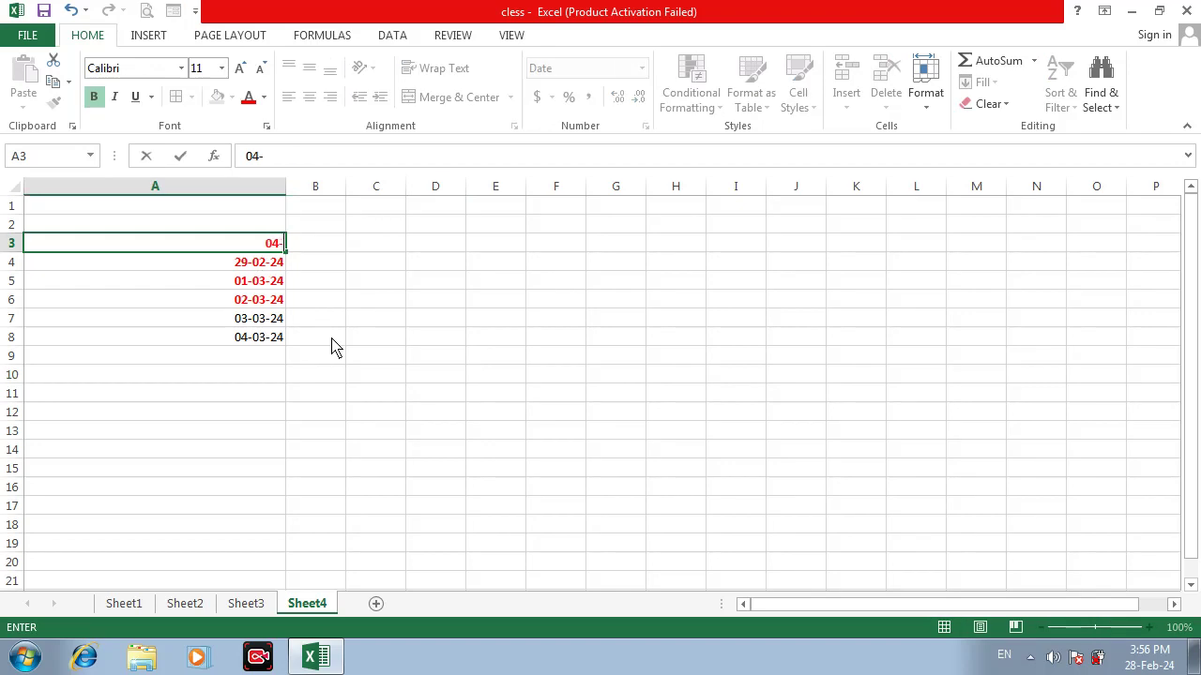
{"action": "type", "text": "03-24"}
{"action": "key", "text": "Return"}
{"action": "type", "text": "25"}
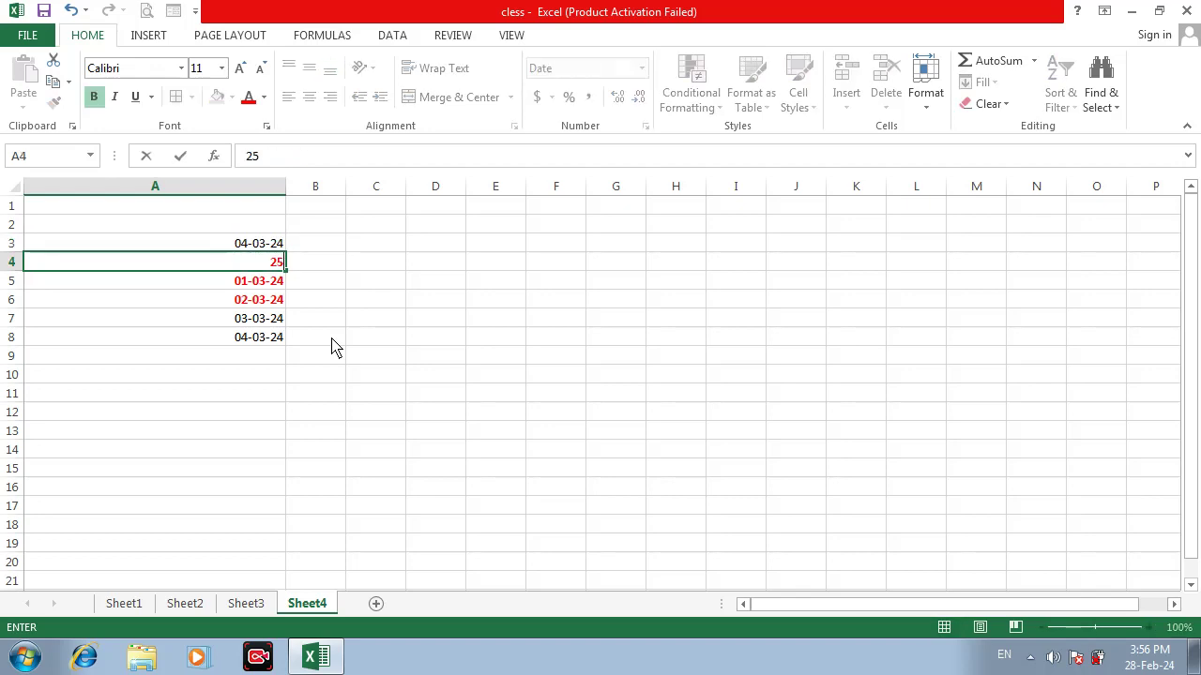
{"action": "key", "text": "BackSpace"}
{"action": "key", "text": "BackSpace"}
{"action": "type", "text": "05-03-24"}
{"action": "key", "text": "ctrl+Return"}
{"action": "key", "text": "Down"}
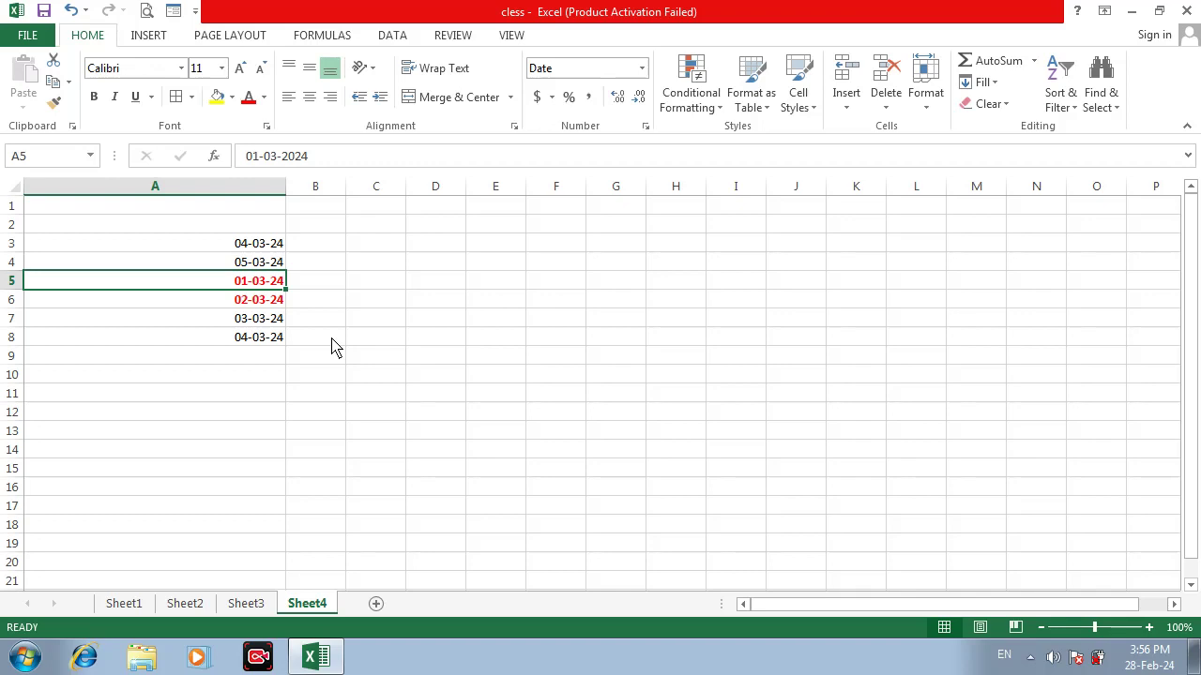
Undo the last date changes in column A until only the original date in A3 is left
{"action": "key", "text": "ctrl+z"}
{"action": "key", "text": "ctrl+z"}
{"action": "key", "text": "ctrl+z"}
{"action": "key", "text": "ctrl+z"}
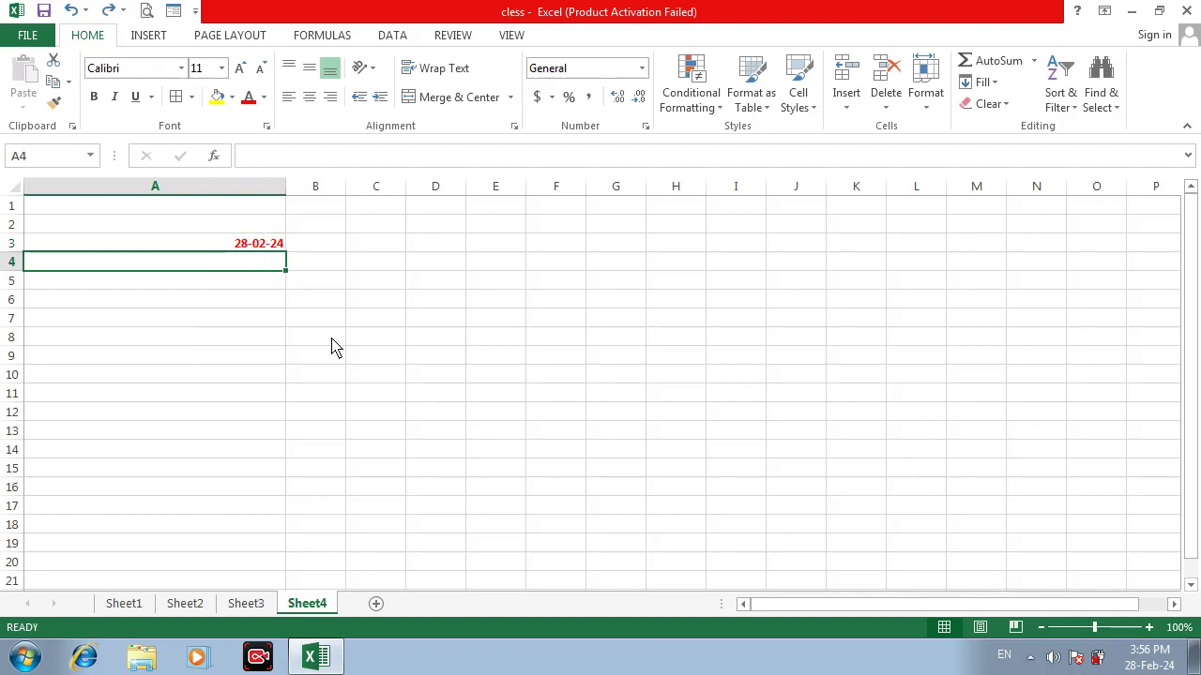
Widen column F to roughly four times its width
{"action": "left_click", "coordinate": [316, 289]}
{"action": "left_click_drag", "start_coordinate": [260, 246], "coordinate": [255, 266]}
{"action": "left_click_drag", "start_coordinate": [559, 247], "coordinate": [561, 281]}
{"action": "left_click_drag", "start_coordinate": [586, 186], "coordinate": [771, 216]}
Apply a date-occurring conditional format to F3:F14 for dates in the last 7 days, using Light Red Fill with Dark Red Text
{"action": "left_click_drag", "start_coordinate": [654, 273], "coordinate": [664, 454]}
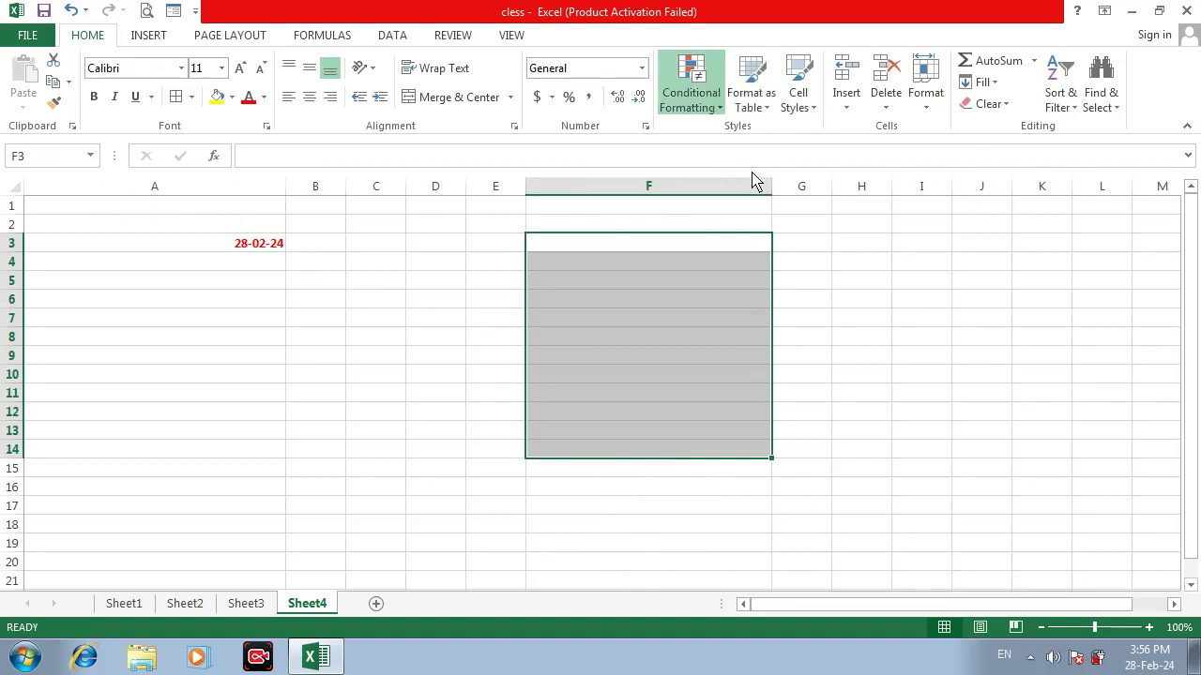
{"action": "left_click", "coordinate": [926, 355]}
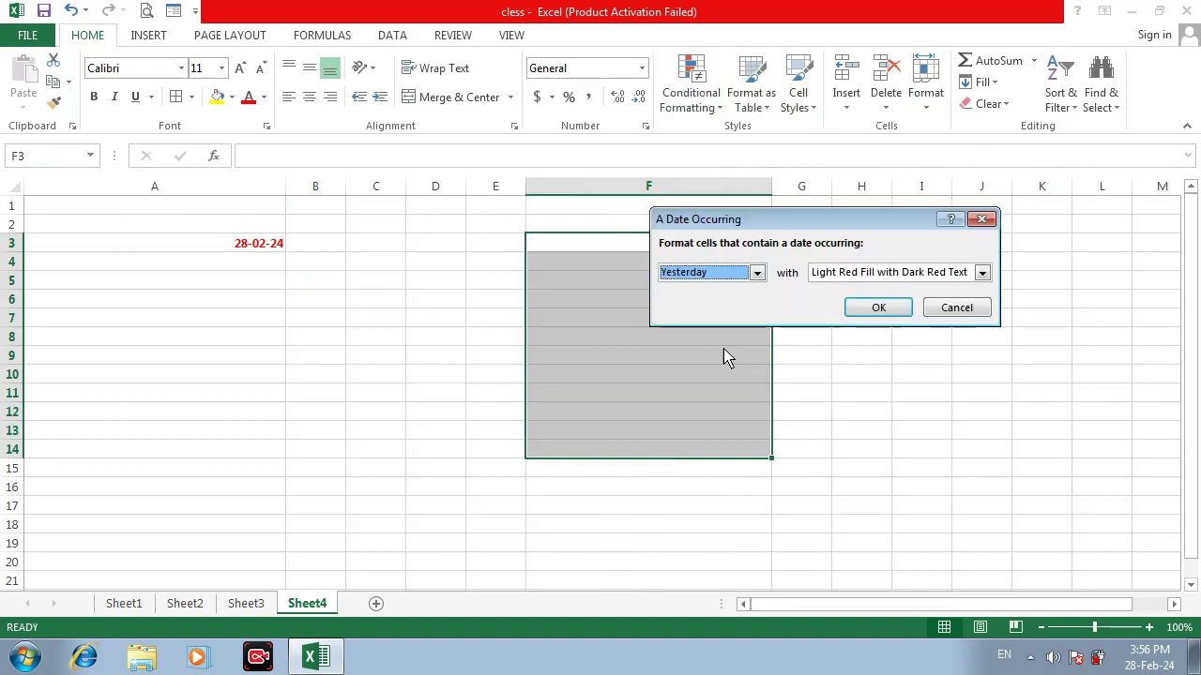
{"action": "left_click", "coordinate": [756, 272]}
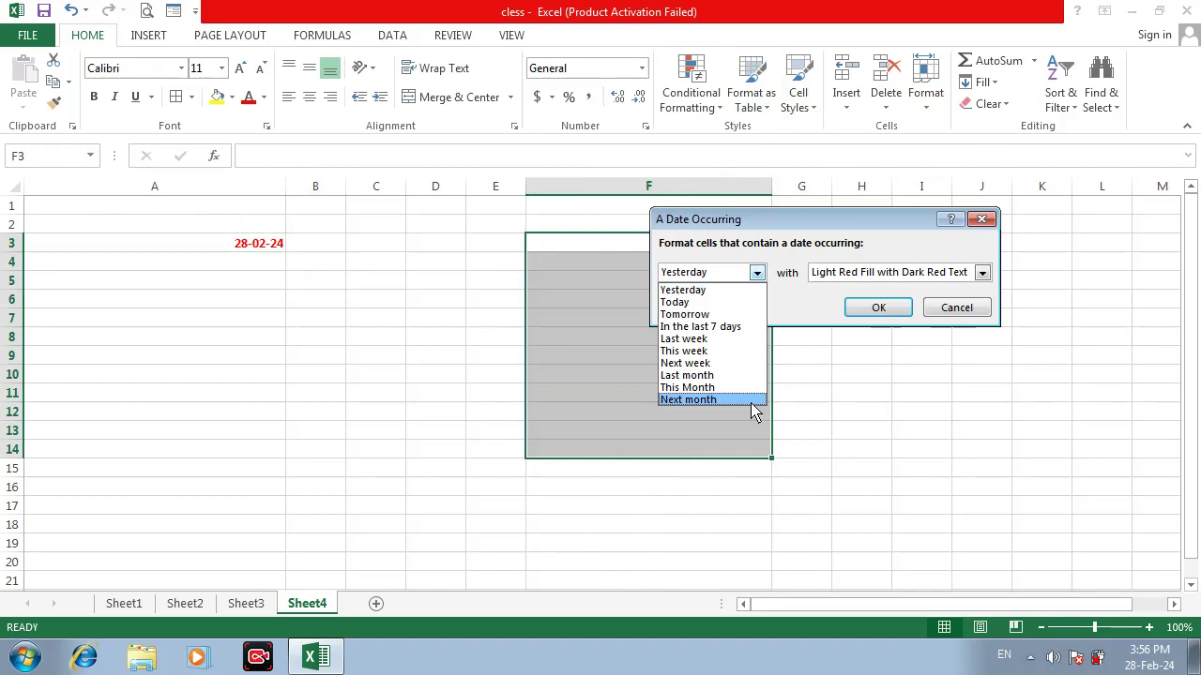
{"action": "left_click", "coordinate": [732, 328]}
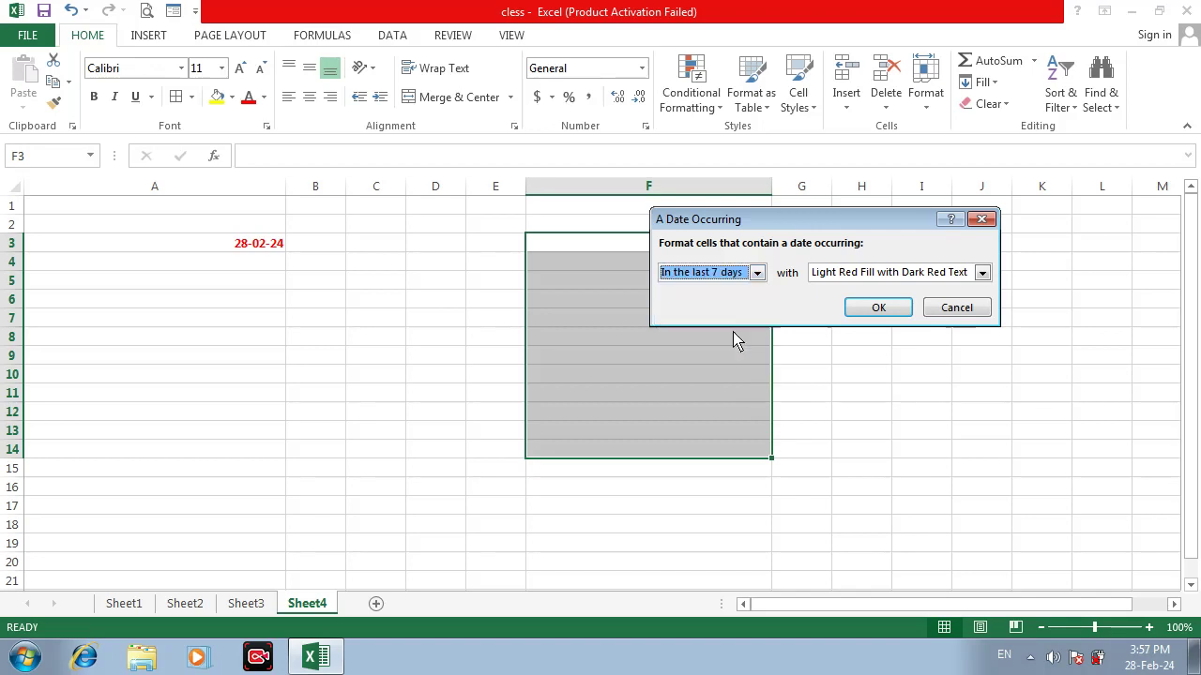
{"action": "left_click", "coordinate": [885, 311]}
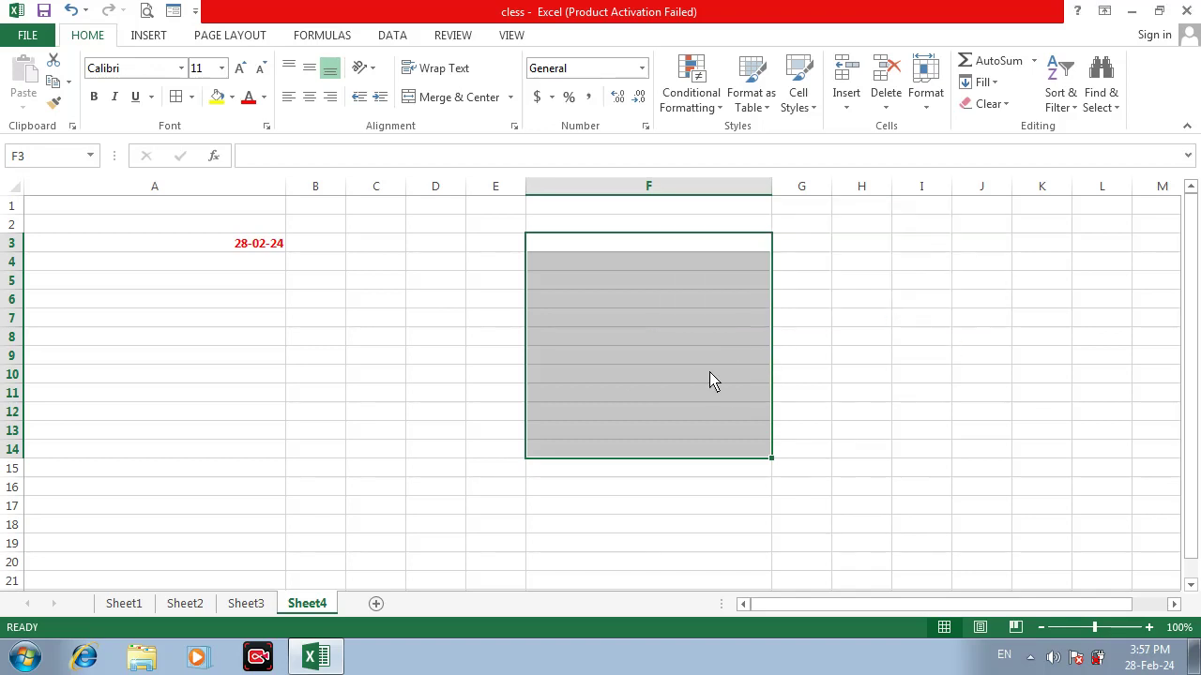
Enter the date 28-02-24 in cell F12
{"action": "left_click", "coordinate": [557, 434]}
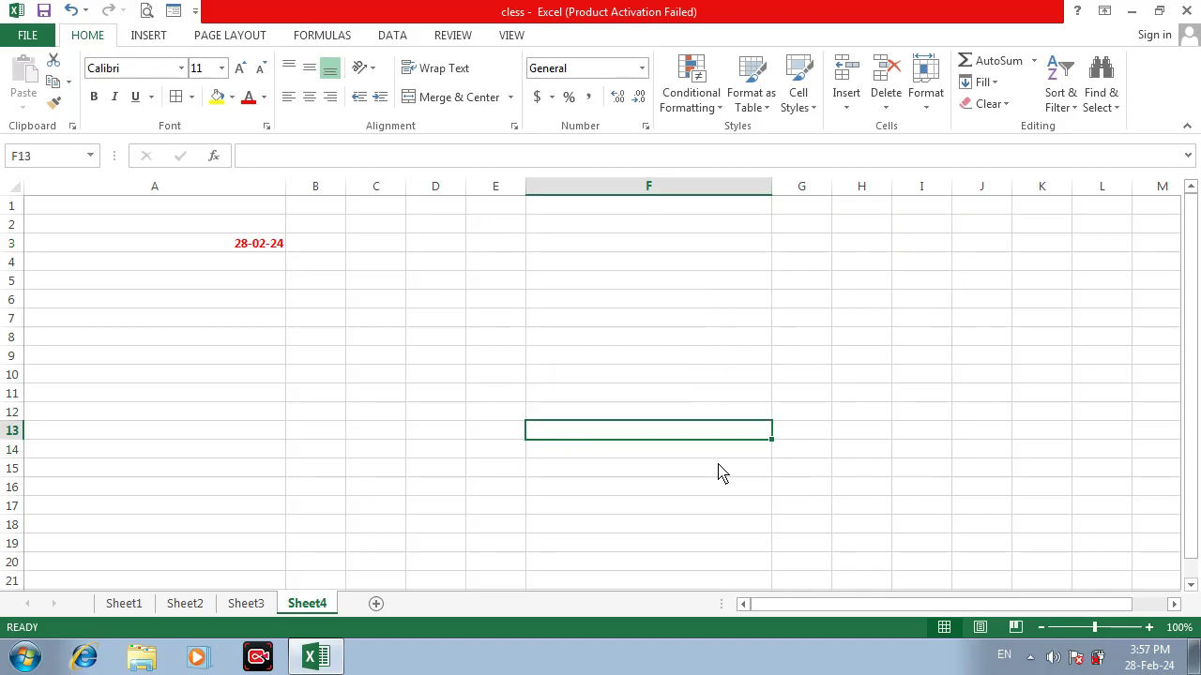
{"action": "key", "text": "Up"}
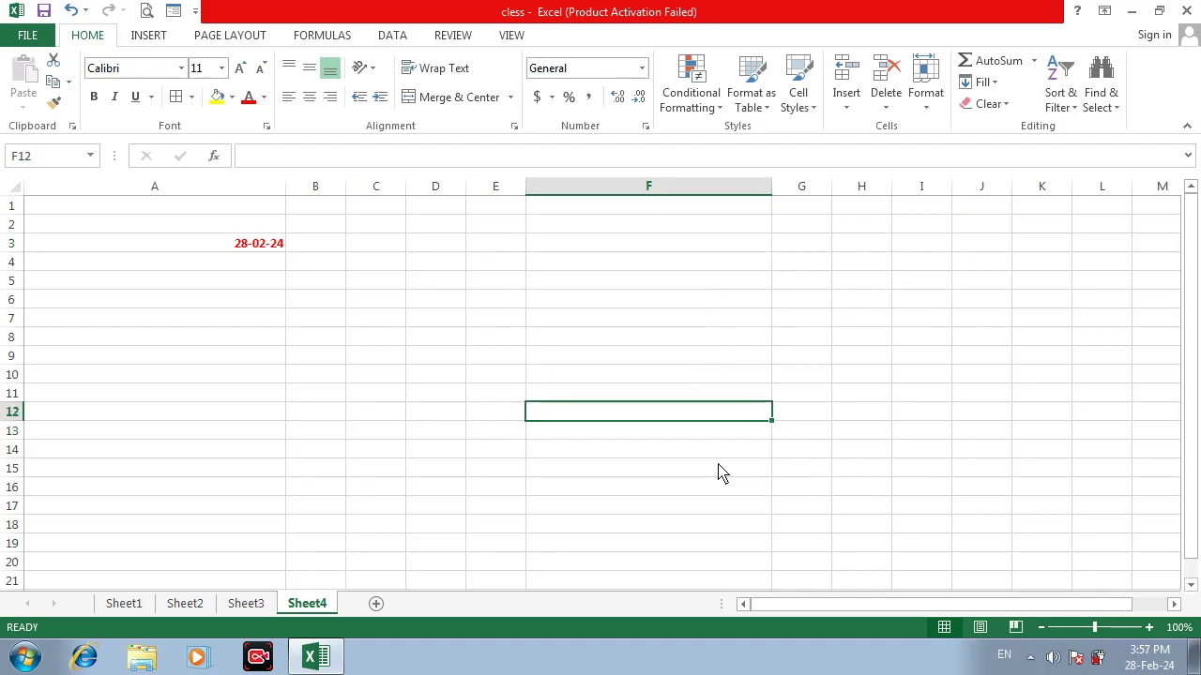
{"action": "type", "text": "28-0"}
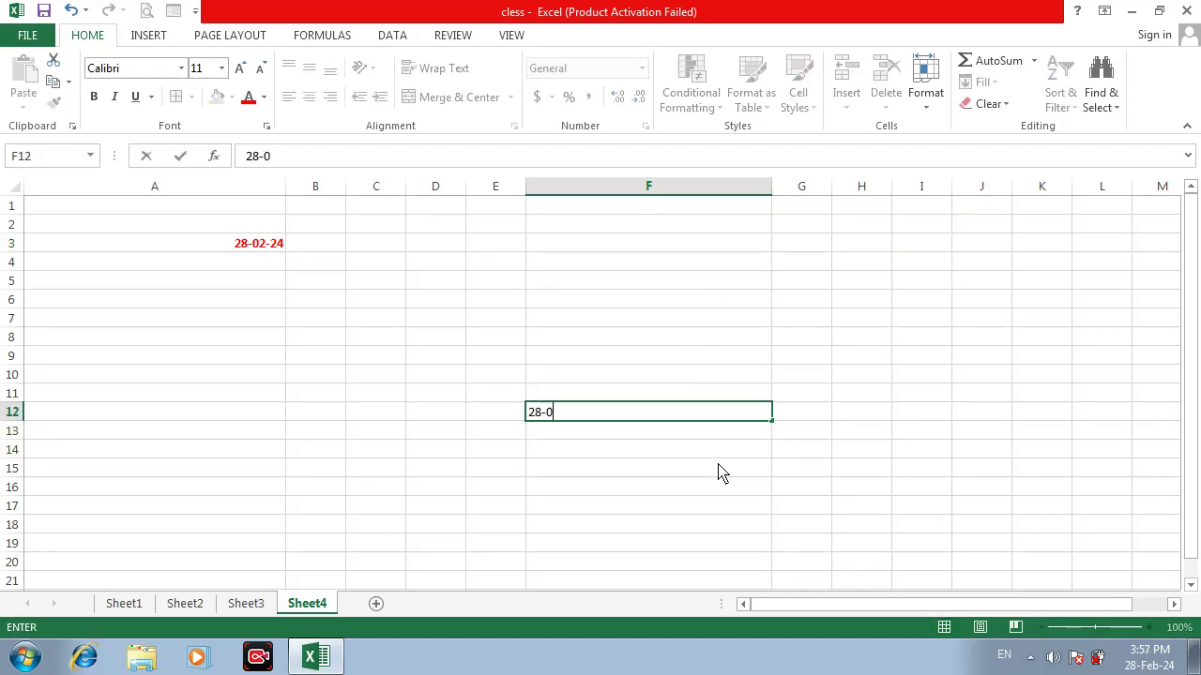
{"action": "type", "text": "2-24"}
{"action": "key", "text": "Return"}
Enter the date 27-02-24 in cell F11 and 29-02-2024 in cell F13
{"action": "key", "text": "Up"}
{"action": "key", "text": "Up"}
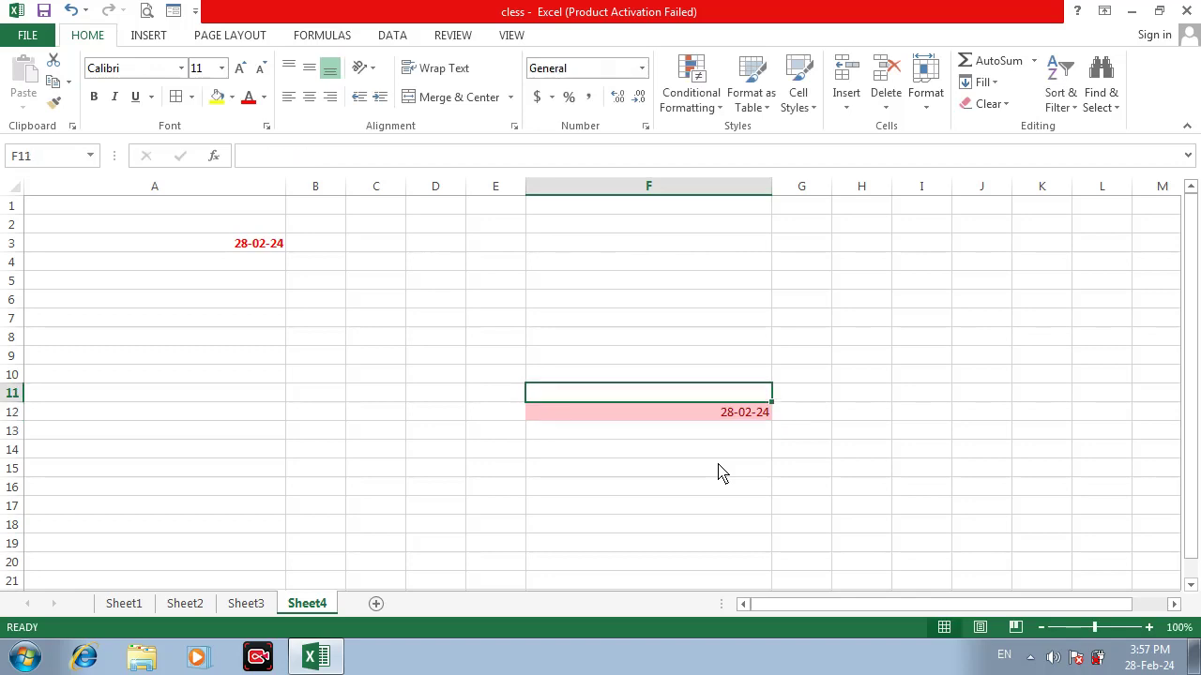
{"action": "type", "text": "2"}
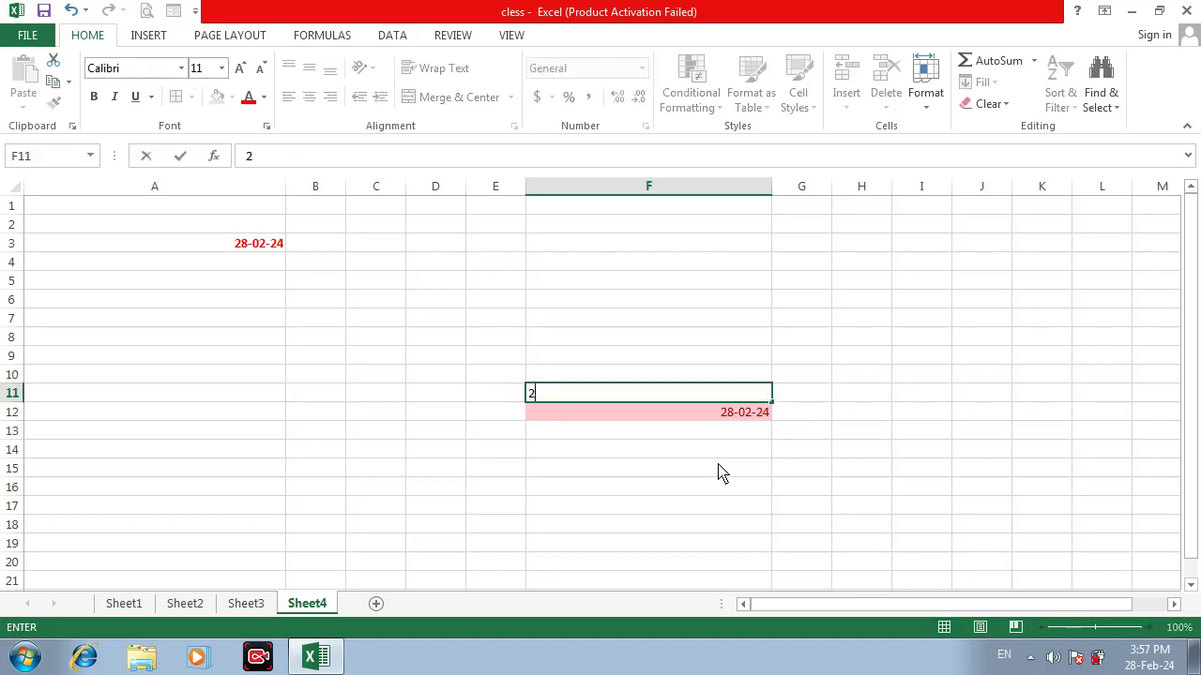
{"action": "type", "text": "7-02-24"}
{"action": "key", "text": "Return"}
{"action": "key", "text": "Return"}
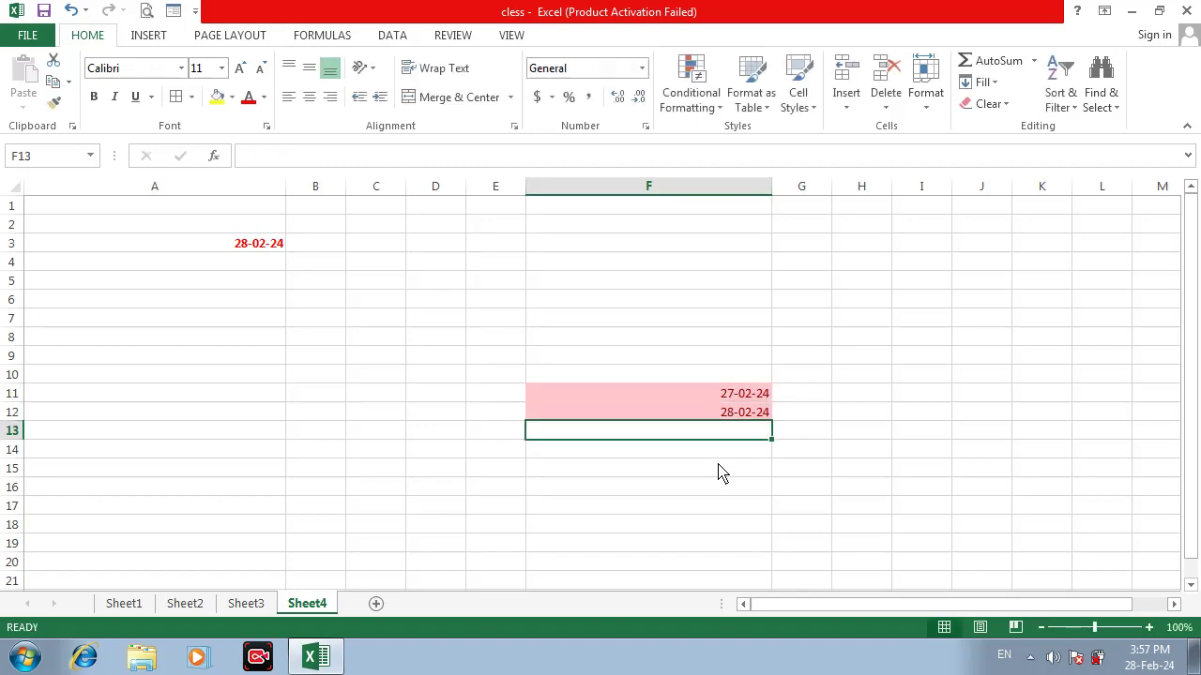
{"action": "type", "text": "29-02-"}
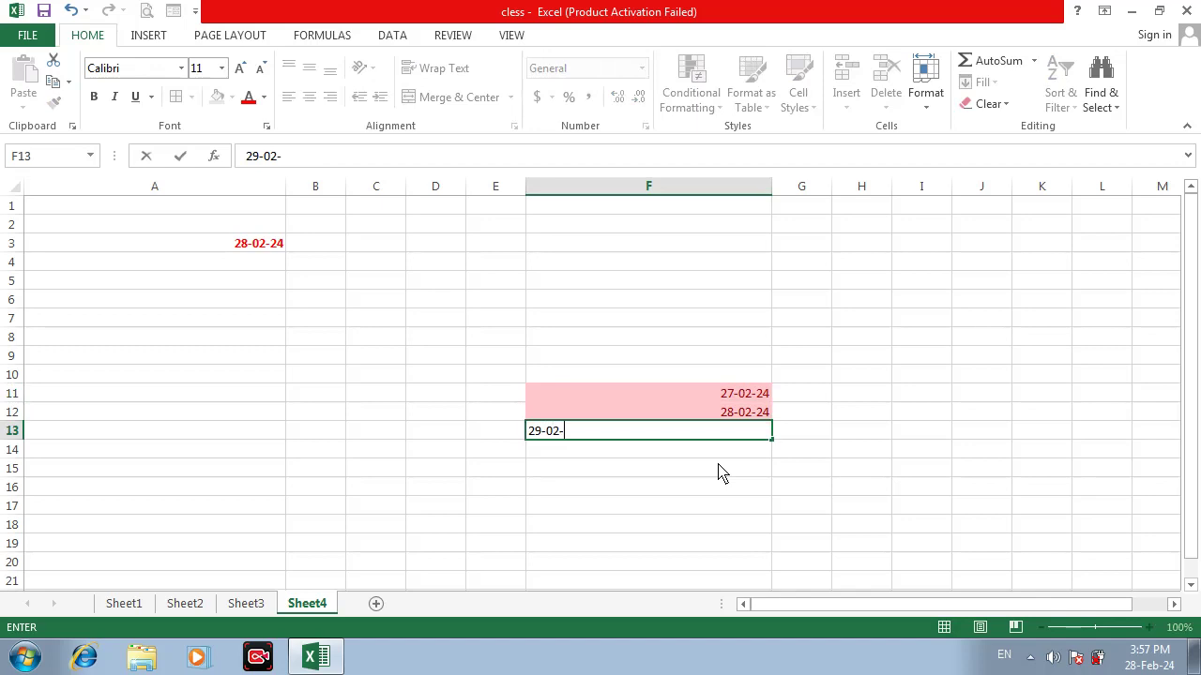
{"action": "type", "text": "2024"}
{"action": "key", "text": "Return"}
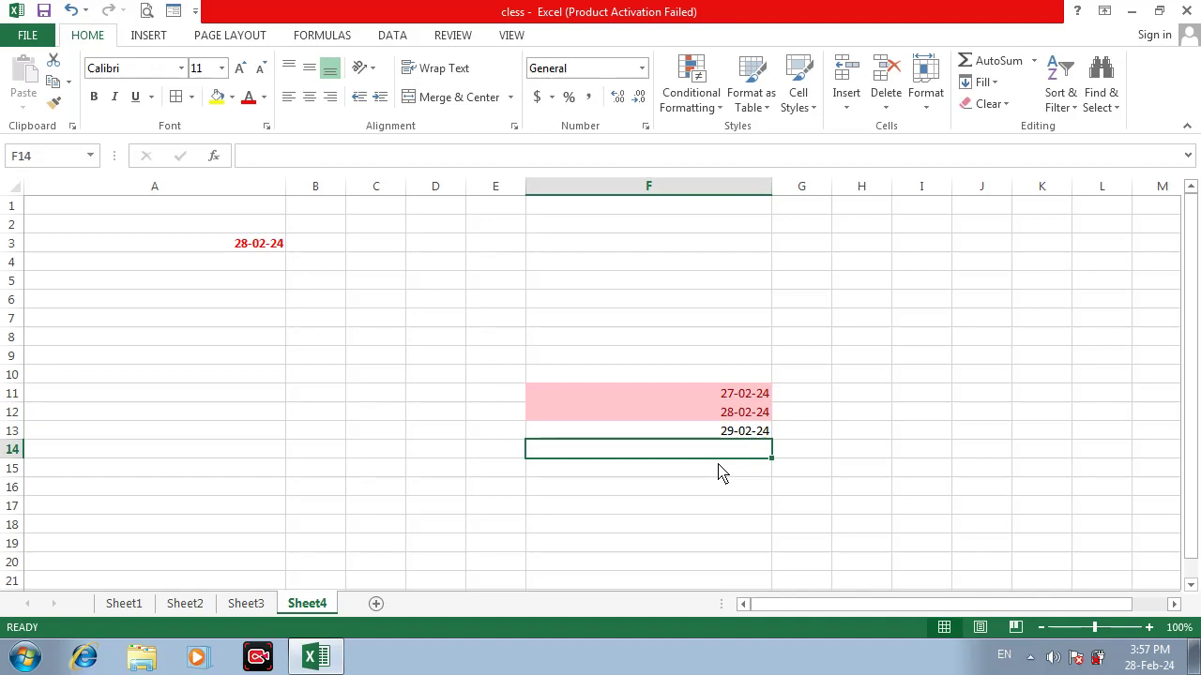
Enter the date 29-02-24 in cell F8
{"action": "key", "text": "Up"}
{"action": "key", "text": "Up"}
{"action": "key", "text": "Up"}
{"action": "key", "text": "Up"}
{"action": "key", "text": "Up"}
{"action": "key", "text": "Up"}
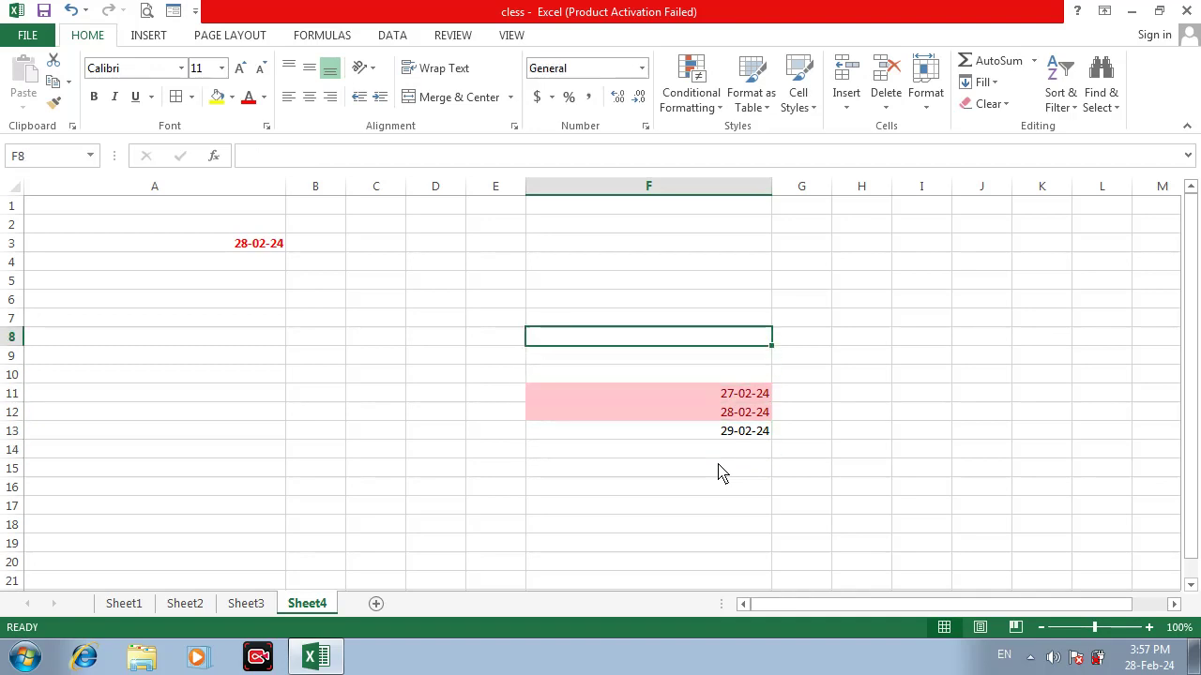
{"action": "type", "text": "29"}
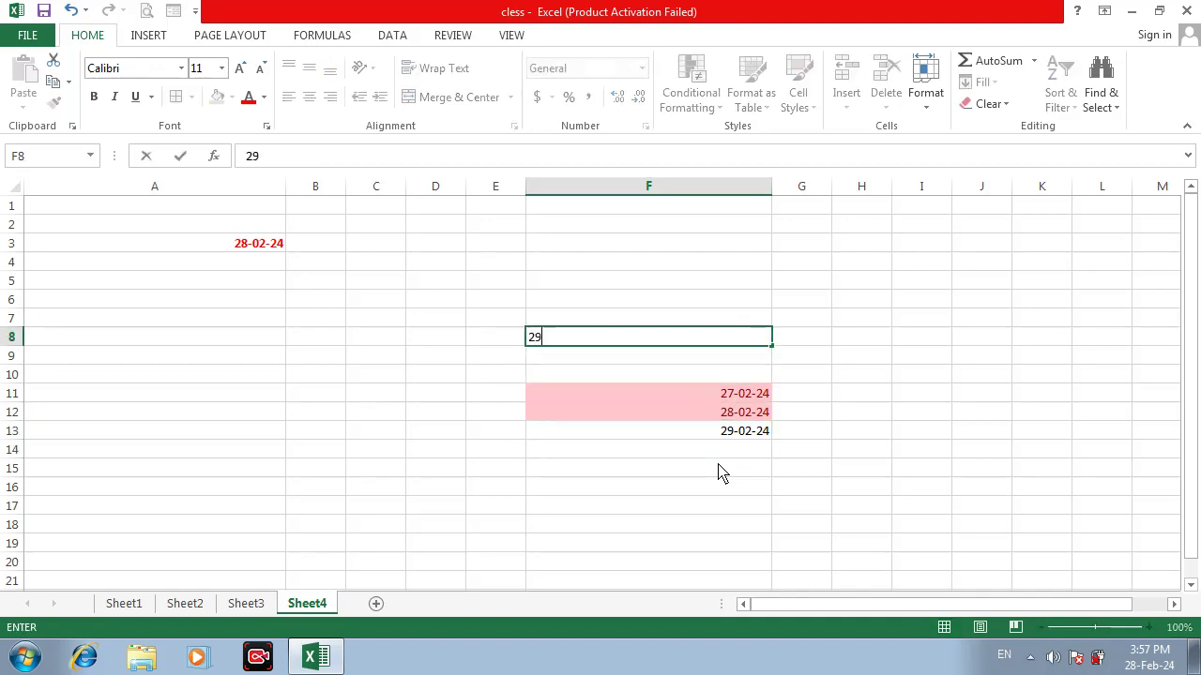
{"action": "type", "text": "-02-24"}
{"action": "key", "text": "Return"}
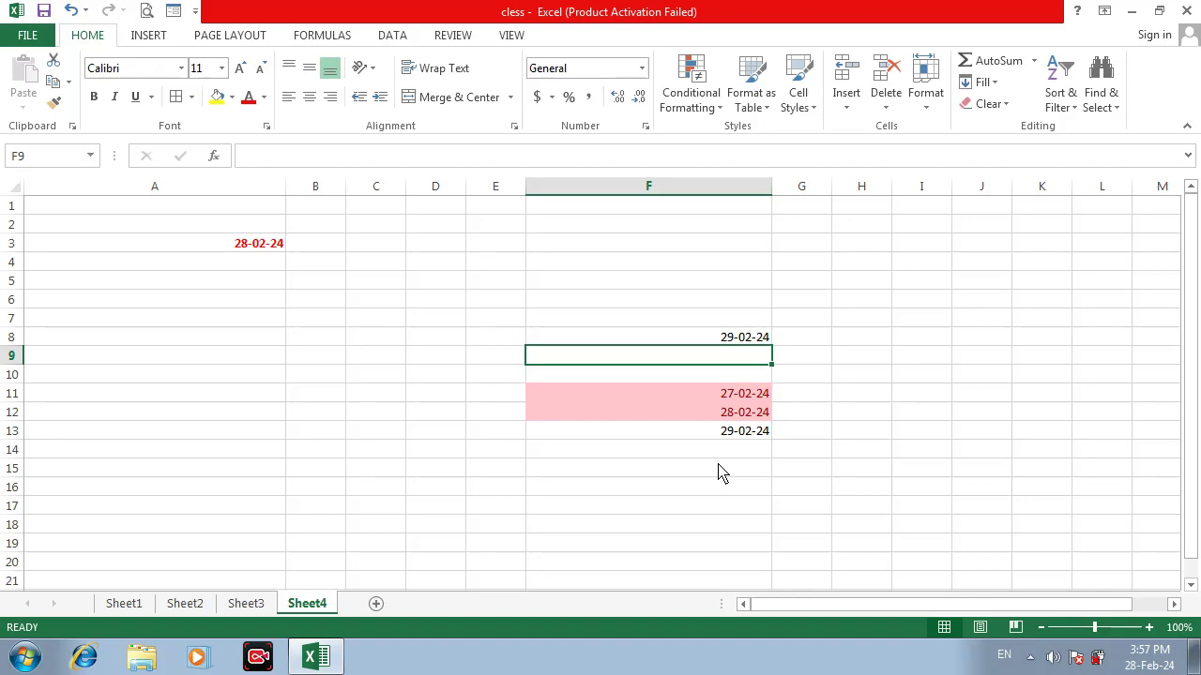
Enter the date 25-02-24 in cell F7
{"action": "key", "text": "Up"}
{"action": "key", "text": "Up"}
{"action": "type", "text": "25-"}
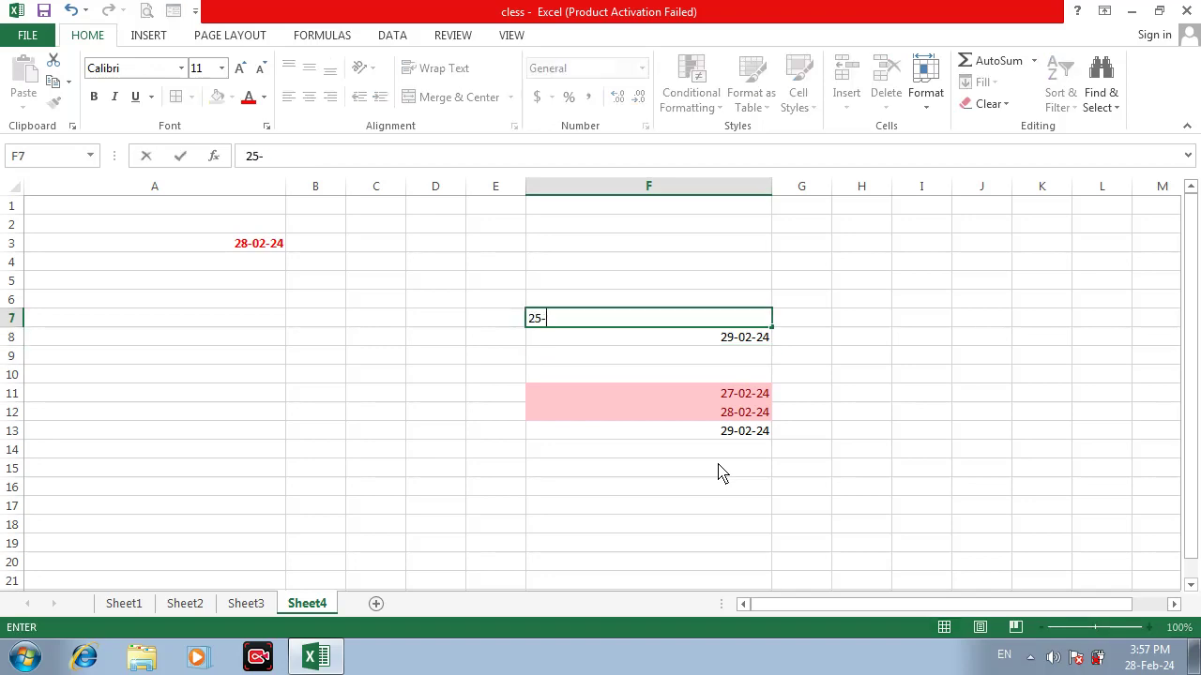
{"action": "type", "text": "02-24"}
{"action": "key", "text": "Return"}
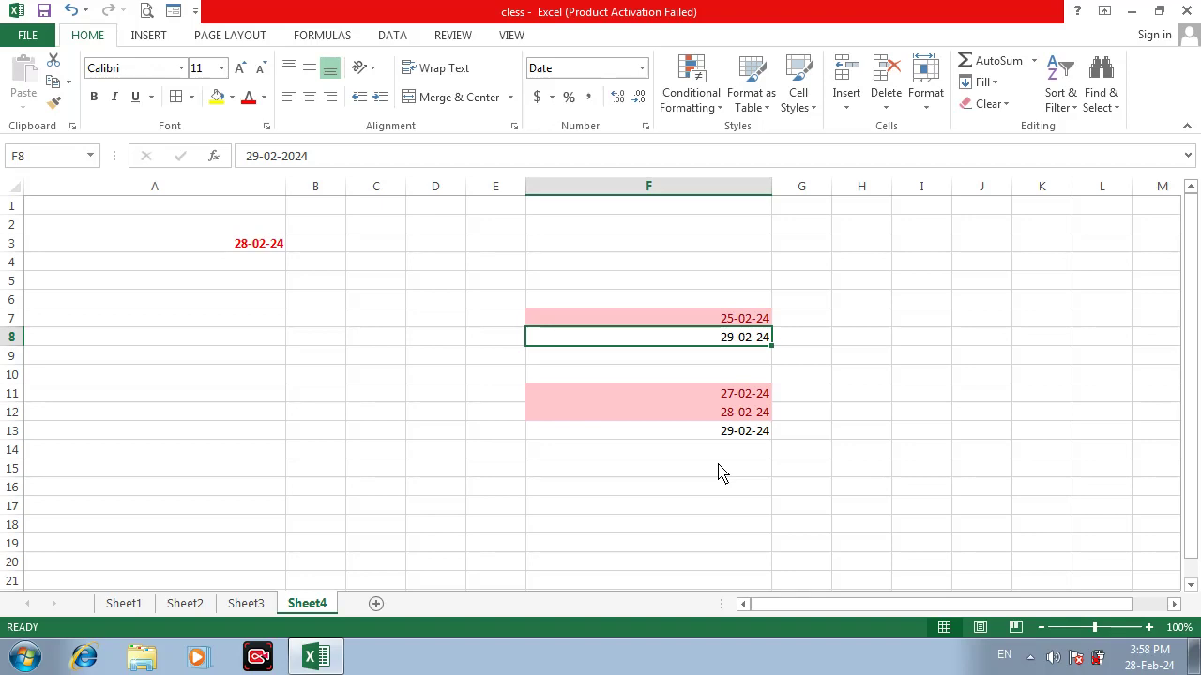
Enter the date 22-02-24 in cell F9 and 21-02-24 in cell F10
{"action": "key", "text": "Down"}
{"action": "type", "text": "22-"}
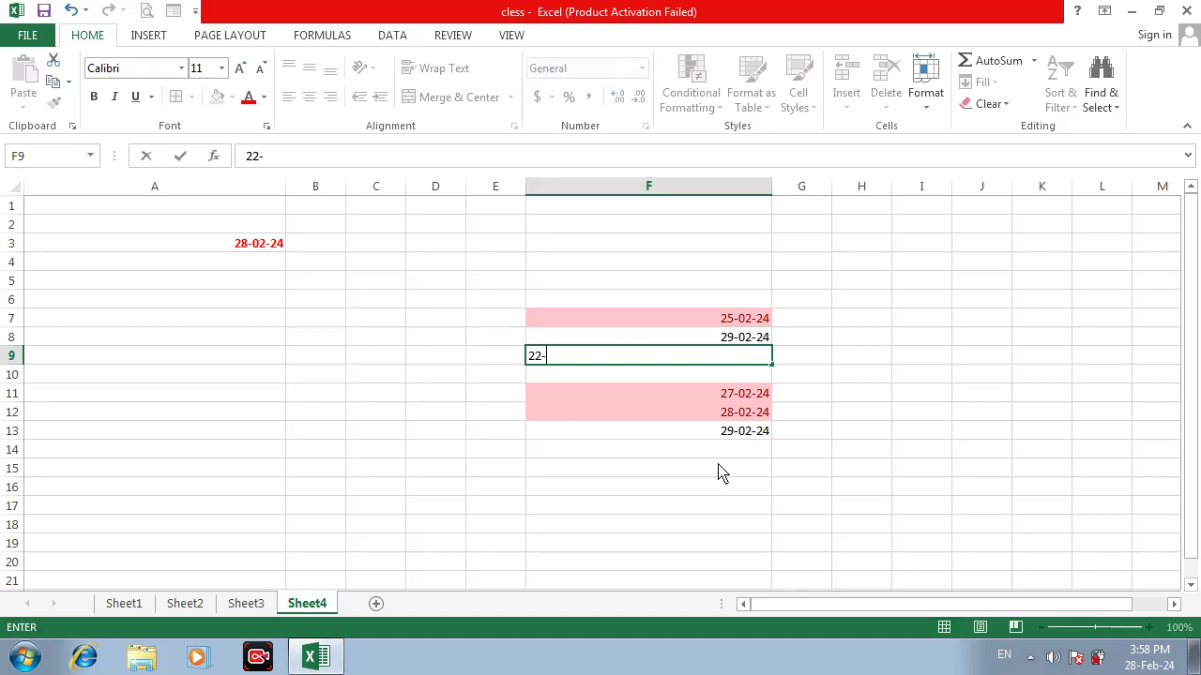
{"action": "type", "text": "02-24"}
{"action": "key", "text": "Return"}
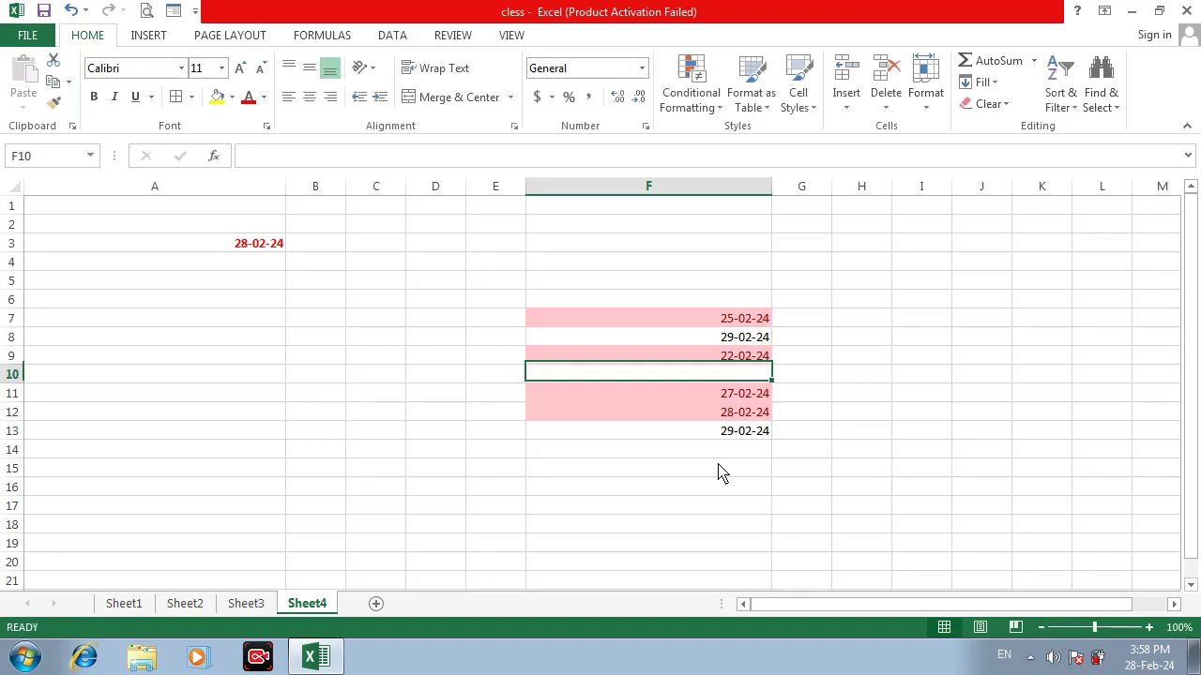
{"action": "type", "text": "2"}
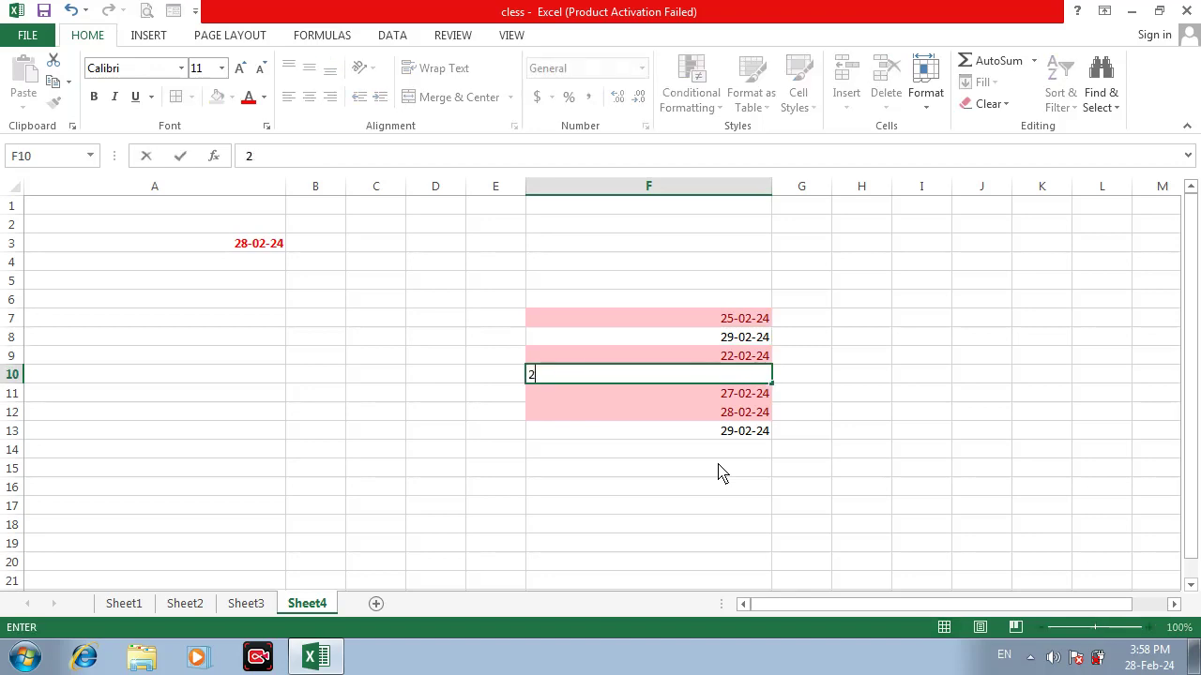
{"action": "type", "text": "1-02-24"}
{"action": "key", "text": "Return"}
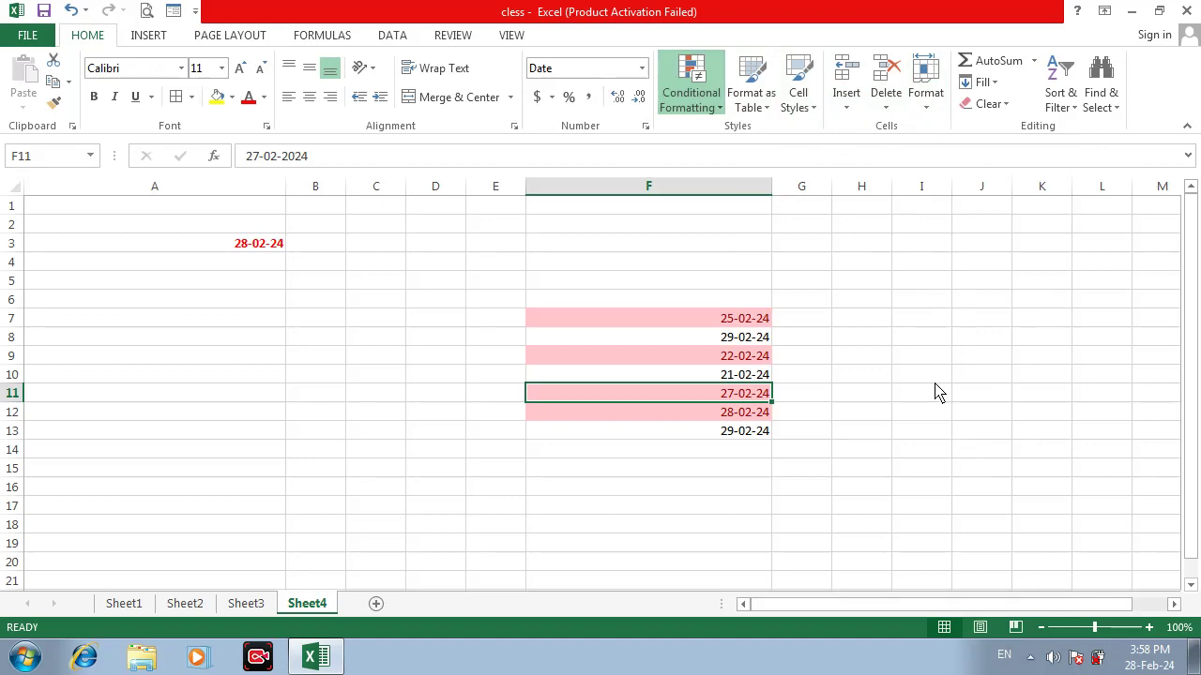
{"action": "left_click", "coordinate": [125, 606]}
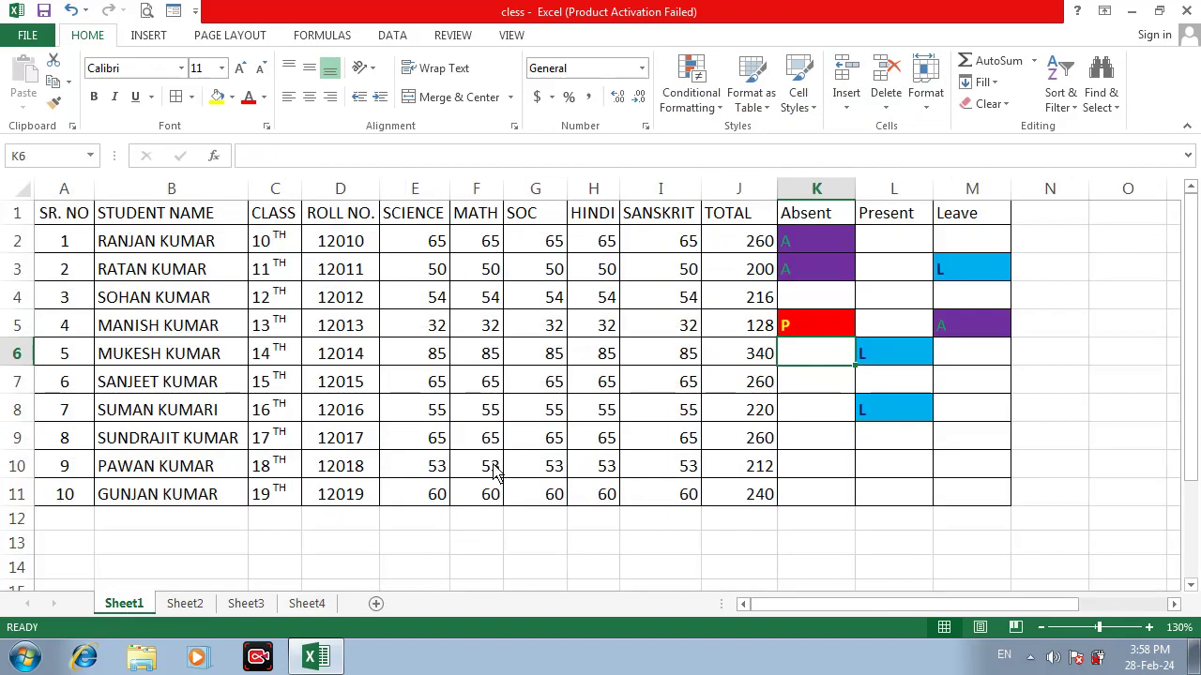
{"action": "left_click_drag", "start_coordinate": [447, 241], "coordinate": [668, 497]}
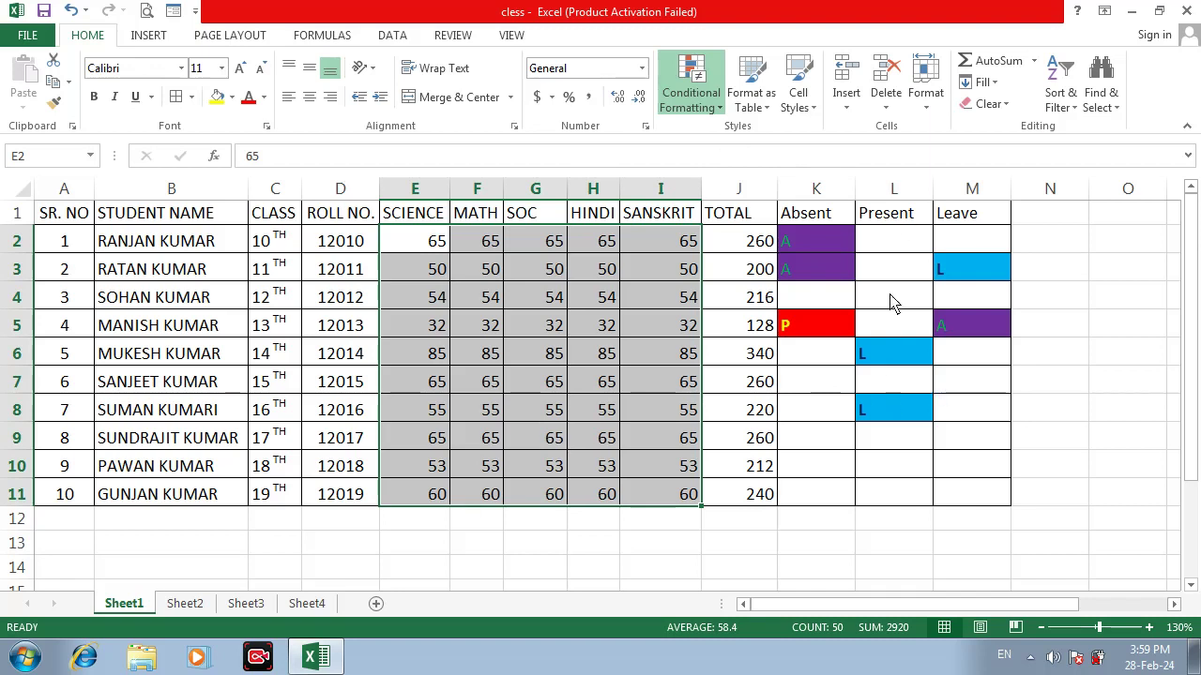
{"action": "left_click", "coordinate": [917, 390]}
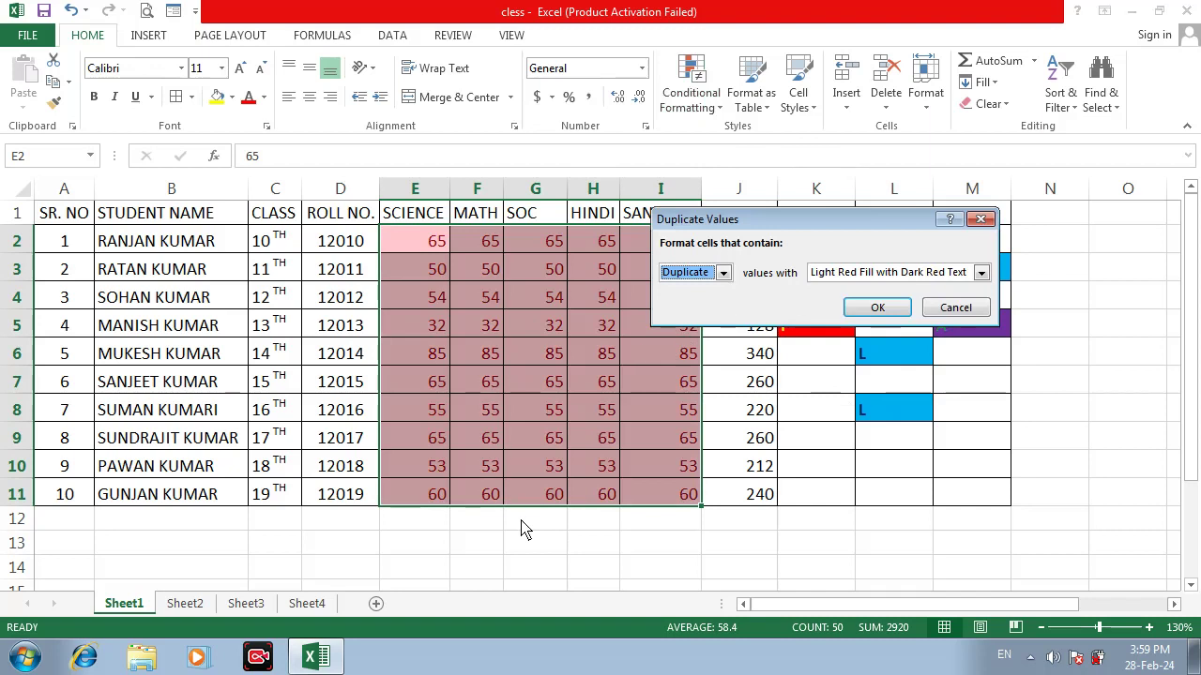
{"action": "left_click", "coordinate": [981, 310]}
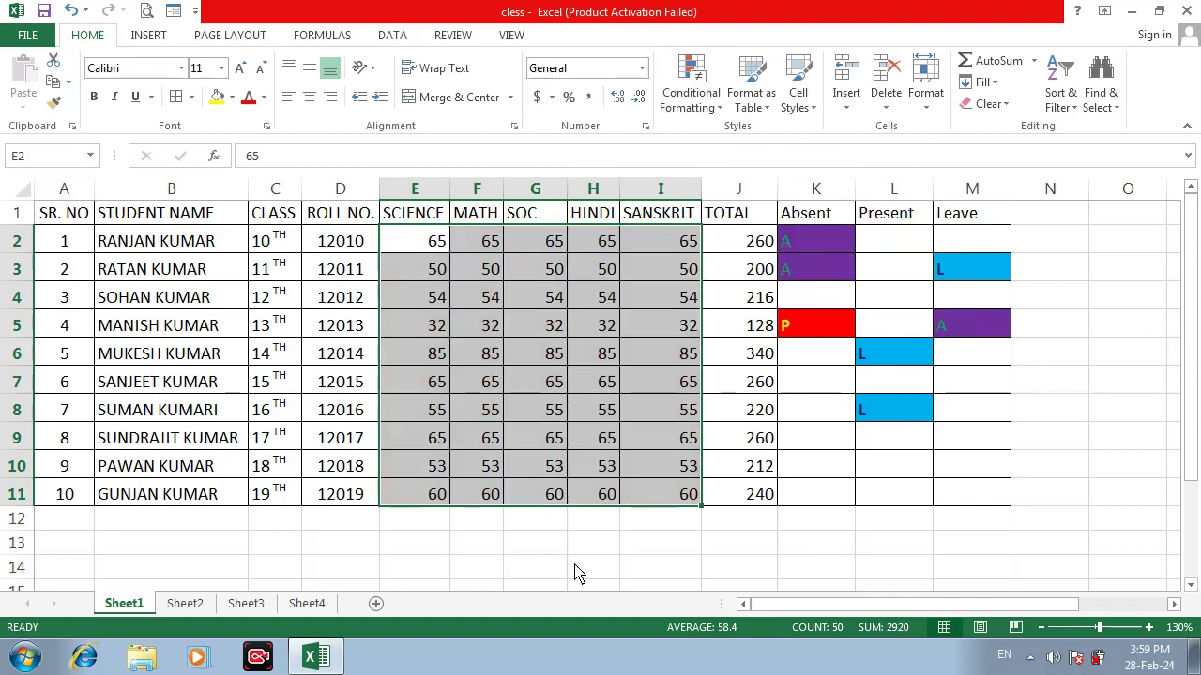
On Sheet3, enter the numbers 20, 30 and 50 in cells K2 to K4
{"action": "left_click", "coordinate": [246, 603]}
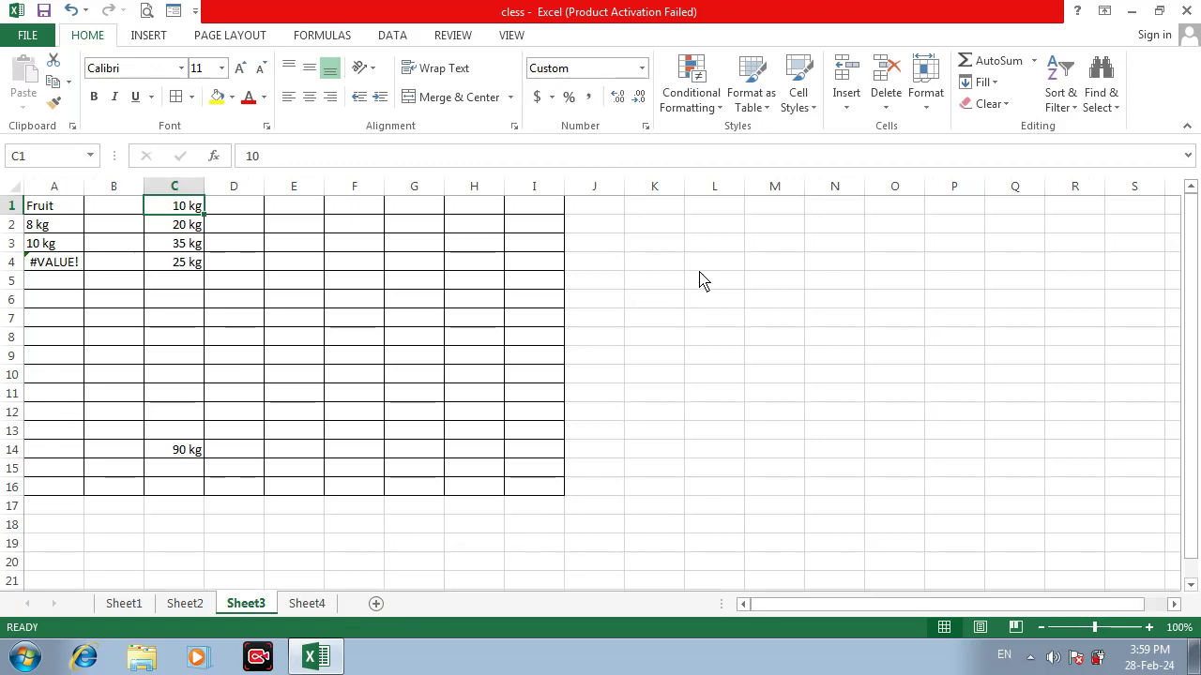
{"action": "left_click", "coordinate": [656, 223]}
{"action": "type", "text": "20"}
{"action": "key", "text": "Return"}
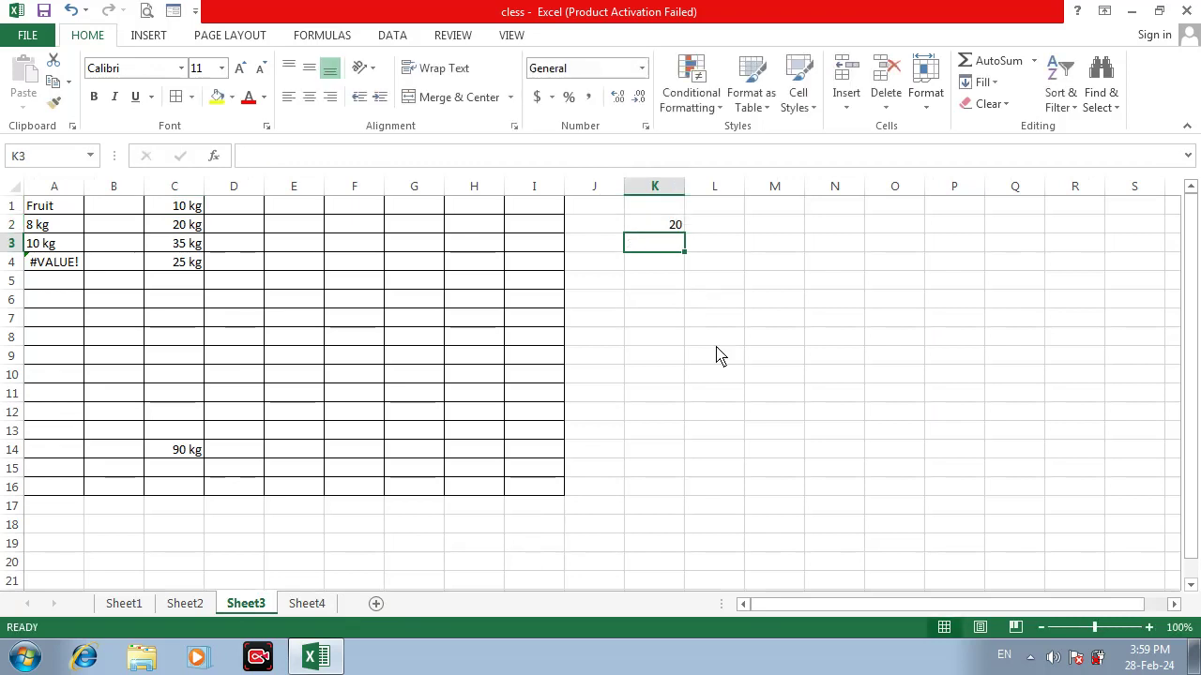
{"action": "type", "text": "30"}
{"action": "key", "text": "Return"}
{"action": "type", "text": "50"}
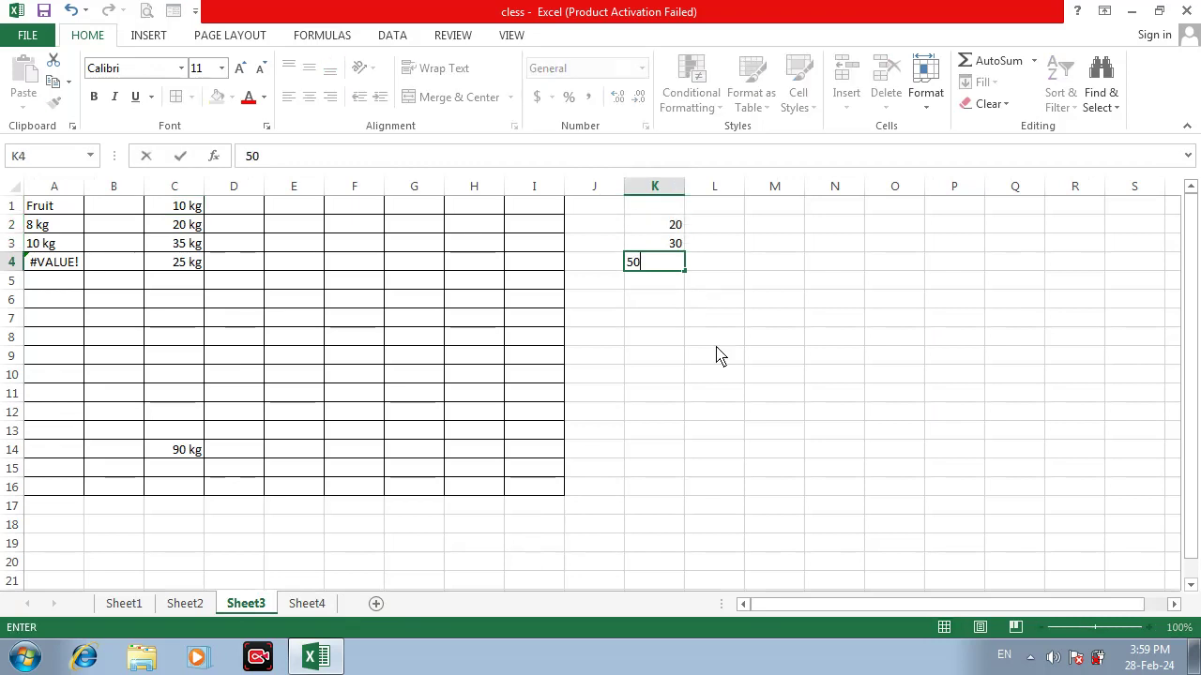
{"action": "key", "text": "Return"}
Start a Duplicate Values conditional formatting rule on K2:K14 and choose a custom format with a black fill
{"action": "left_click_drag", "start_coordinate": [666, 227], "coordinate": [678, 458]}
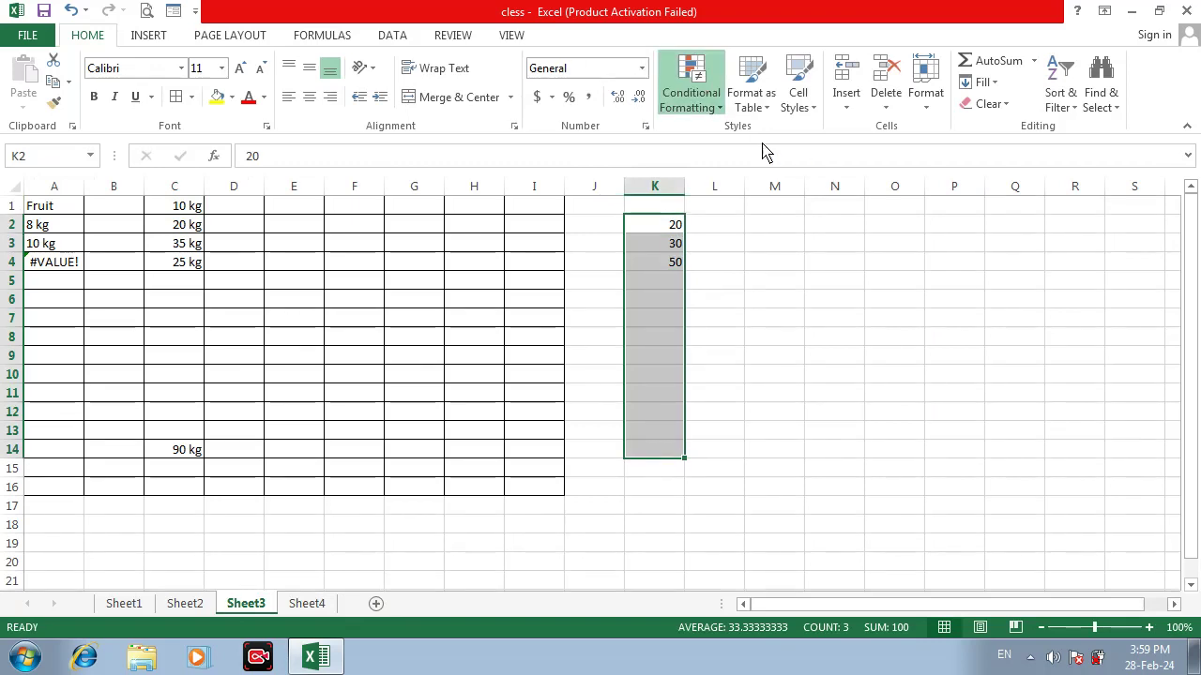
{"action": "left_click", "coordinate": [908, 389]}
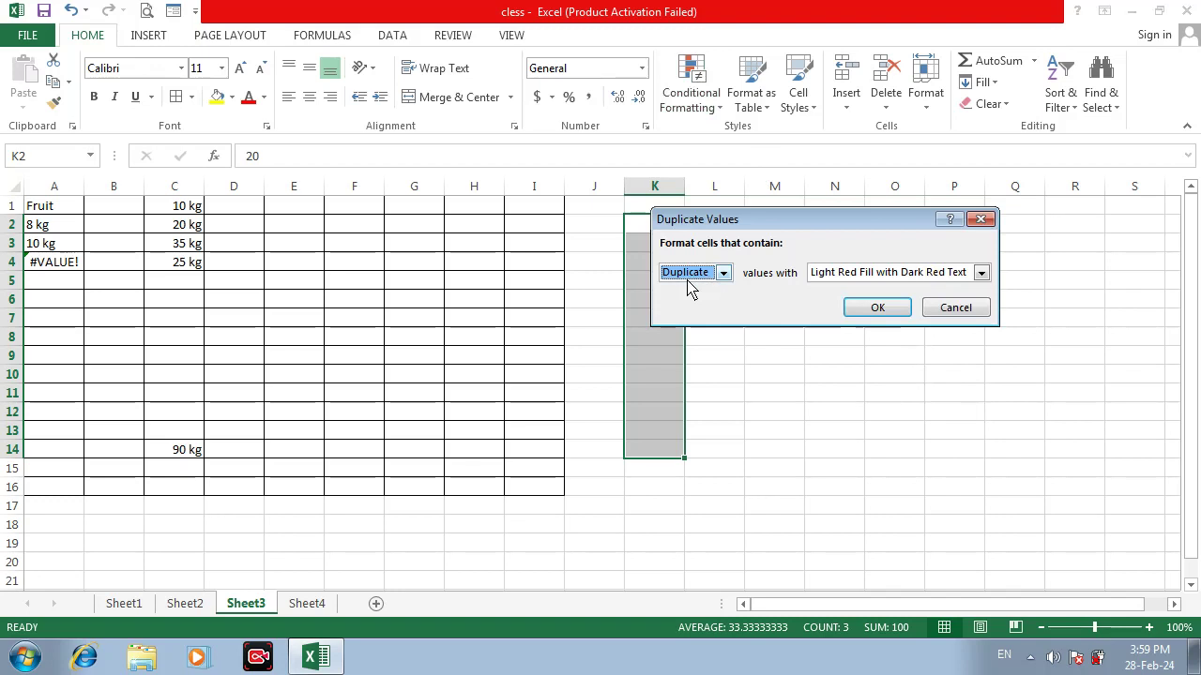
{"action": "left_click", "coordinate": [884, 274]}
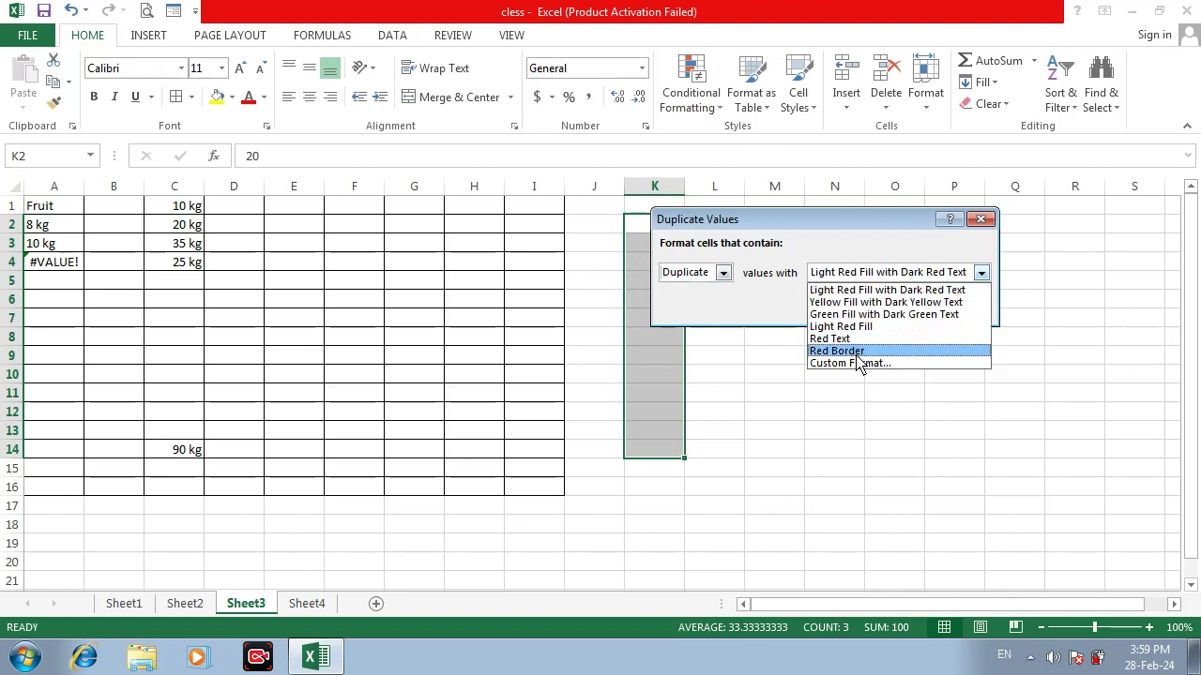
{"action": "left_click", "coordinate": [857, 364]}
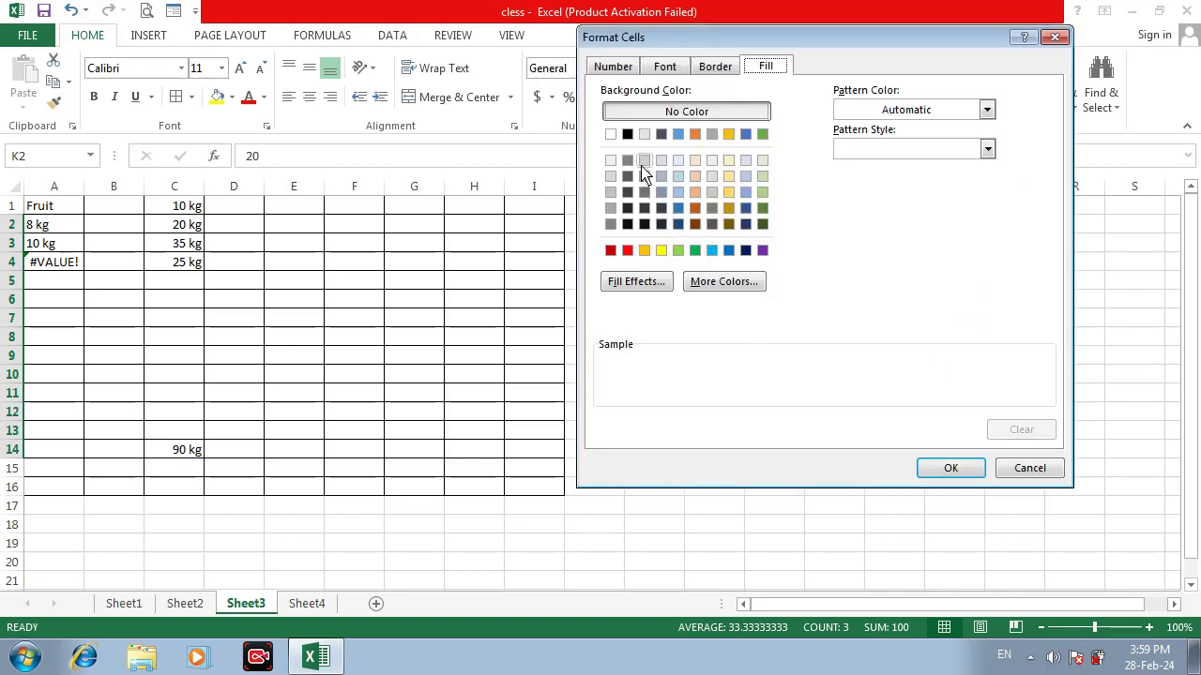
{"action": "left_click", "coordinate": [626, 136]}
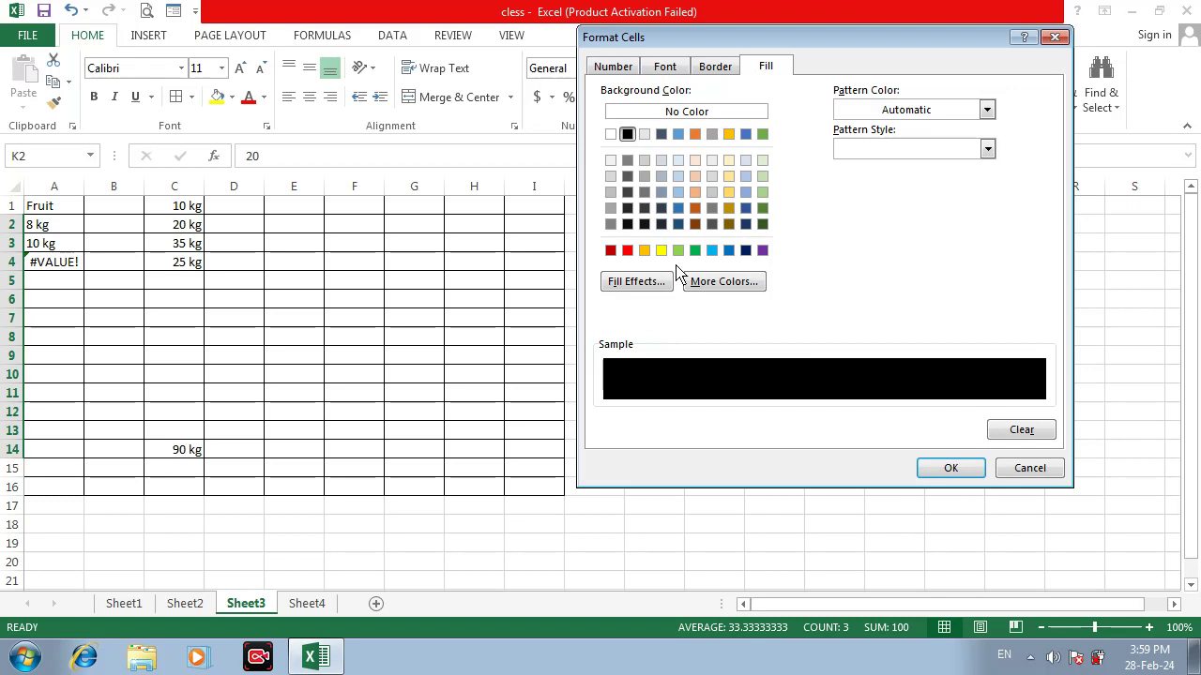
Set the duplicate rule's font colour to white and apply the rule to the selected range
{"action": "left_click", "coordinate": [668, 67]}
{"action": "left_click", "coordinate": [897, 225]}
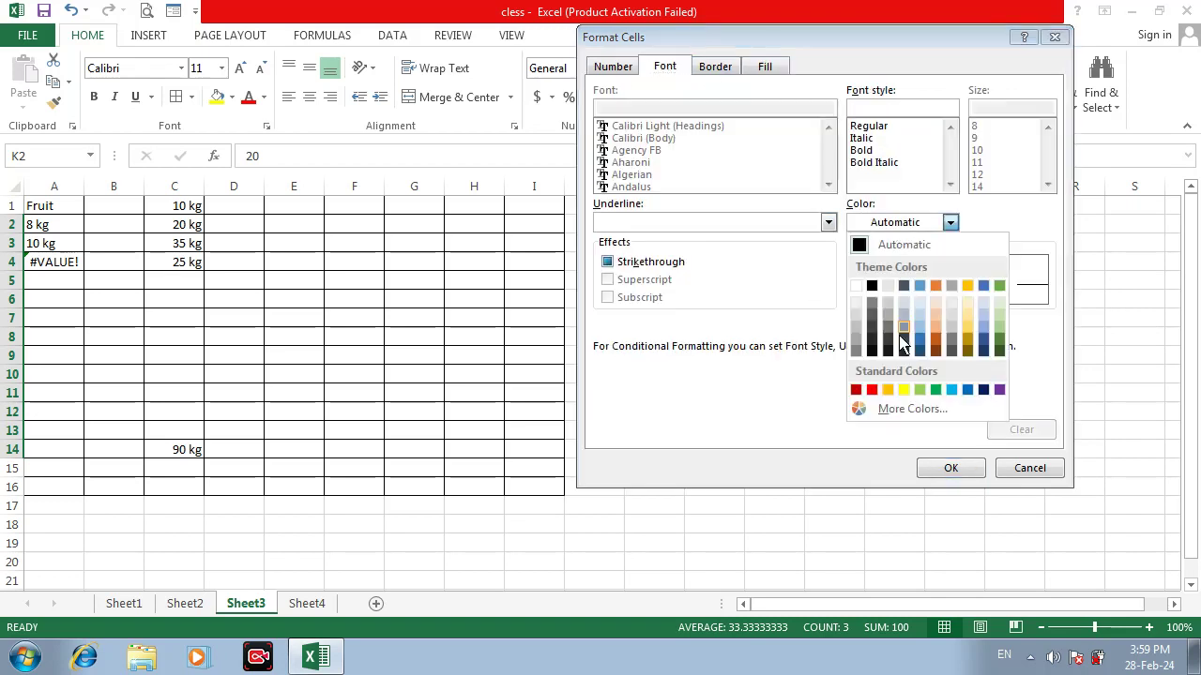
{"action": "left_click", "coordinate": [857, 292]}
{"action": "left_click", "coordinate": [972, 474]}
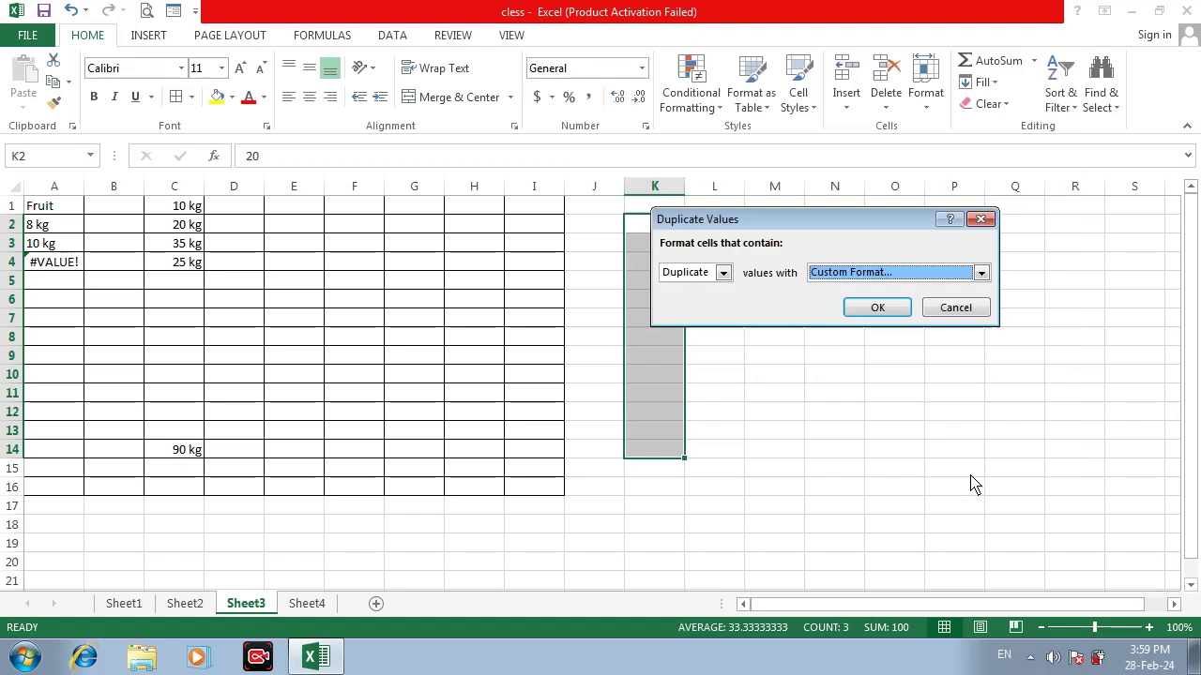
{"action": "left_click", "coordinate": [877, 308]}
{"action": "left_click", "coordinate": [955, 450]}
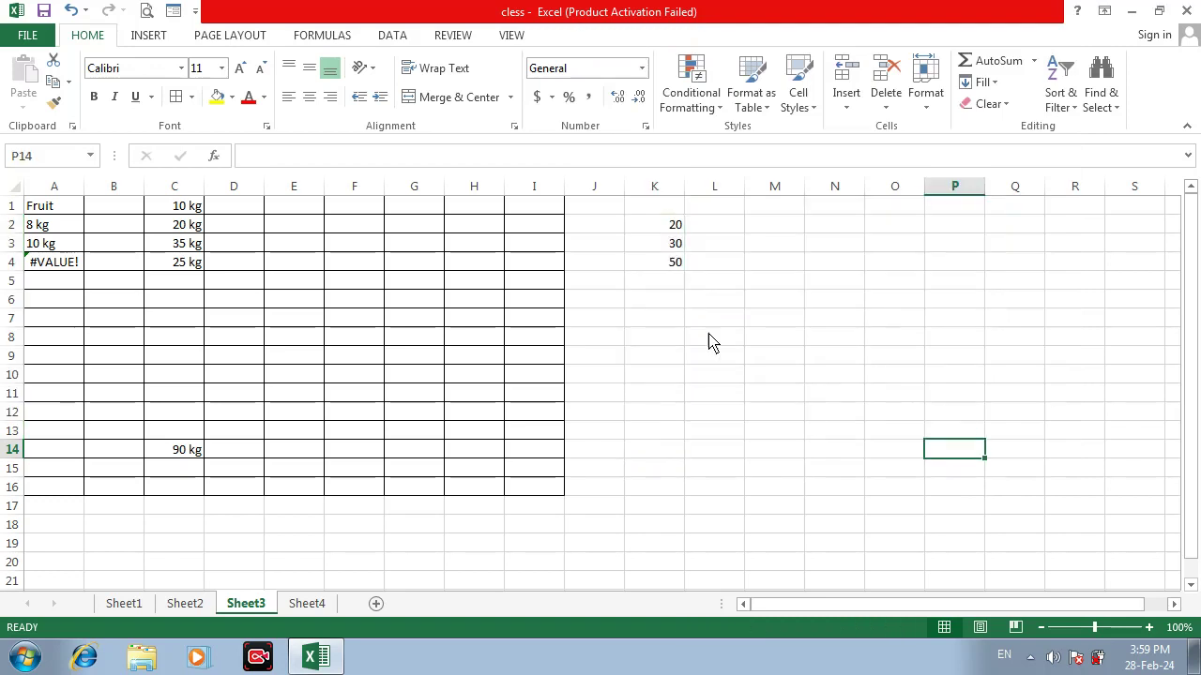
Enter 30 in cell K5 to test the duplicate rule
{"action": "left_click", "coordinate": [670, 232]}
{"action": "left_click", "coordinate": [679, 287]}
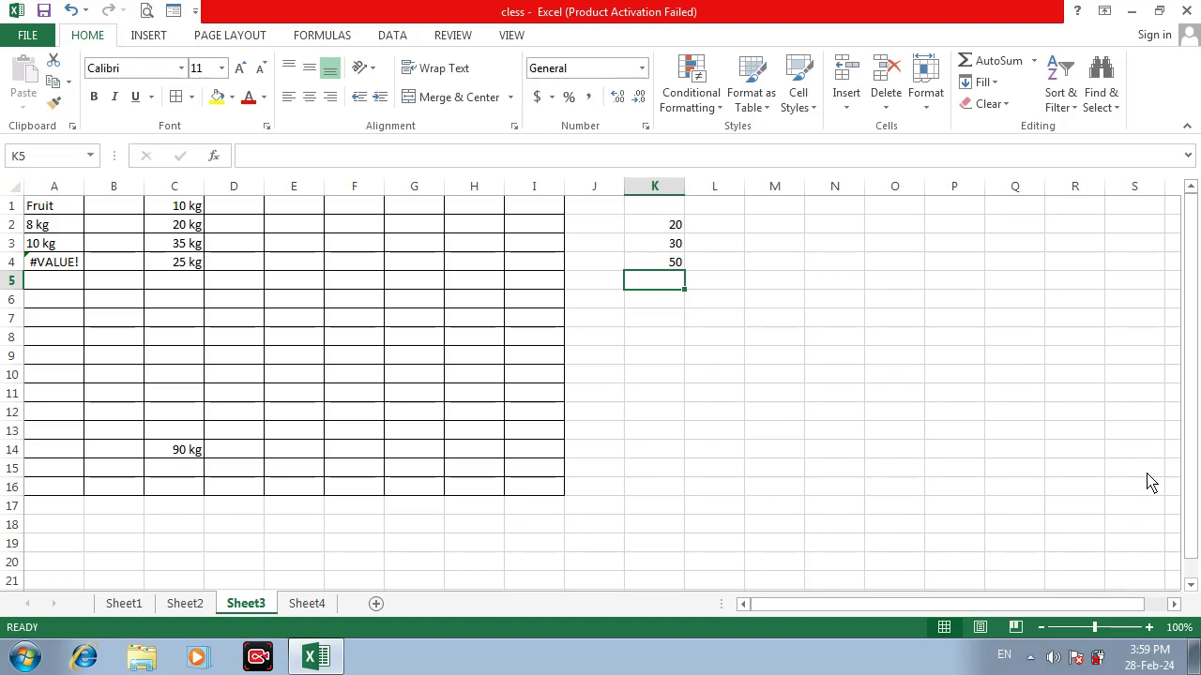
{"action": "type", "text": "30"}
{"action": "key", "text": "Return"}
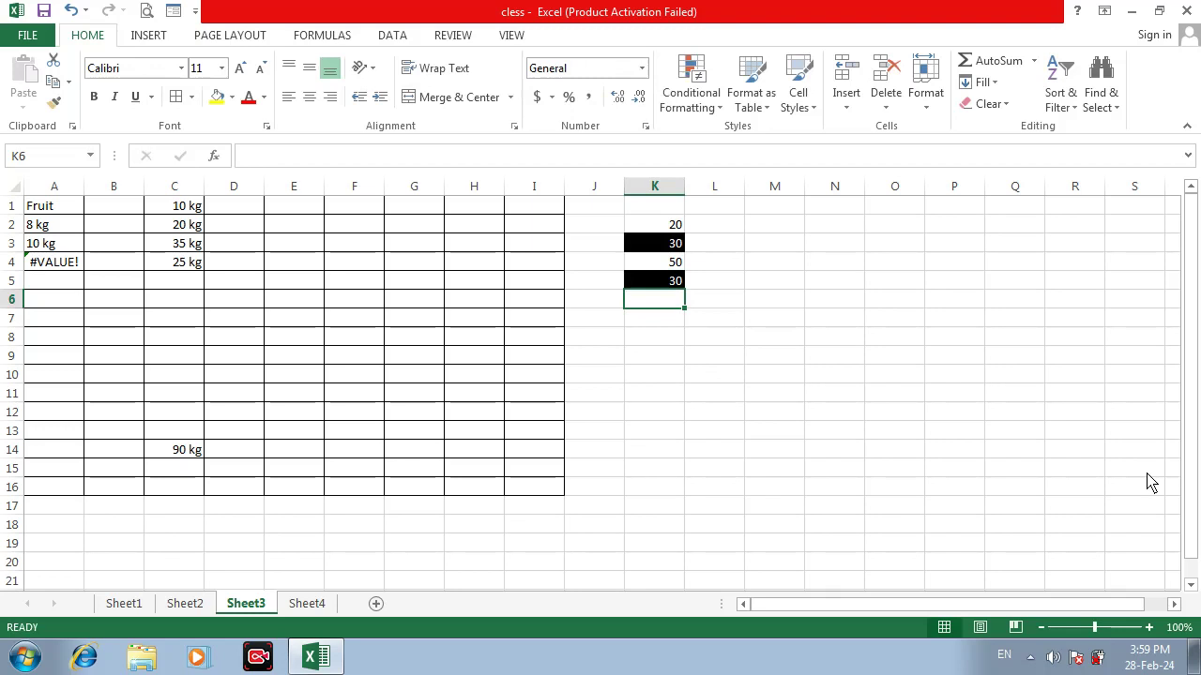
Change cell K5 to 25 and enter 20 in cell K6
{"action": "key", "text": "Up"}
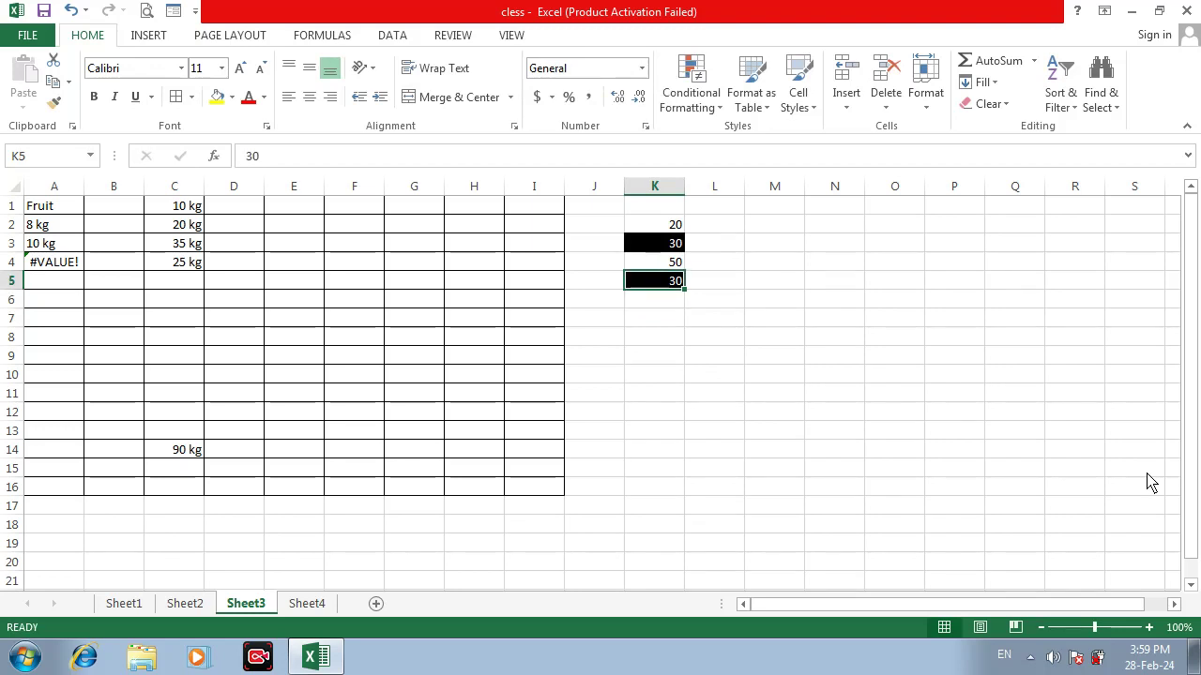
{"action": "type", "text": "25"}
{"action": "key", "text": "Return"}
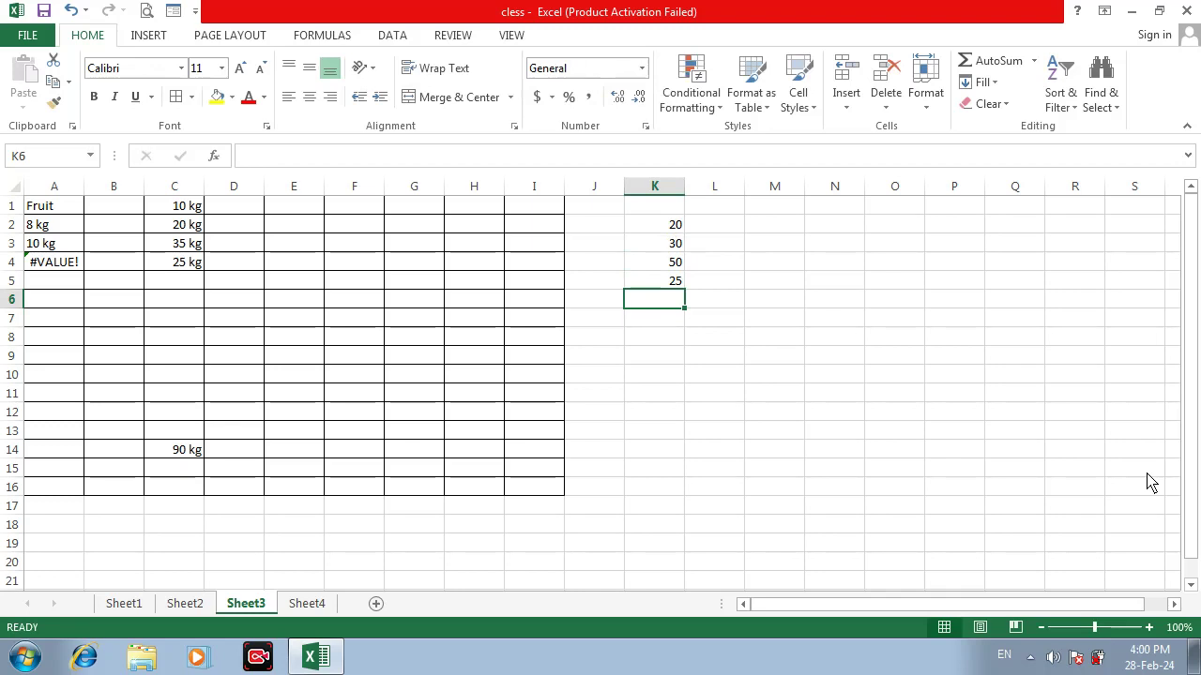
{"action": "type", "text": "20"}
{"action": "key", "text": "Return"}
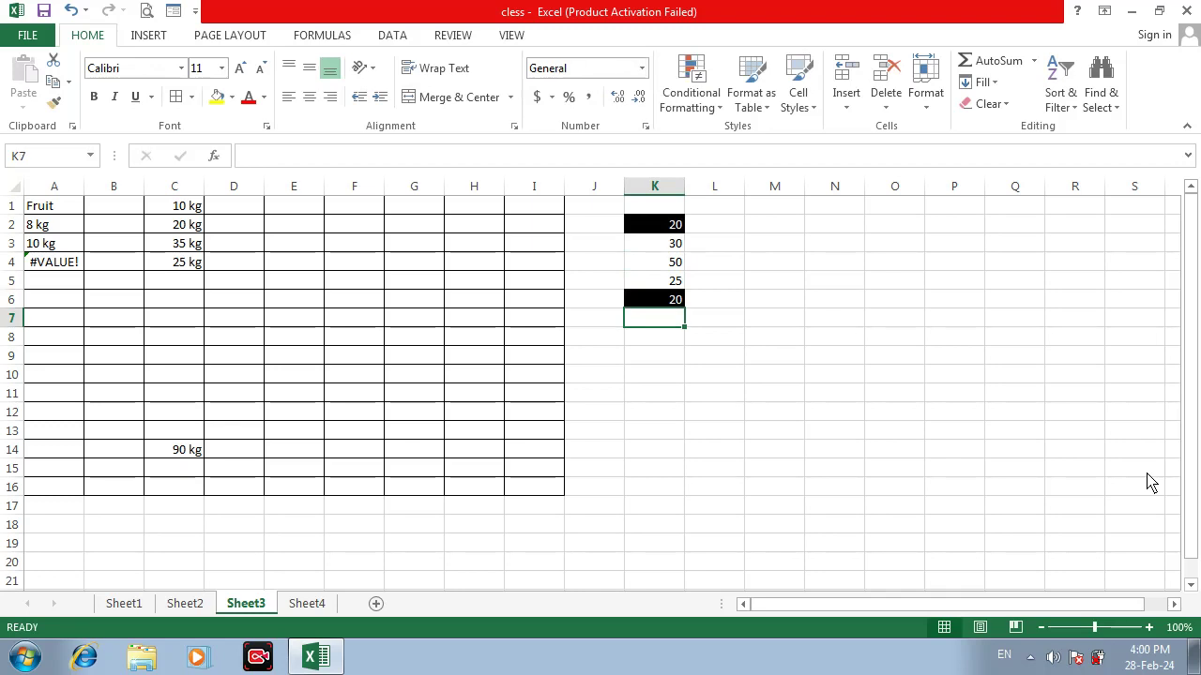
Test the duplicate rule in cell K8 by entering 30 and replacing it with 20
{"action": "key", "text": "Return"}
{"action": "type", "text": "30"}
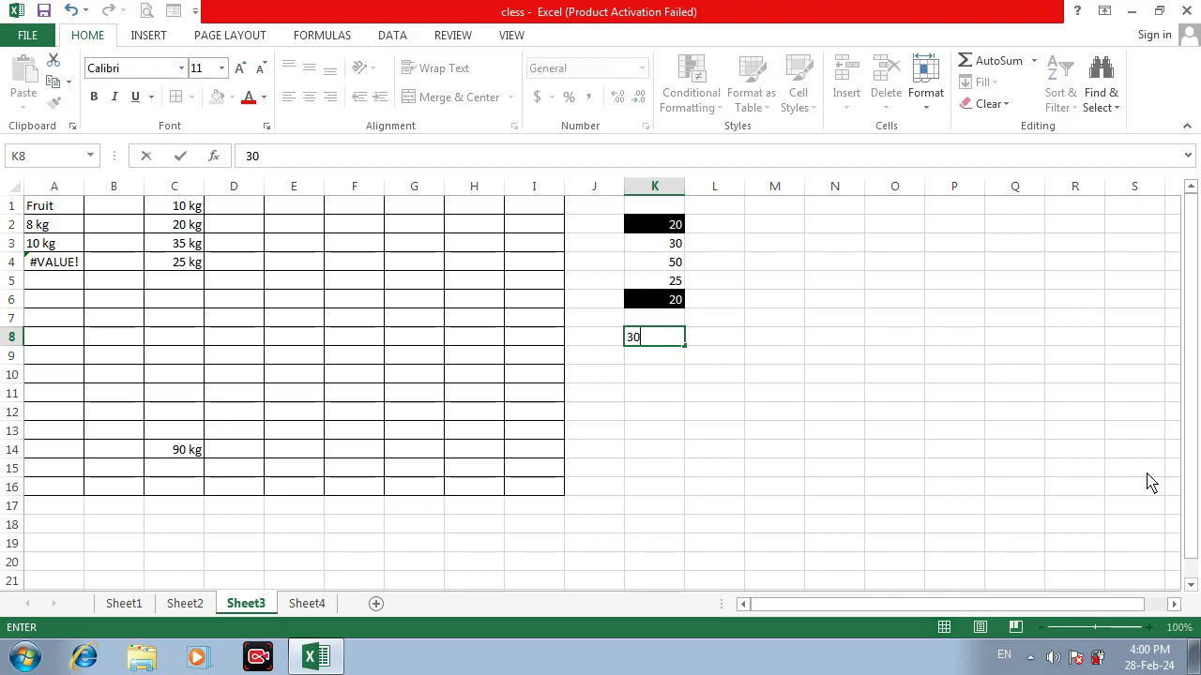
{"action": "key", "text": "ctrl+Return"}
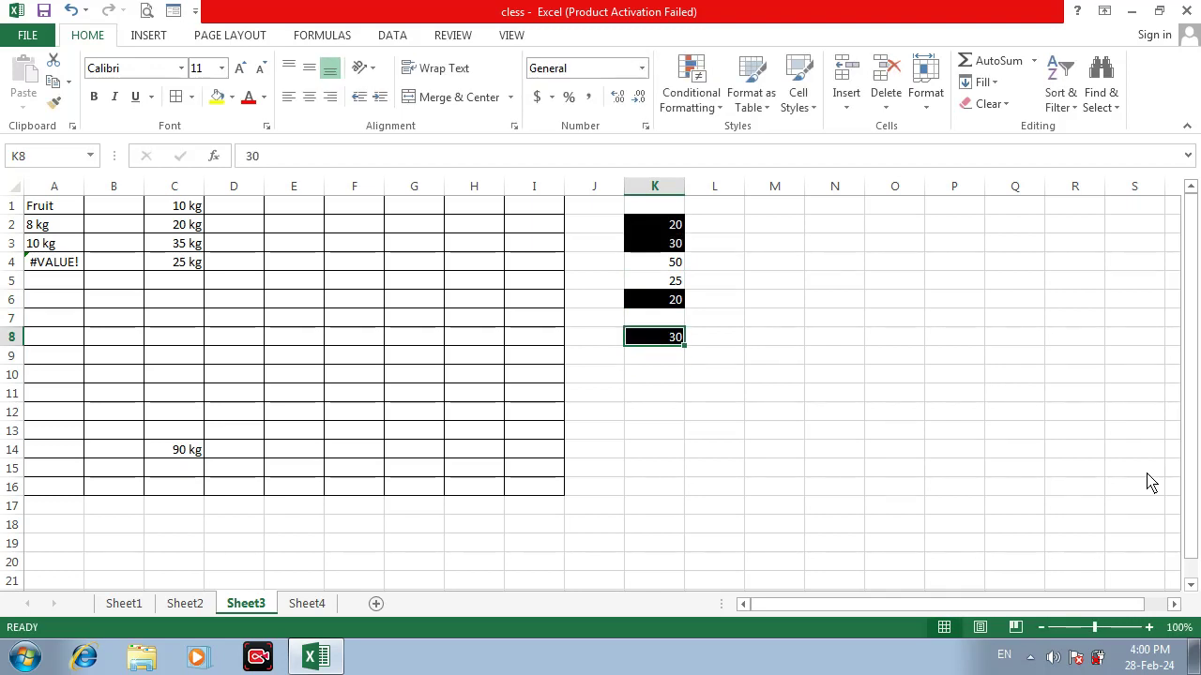
{"action": "type", "text": "20"}
{"action": "key", "text": "Return"}
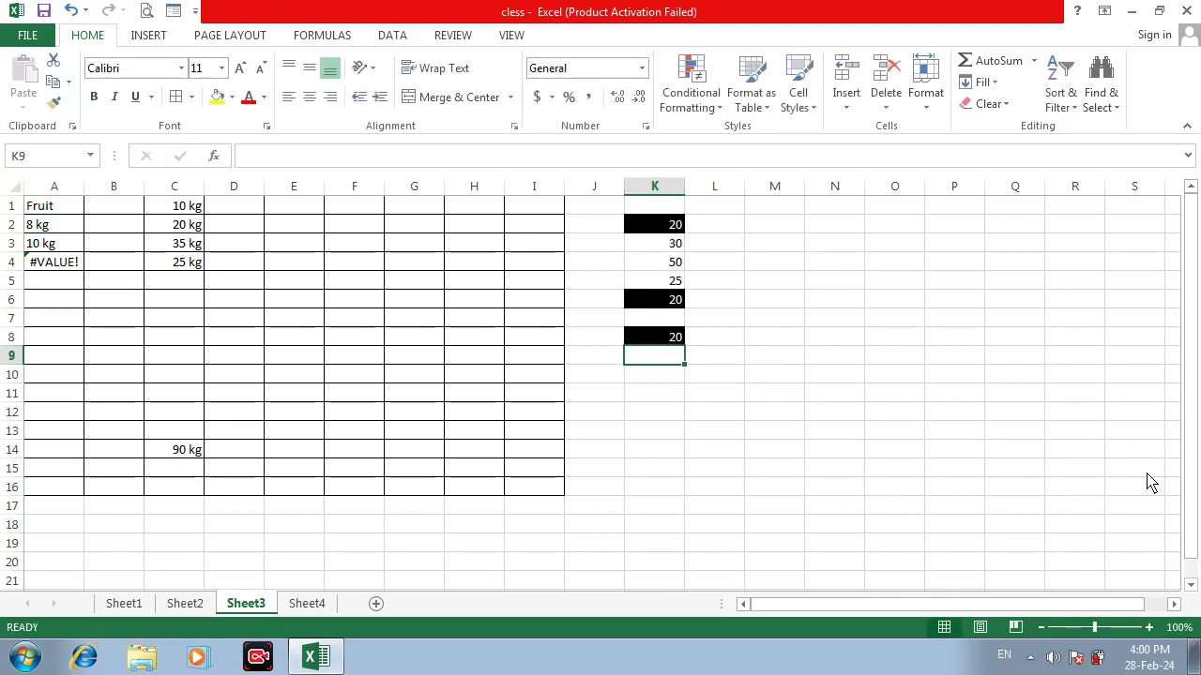
Change the value in cell K8 to 22
{"action": "key", "text": "Up"}
{"action": "type", "text": "22"}
{"action": "key", "text": "Return"}
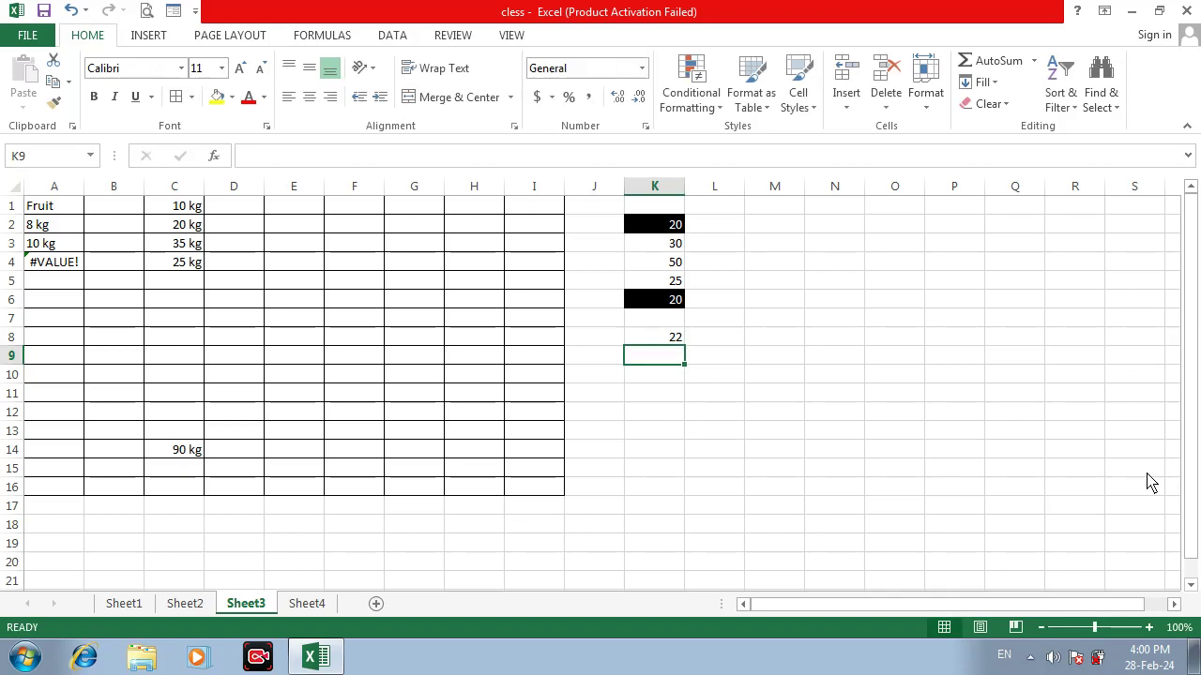
Change cell K6 to 65 and enter 65 in cell K7
{"action": "key", "text": "Up"}
{"action": "key", "text": "Up"}
{"action": "key", "text": "Up"}
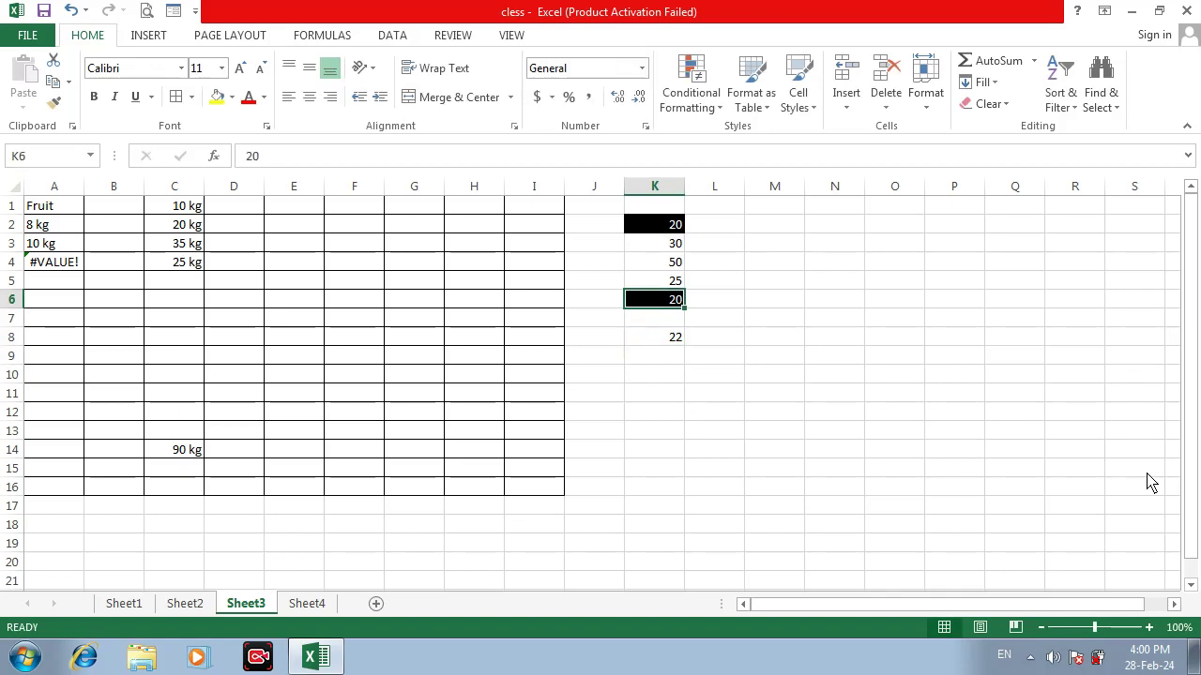
{"action": "type", "text": "65"}
{"action": "key", "text": "Return"}
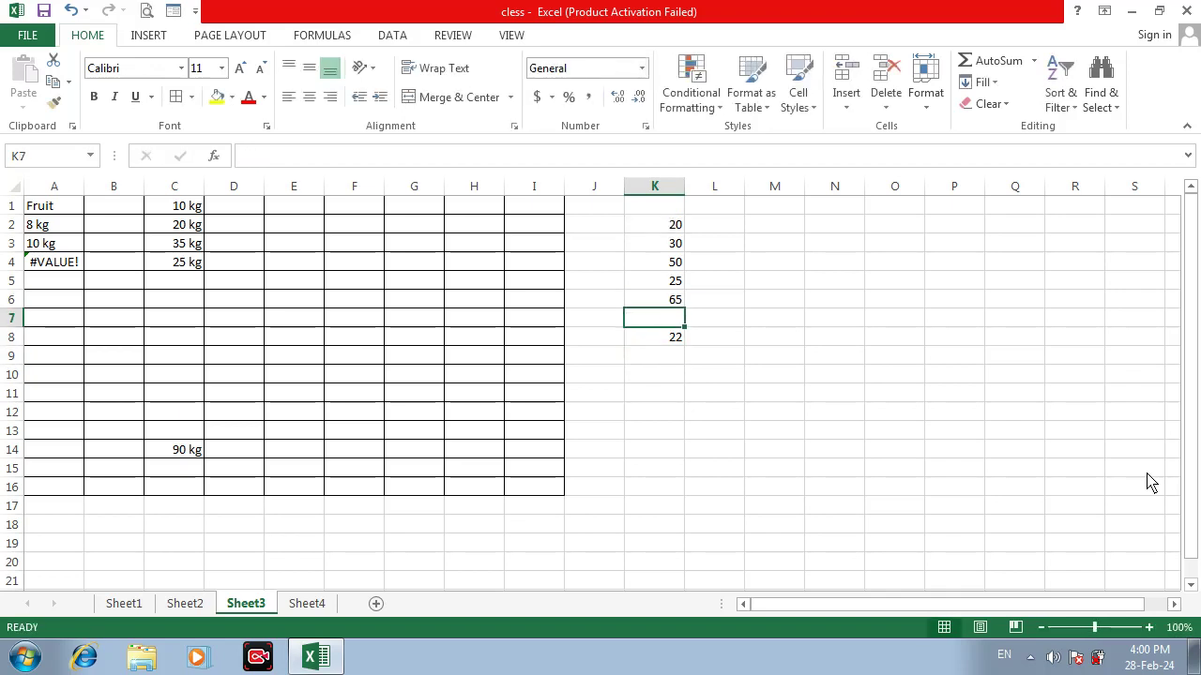
{"action": "type", "text": "65"}
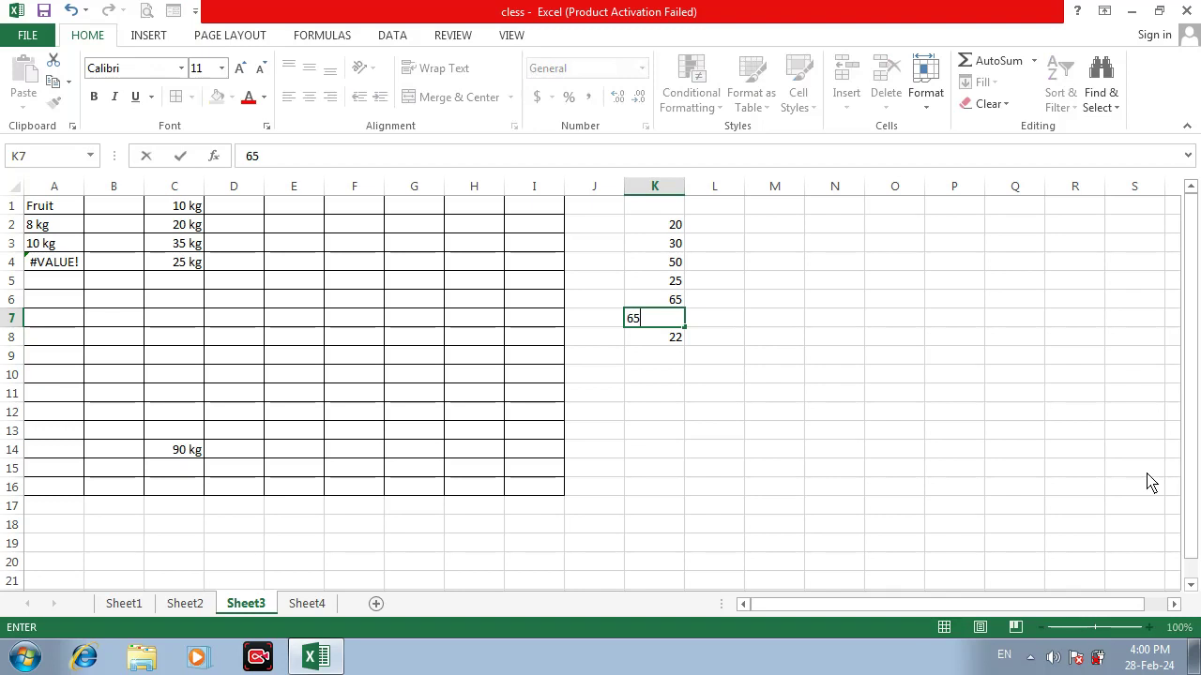
{"action": "key", "text": "Return"}
Enter 22 in cell K10 and 55 in cell K12
{"action": "key", "text": "Down"}
{"action": "key", "text": "Down"}
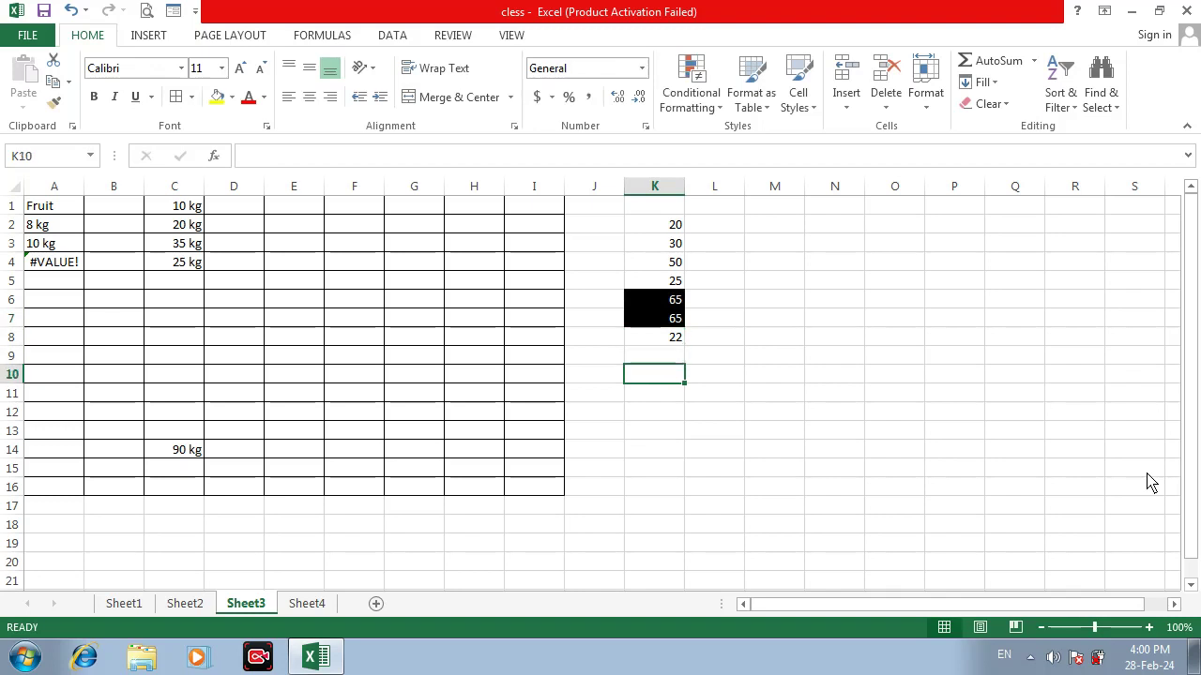
{"action": "type", "text": "22"}
{"action": "key", "text": "Return"}
{"action": "key", "text": "Down"}
{"action": "type", "text": "55"}
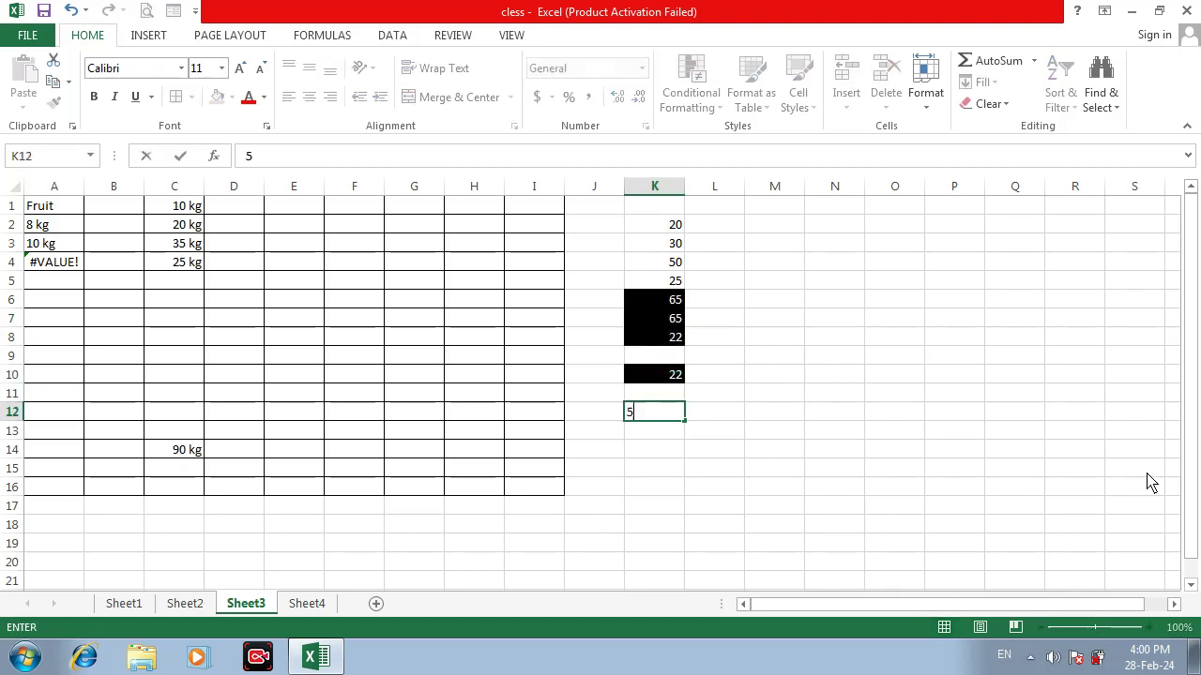
{"action": "key", "text": "Return"}
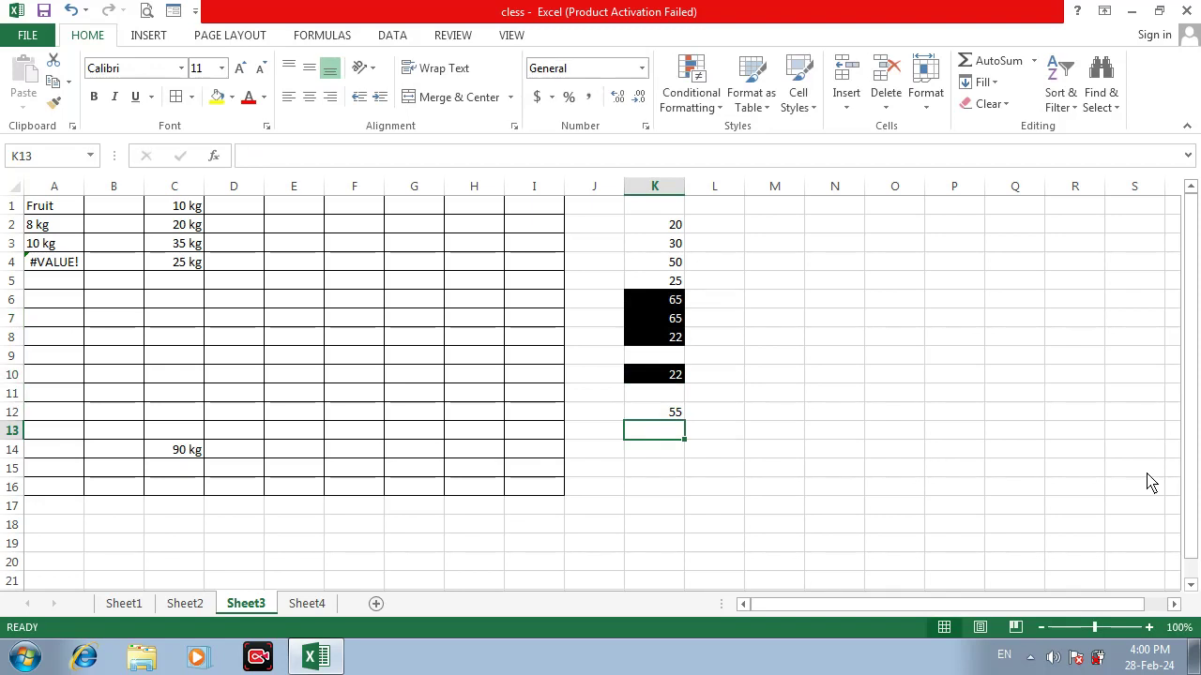
Enter 1563 in cell K13 and 15 in cell K14
{"action": "type", "text": "1"}
{"action": "key", "text": "Return"}
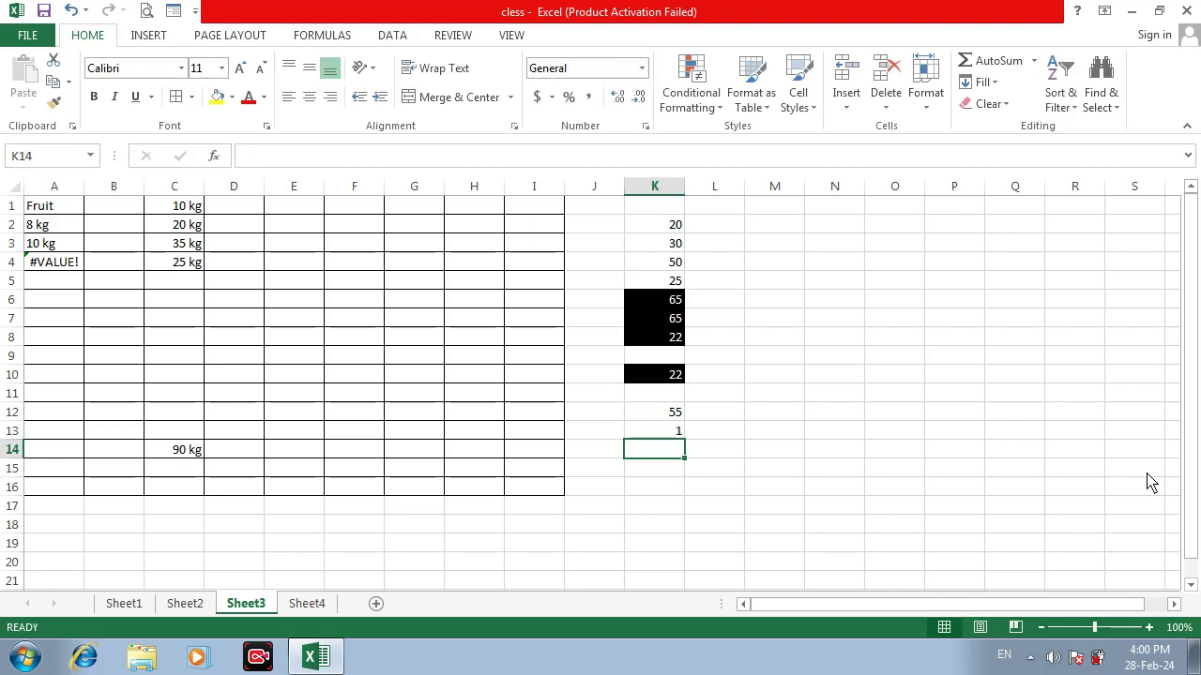
{"action": "key", "text": "Up"}
{"action": "type", "text": "1563"}
{"action": "key", "text": "Return"}
{"action": "type", "text": "15"}
{"action": "key", "text": "Return"}
Replace the value in cell K13 with 16
{"action": "key", "text": "Up"}
{"action": "key", "text": "Up"}
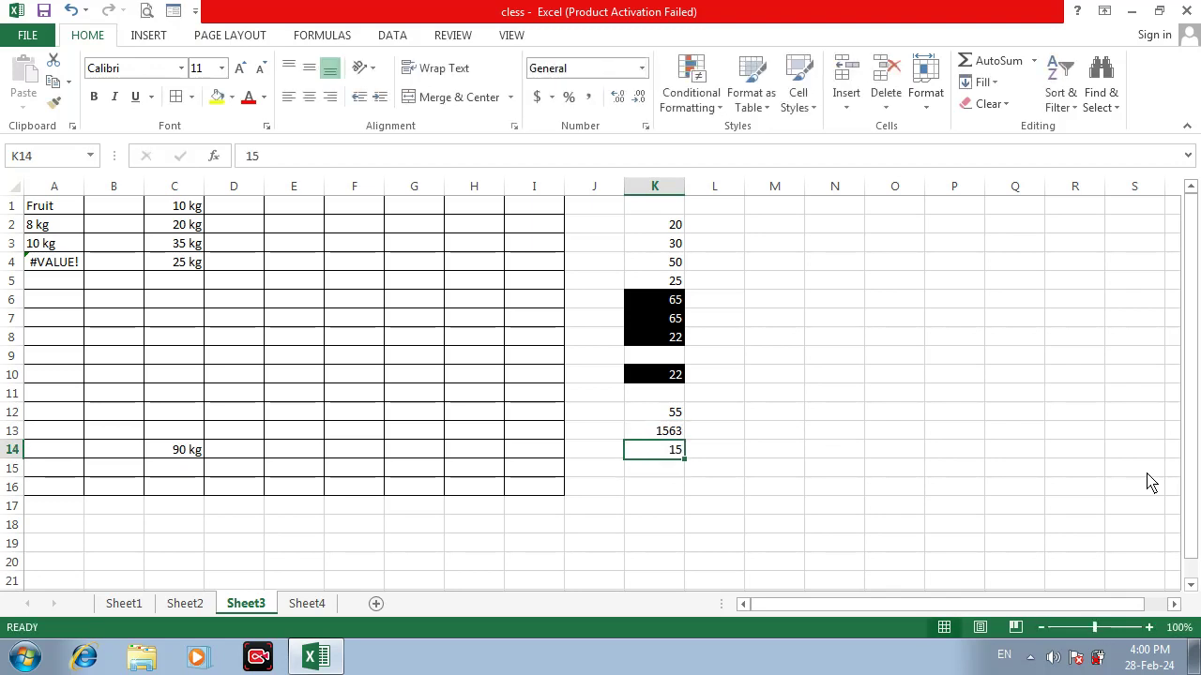
{"action": "type", "text": "2"}
{"action": "key", "text": "BackSpace"}
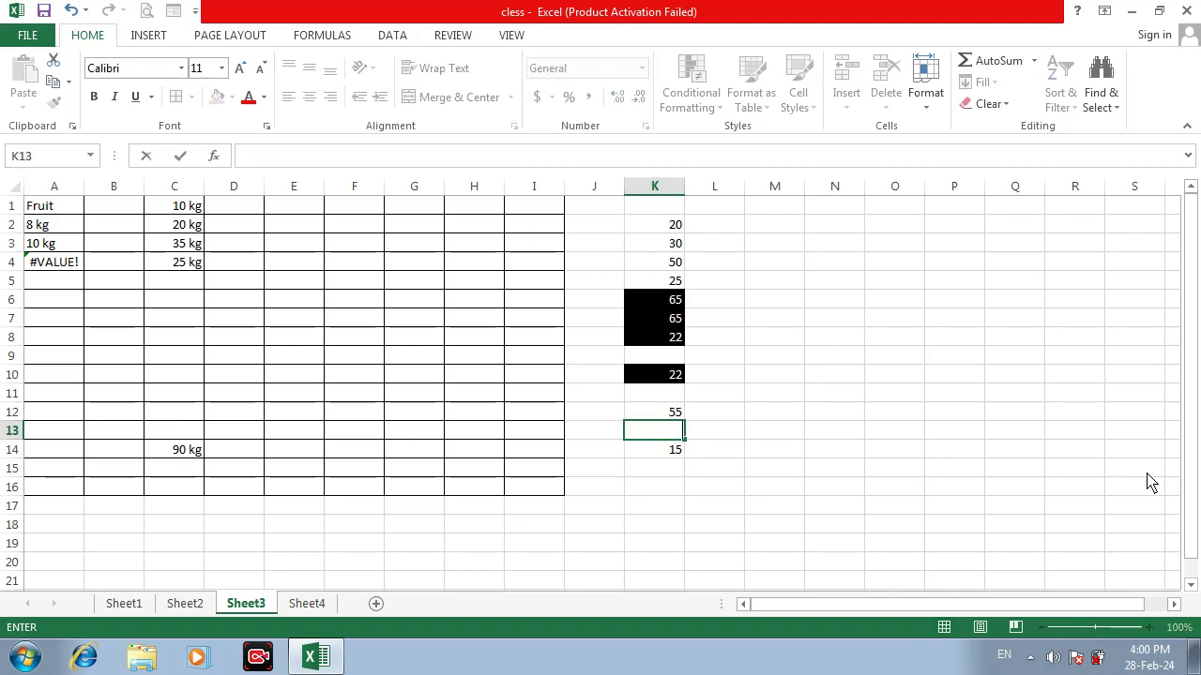
{"action": "type", "text": "16"}
{"action": "key", "text": "Return"}
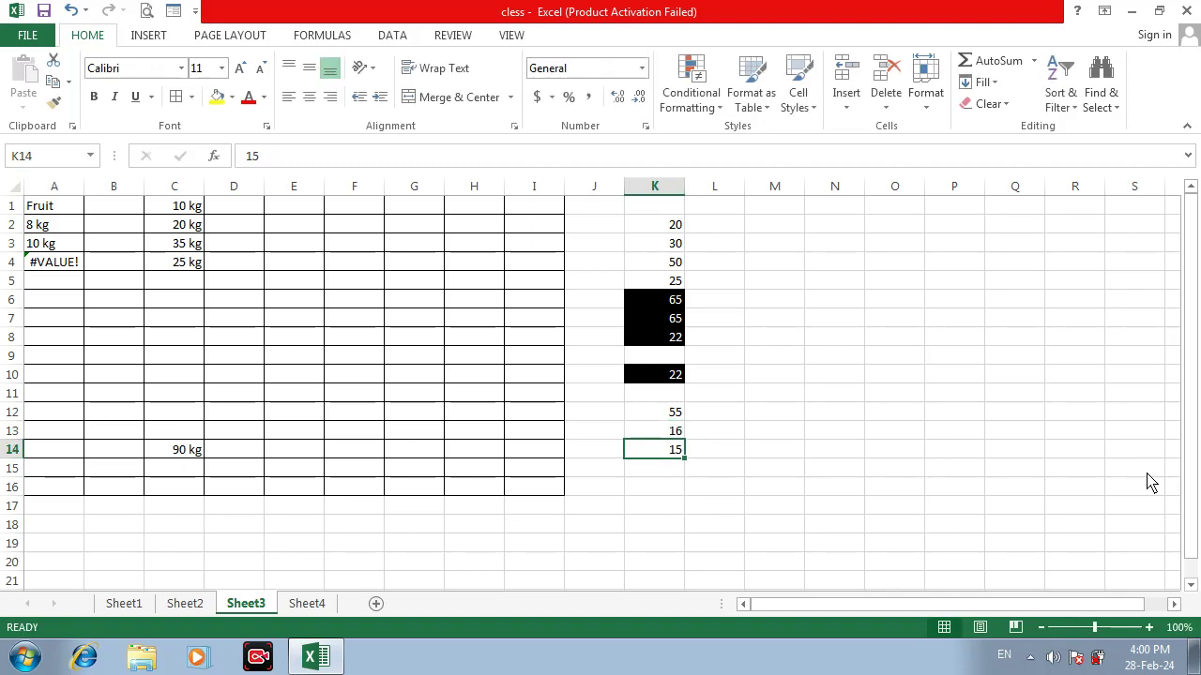
Enter 55 in the empty cell K11
{"action": "key", "text": "Up"}
{"action": "key", "text": "Up"}
{"action": "key", "text": "Up"}
{"action": "type", "text": "55"}
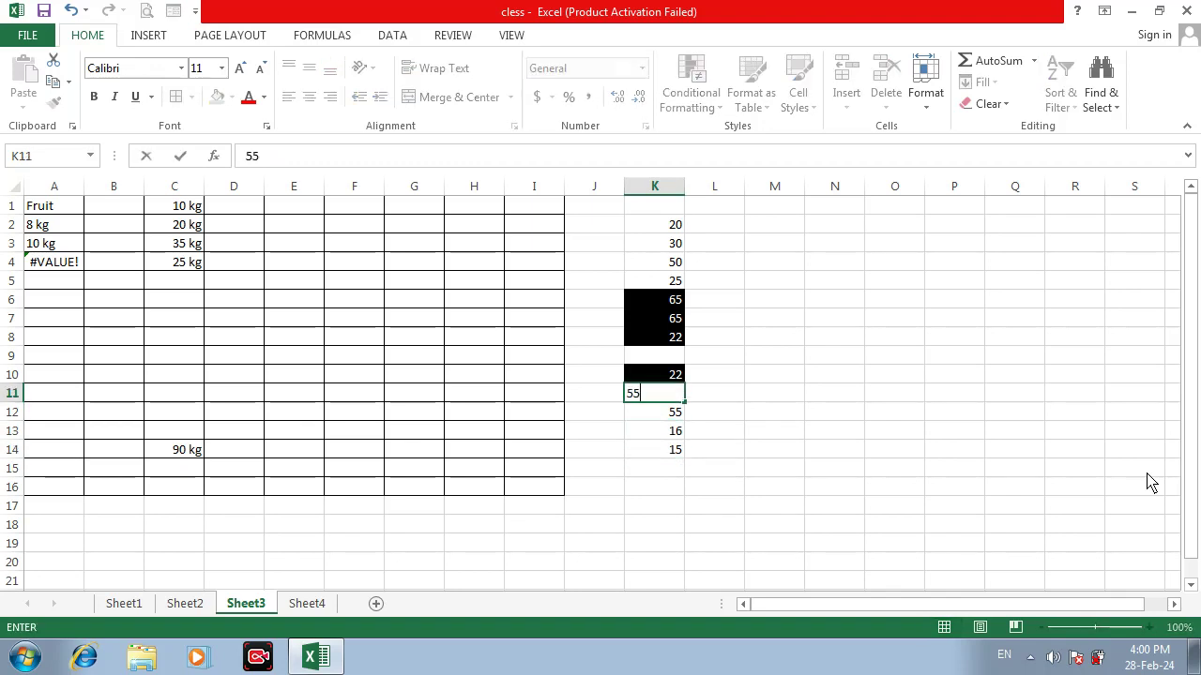
{"action": "key", "text": "Return"}
Enter 16 in cell K15, just below the range covered by the duplicate rule
{"action": "key", "text": "Down"}
{"action": "key", "text": "Down"}
{"action": "key", "text": "Down"}
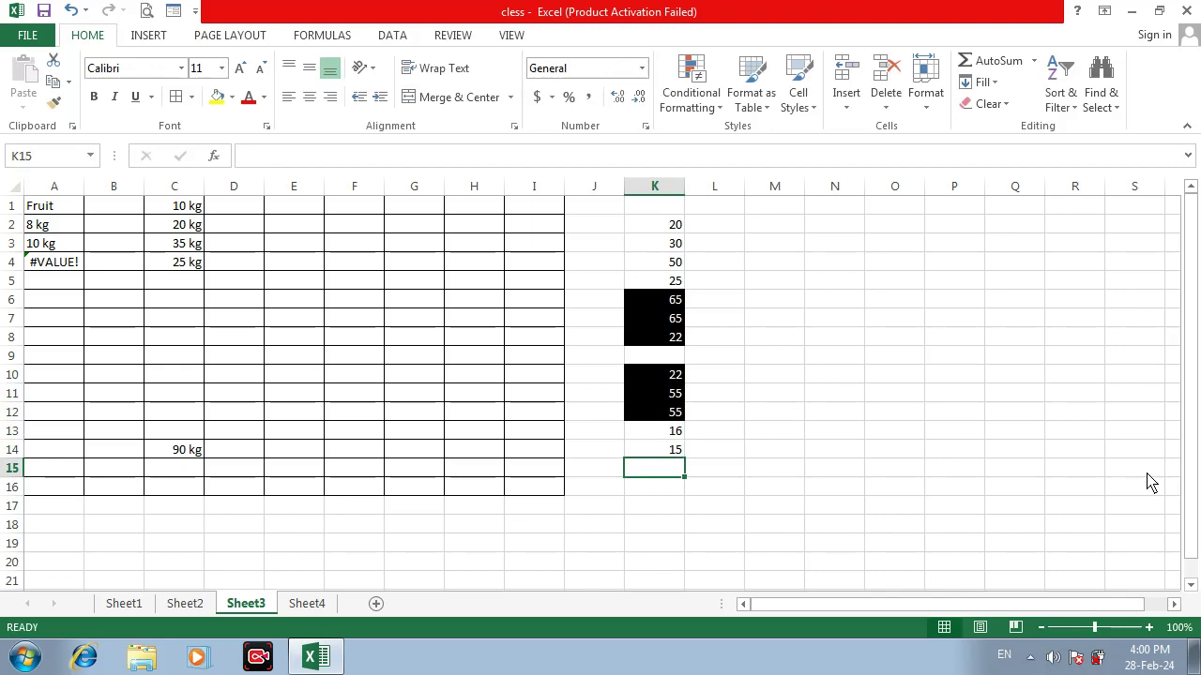
{"action": "type", "text": "5"}
{"action": "key", "text": "BackSpace"}
{"action": "type", "text": "16"}
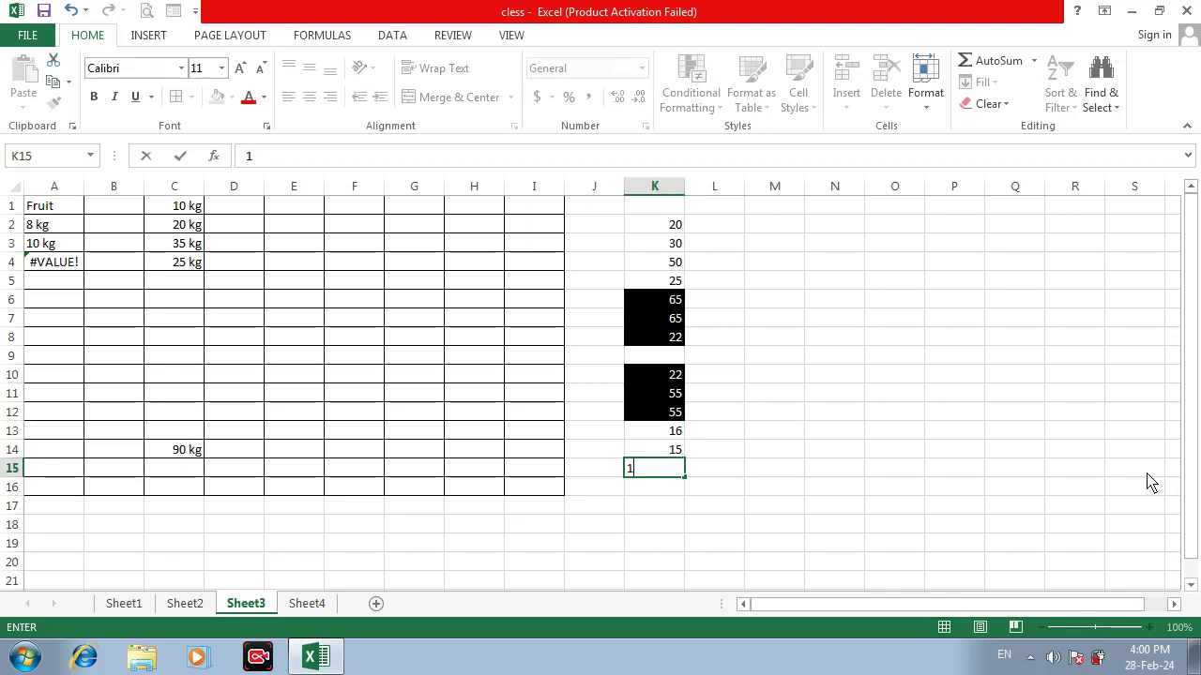
{"action": "key", "text": "Return"}
Enter 16 in cells K23 and K24, farther down the same column
{"action": "key", "text": "Down"}
{"action": "key", "text": "Down"}
{"action": "key", "text": "Down"}
{"action": "key", "text": "Down"}
{"action": "key", "text": "Down"}
{"action": "key", "text": "Down"}
{"action": "key", "text": "Down"}
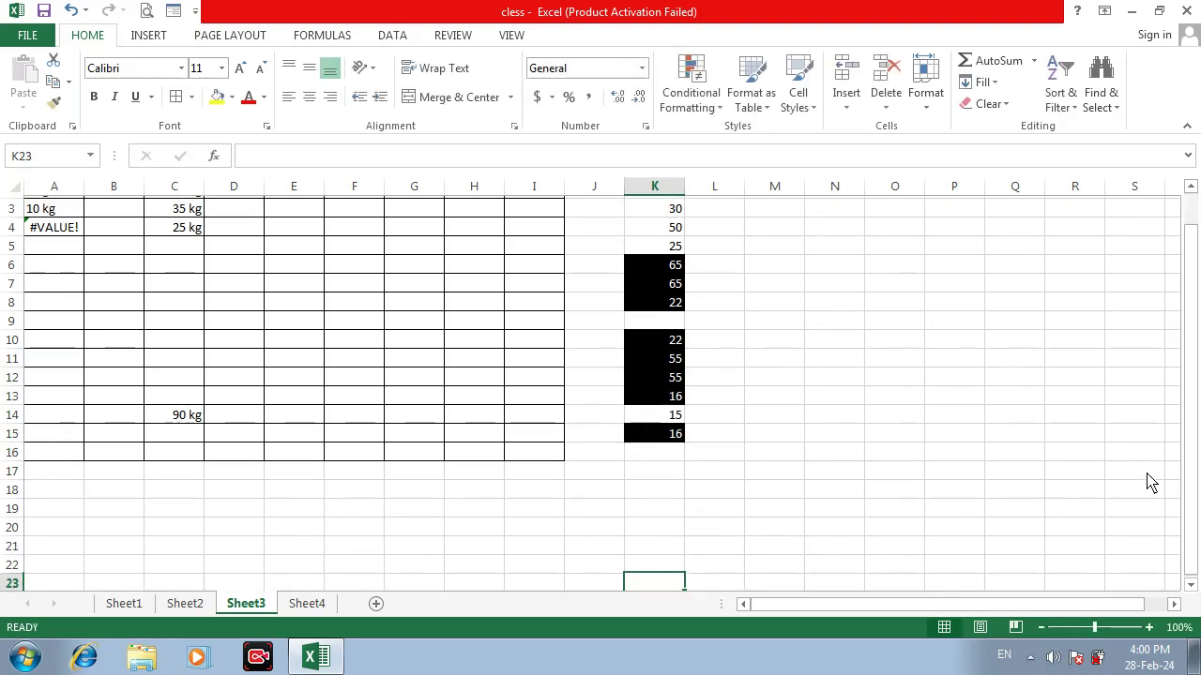
{"action": "type", "text": "16"}
{"action": "key", "text": "Return"}
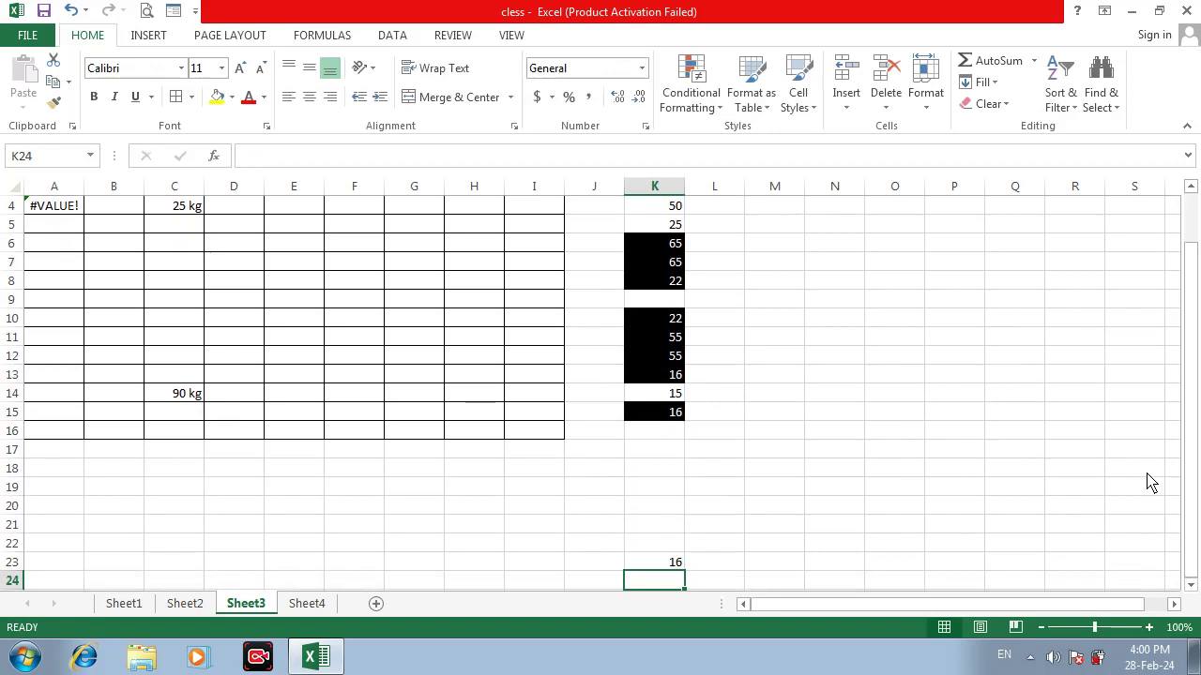
{"action": "type", "text": "16"}
{"action": "key", "text": "Return"}
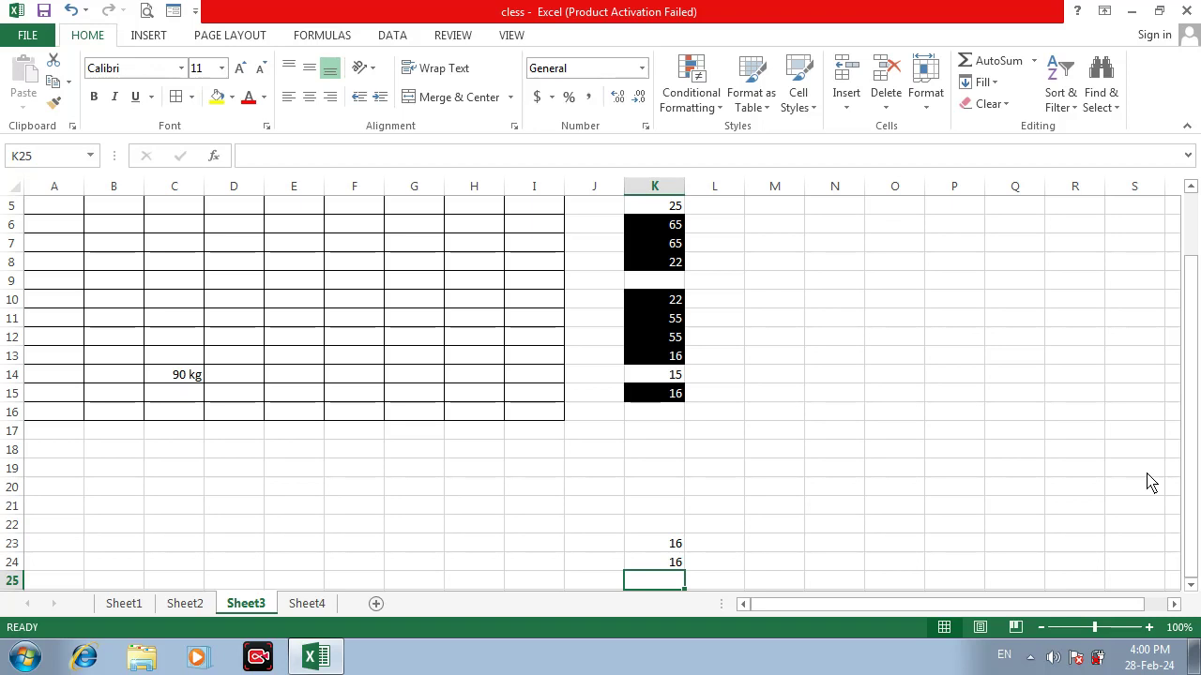
{"action": "scroll", "coordinate": [1077, 437], "scroll_direction": "up", "scroll_amount": 2}
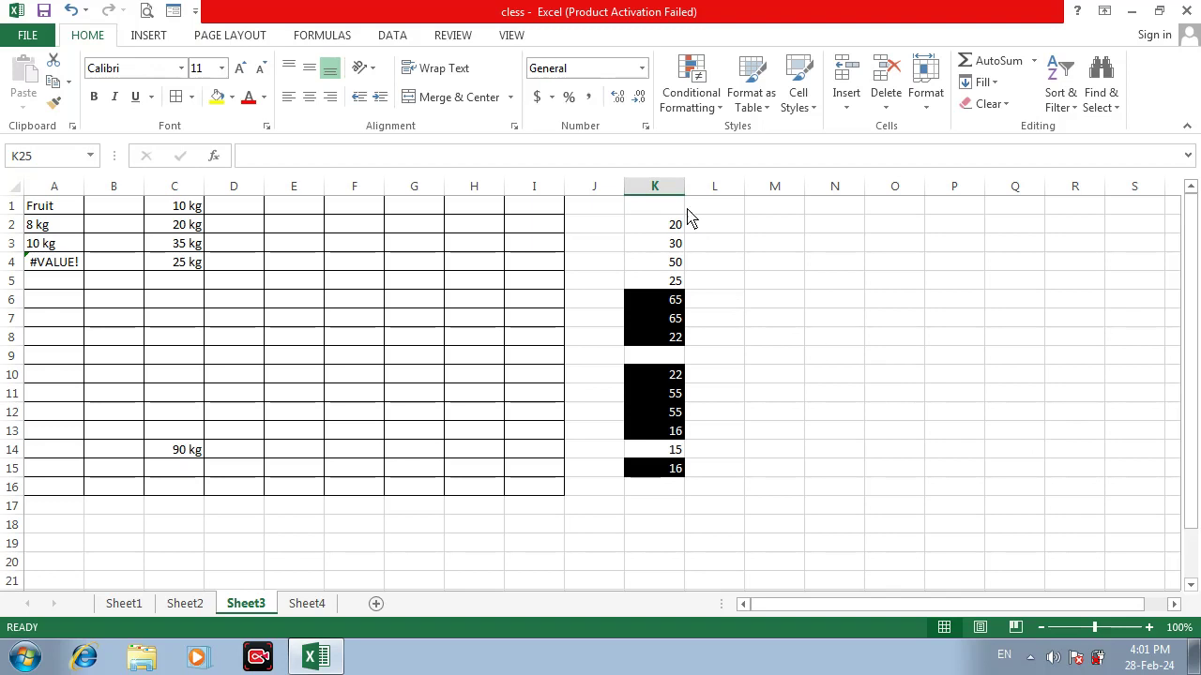
{"action": "left_click_drag", "start_coordinate": [677, 206], "coordinate": [689, 492]}
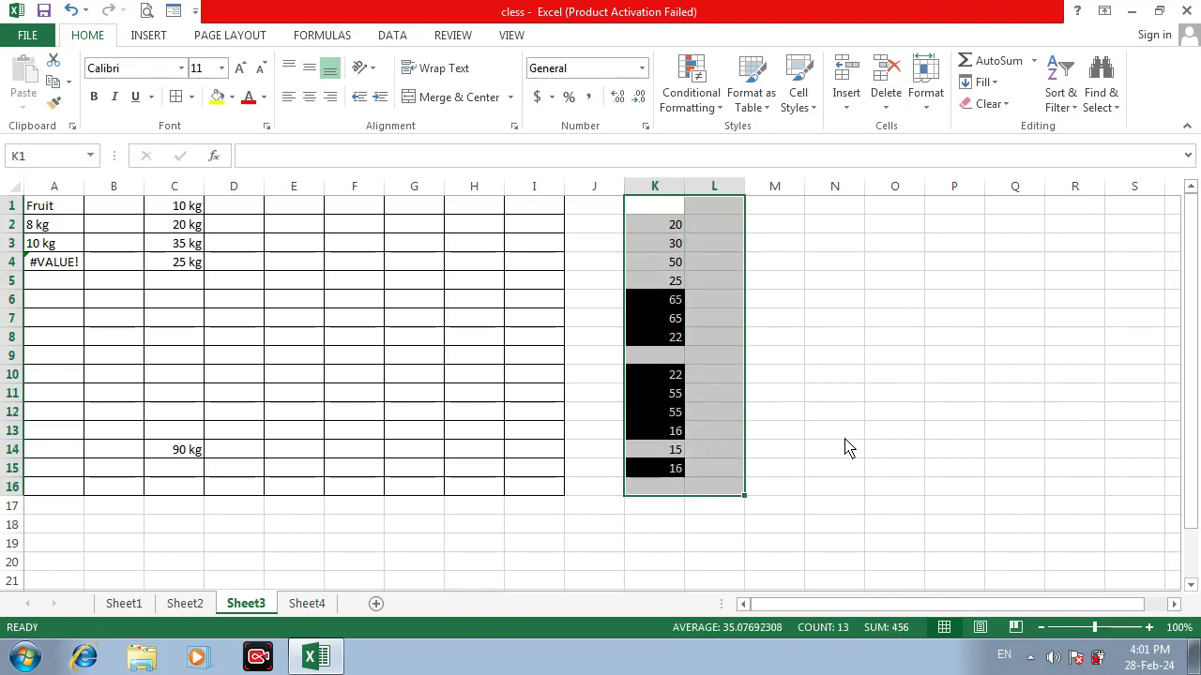
{"action": "left_click", "coordinate": [834, 374]}
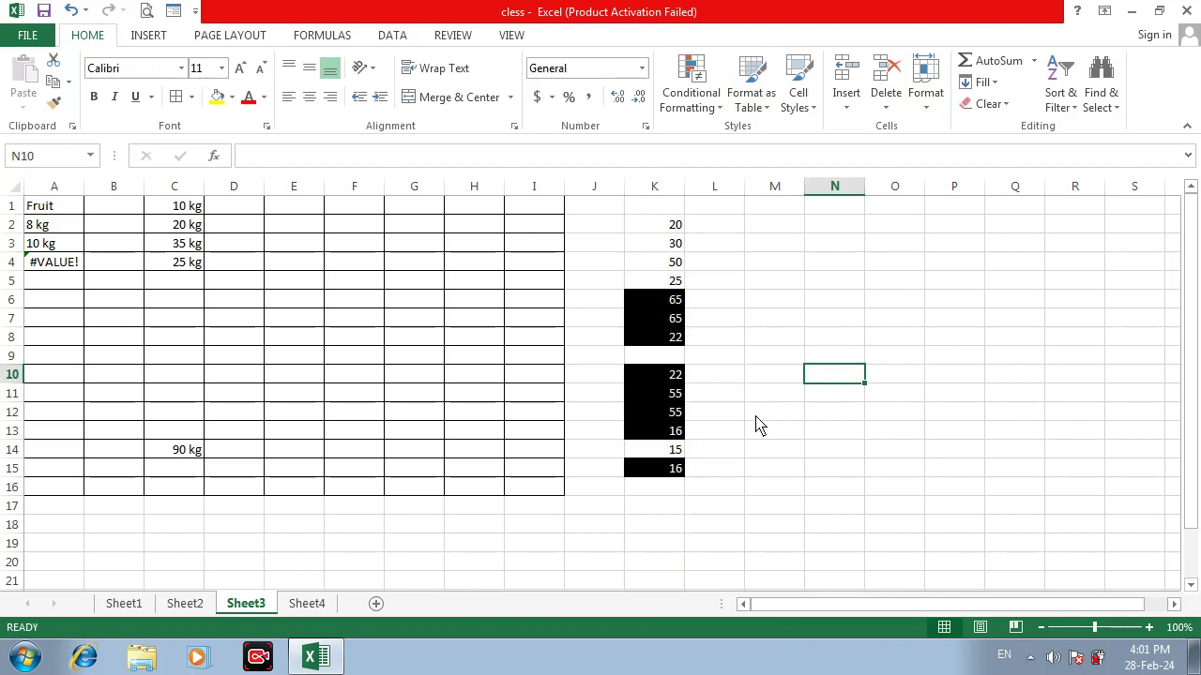
{"action": "left_click_drag", "start_coordinate": [769, 208], "coordinate": [1110, 440]}
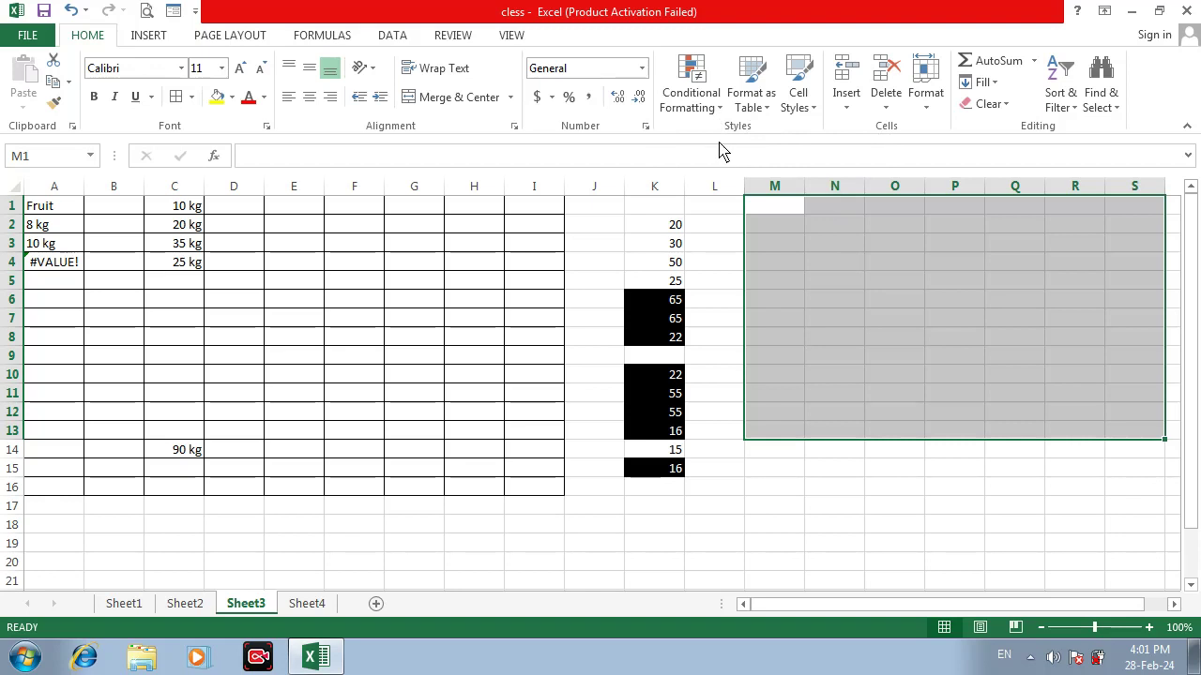
{"action": "left_click", "coordinate": [849, 358]}
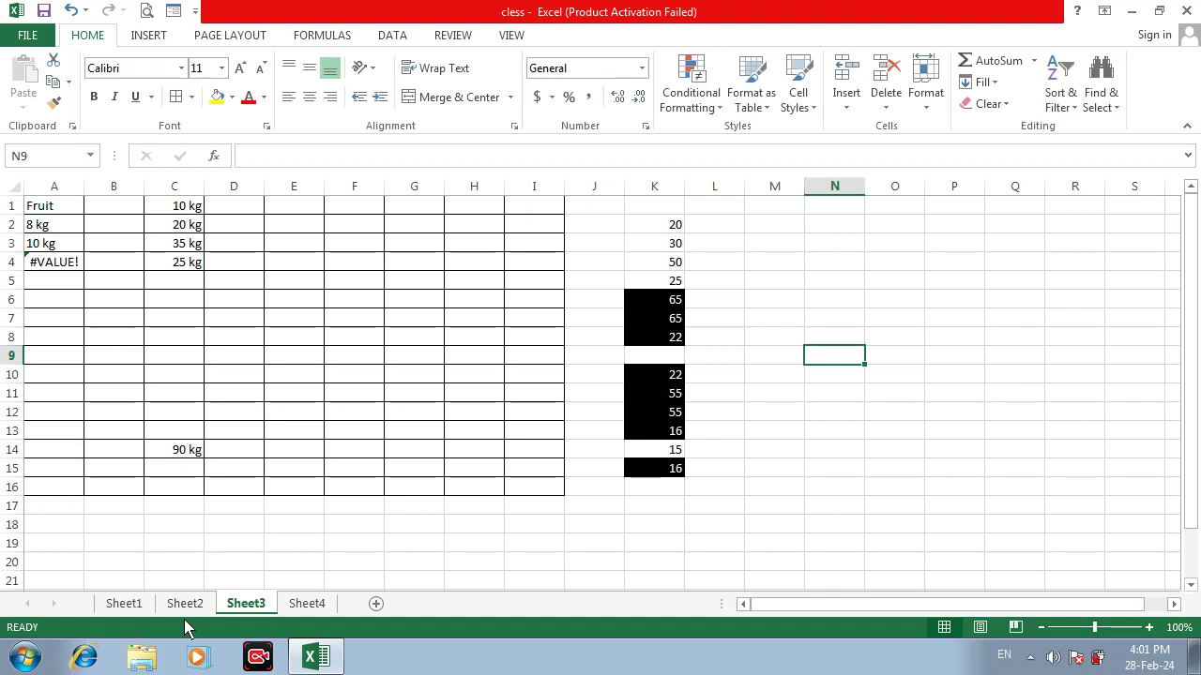
On Sheet1, extend the student table from row 11 down to row 36 by filling its rows as a series
{"action": "left_click", "coordinate": [148, 604]}
{"action": "left_click", "coordinate": [796, 445]}
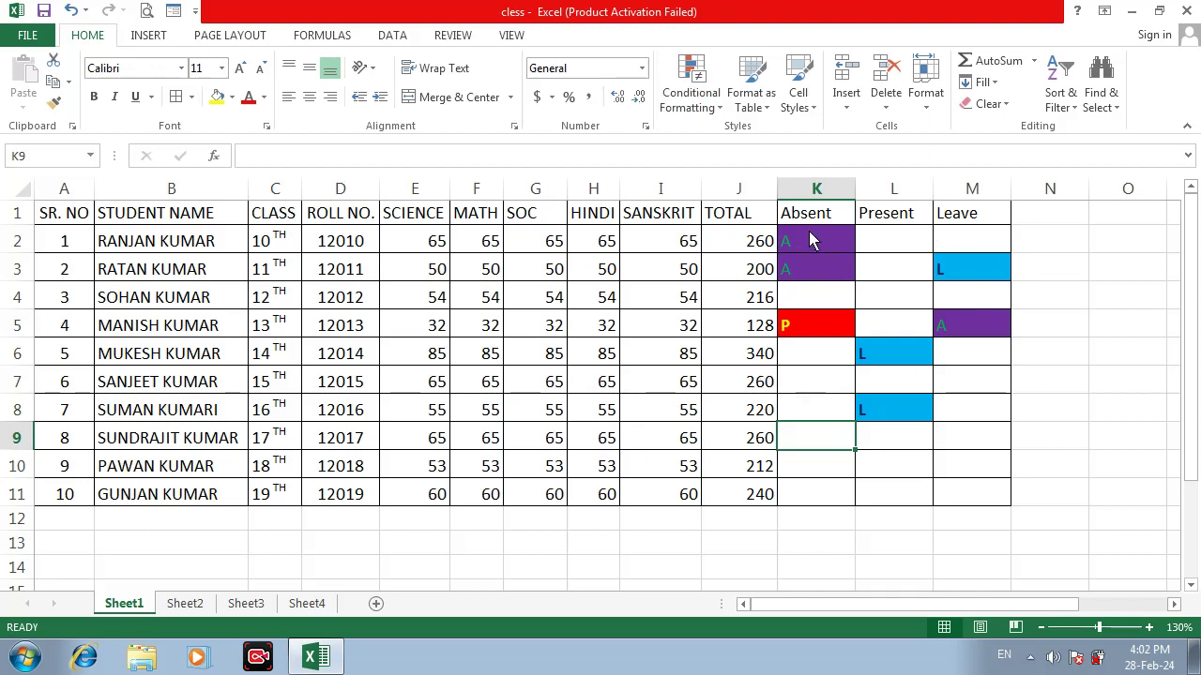
{"action": "left_click_drag", "start_coordinate": [815, 242], "coordinate": [1031, 525]}
{"action": "left_click", "coordinate": [1178, 497]}
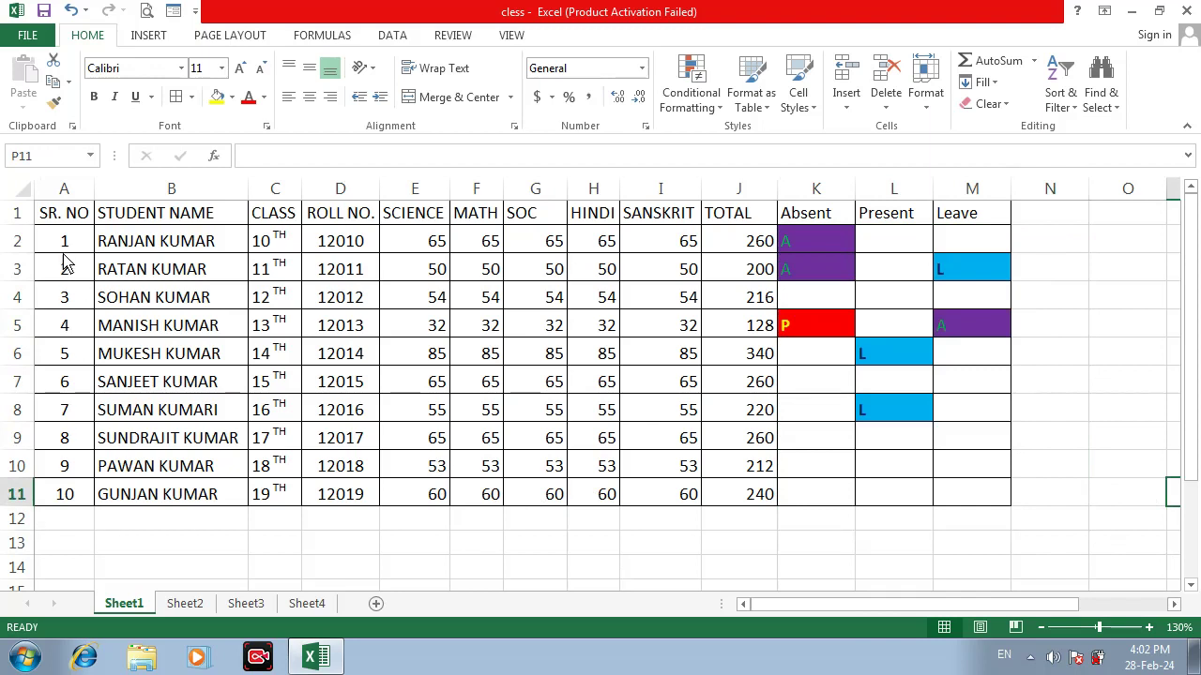
{"action": "mouse_move", "coordinate": [64, 253]}
{"action": "left_mouse_down"}
{"action": "mouse_move", "coordinate": [1008, 520]}
{"action": "mouse_move", "coordinate": [1021, 576]}
{"action": "left_mouse_up"}
{"action": "left_click", "coordinate": [823, 481]}
{"action": "scroll", "coordinate": [807, 485], "scroll_direction": "down", "scroll_amount": 6}
{"action": "scroll", "coordinate": [802, 486], "scroll_direction": "up", "scroll_amount": 10}
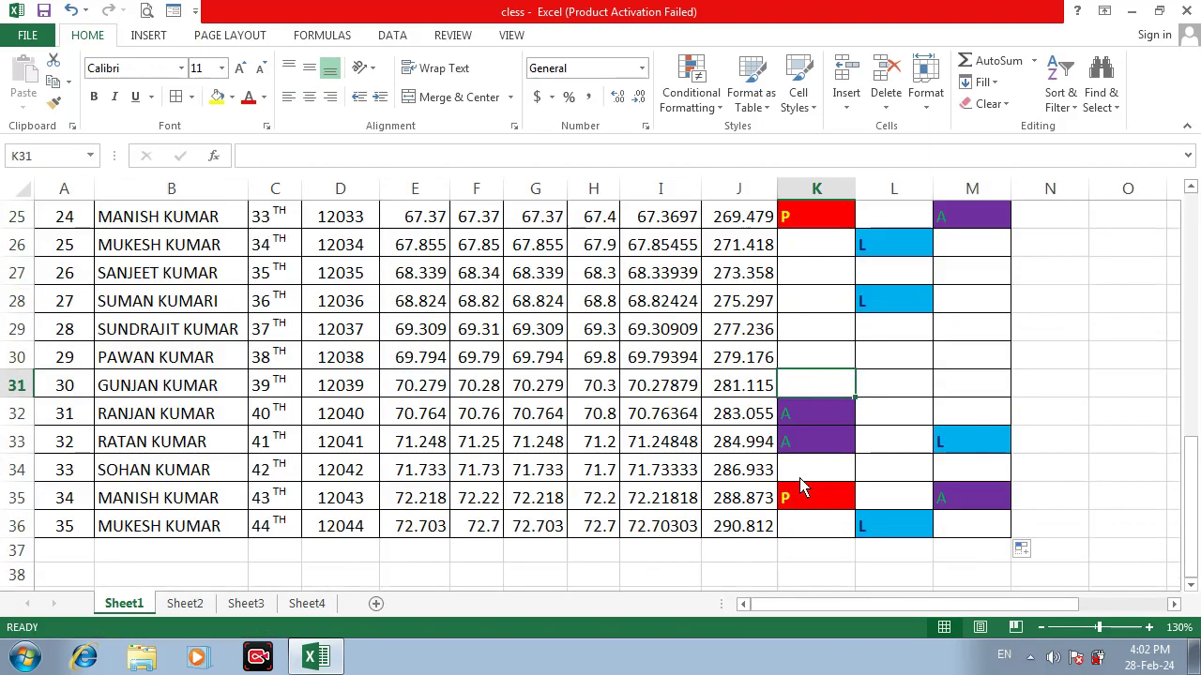
{"action": "scroll", "coordinate": [800, 485], "scroll_direction": "up", "scroll_amount": 3}
{"action": "scroll", "coordinate": [800, 485], "scroll_direction": "down", "scroll_amount": 3}
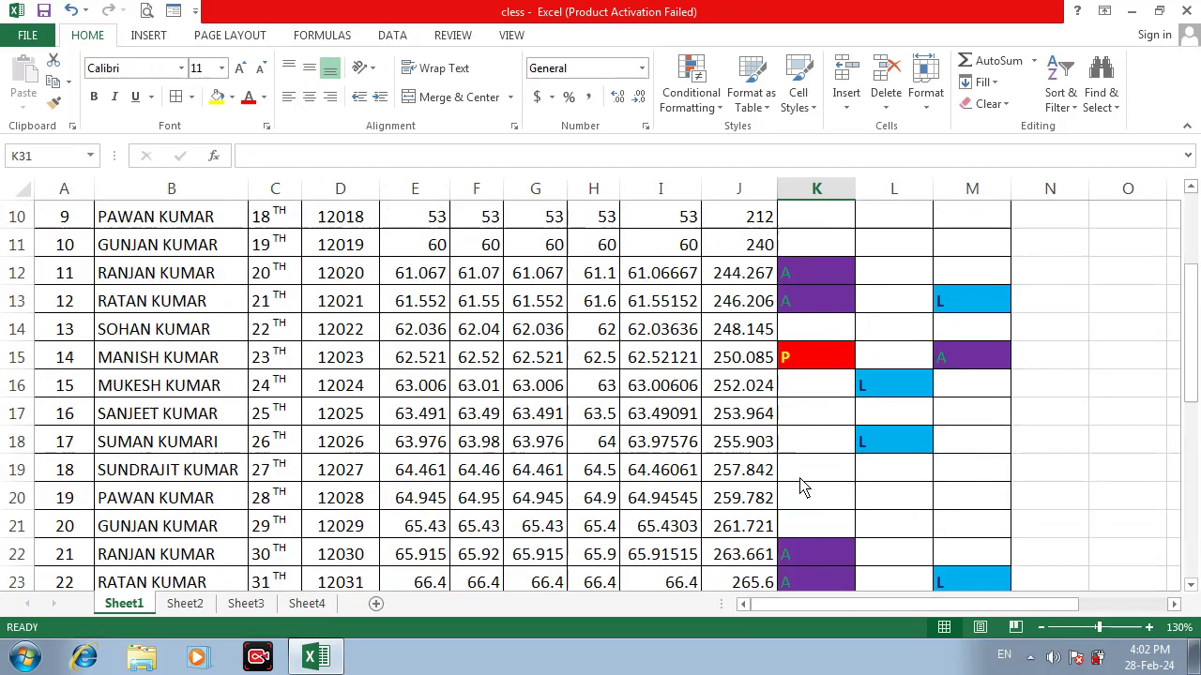
Try increasing and decreasing the number of decimal places shown in cell F12
{"action": "left_click", "coordinate": [465, 277]}
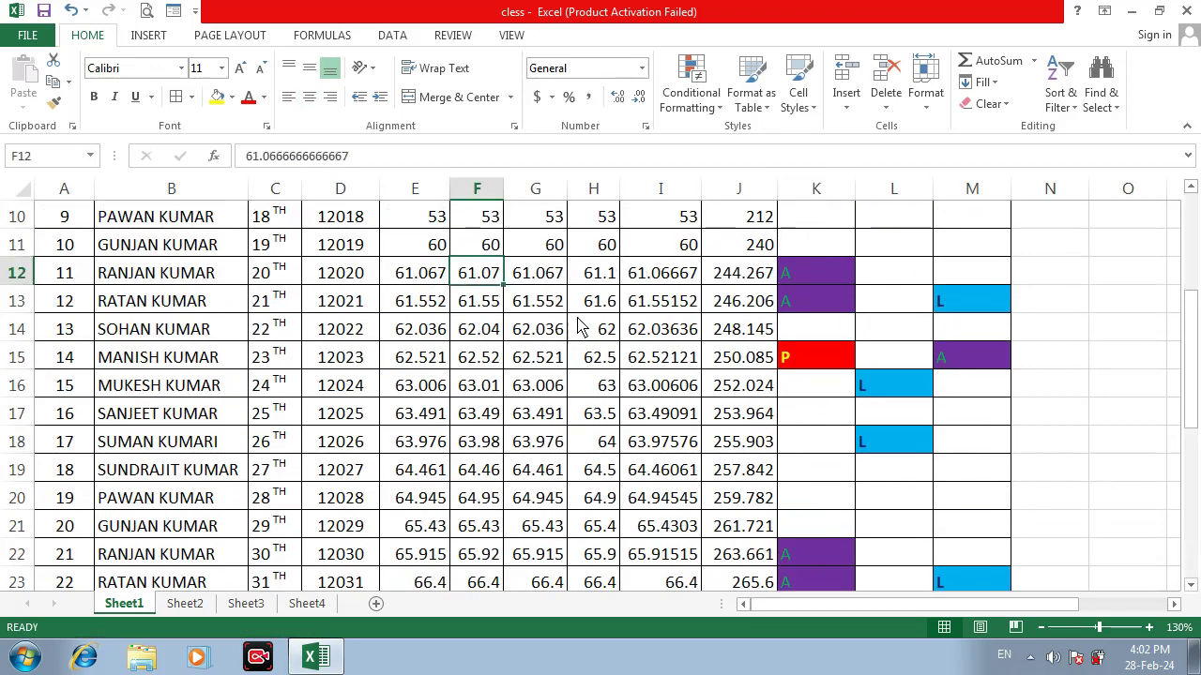
{"action": "left_click", "coordinate": [619, 100]}
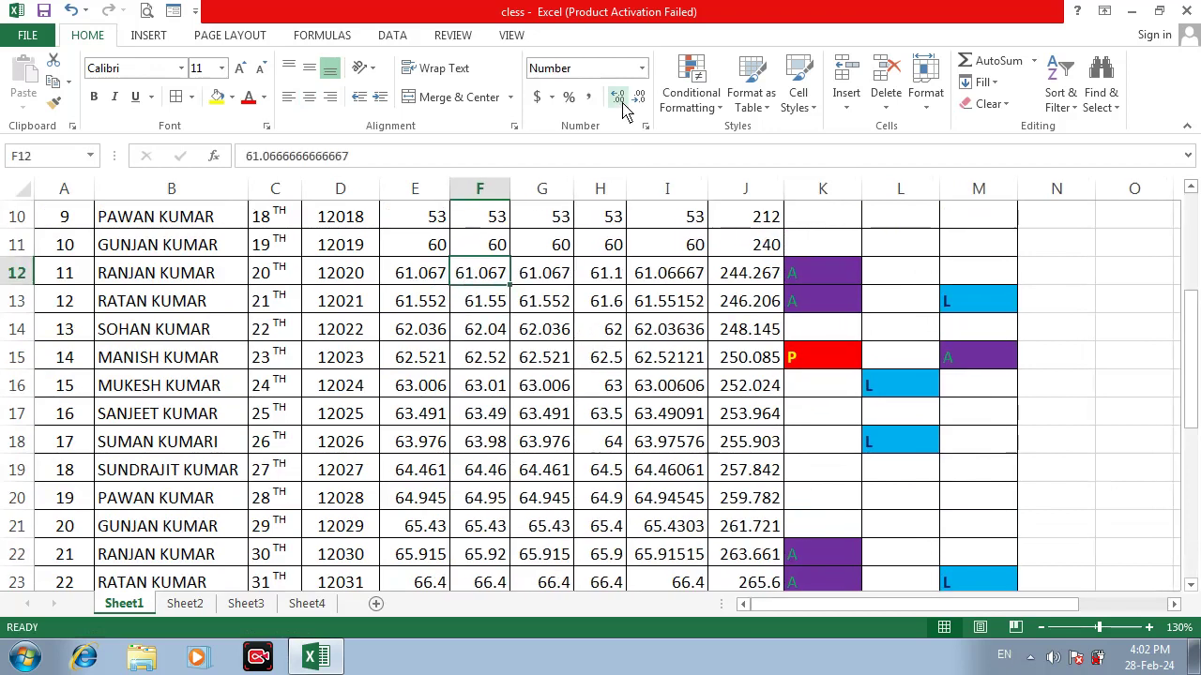
{"action": "left_click", "coordinate": [619, 100]}
{"action": "left_click", "coordinate": [638, 98]}
{"action": "left_click", "coordinate": [638, 98]}
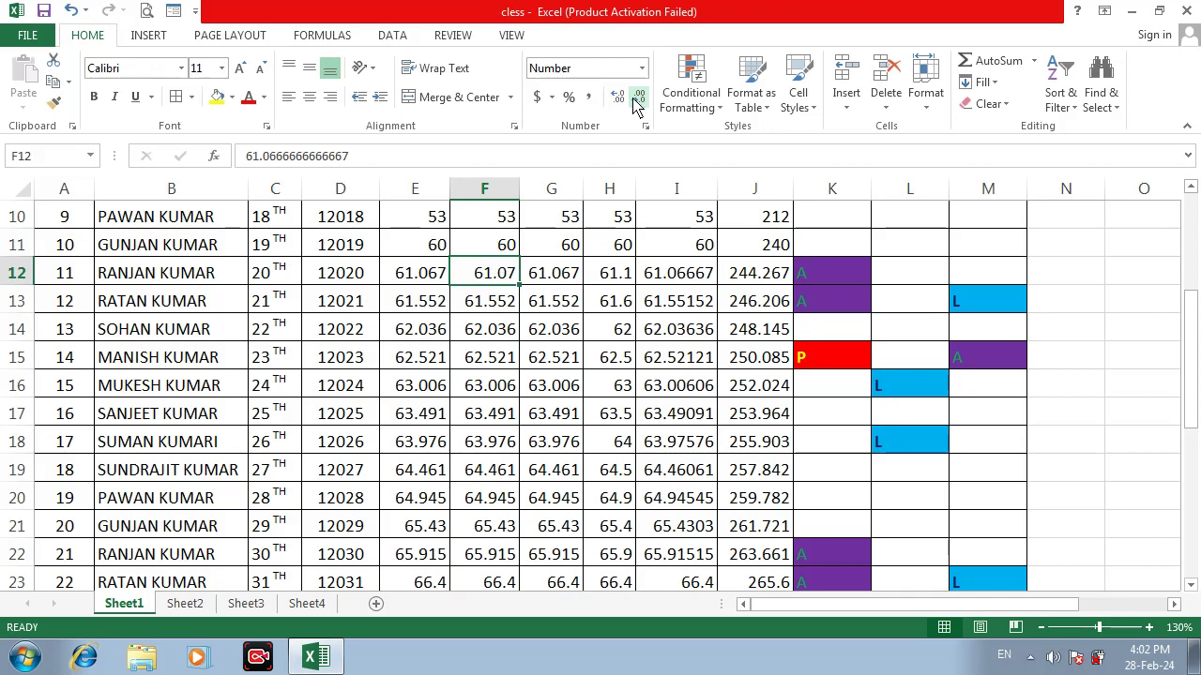
{"action": "left_click", "coordinate": [638, 97]}
{"action": "left_click", "coordinate": [587, 394]}
{"action": "left_click_drag", "start_coordinate": [506, 282], "coordinate": [567, 364]}
Reduce the marks and totals in E12:J36 to whole numbers with no decimal places
{"action": "left_click", "coordinate": [418, 289]}
{"action": "left_click_drag", "start_coordinate": [419, 291], "coordinate": [763, 476]}
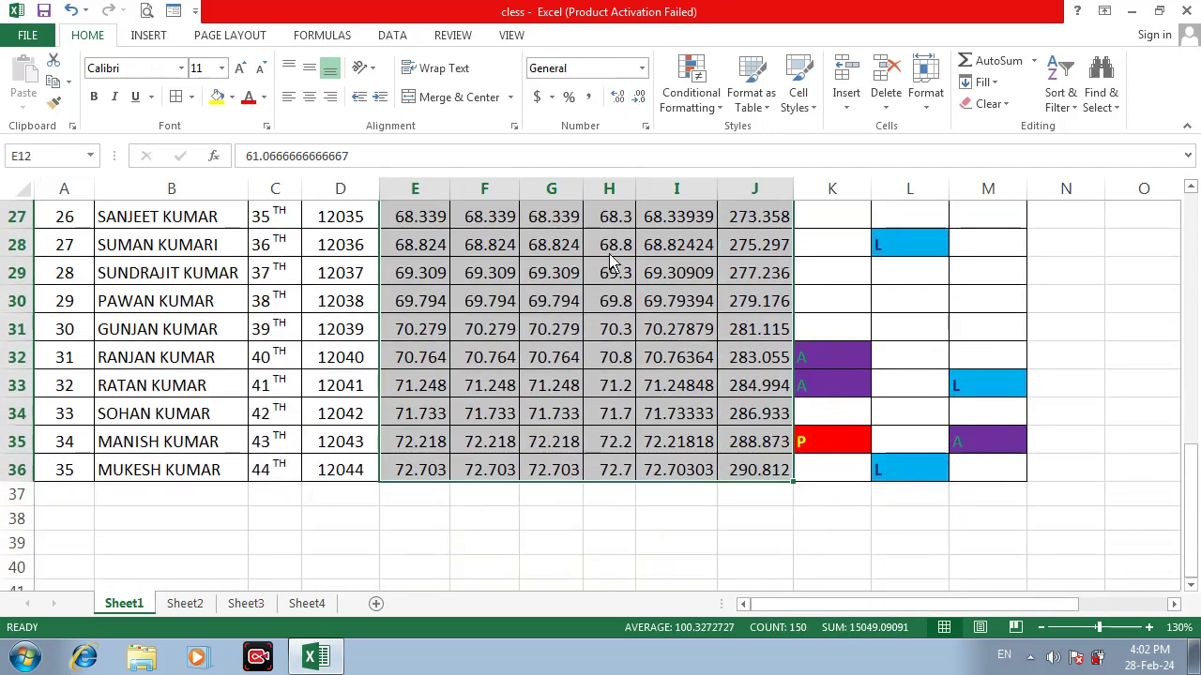
{"action": "left_click", "coordinate": [640, 101]}
{"action": "left_click", "coordinate": [639, 101]}
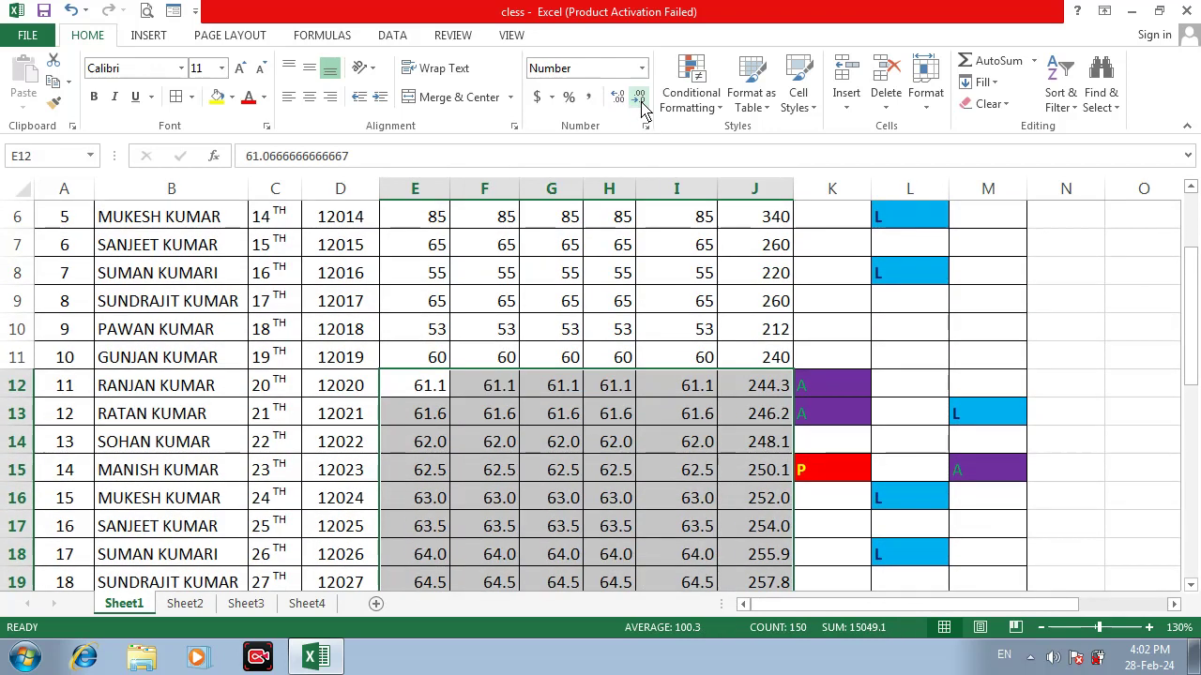
{"action": "left_click", "coordinate": [640, 102]}
{"action": "left_click", "coordinate": [935, 436]}
{"action": "scroll", "coordinate": [935, 436], "scroll_direction": "down", "scroll_amount": 4}
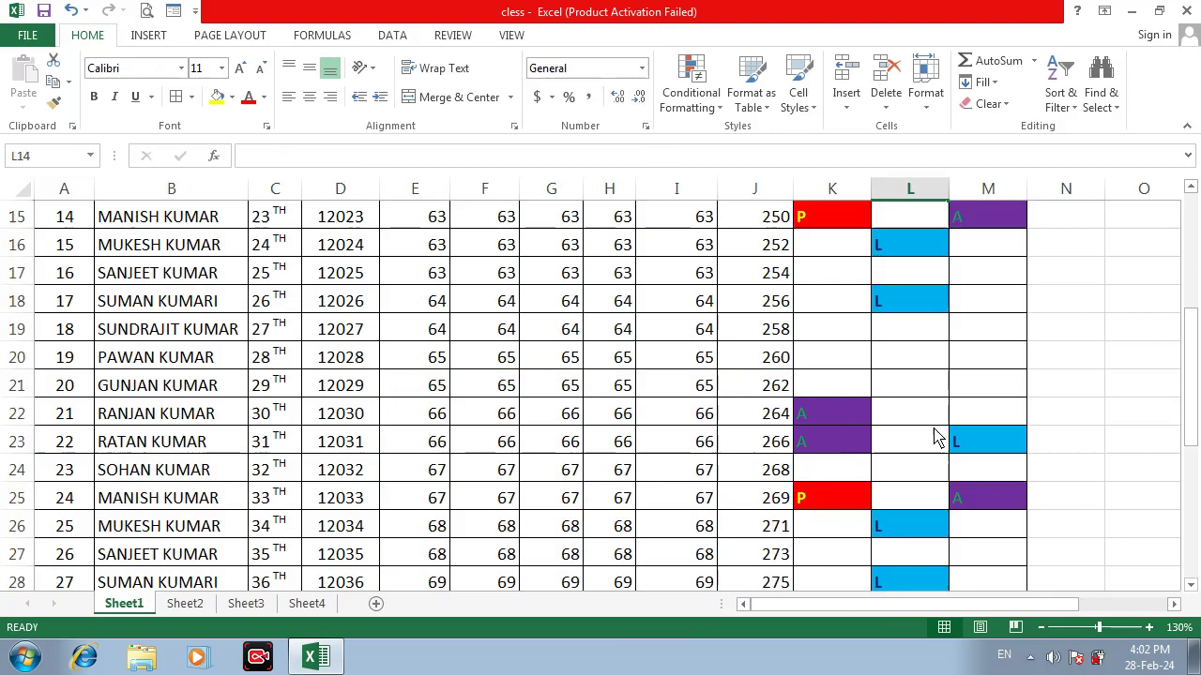
{"action": "scroll", "coordinate": [935, 436], "scroll_direction": "up", "scroll_amount": 3}
{"action": "scroll", "coordinate": [935, 436], "scroll_direction": "up", "scroll_amount": 3}
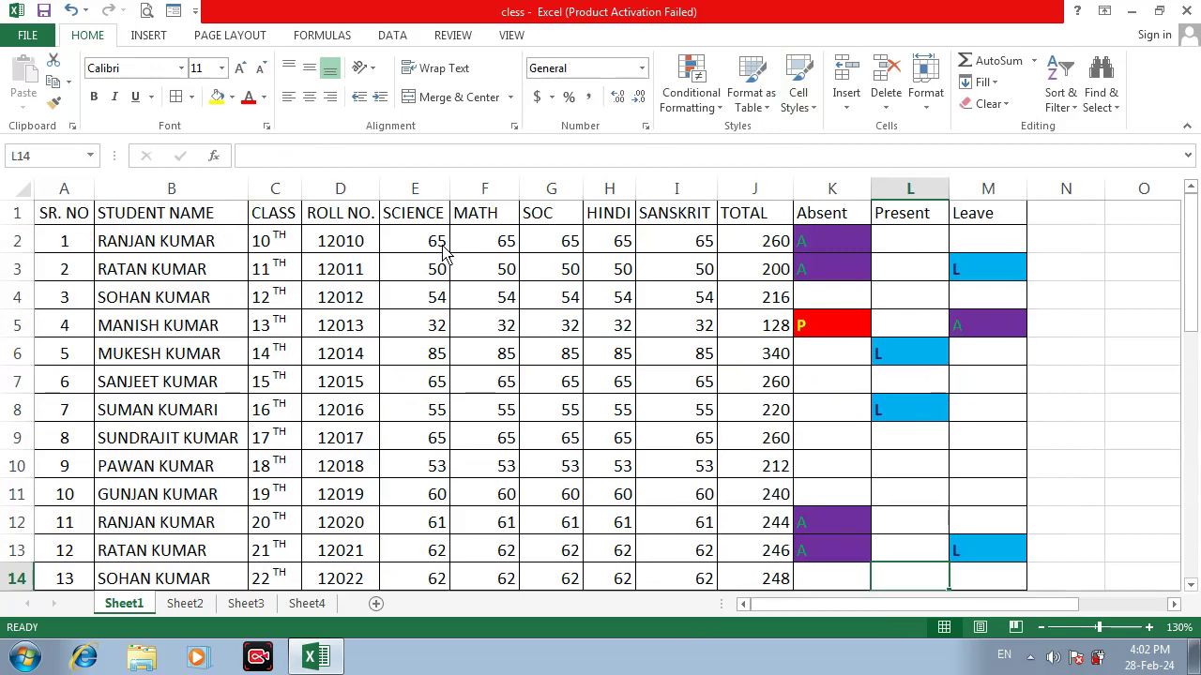
{"action": "left_click_drag", "start_coordinate": [443, 249], "coordinate": [703, 528]}
{"action": "key", "text": "ctrl+shift+Down"}
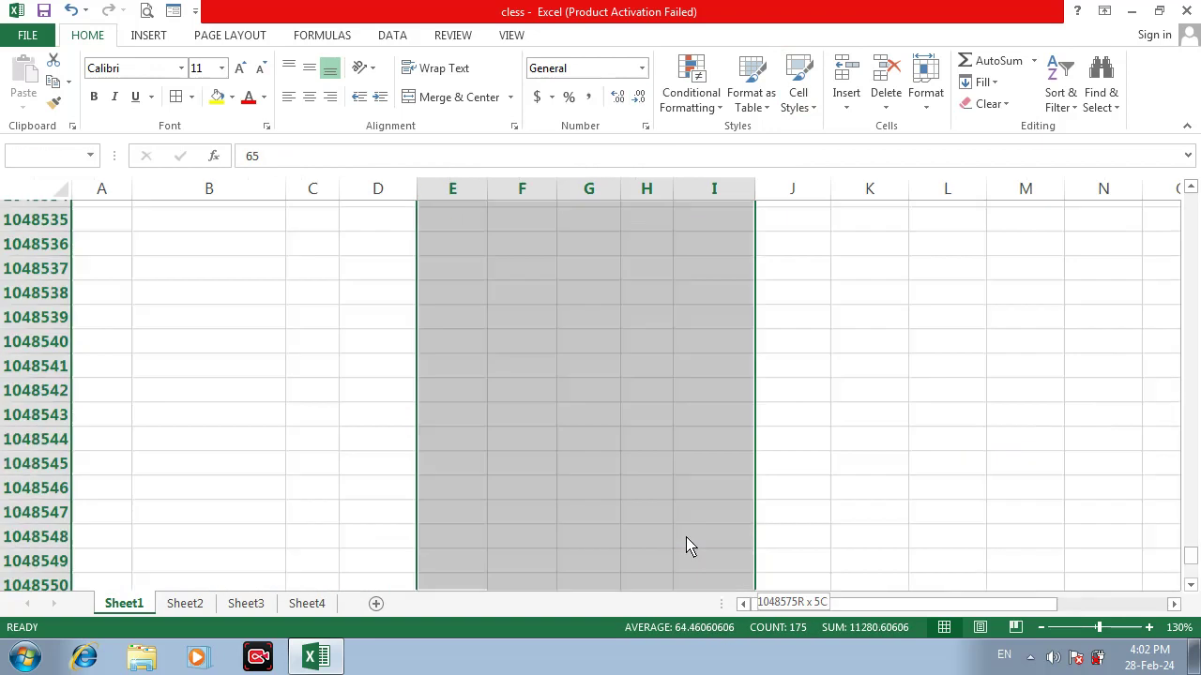
{"action": "key", "text": "ctrl+shift+Up"}
{"action": "key", "text": "ctrl+shift+Up"}
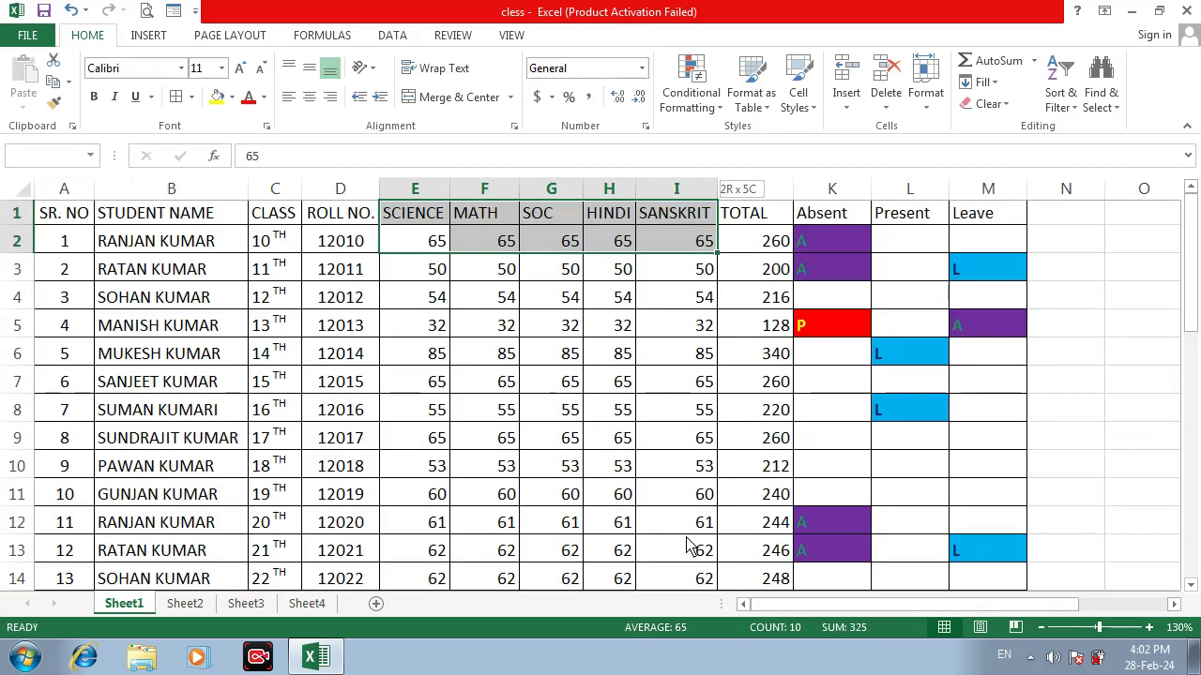
{"action": "key", "text": "ctrl+q"}
{"action": "key", "text": "Escape"}
Apply a Top 10 Items conditional formatting rule with a custom yellow fill to the marks and totals in columns E to J
{"action": "key", "text": "shift+Right"}
{"action": "key", "text": "shift+Down"}
{"action": "key", "text": "shift+Down"}
{"action": "key", "text": "shift+Down"}
{"action": "key", "text": "shift+Down"}
{"action": "key", "text": "shift+Down"}
{"action": "key", "text": "shift+Down"}
{"action": "key", "text": "shift+Down"}
{"action": "key", "text": "shift+Down"}
{"action": "key", "text": "shift+Down"}
{"action": "key", "text": "shift+Down"}
{"action": "key", "text": "shift+Down"}
{"action": "key", "text": "shift+Down"}
{"action": "key", "text": "shift+Down"}
{"action": "key", "text": "shift+Down"}
{"action": "key", "text": "shift+Down"}
{"action": "key", "text": "shift+Down"}
{"action": "key", "text": "shift+Down"}
{"action": "key", "text": "shift+Down"}
{"action": "key", "text": "shift+Down"}
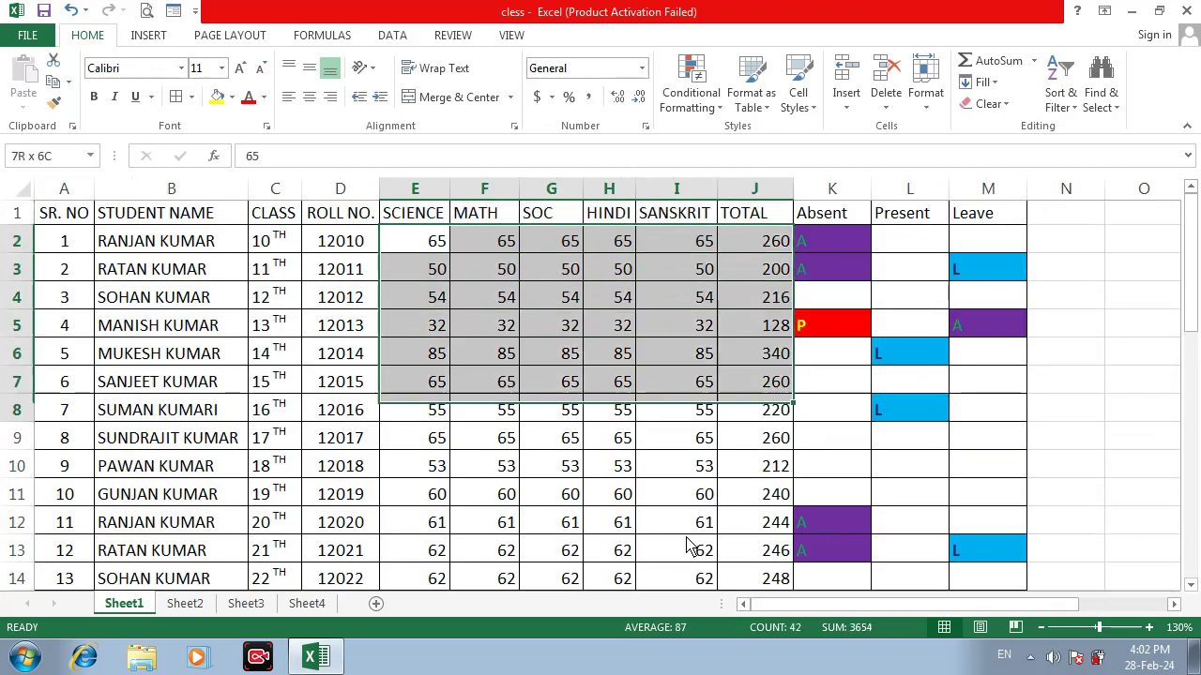
{"action": "key", "text": "shift+Down"}
{"action": "key", "text": "shift+Down"}
{"action": "key", "text": "shift+Down"}
{"action": "key", "text": "shift+Down"}
{"action": "key", "text": "shift+Down"}
{"action": "key", "text": "shift+Down"}
{"action": "key", "text": "shift+Down"}
{"action": "key", "text": "shift+Down"}
{"action": "key", "text": "shift+Down"}
{"action": "key", "text": "shift+Down"}
{"action": "key", "text": "shift+Down"}
{"action": "key", "text": "shift+Down"}
{"action": "key", "text": "shift+Down"}
{"action": "key", "text": "shift+Down"}
{"action": "key", "text": "shift+Down"}
{"action": "key", "text": "shift+Down"}
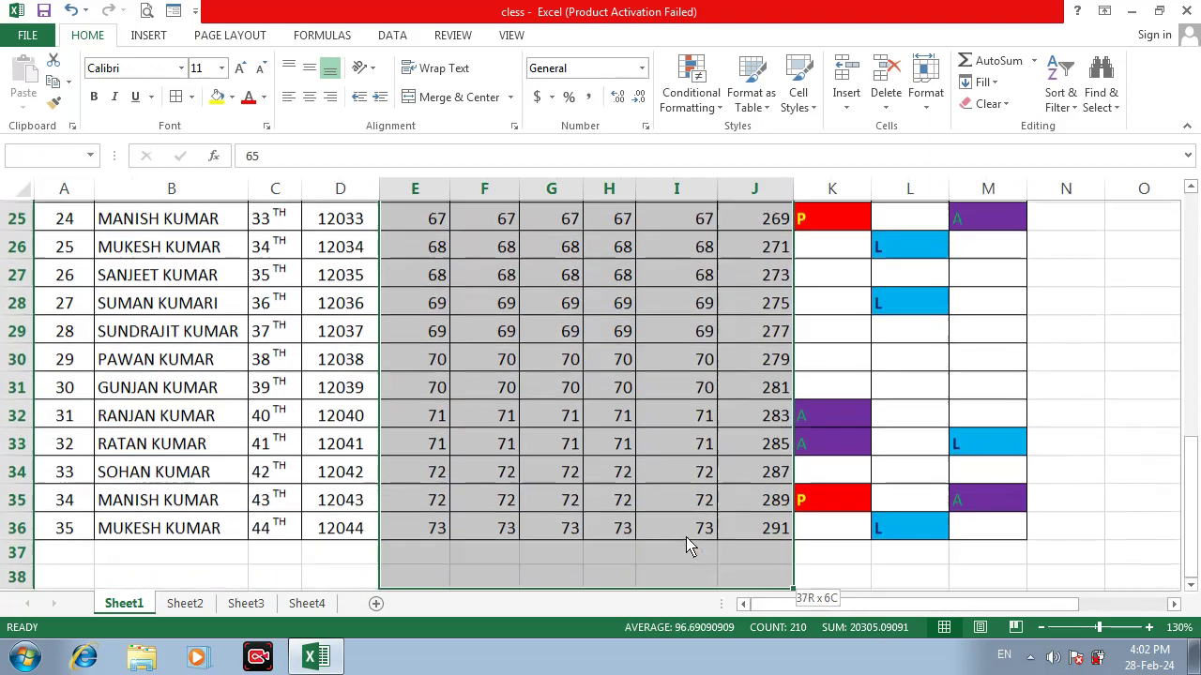
{"action": "scroll", "coordinate": [751, 558], "scroll_direction": "up", "scroll_amount": 8}
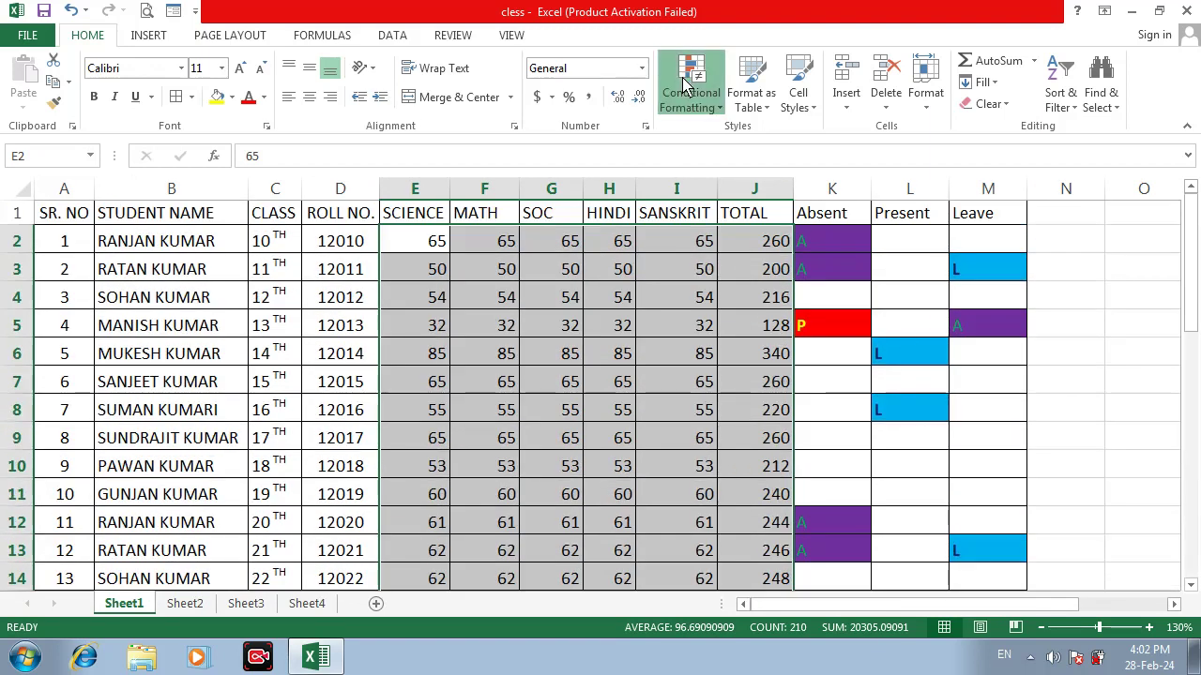
{"action": "left_click", "coordinate": [677, 85]}
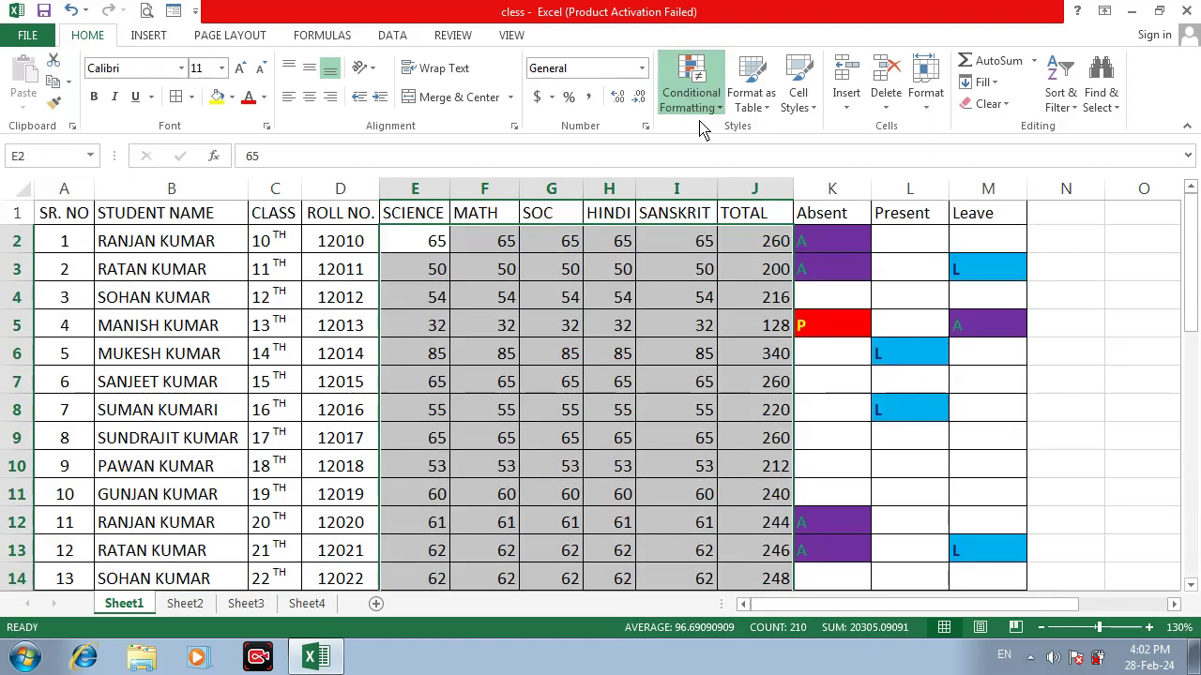
{"action": "left_click", "coordinate": [902, 195]}
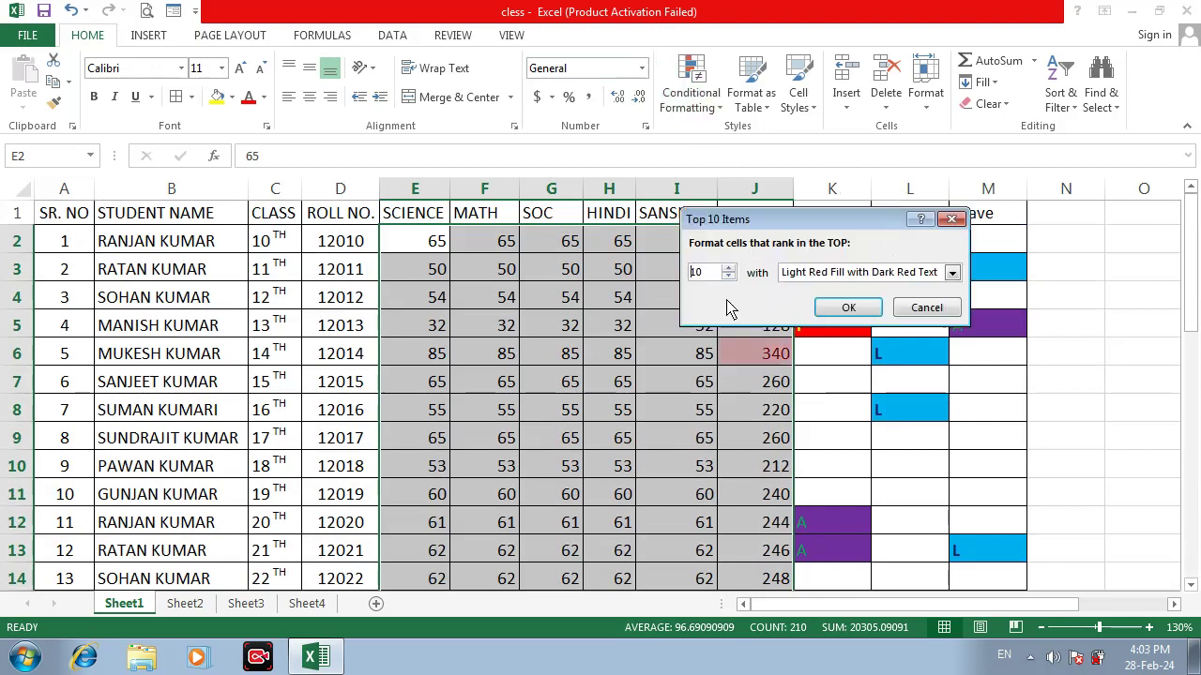
{"action": "left_click", "coordinate": [951, 272]}
{"action": "left_click", "coordinate": [851, 365]}
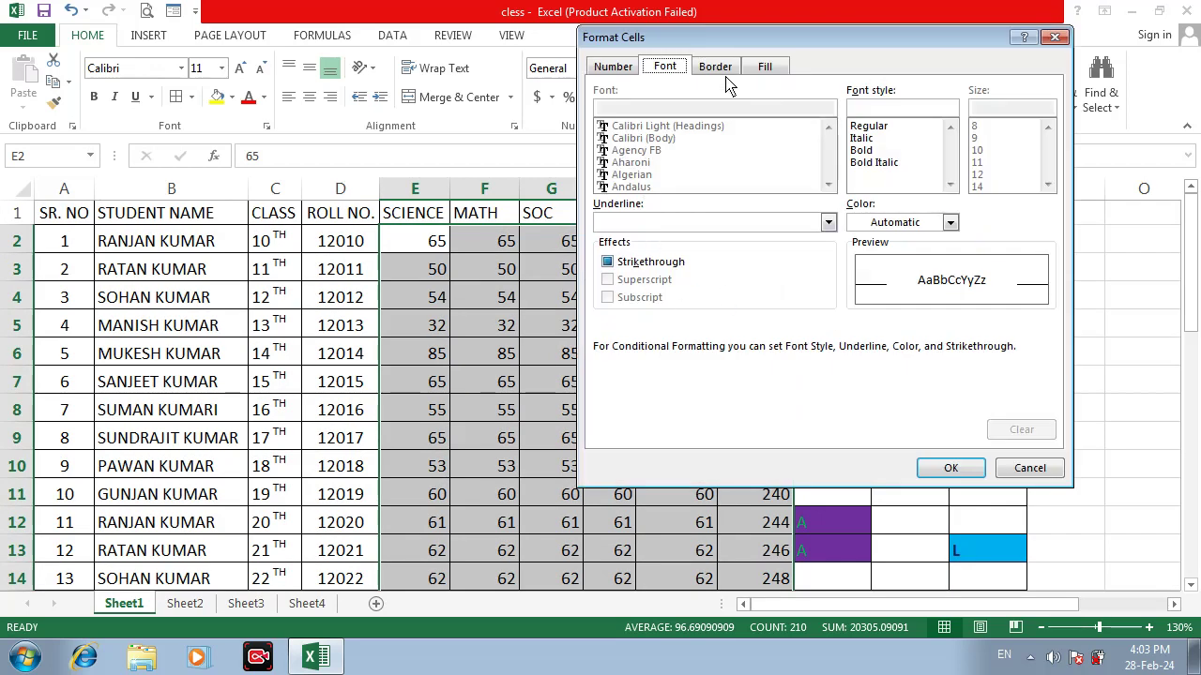
{"action": "left_click", "coordinate": [760, 67]}
{"action": "left_click", "coordinate": [661, 251]}
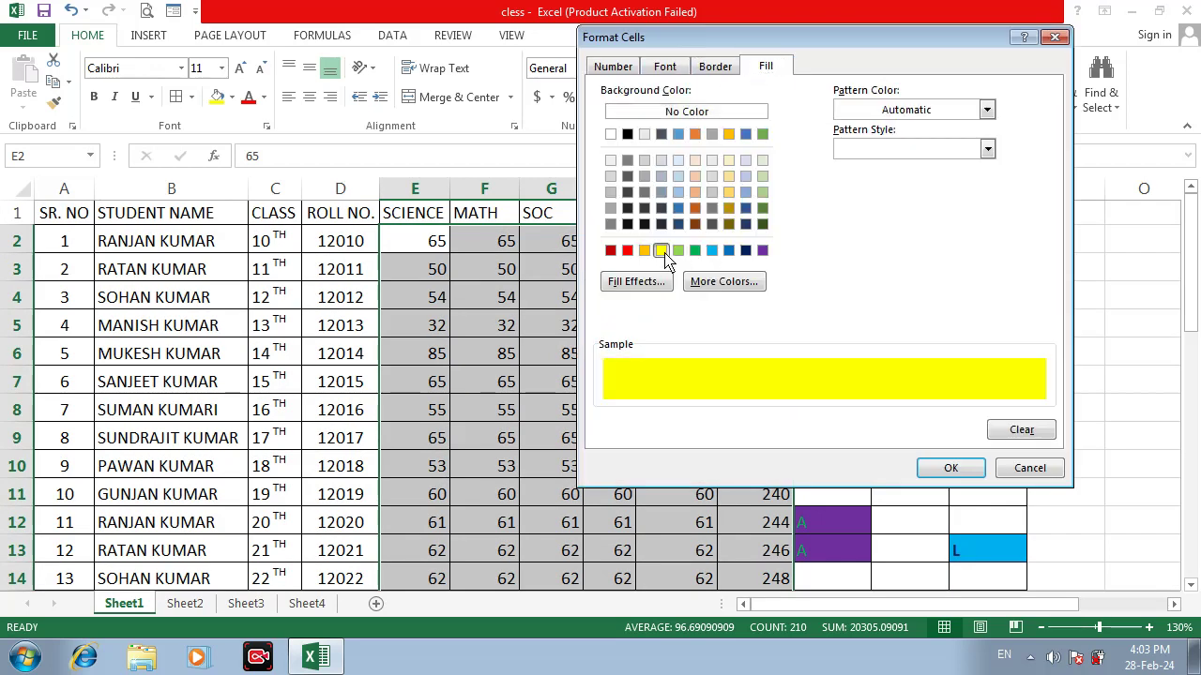
{"action": "left_click", "coordinate": [957, 470]}
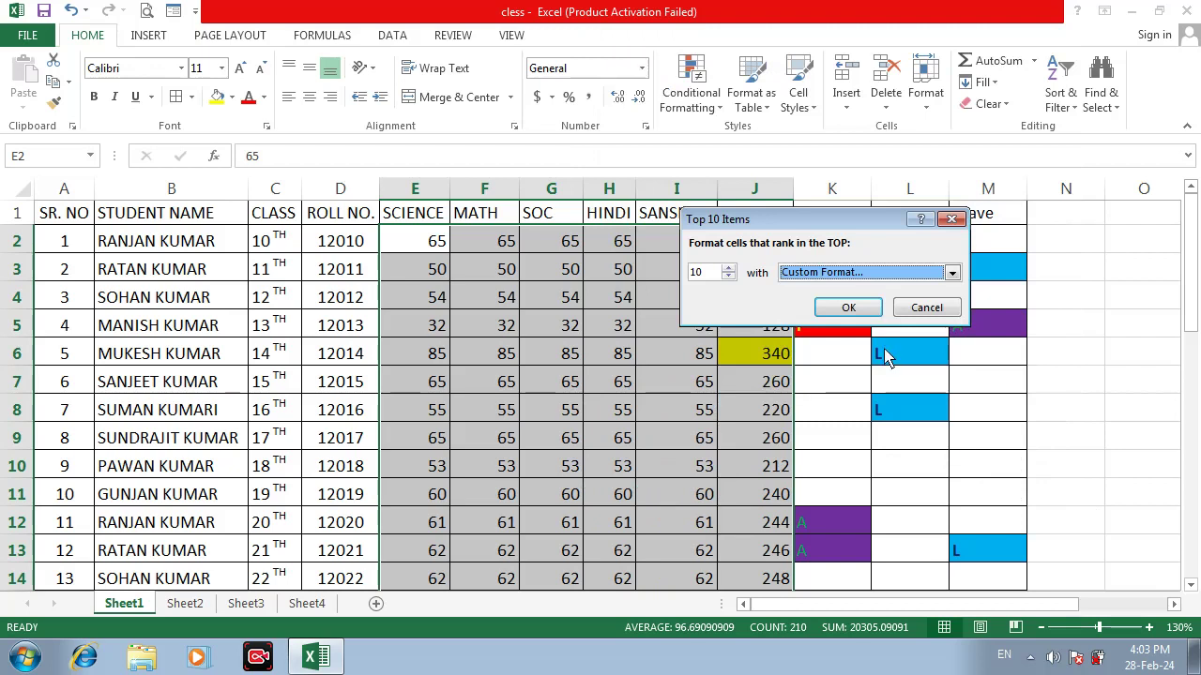
{"action": "left_click", "coordinate": [858, 309]}
Review the highlighted totals and undo the Top 10 rule on the marks and totals
{"action": "left_click", "coordinate": [900, 420]}
{"action": "scroll", "coordinate": [905, 438], "scroll_direction": "down", "scroll_amount": 5}
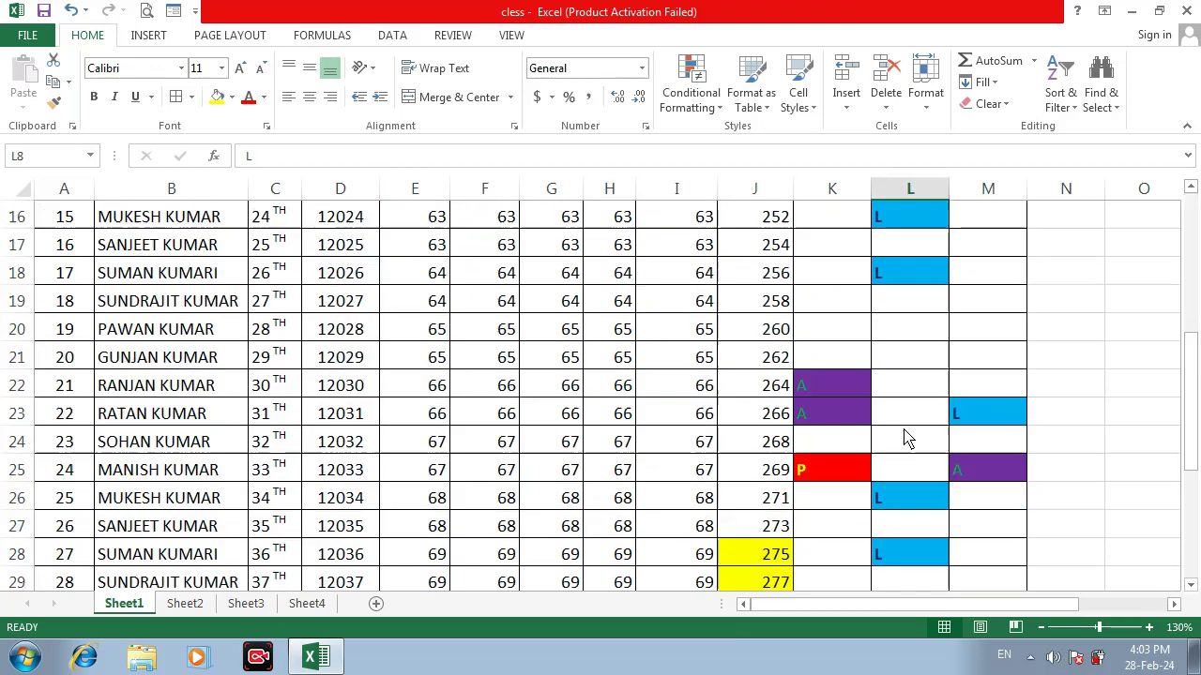
{"action": "scroll", "coordinate": [844, 427], "scroll_direction": "up", "scroll_amount": 5}
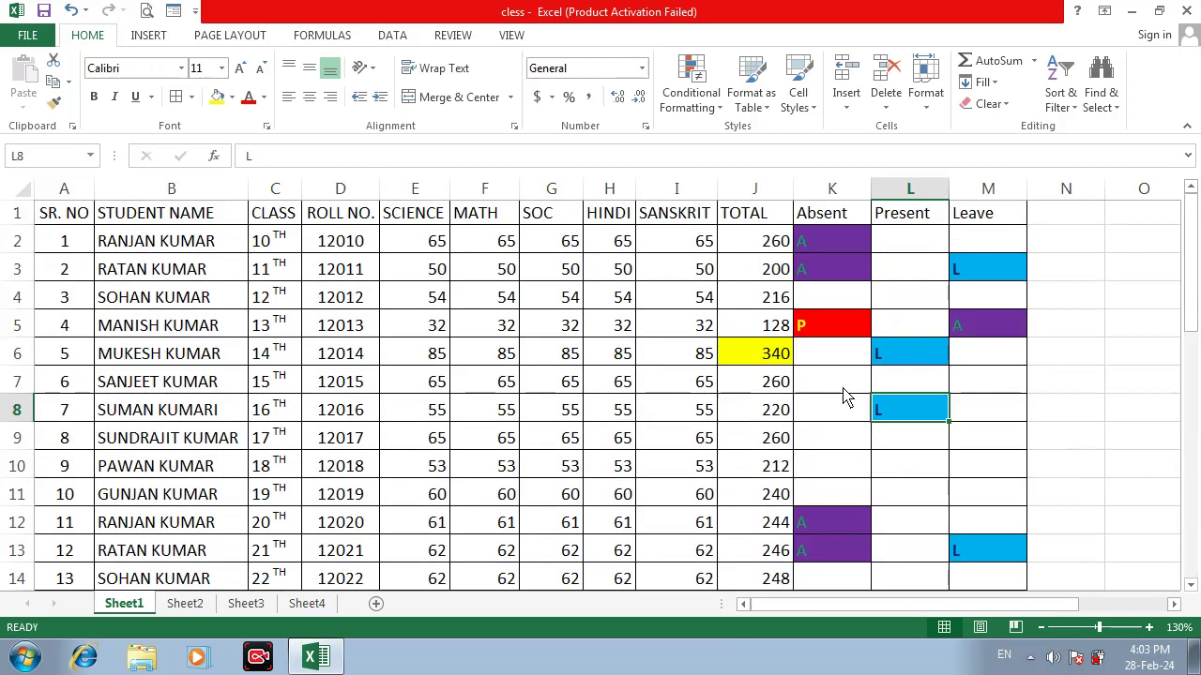
{"action": "scroll", "coordinate": [845, 396], "scroll_direction": "down", "scroll_amount": 9}
{"action": "scroll", "coordinate": [844, 401], "scroll_direction": "up", "scroll_amount": 6}
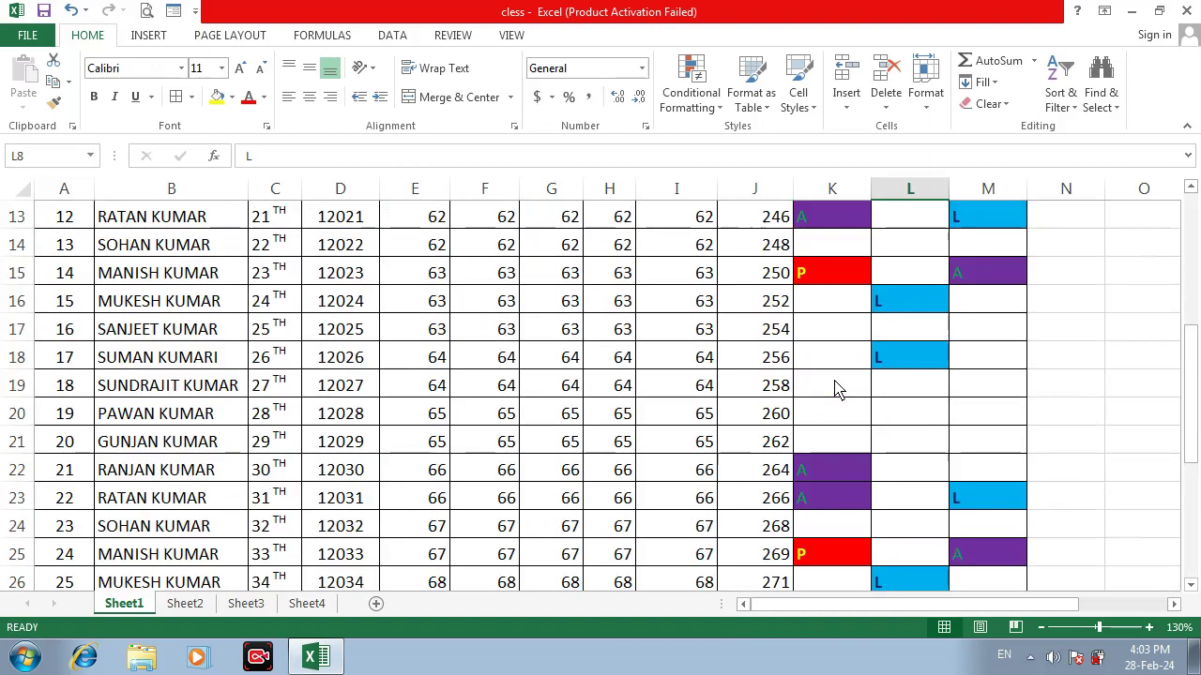
{"action": "key", "text": "ctrl+z"}
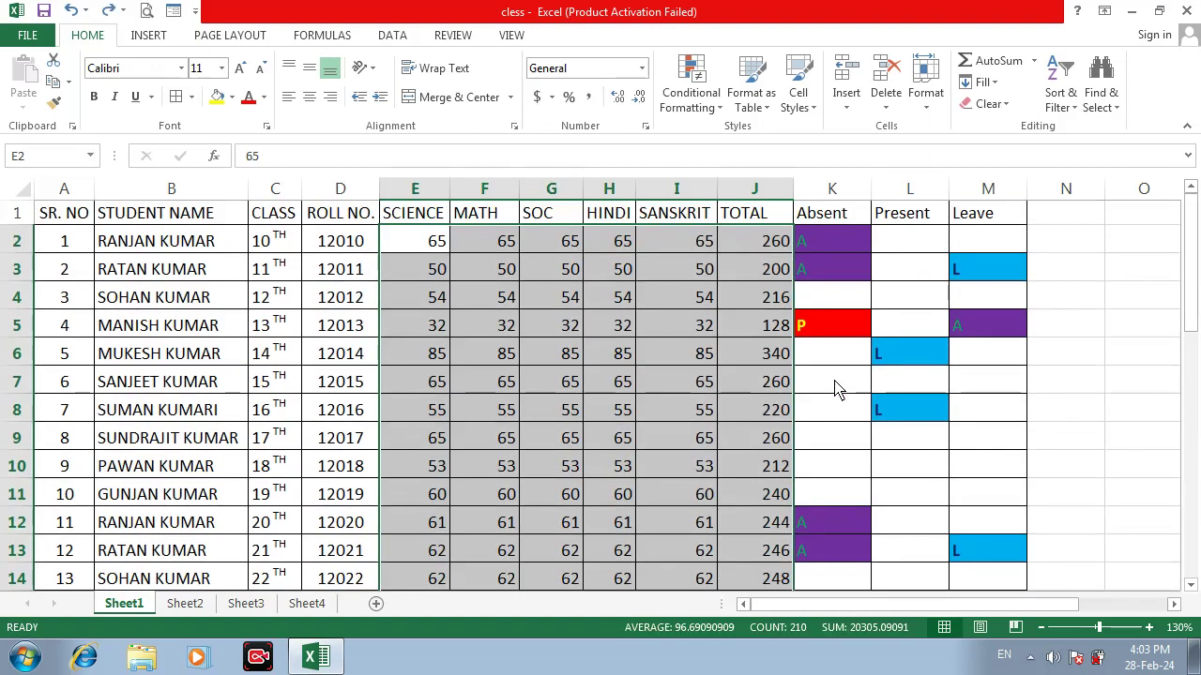
{"action": "left_click", "coordinate": [630, 364]}
Apply a Top 10 Items conditional formatting rule with a custom yellow fill to the subject marks in E2:I36
{"action": "left_click_drag", "start_coordinate": [417, 241], "coordinate": [673, 563]}
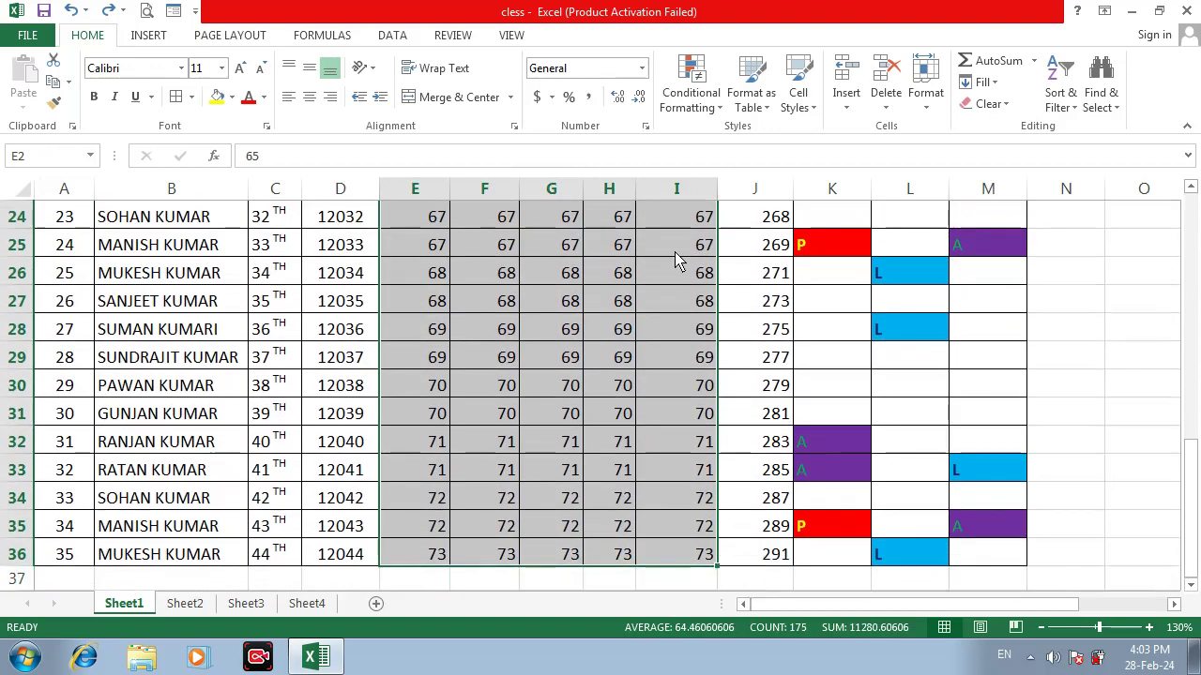
{"action": "left_click", "coordinate": [703, 111]}
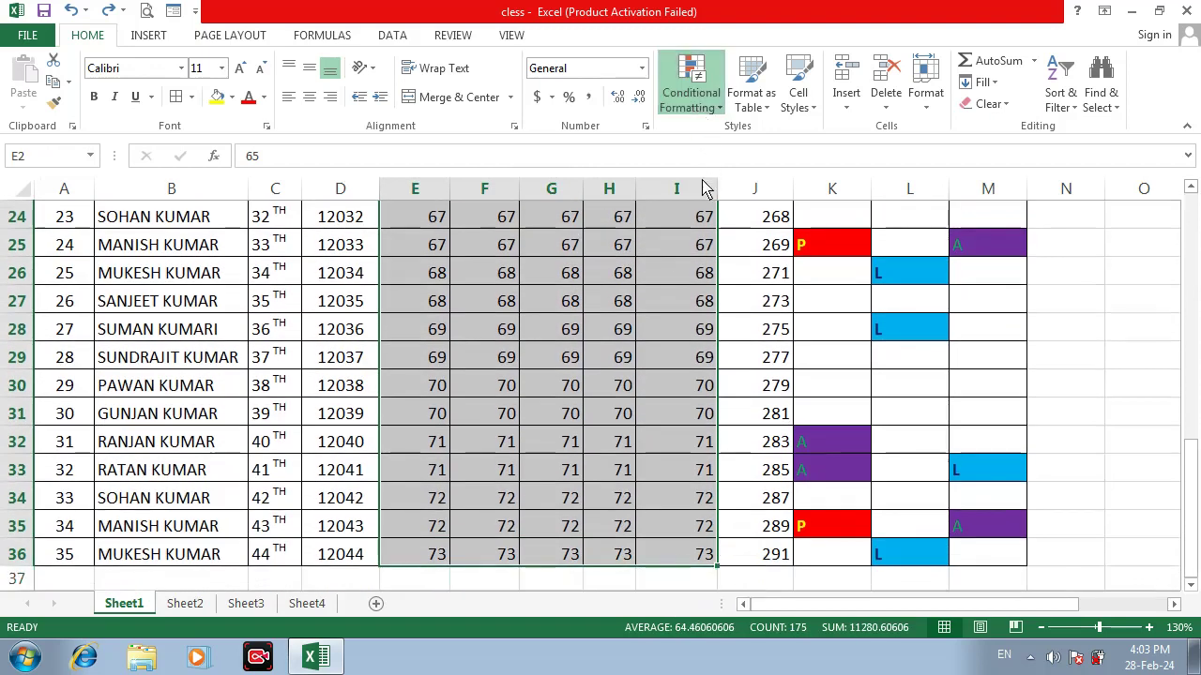
{"action": "left_click", "coordinate": [918, 203]}
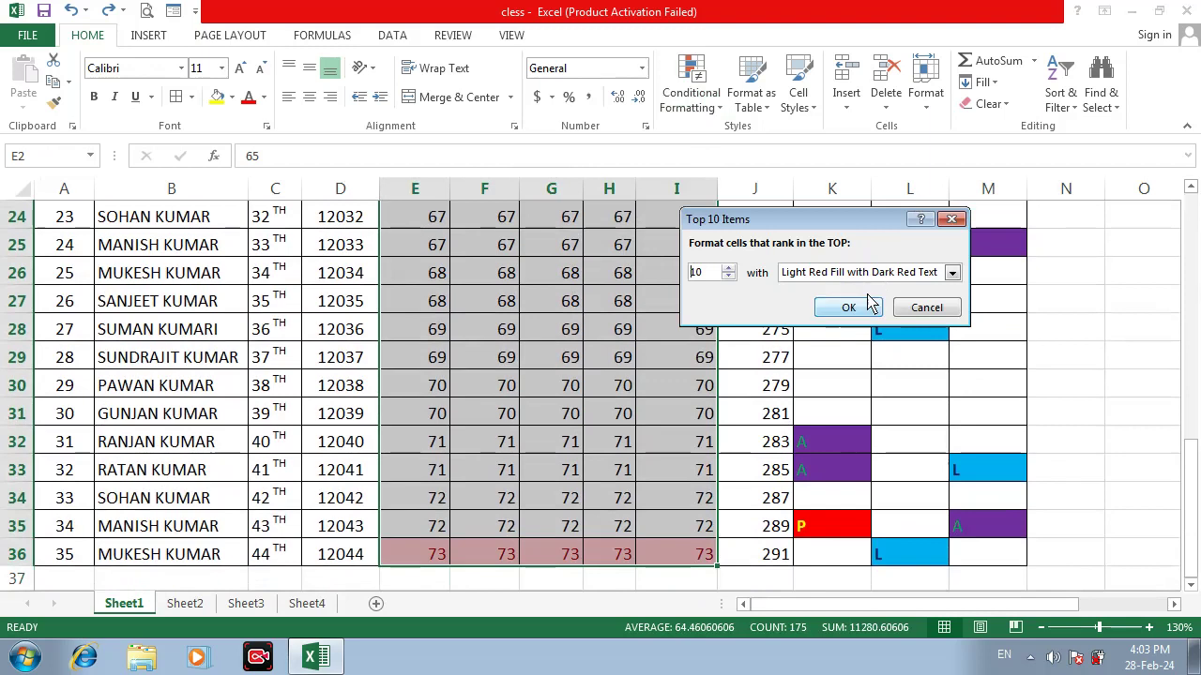
{"action": "left_click", "coordinate": [944, 282]}
{"action": "left_click", "coordinate": [839, 366]}
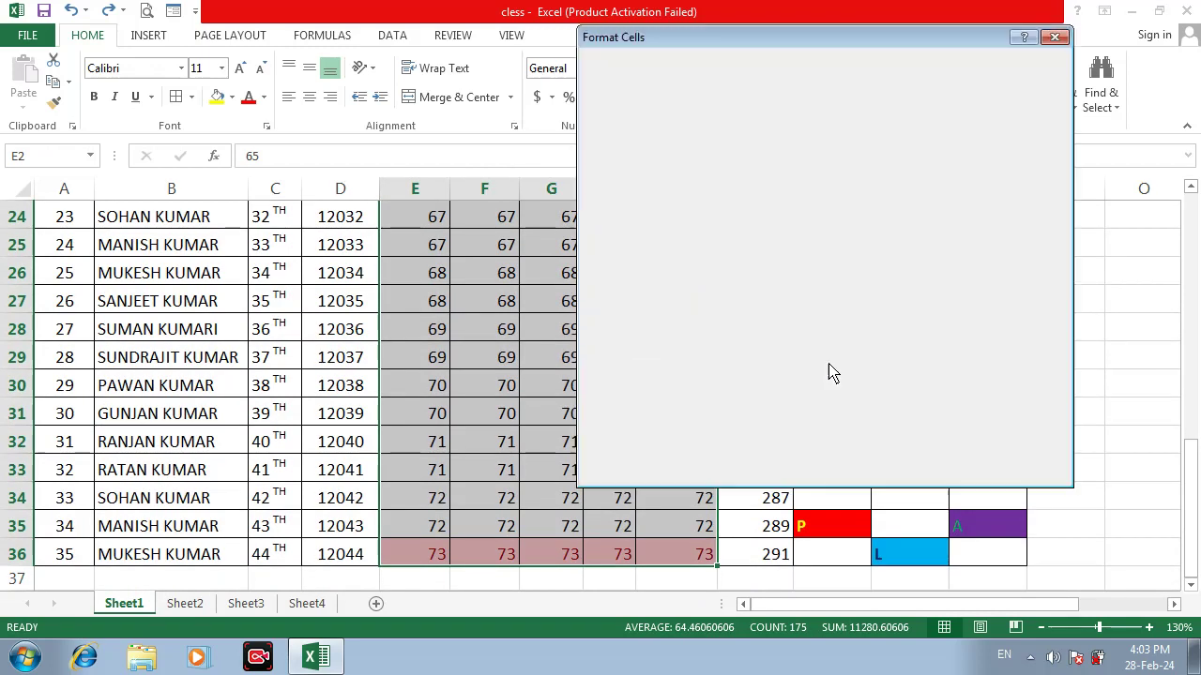
{"action": "left_click", "coordinate": [661, 251]}
{"action": "left_click", "coordinate": [950, 468]}
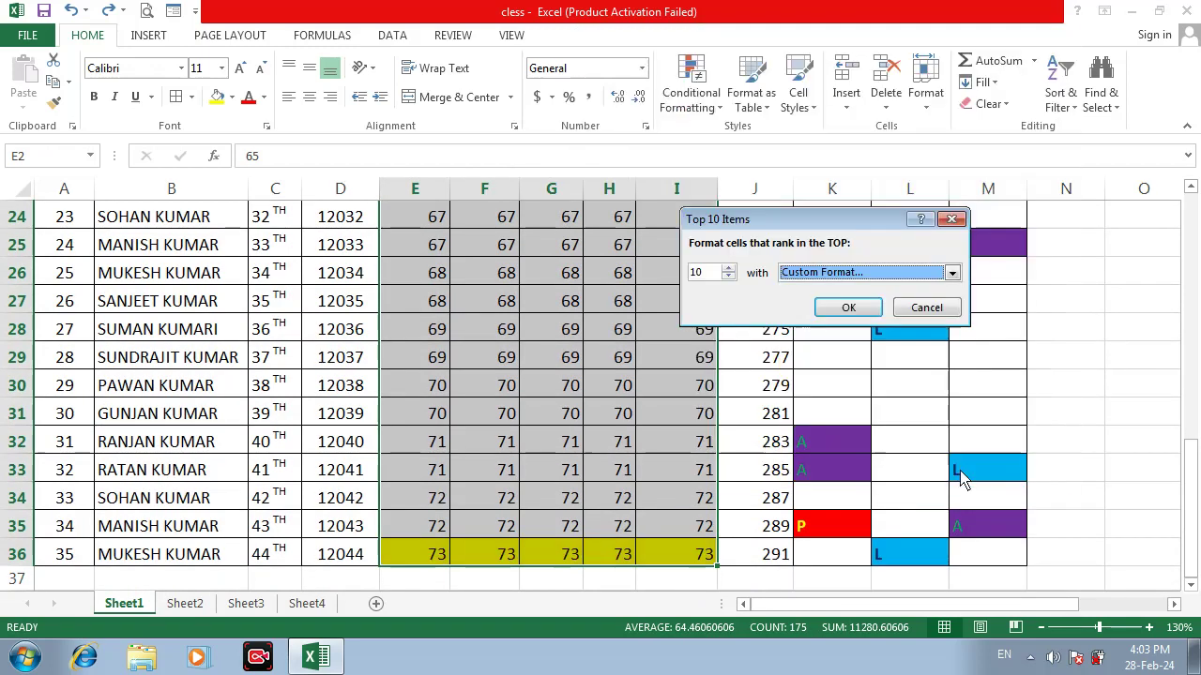
{"action": "left_click", "coordinate": [847, 307]}
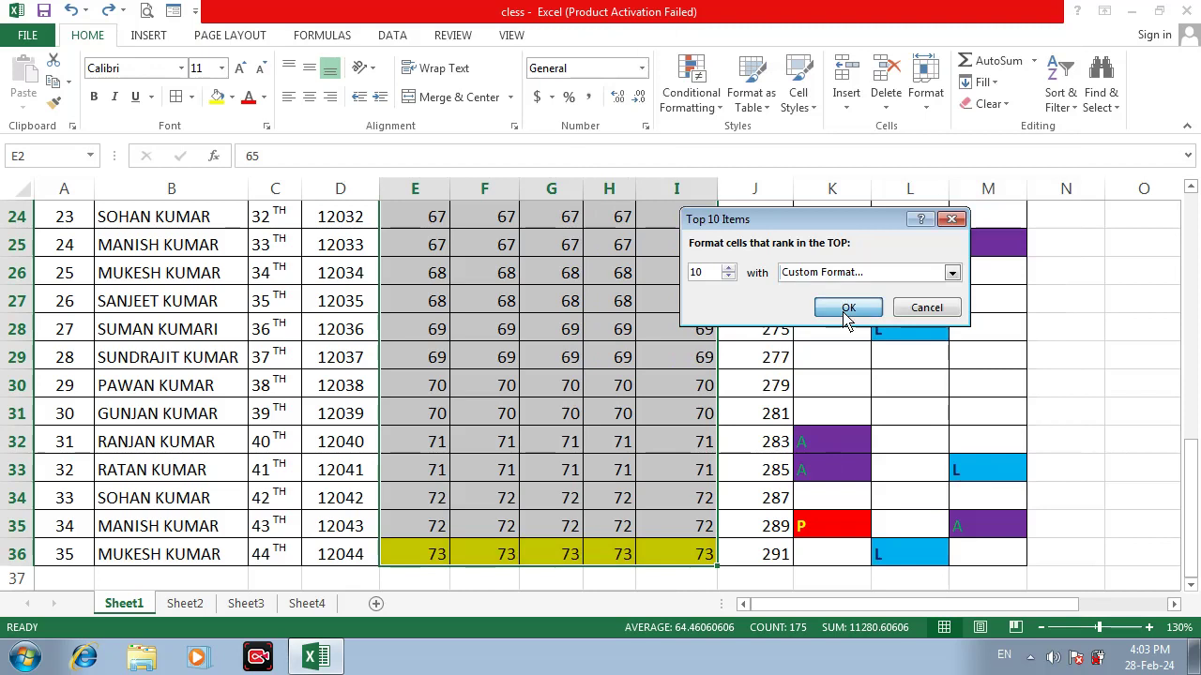
Examine which marks in the Science to Sanskrit columns the Top 10 Items rule highlights across all student rows
{"action": "scroll", "coordinate": [632, 388], "scroll_direction": "down", "scroll_amount": 4}
{"action": "scroll", "coordinate": [642, 394], "scroll_direction": "up", "scroll_amount": 12}
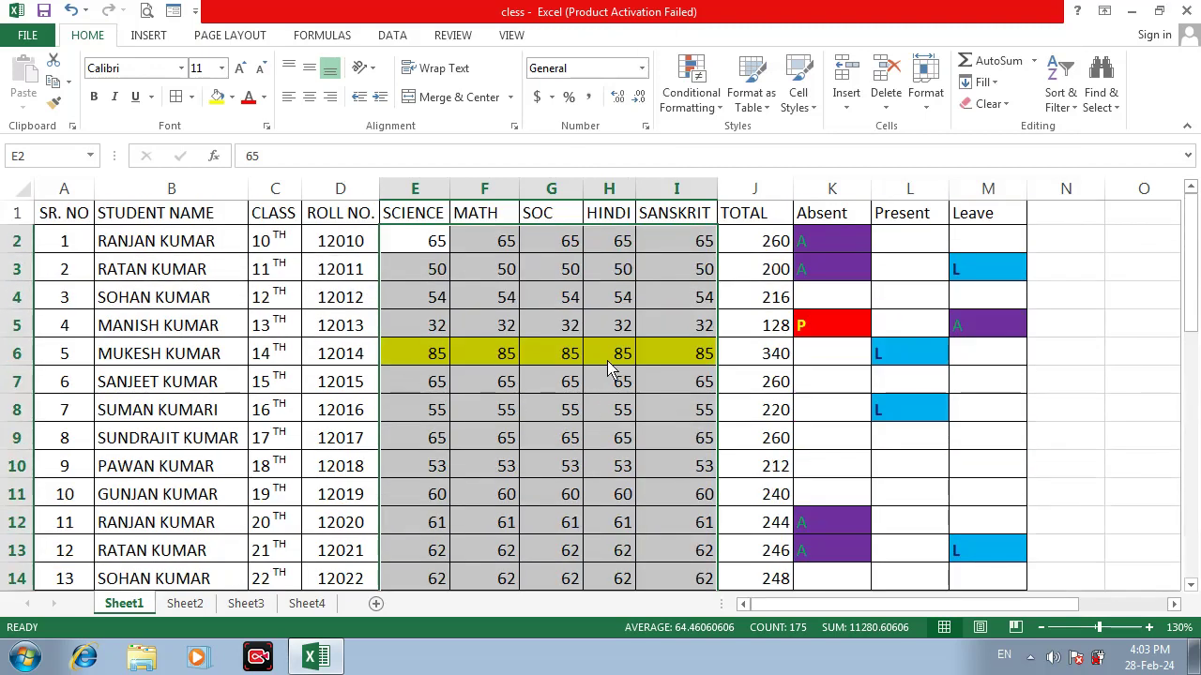
{"action": "scroll", "coordinate": [656, 377], "scroll_direction": "down", "scroll_amount": 4}
{"action": "scroll", "coordinate": [642, 462], "scroll_direction": "down", "scroll_amount": 9}
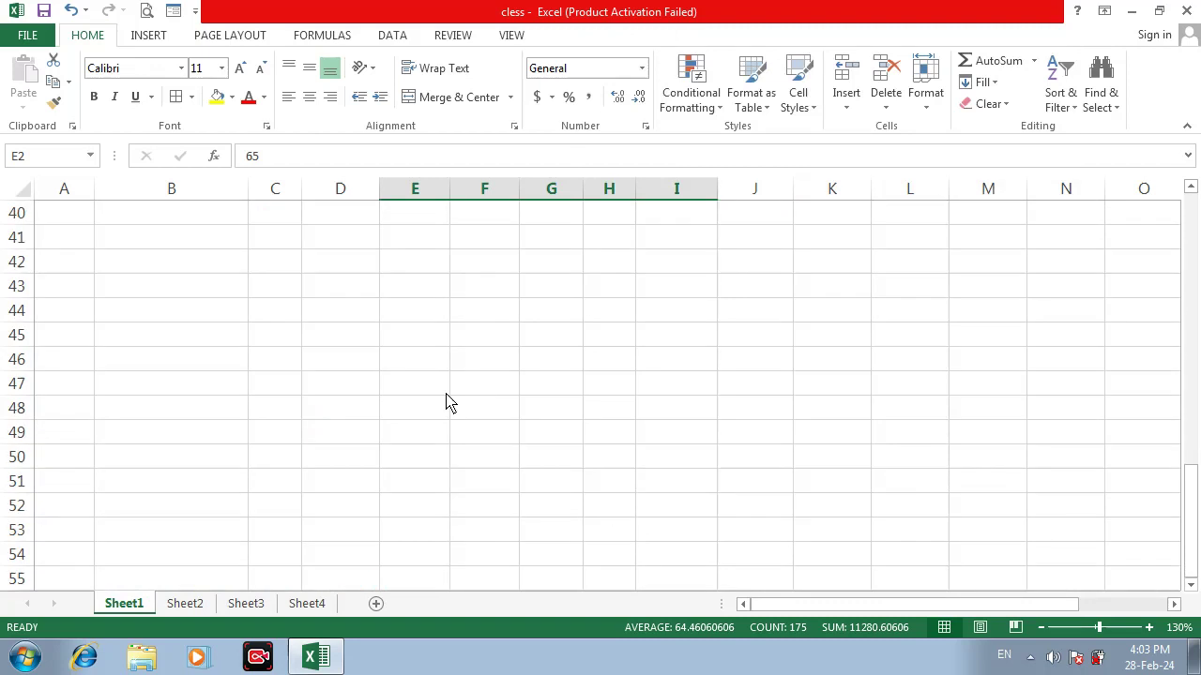
{"action": "scroll", "coordinate": [447, 402], "scroll_direction": "up", "scroll_amount": 6}
{"action": "scroll", "coordinate": [487, 492], "scroll_direction": "down", "scroll_amount": 3}
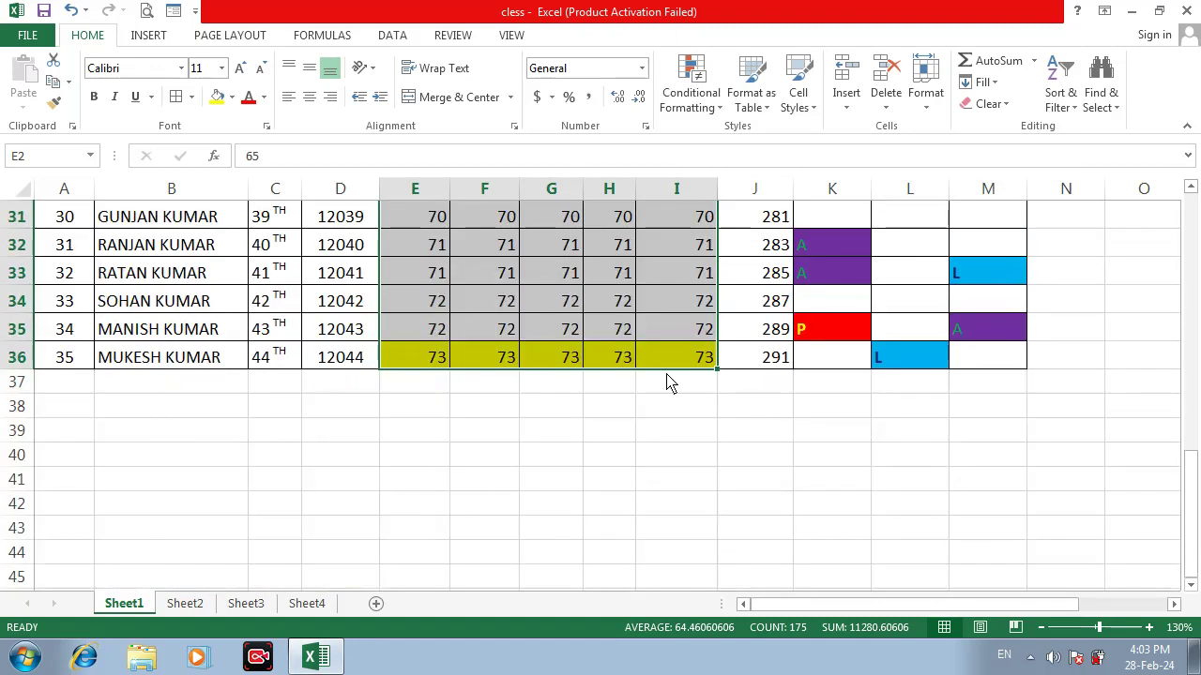
{"action": "scroll", "coordinate": [644, 401], "scroll_direction": "up", "scroll_amount": 10}
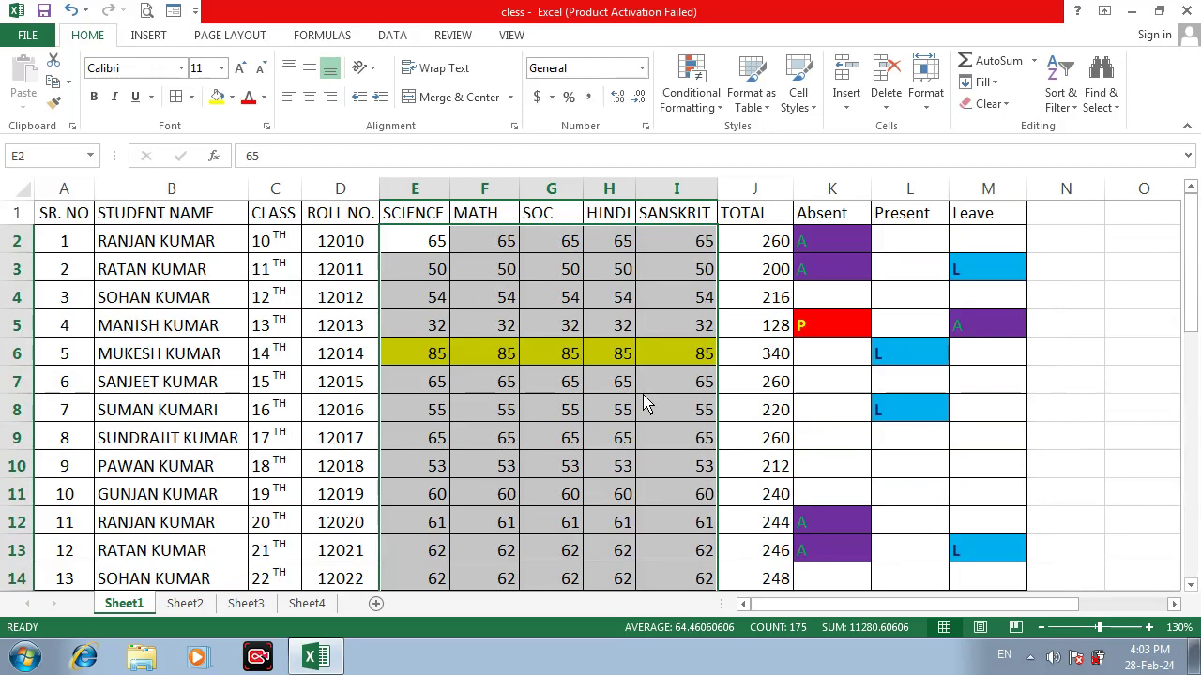
{"action": "scroll", "coordinate": [643, 434], "scroll_direction": "down", "scroll_amount": 9}
{"action": "scroll", "coordinate": [647, 460], "scroll_direction": "up", "scroll_amount": 4}
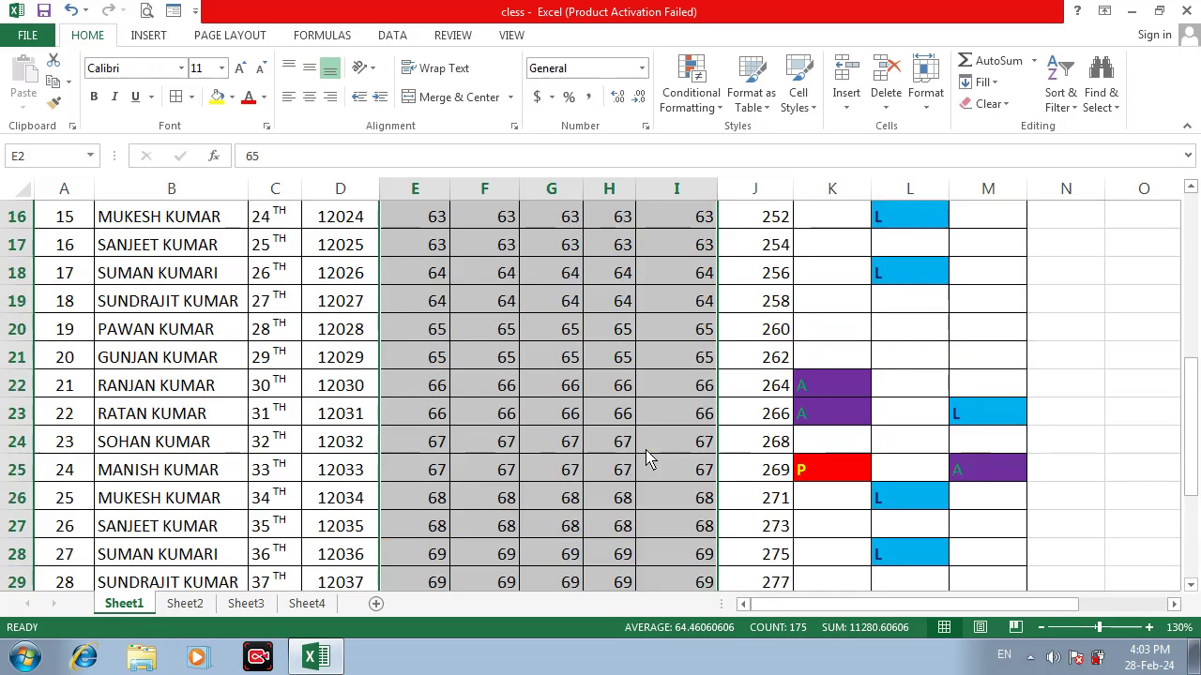
Dismiss the Top 10% rule for the subject marks in E2:I36 without applying it
{"action": "scroll", "coordinate": [645, 457], "scroll_direction": "up", "scroll_amount": 4}
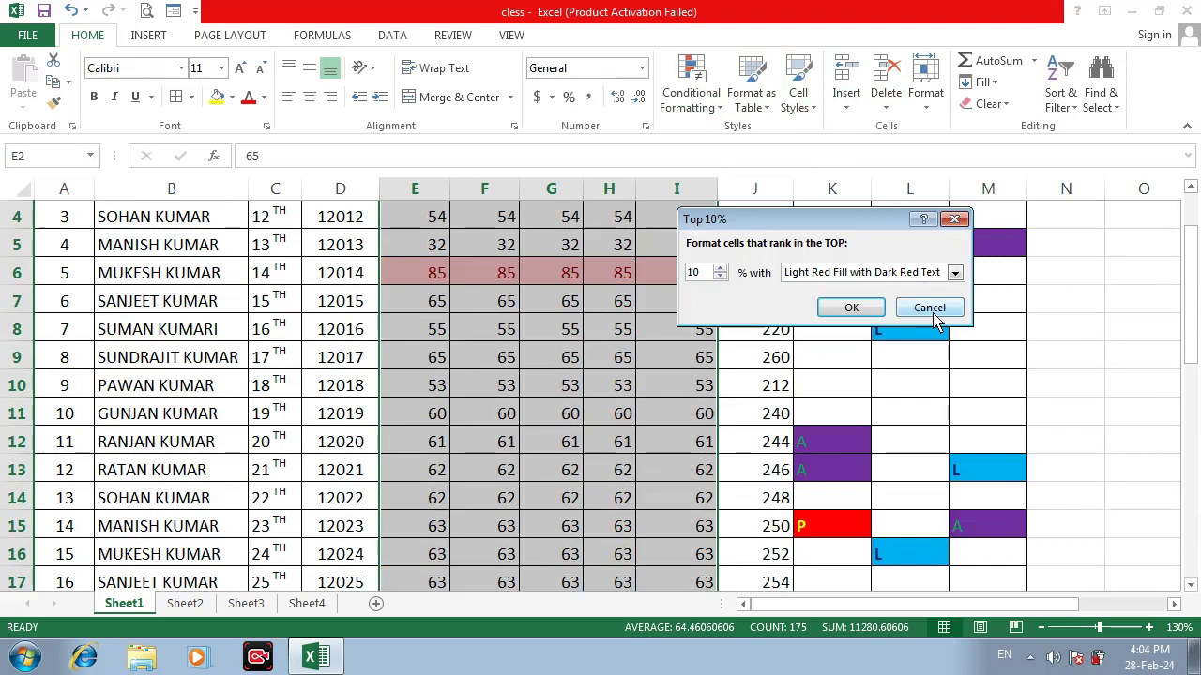
{"action": "left_click", "coordinate": [931, 313]}
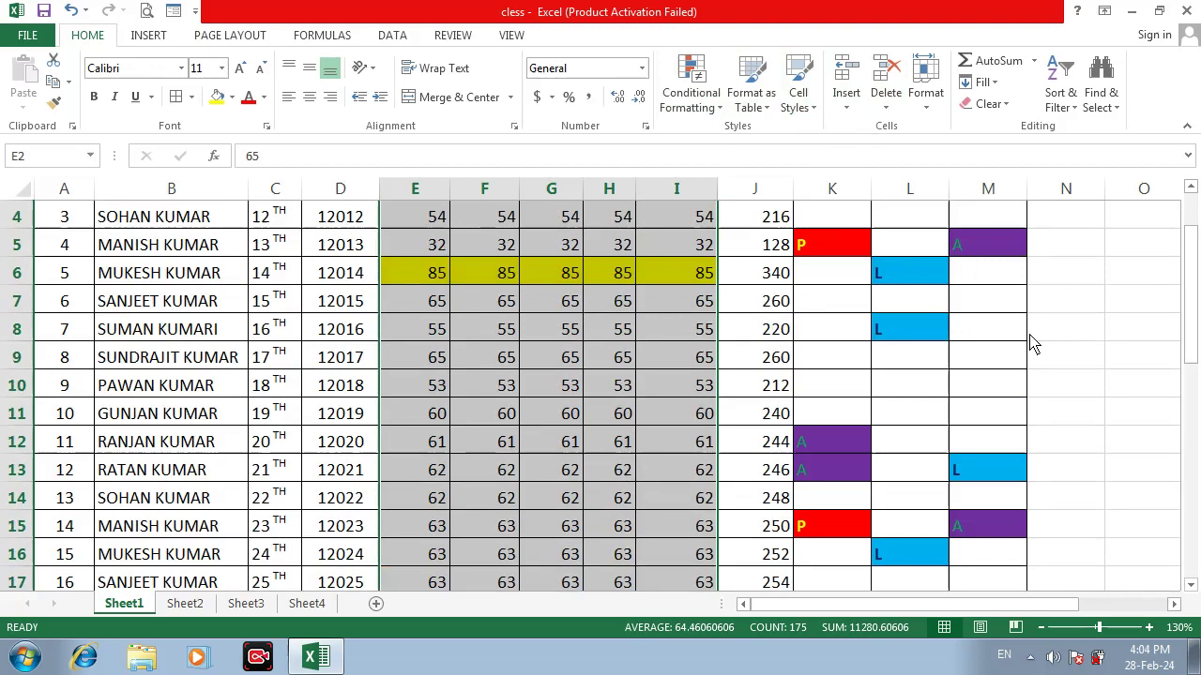
{"action": "scroll", "coordinate": [1022, 347], "scroll_direction": "up", "scroll_amount": 1}
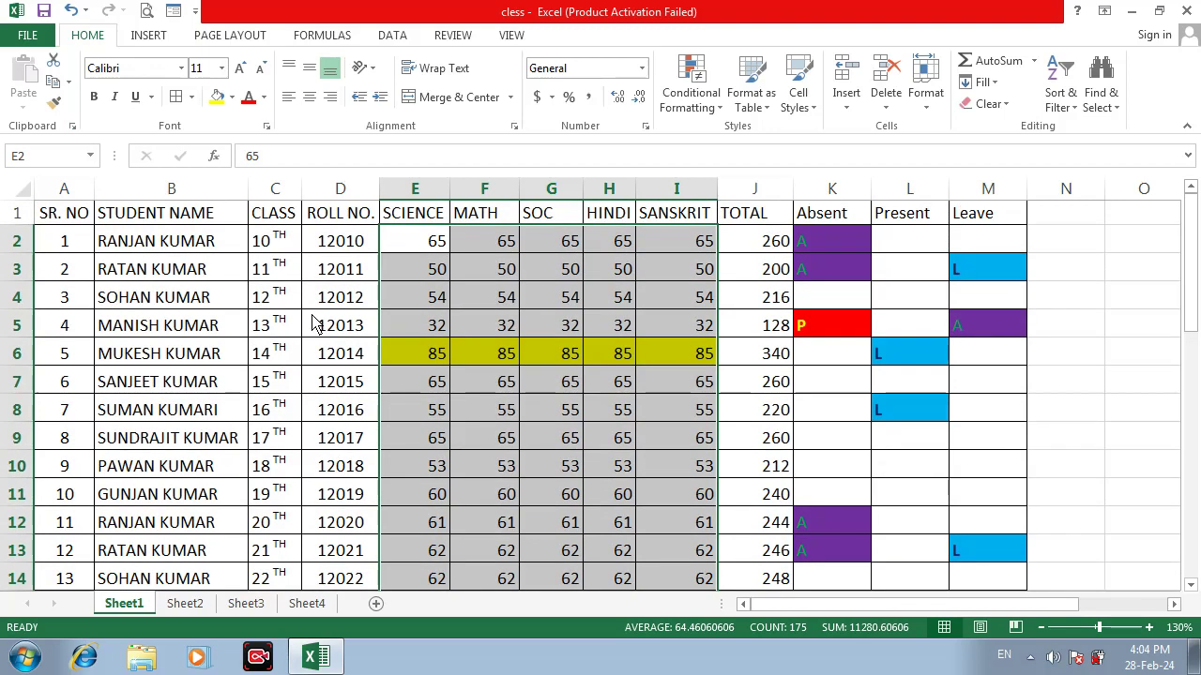
{"action": "left_click", "coordinate": [1029, 657]}
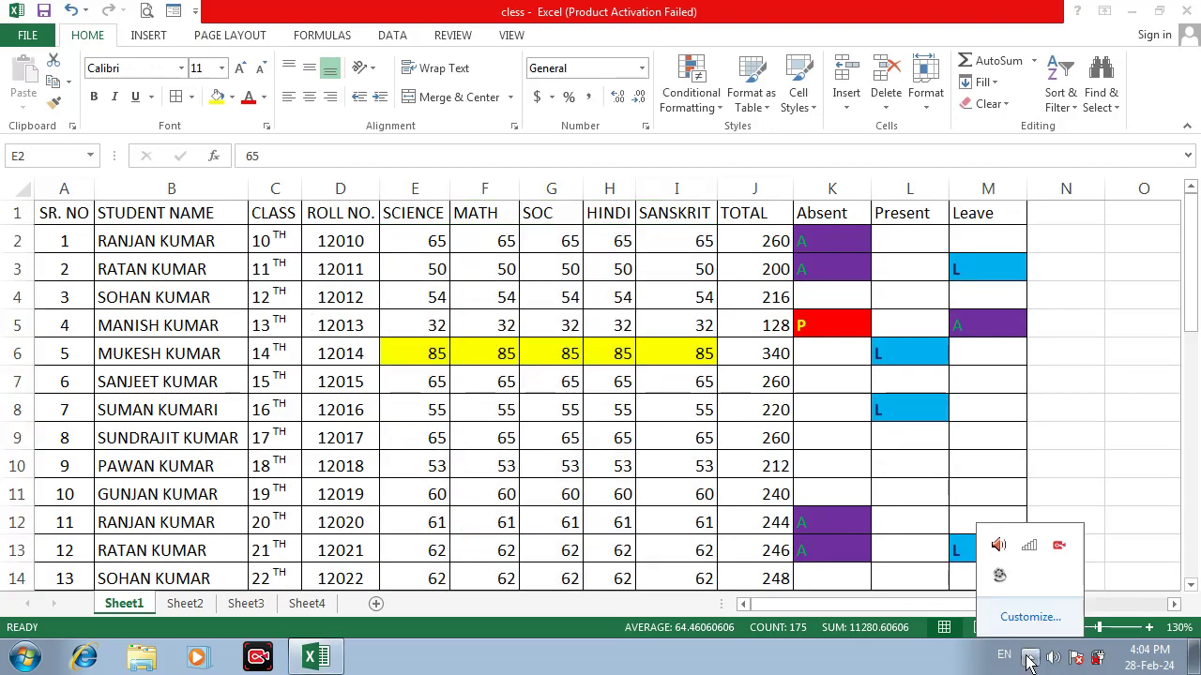
{"action": "left_click", "coordinate": [999, 575]}
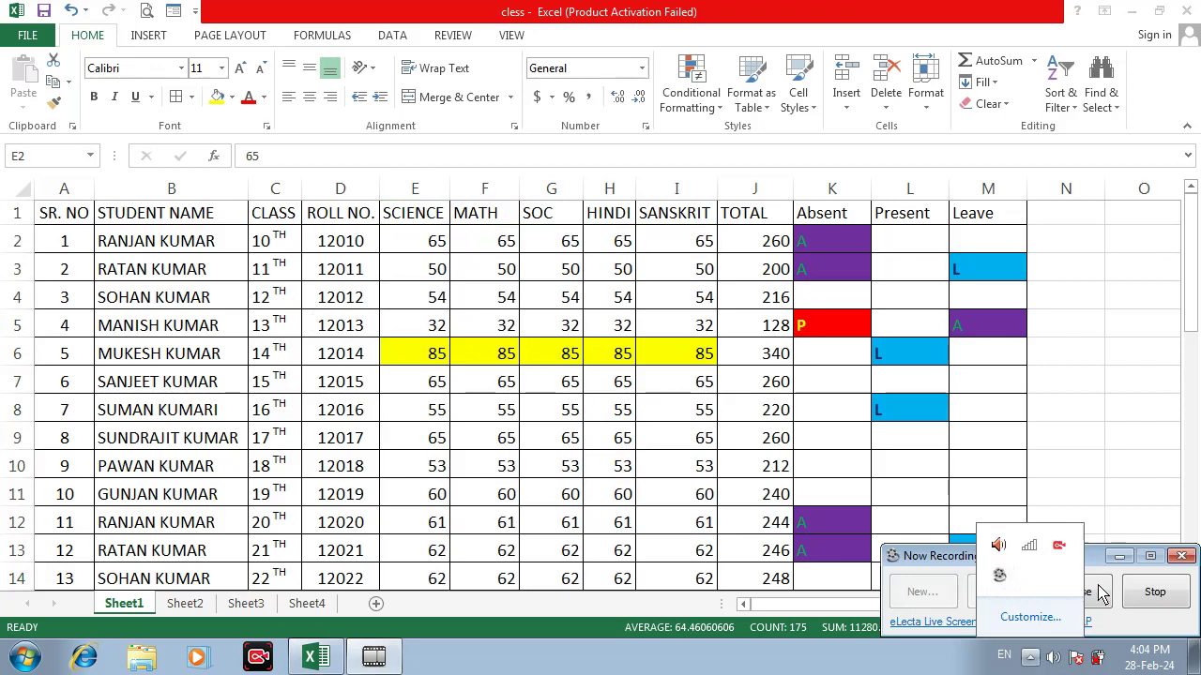